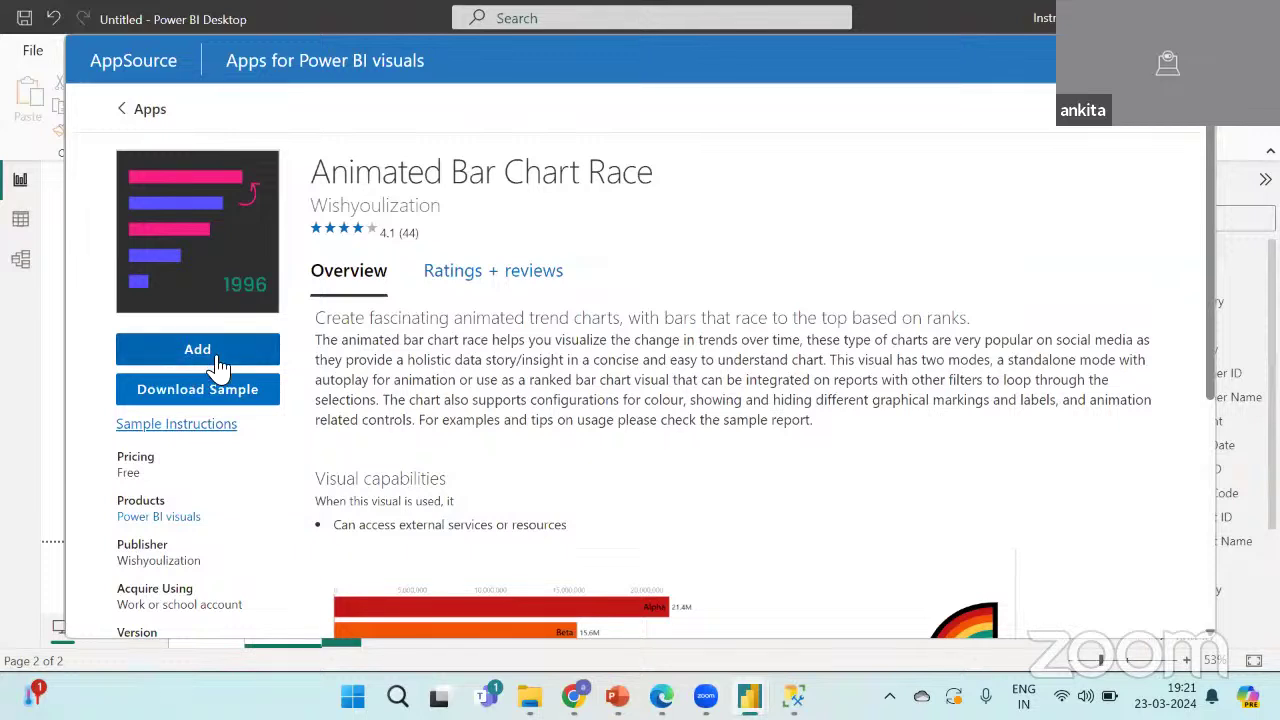
Import the Animated Bar Chart Race visual into the report and place an enlarged empty one near the upper-left of Page 2.
left_click(225, 357)
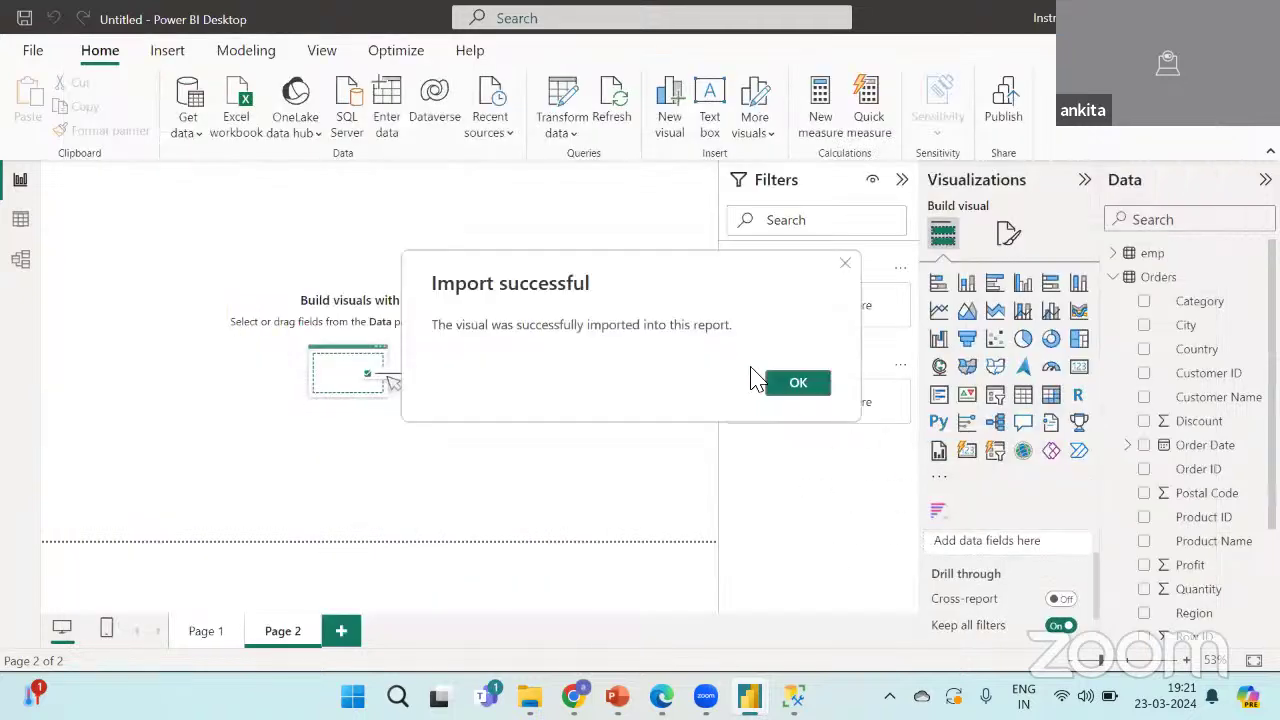
left_click(786, 386)
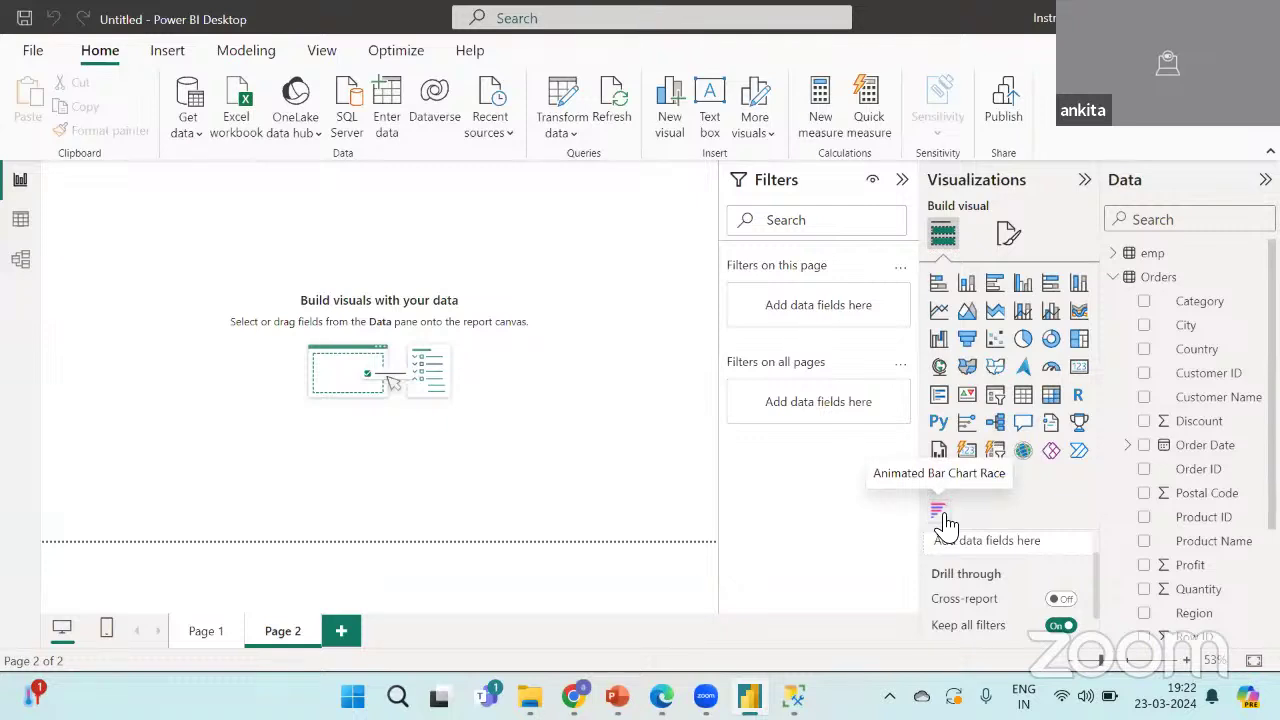
left_click(940, 512)
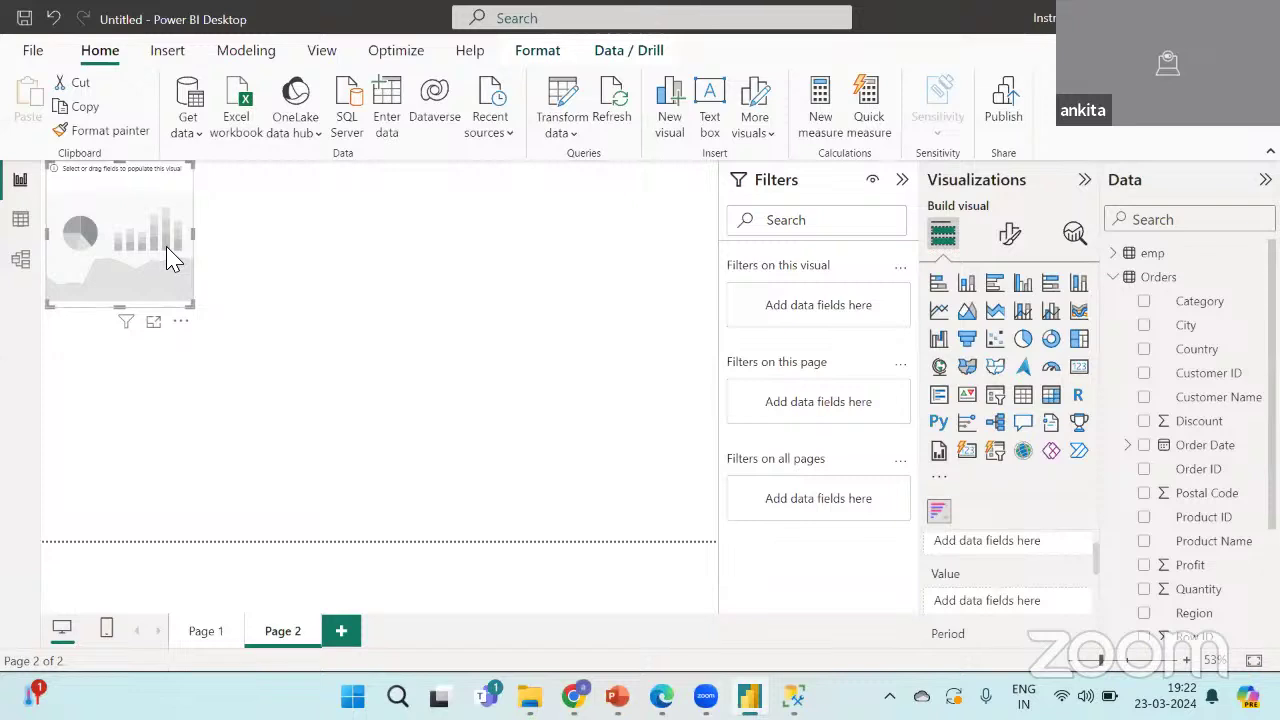
left_click_drag(170, 258, 209, 320)
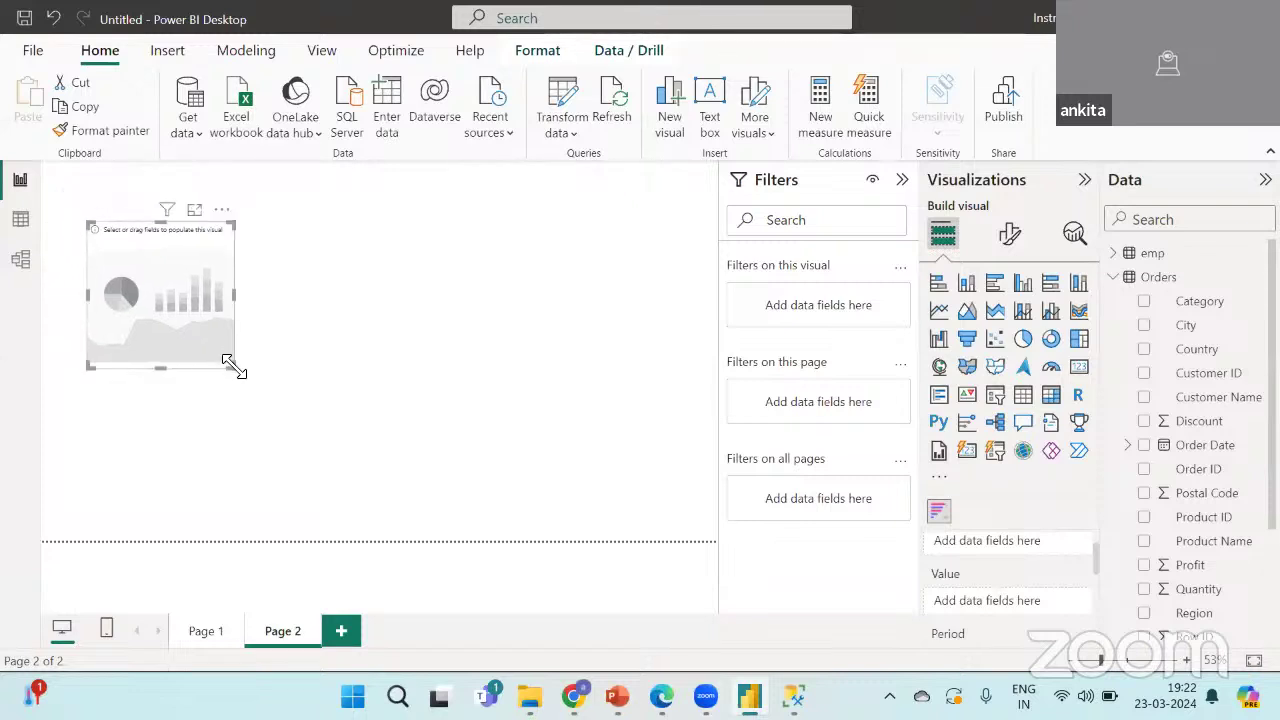
left_click_drag(283, 378, 324, 388)
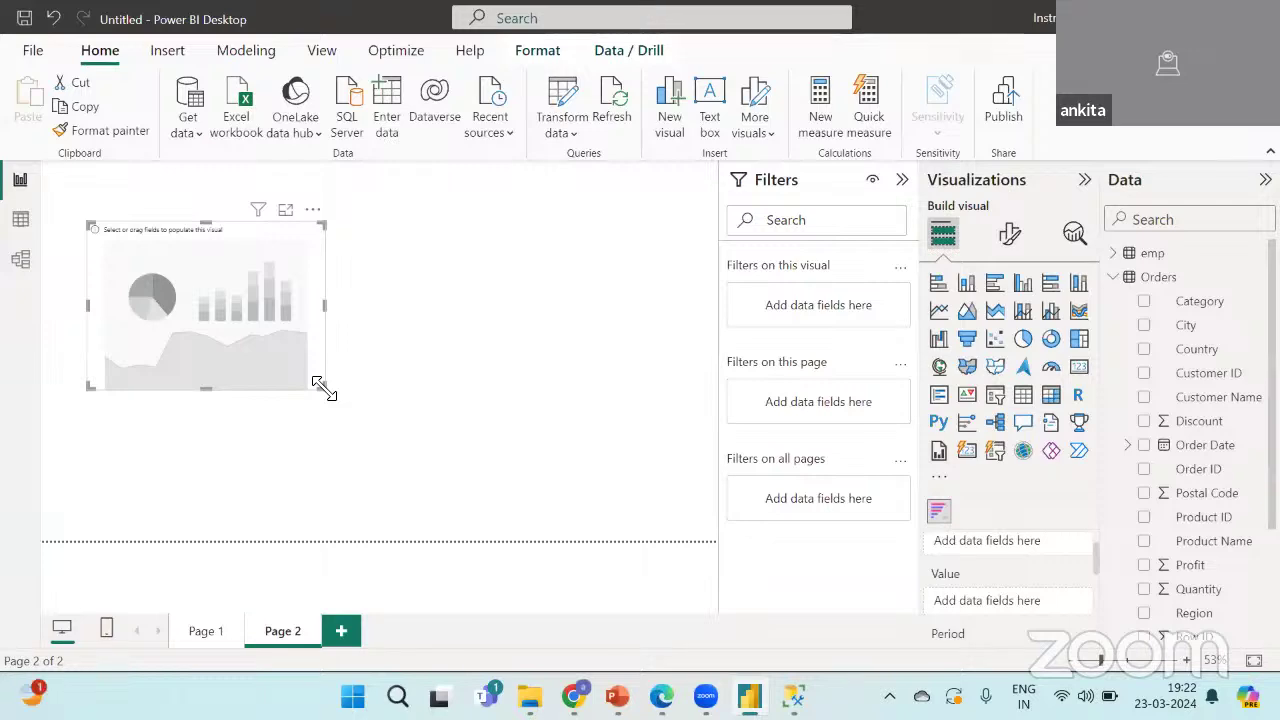
Switch to File Explorer and open Sample - Superstore.pBI.xlsx from the dataset folder inside the Desktop's power bi folder.
mouse_move(532, 694)
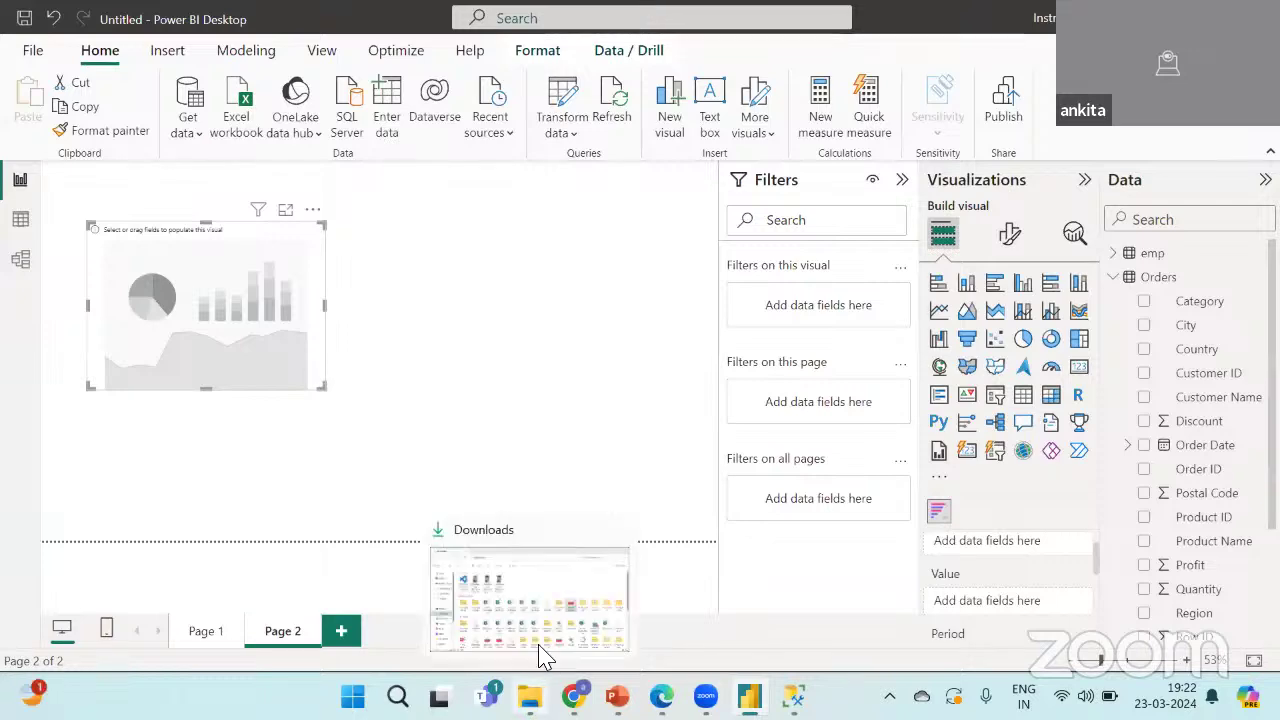
left_click(577, 589)
left_click(108, 398)
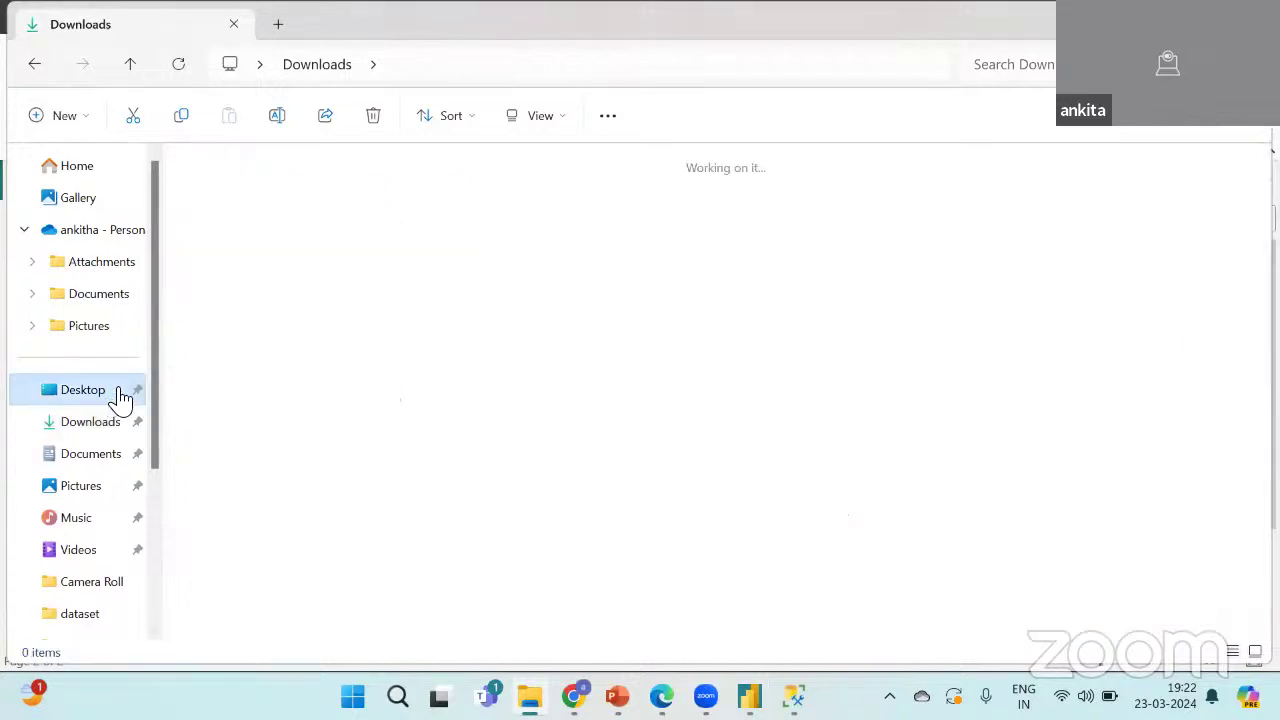
double_click(243, 368)
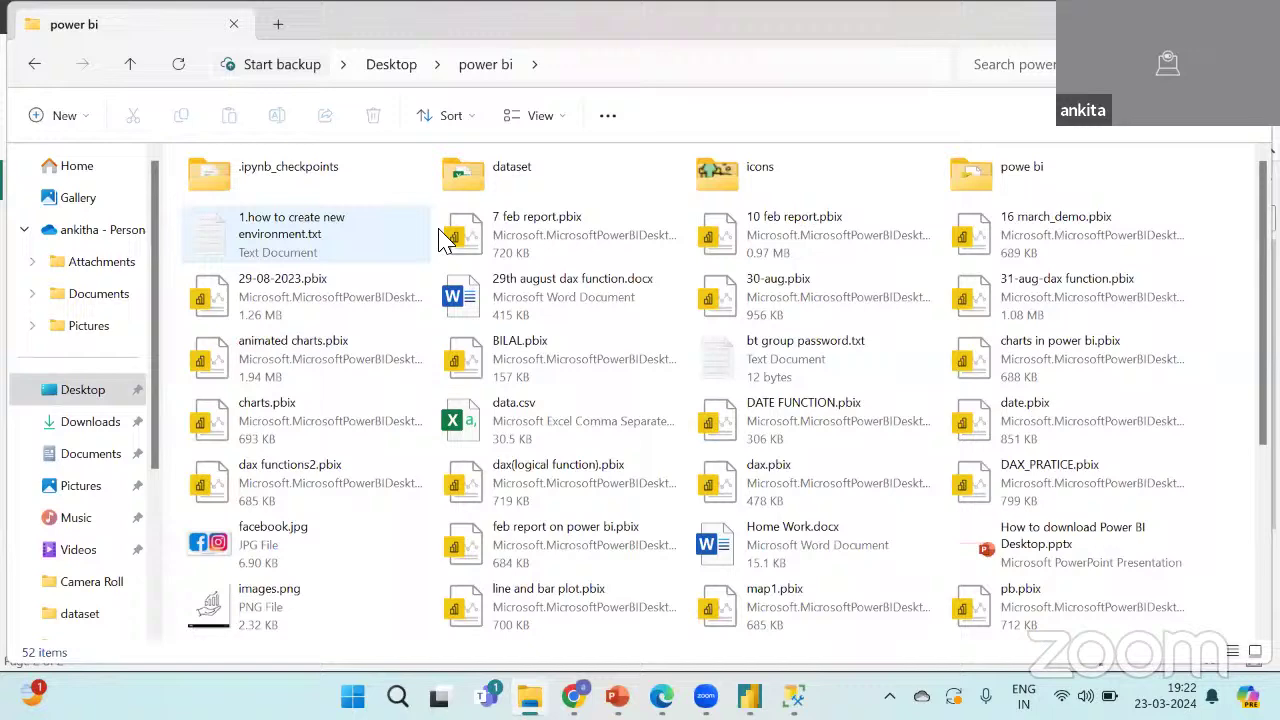
double_click(523, 180)
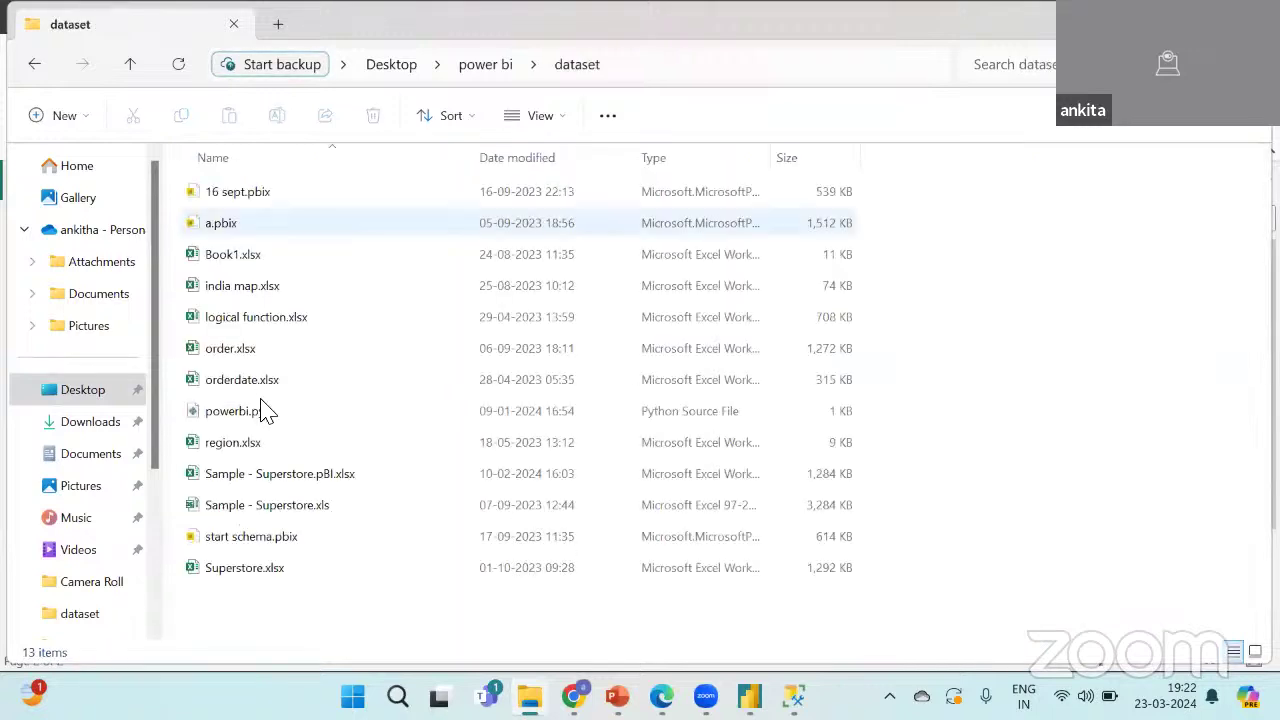
left_click(268, 484)
double_click(268, 484)
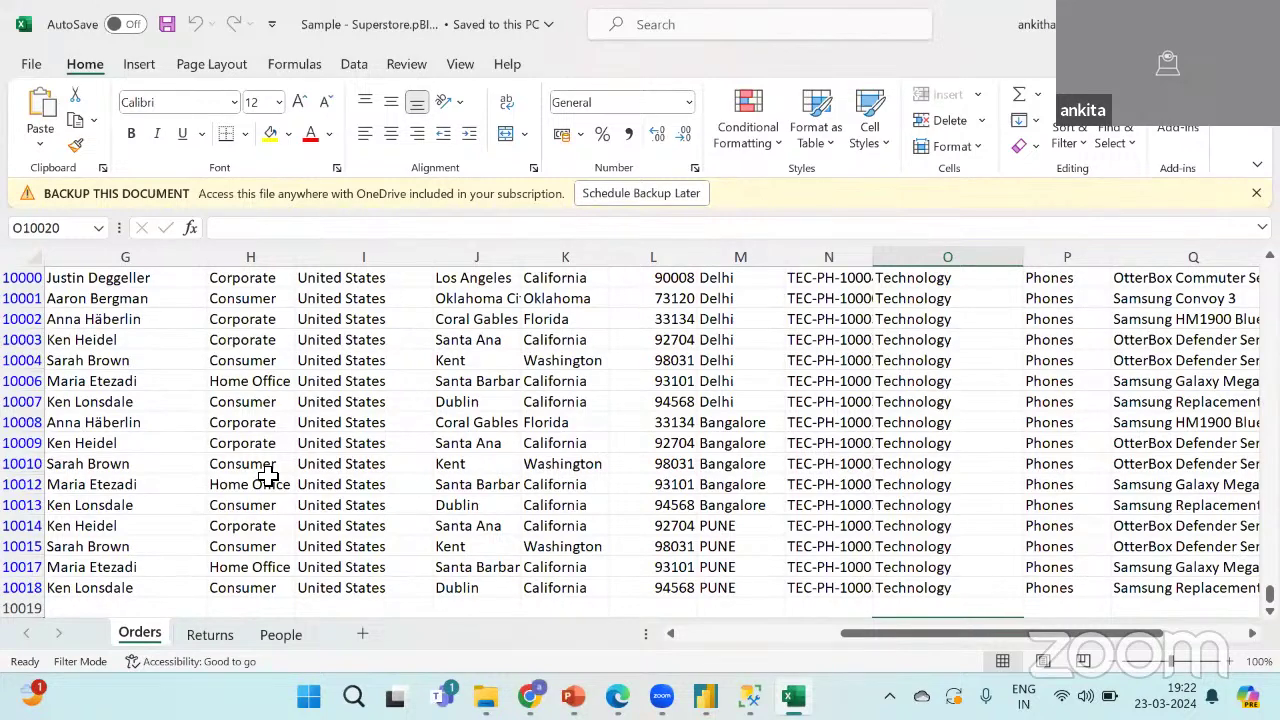
Remove the Category-only filter from the Orders sheet and turn on filtering for all header columns.
left_click_drag(1269, 594, 1224, 228)
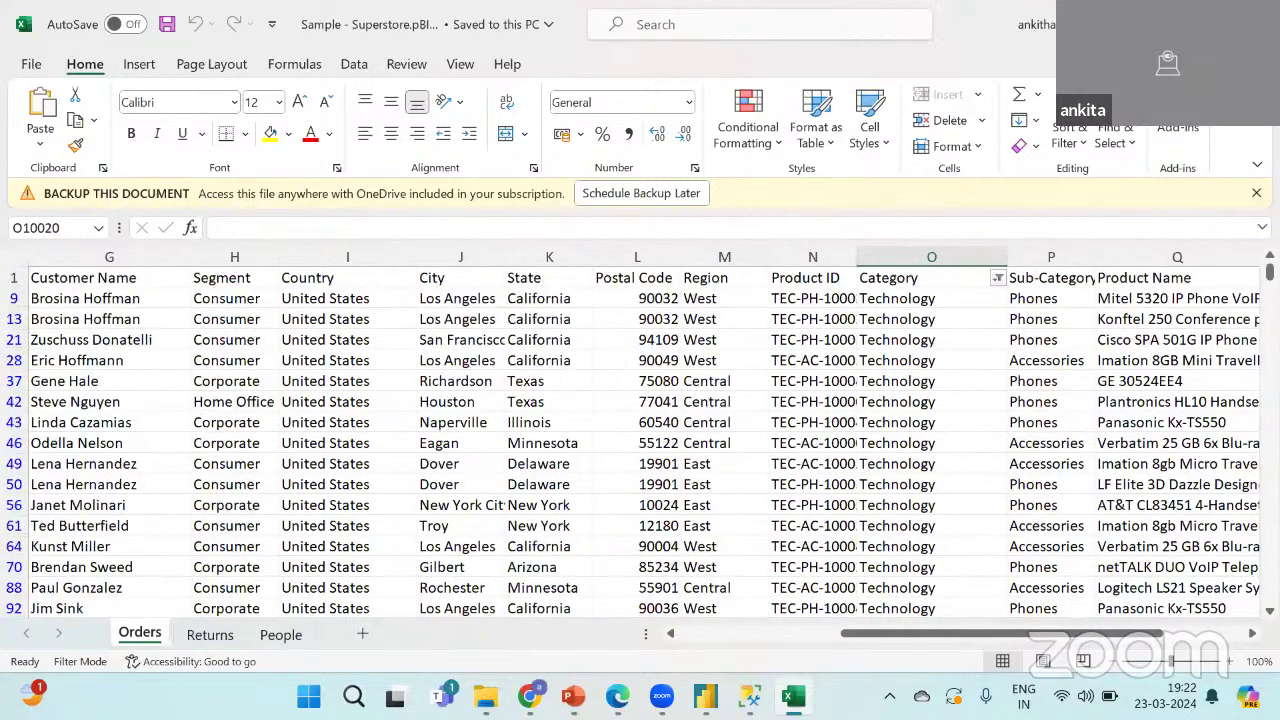
scroll(320, 370, "left", 3)
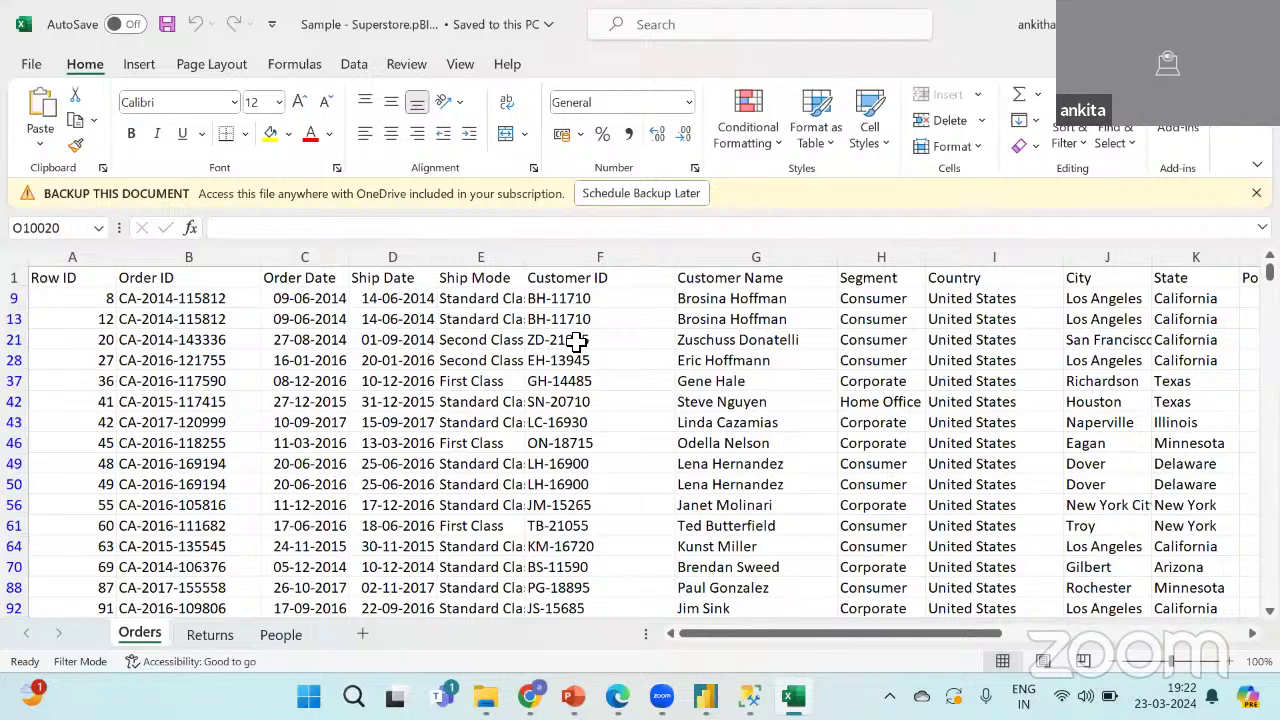
scroll(760, 343, "right", 5)
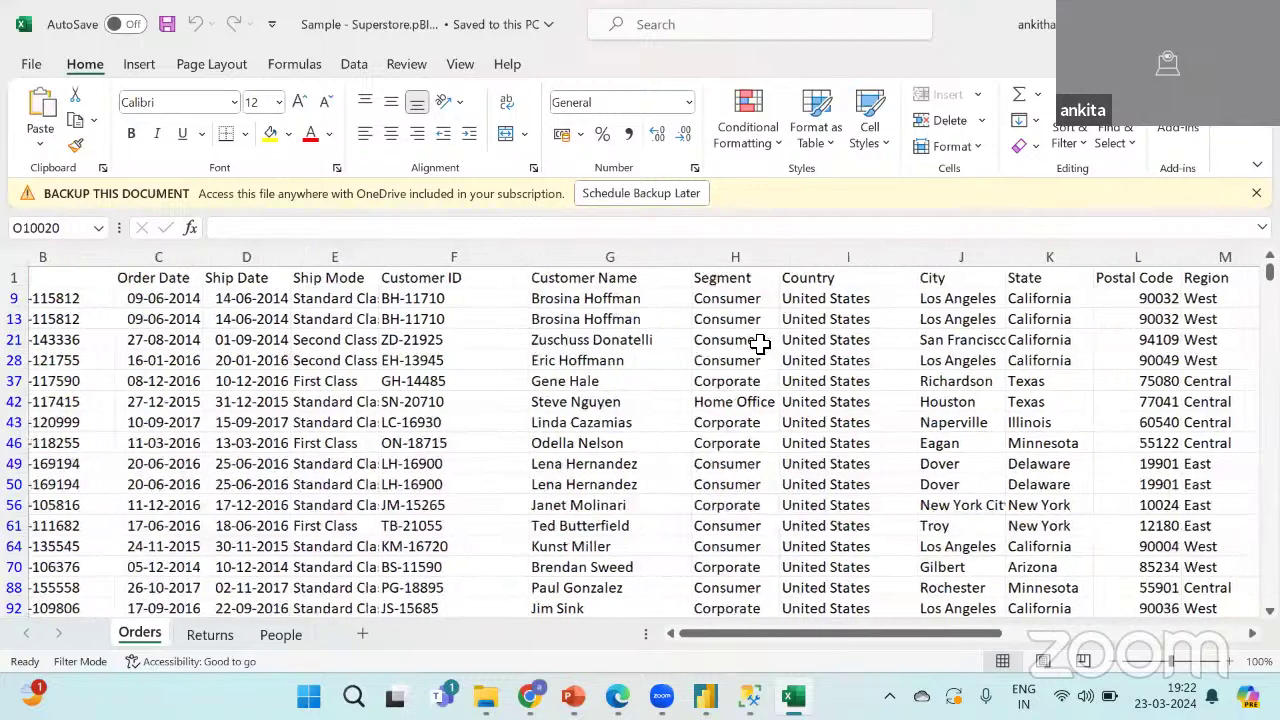
scroll(760, 343, "right", 3)
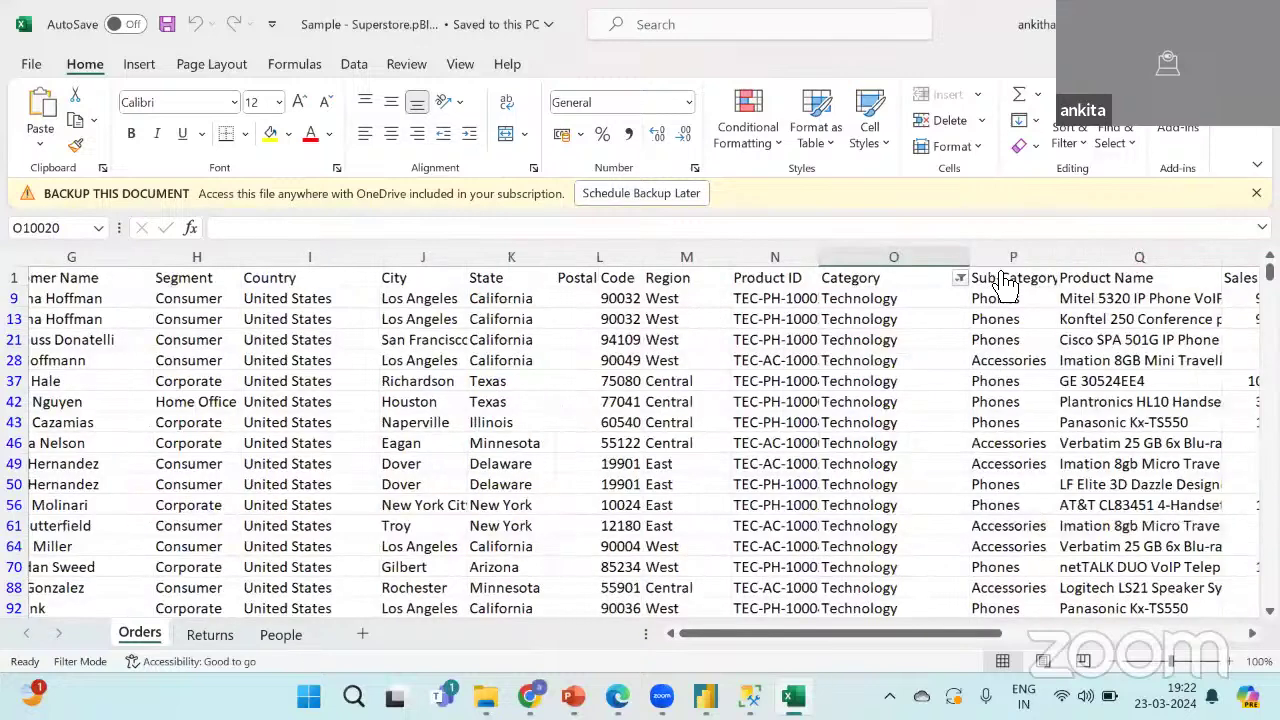
left_click(1044, 280)
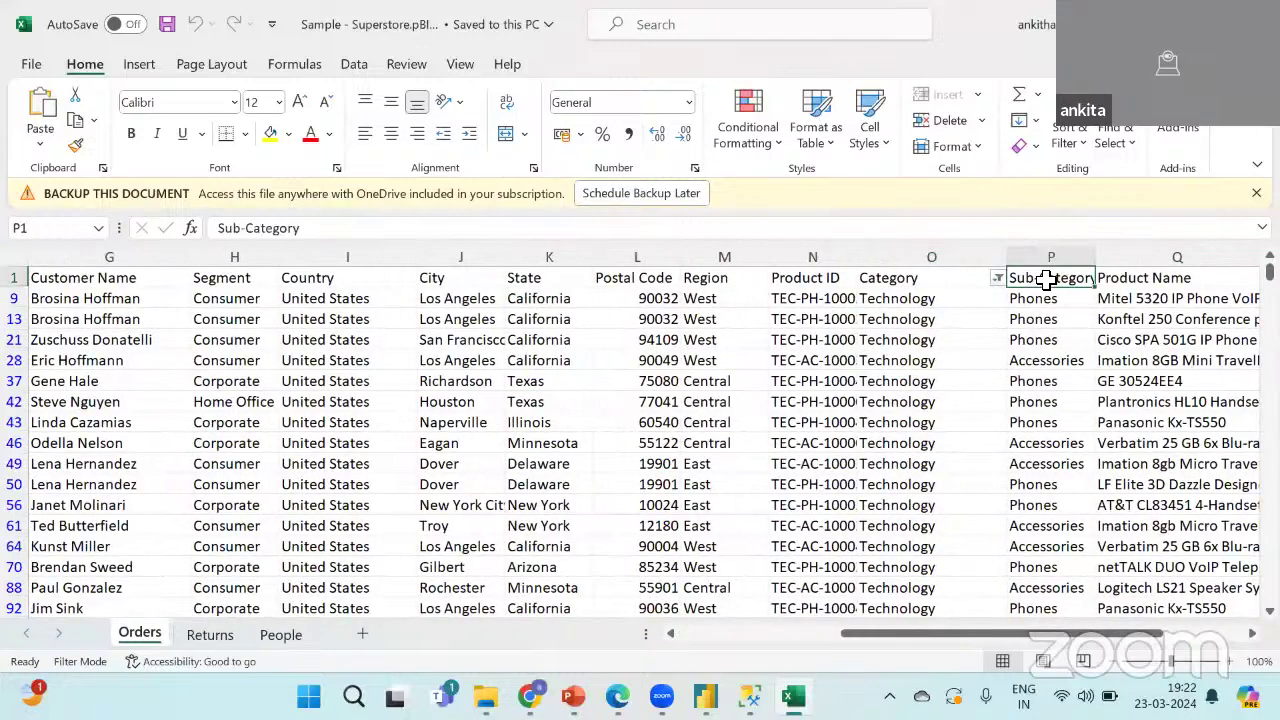
left_click(1043, 300)
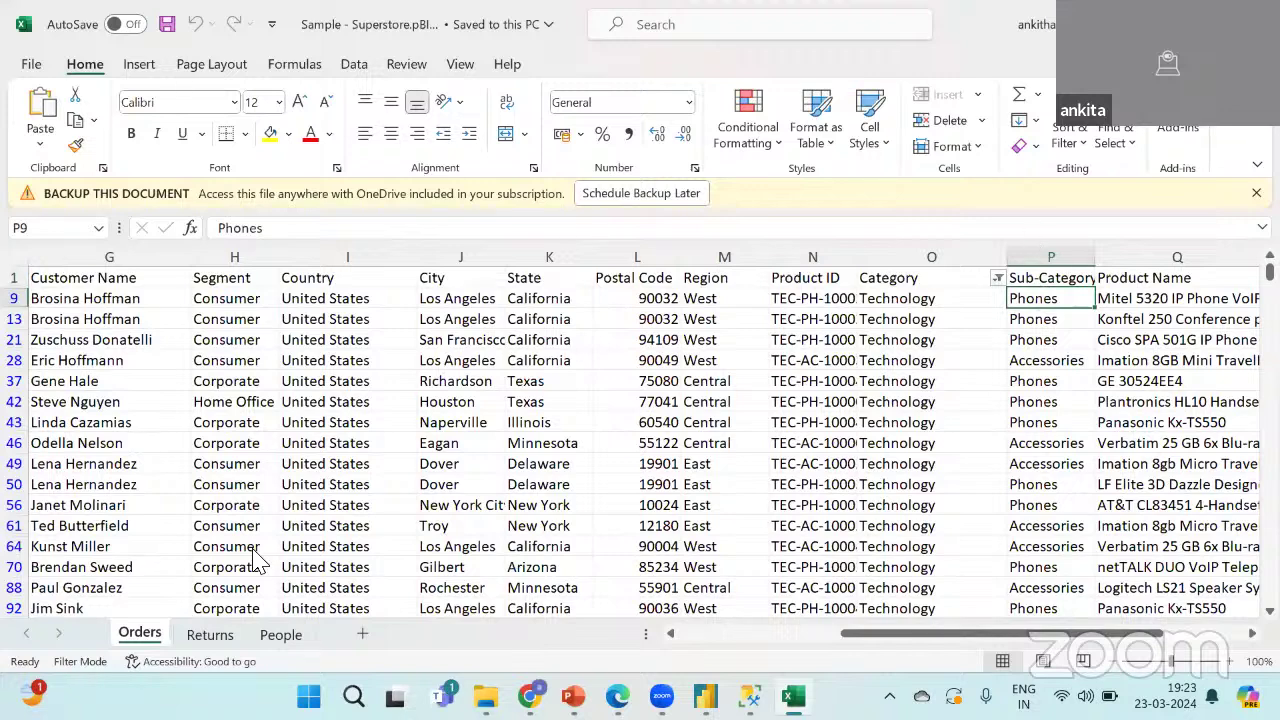
left_click(1070, 143)
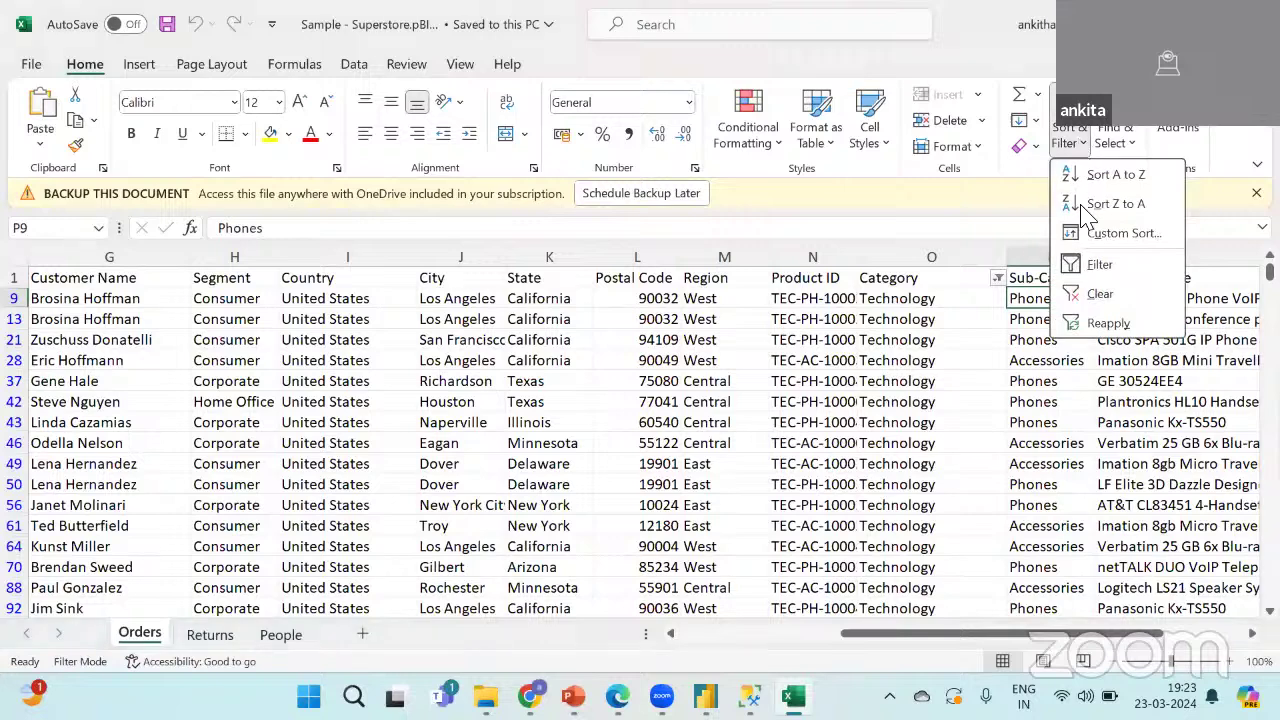
left_click(1093, 263)
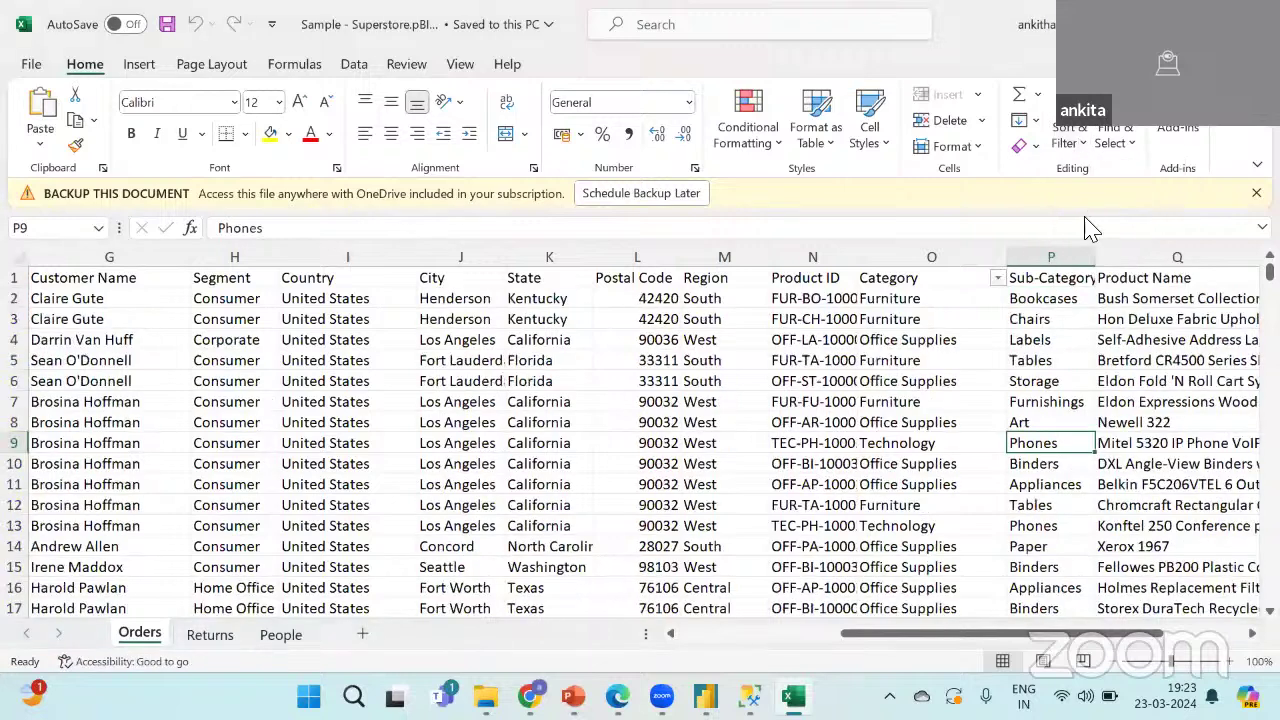
left_click(1075, 150)
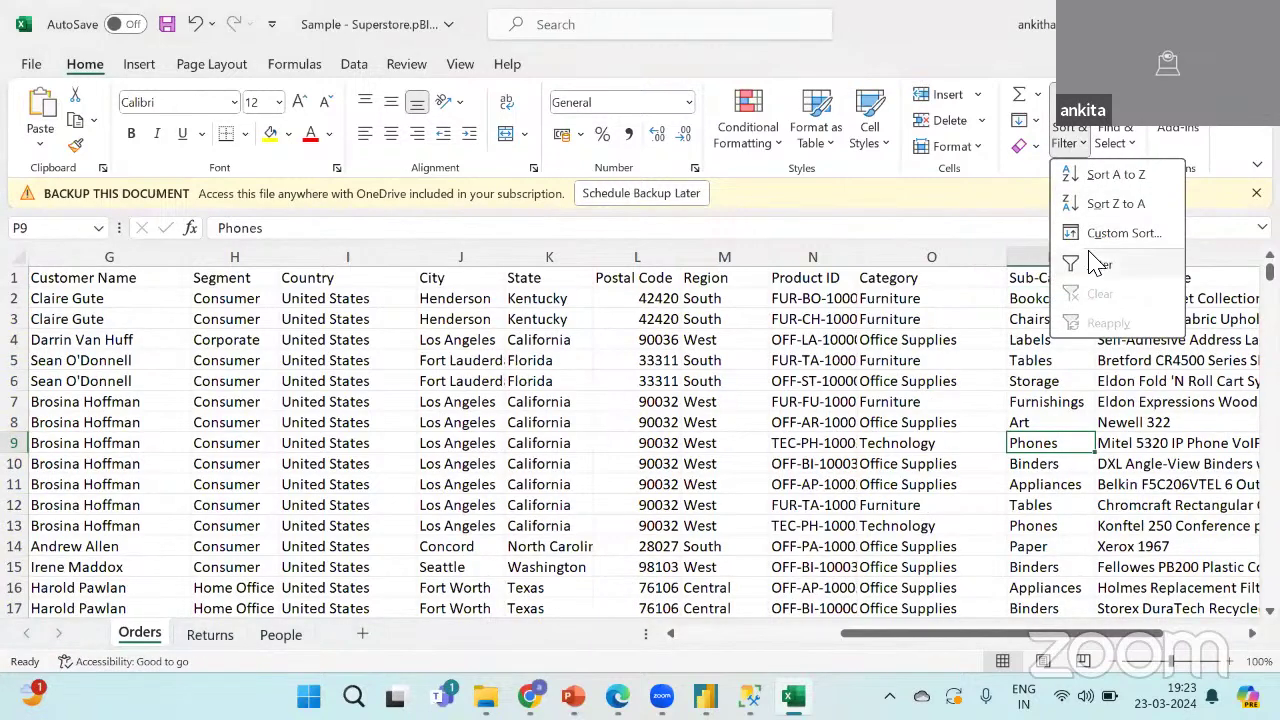
left_click(1090, 261)
Review the values offered in the Sub-Category column's filter list, then close it without applying a filter.
left_click(1085, 278)
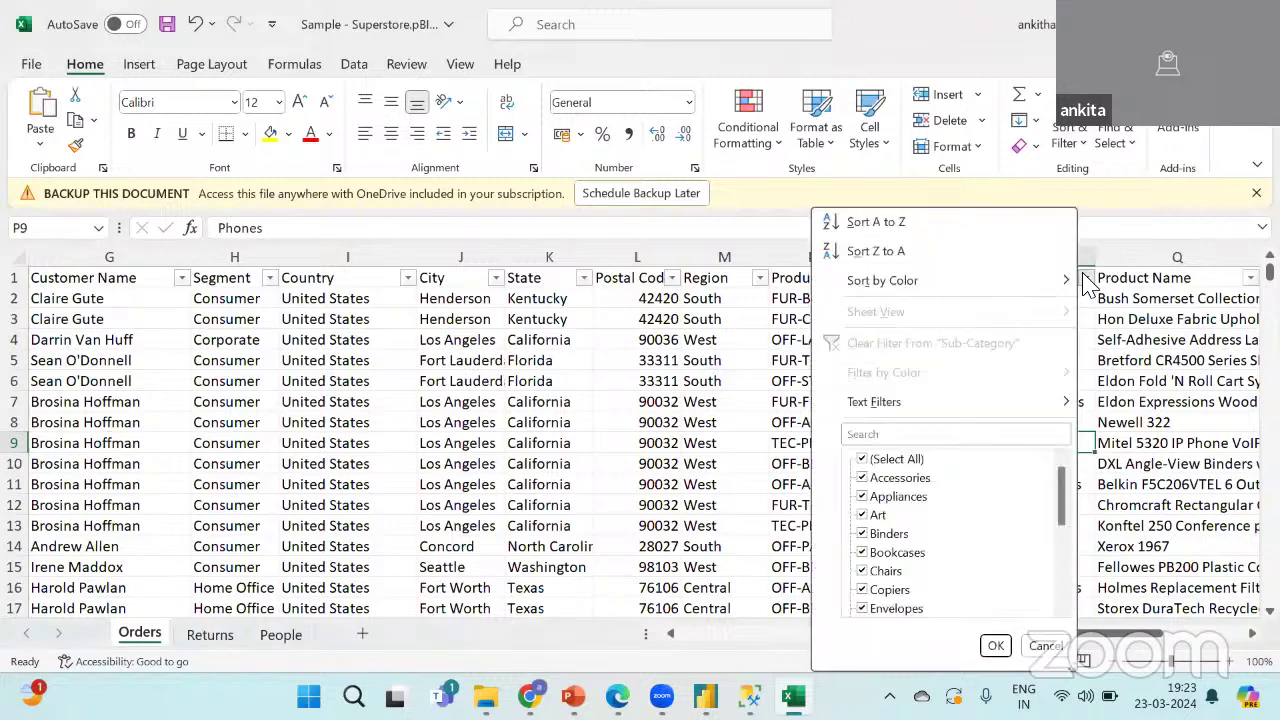
left_click(866, 465)
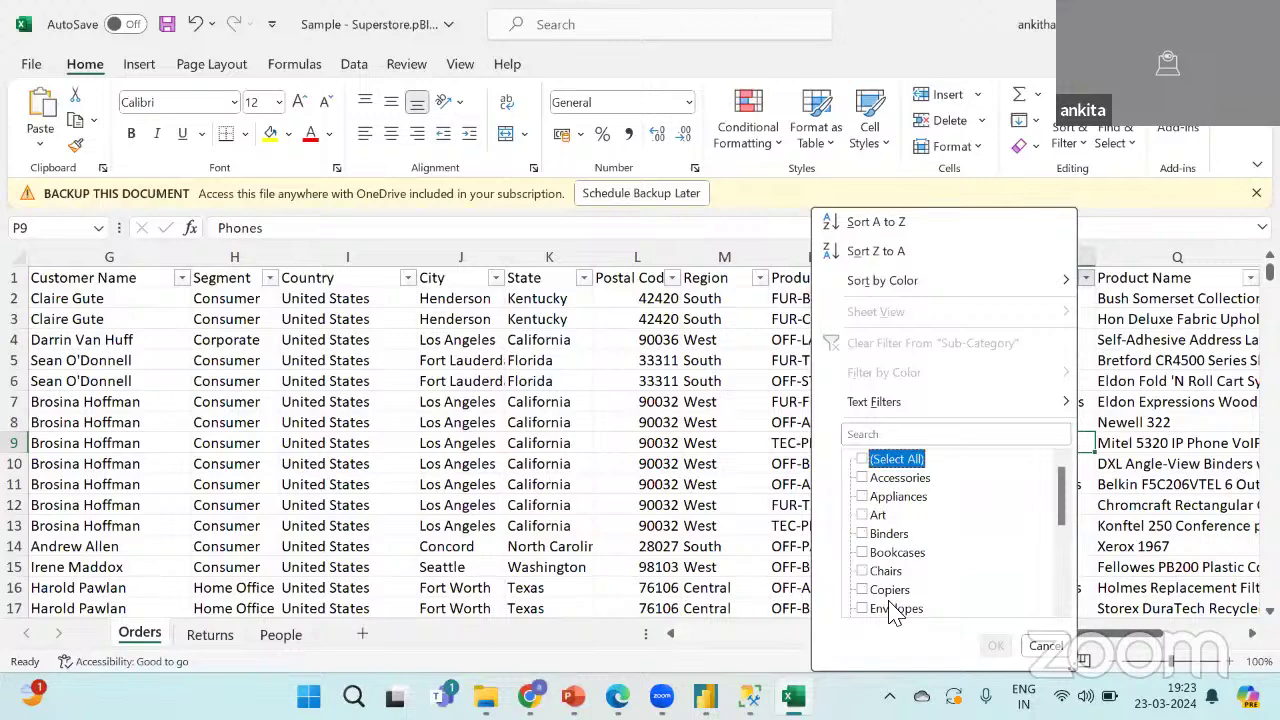
scroll(890, 612, "down", 3)
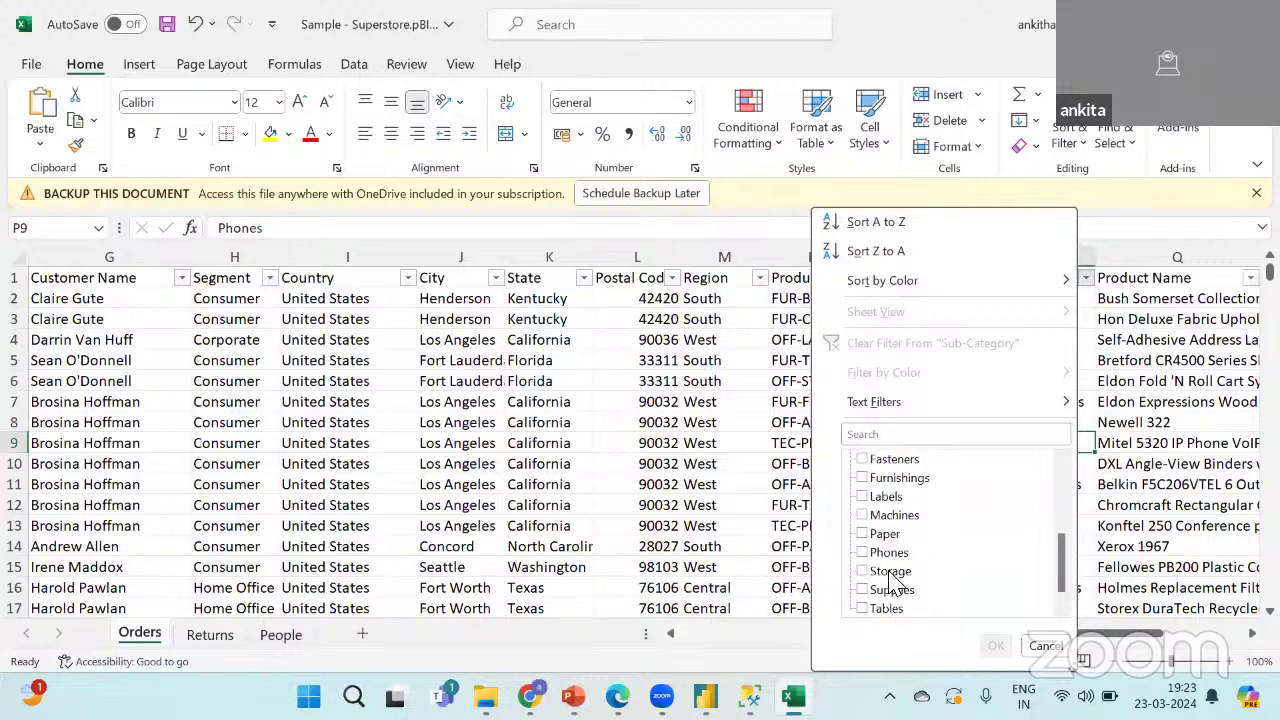
scroll(890, 580, "up", 3)
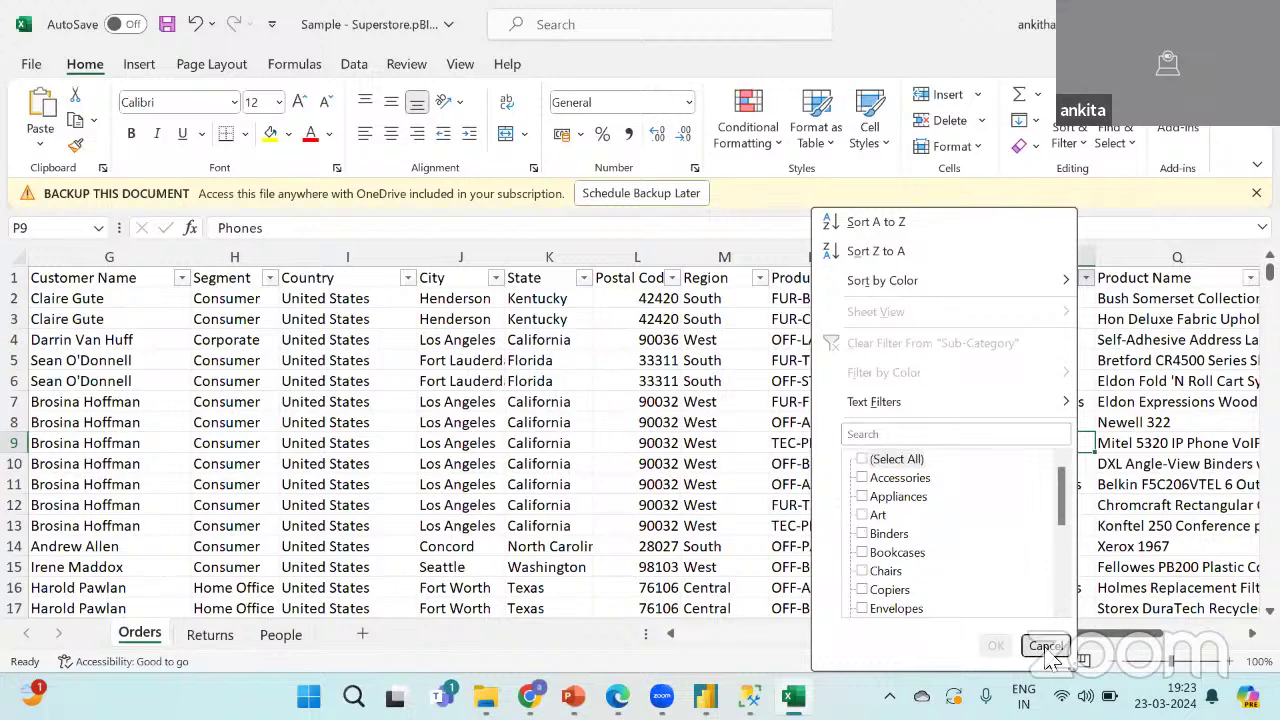
left_click(1046, 646)
Switch back to Power BI Desktop and assign Sub-Category as the race chart's Name and Sales as its Value.
mouse_move(705, 696)
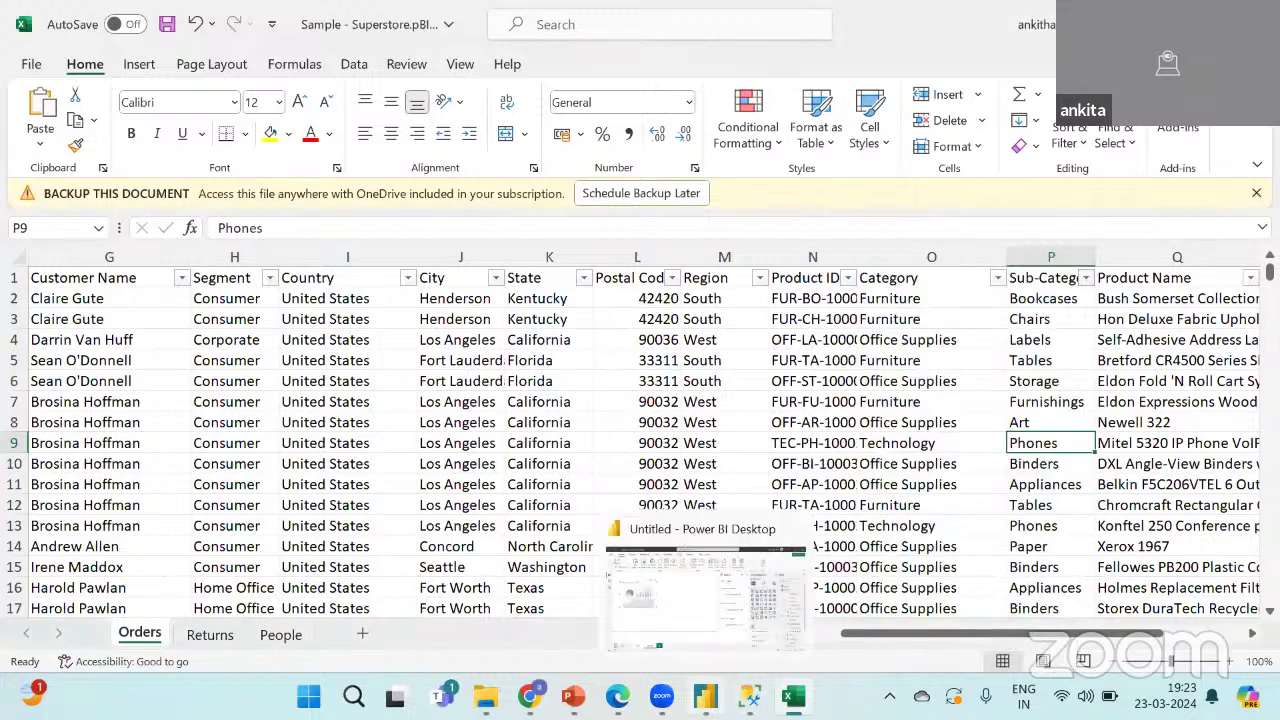
left_click(707, 610)
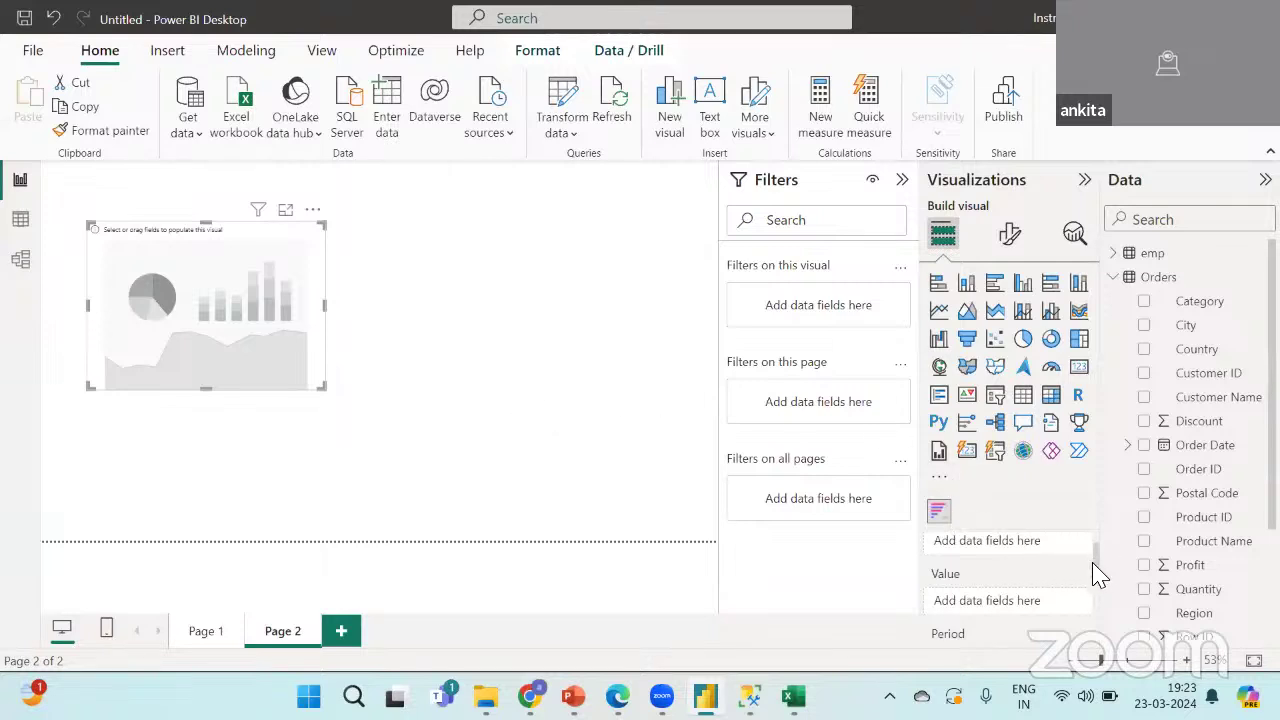
scroll(1092, 528, "up", 1)
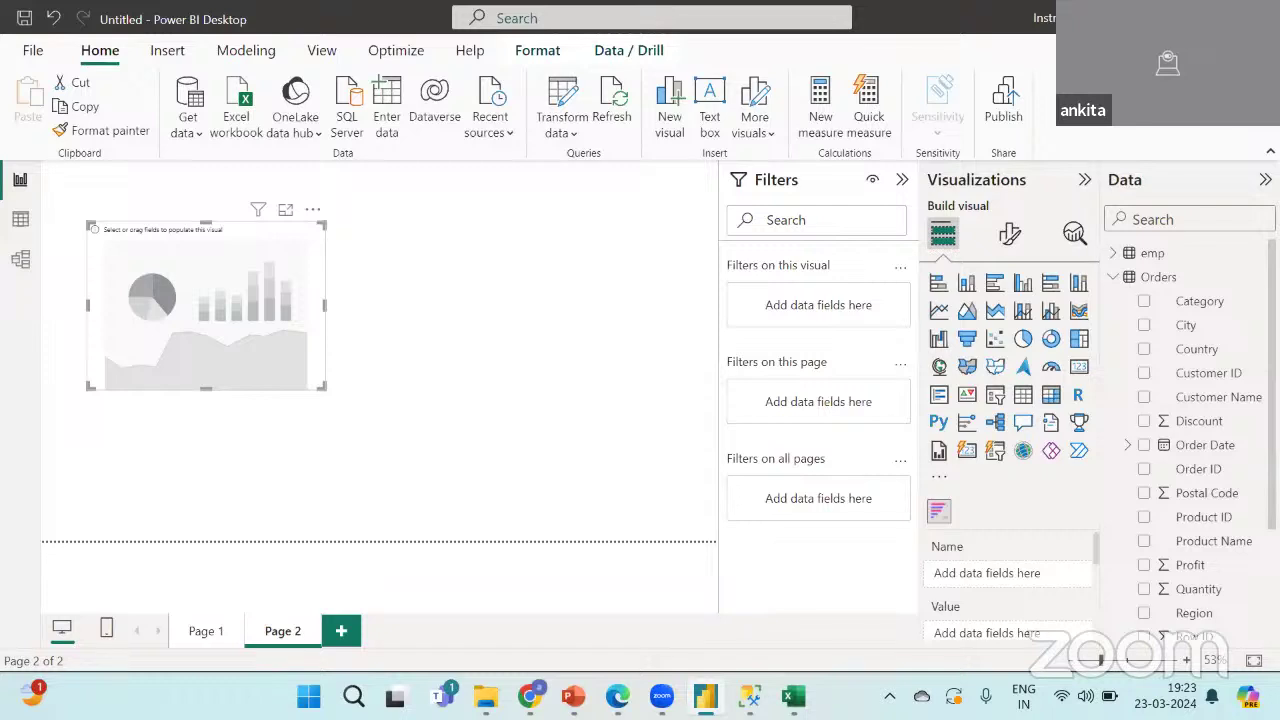
scroll(1190, 440, "down", 2)
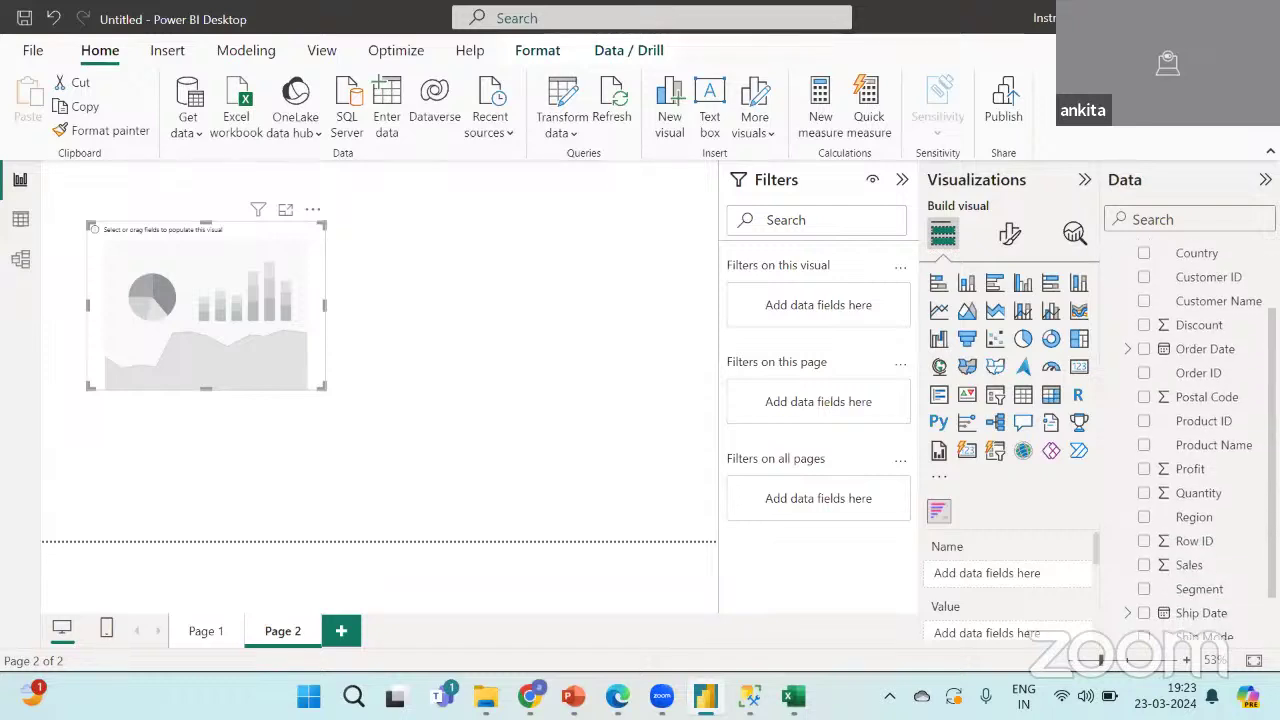
scroll(1200, 440, "down", 2)
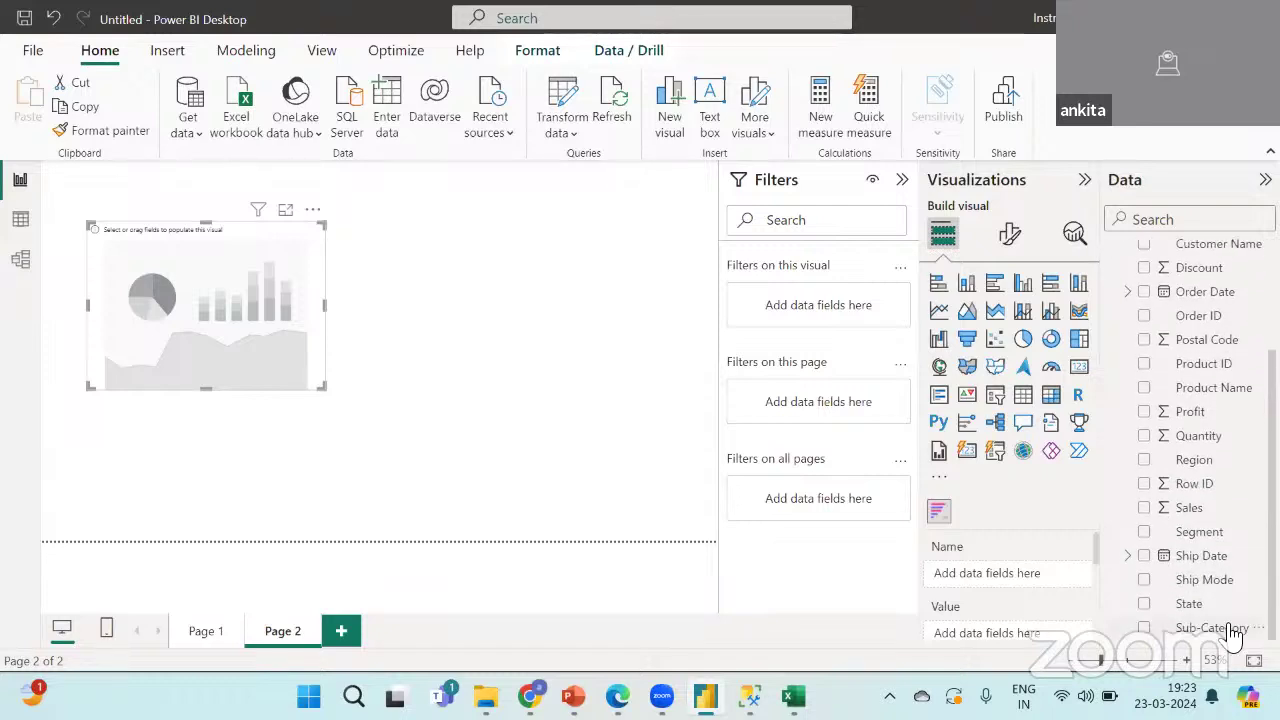
left_click_drag(1233, 635, 1037, 580)
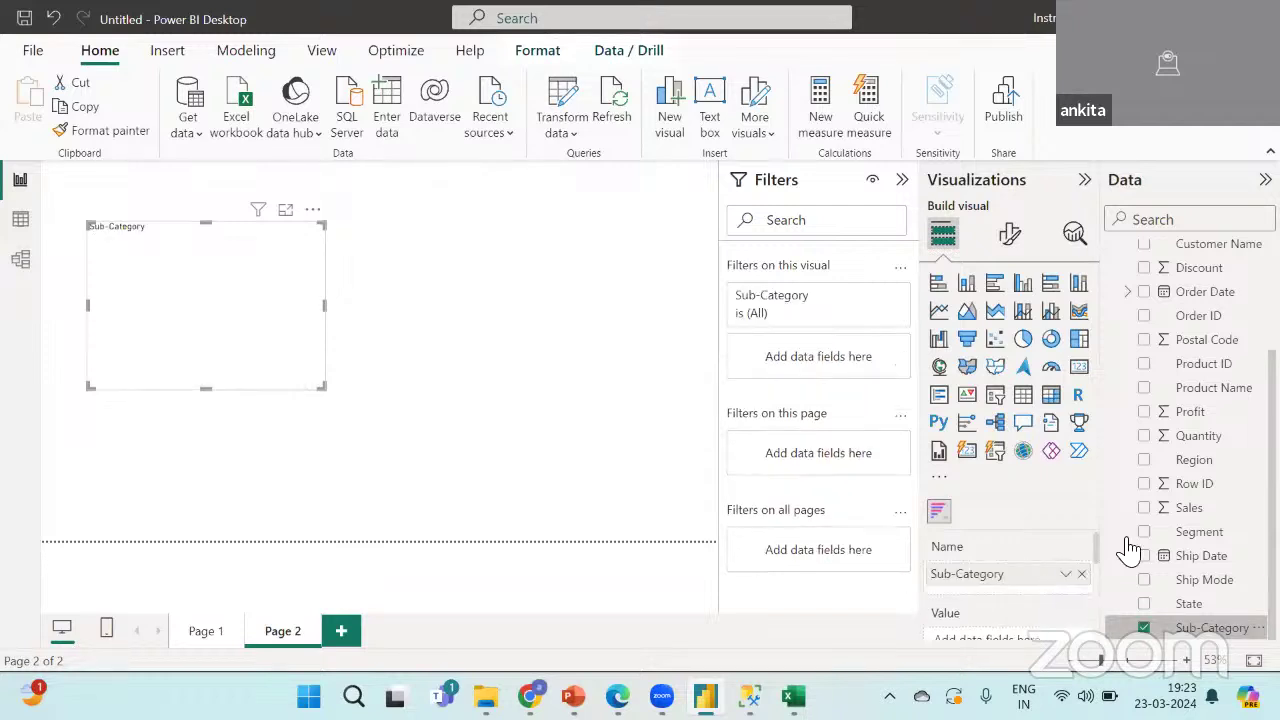
scroll(1100, 558, "down", 1)
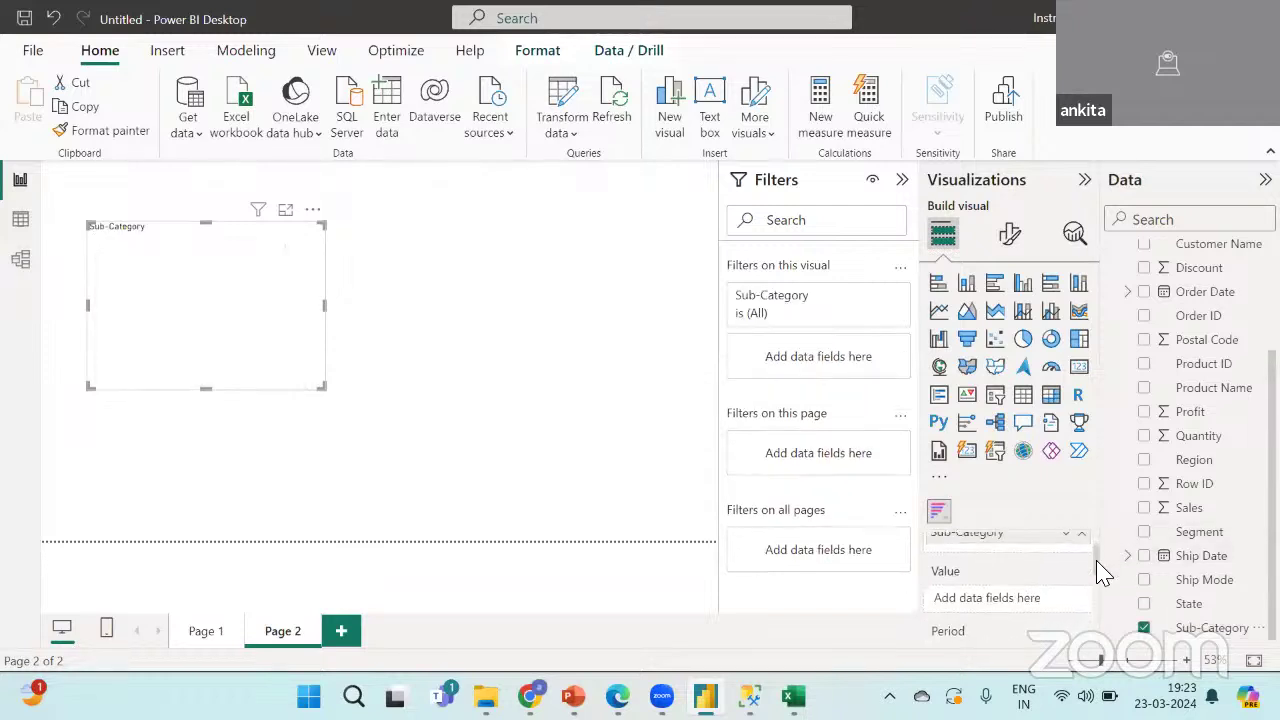
left_click_drag(1207, 513, 1031, 603)
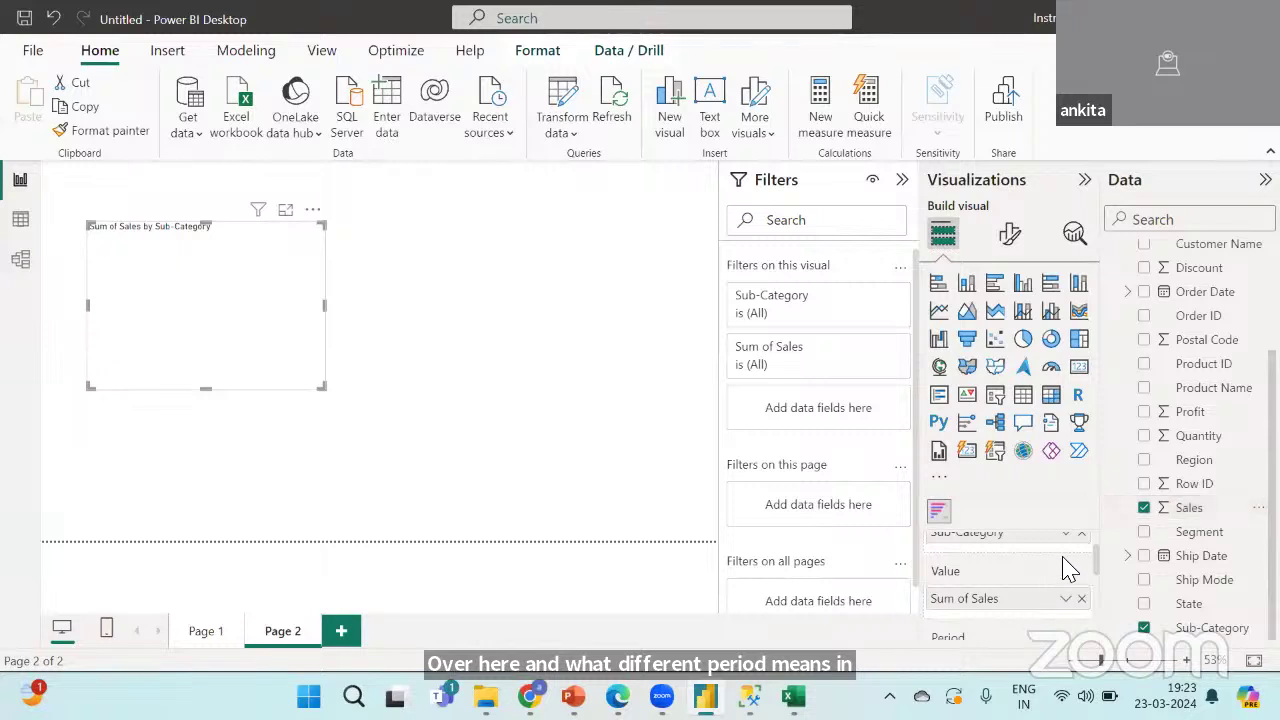
Assign Order Date as the race chart's Period and enlarge the chart to cover most of Page 2.
scroll(1100, 577, "down", 2)
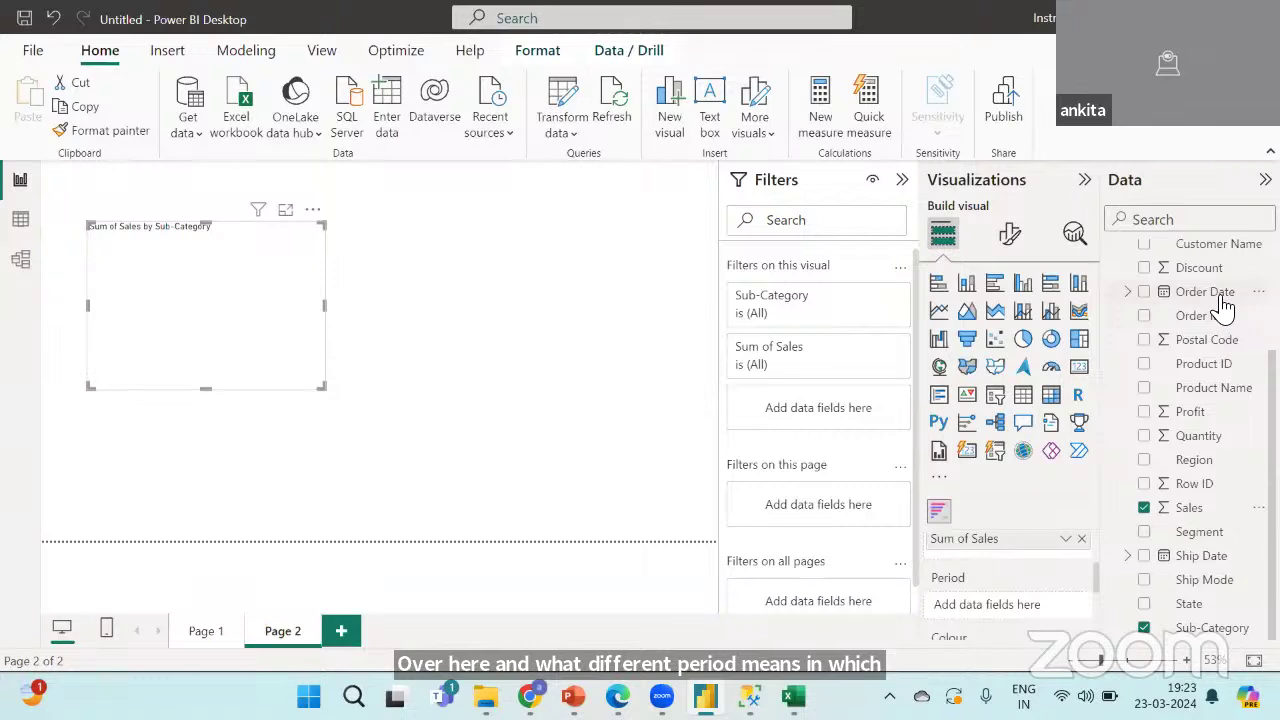
left_click_drag(1222, 310, 1040, 622)
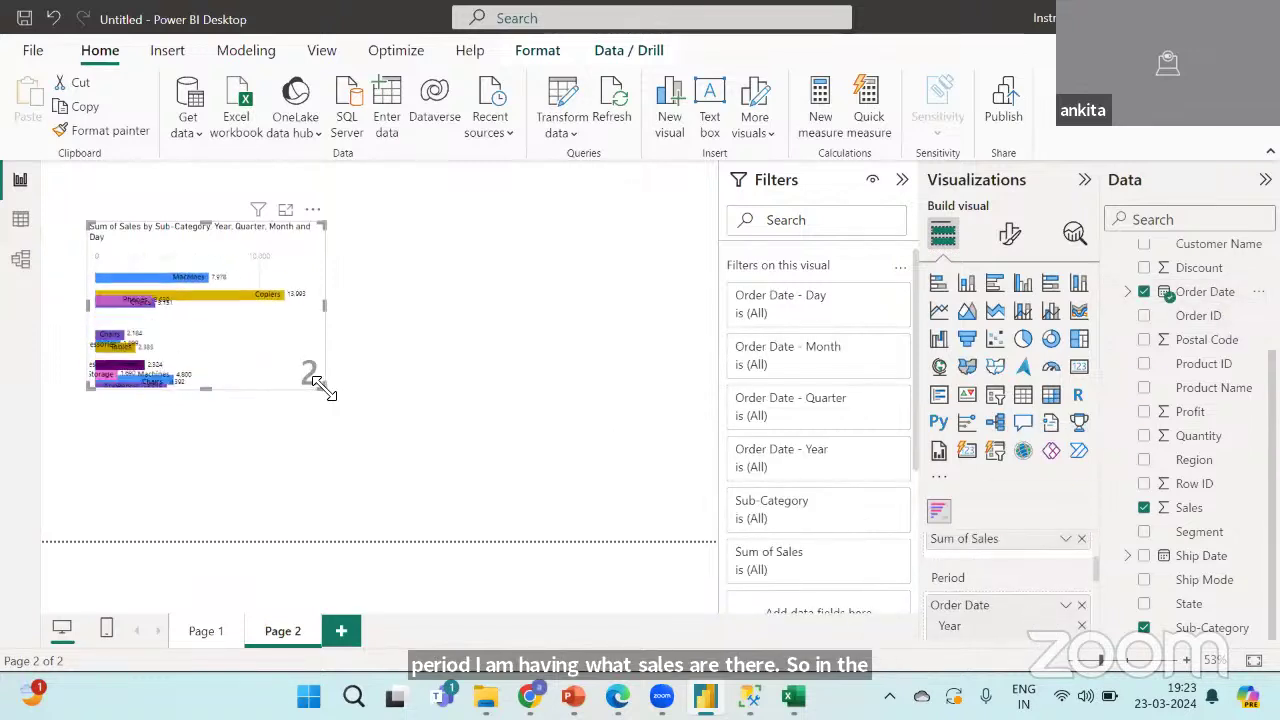
left_click_drag(314, 386, 672, 520)
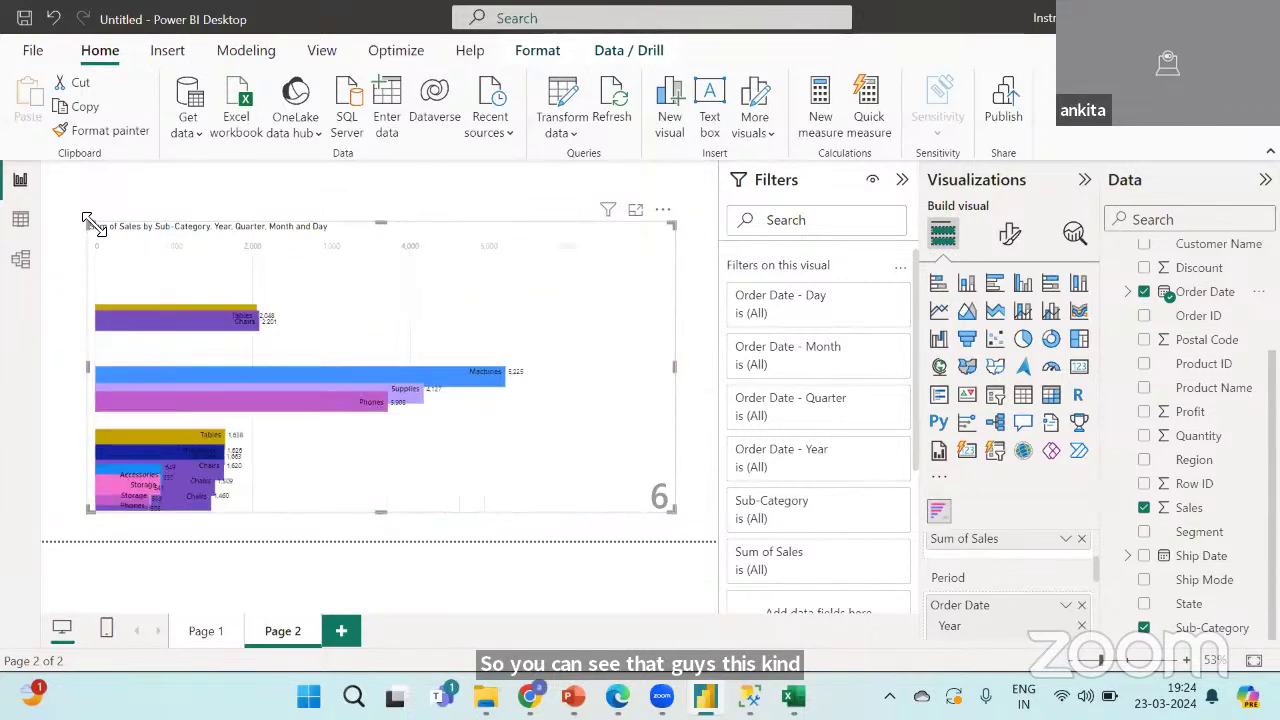
left_click_drag(90, 220, 64, 170)
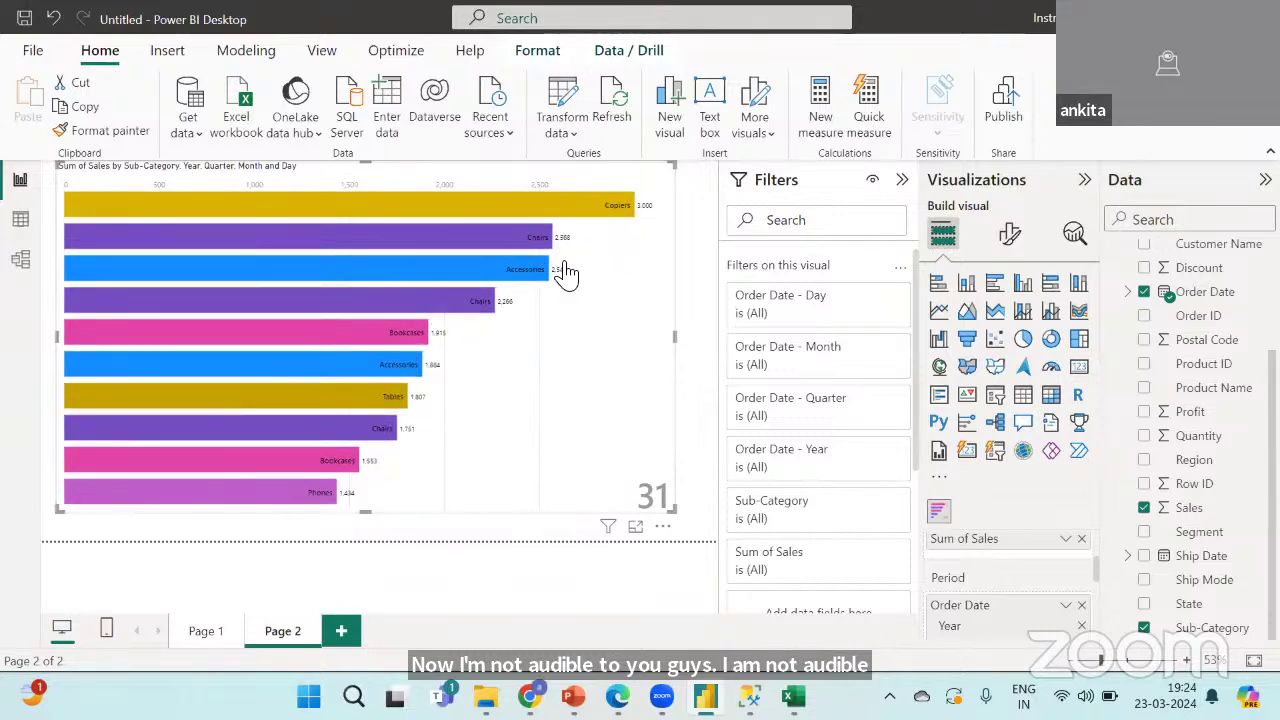
Rename the race chart's page, Page 2, as "Animated bar chart".
double_click(295, 638)
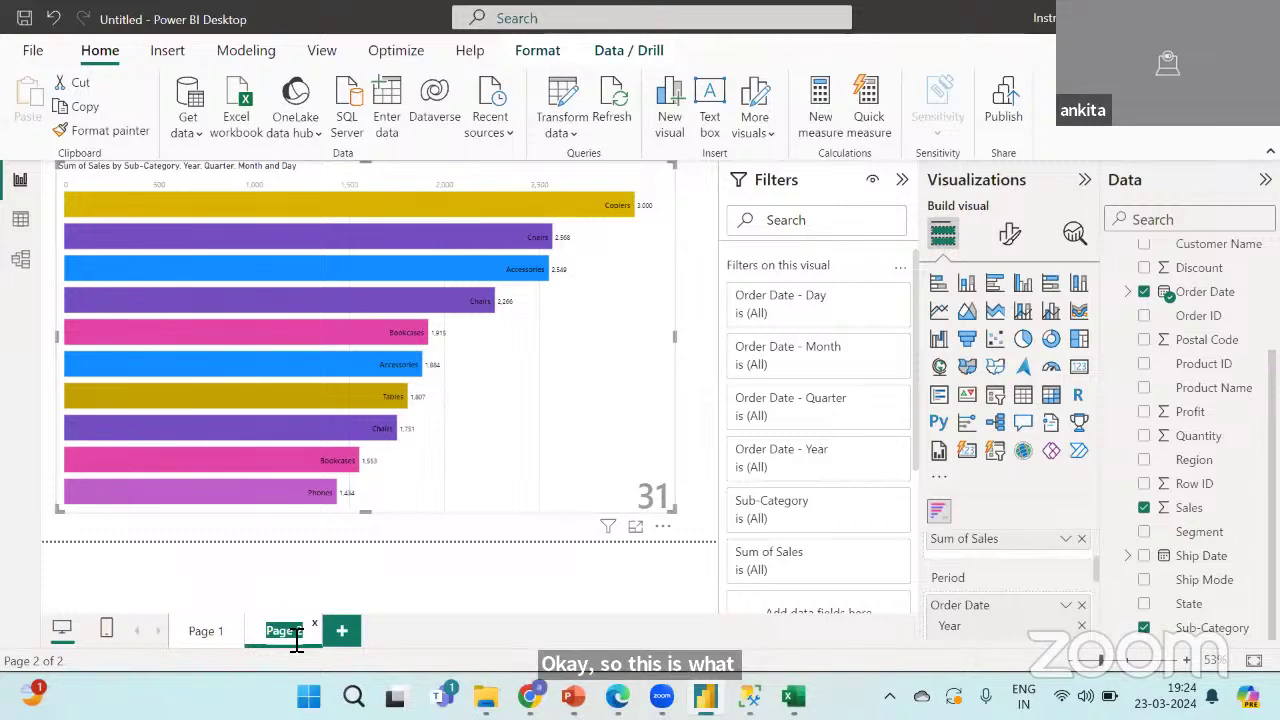
type("A")
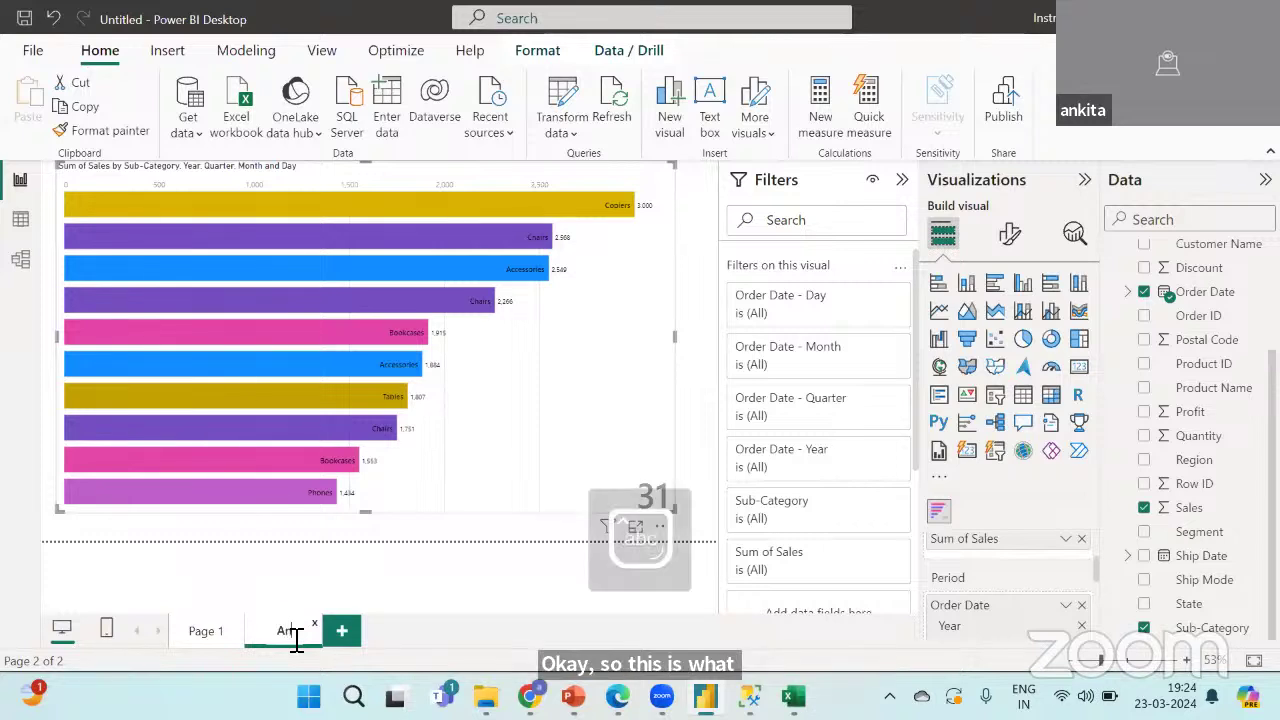
type("ni")
key("Return")
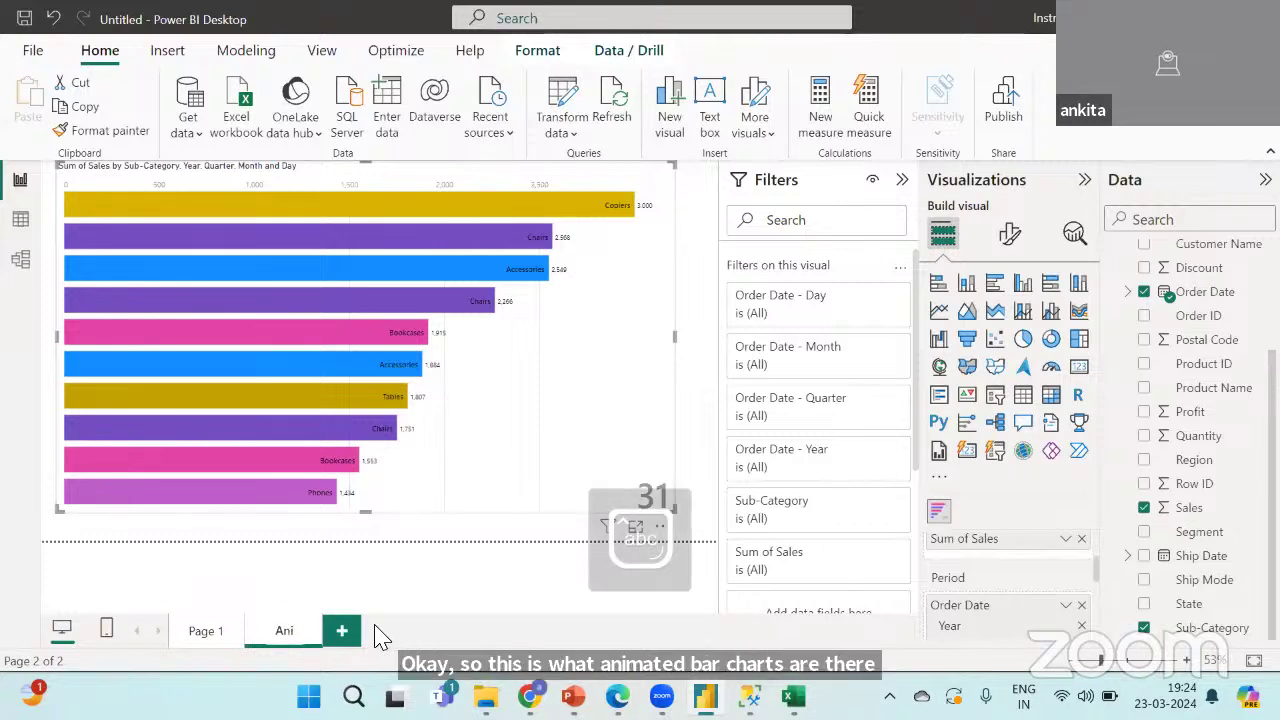
type("mated")
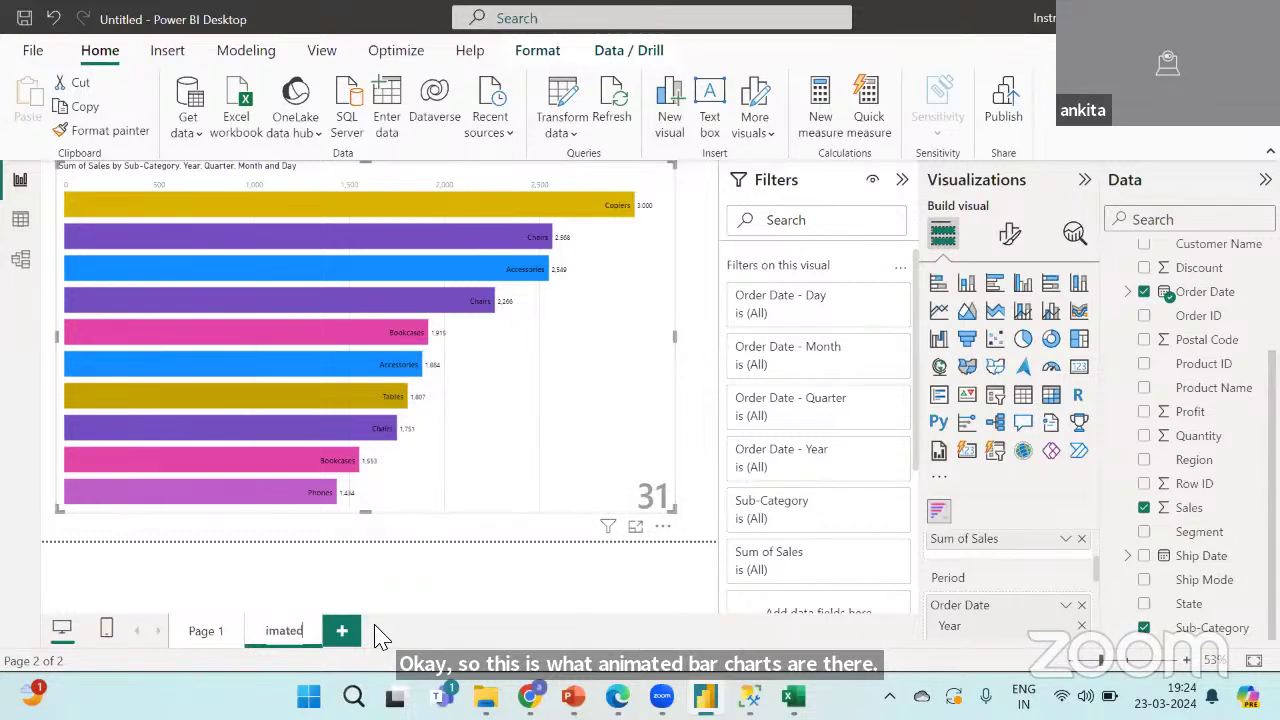
type(" bar chart")
key("Return")
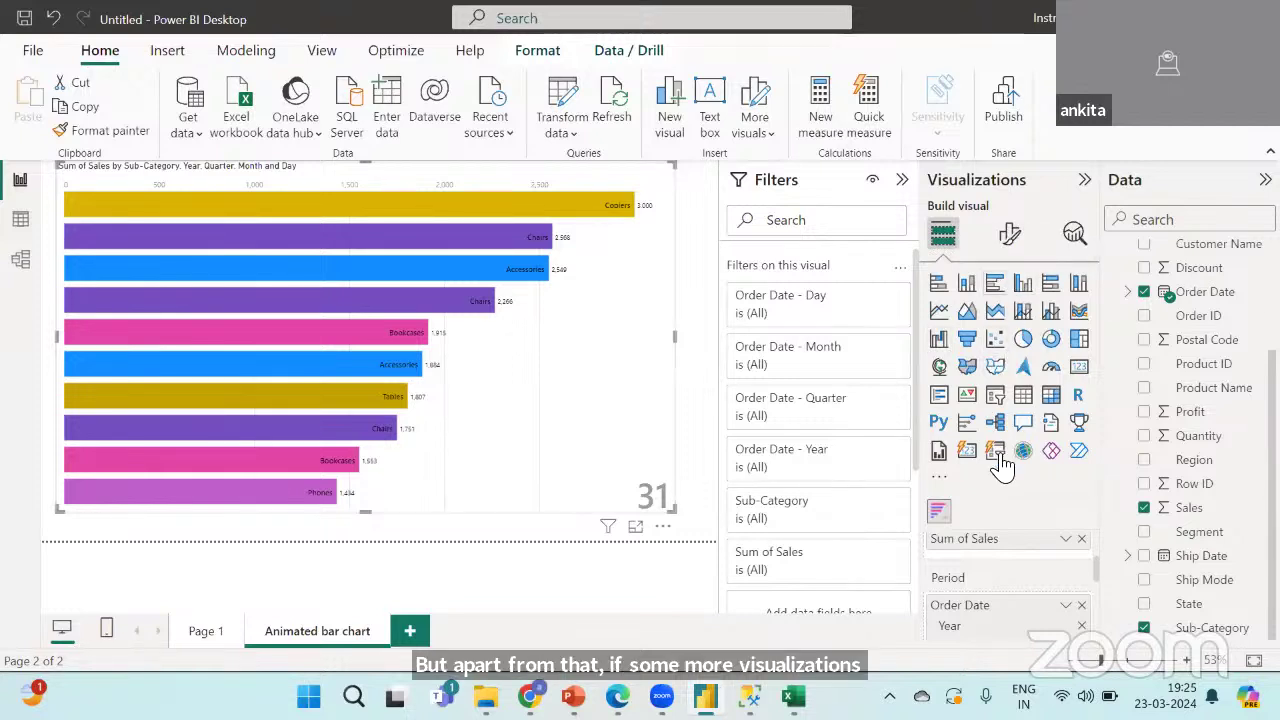
Import Microsoft's Word Cloud visual from the Power BI visuals gallery into the report.
left_click(939, 485)
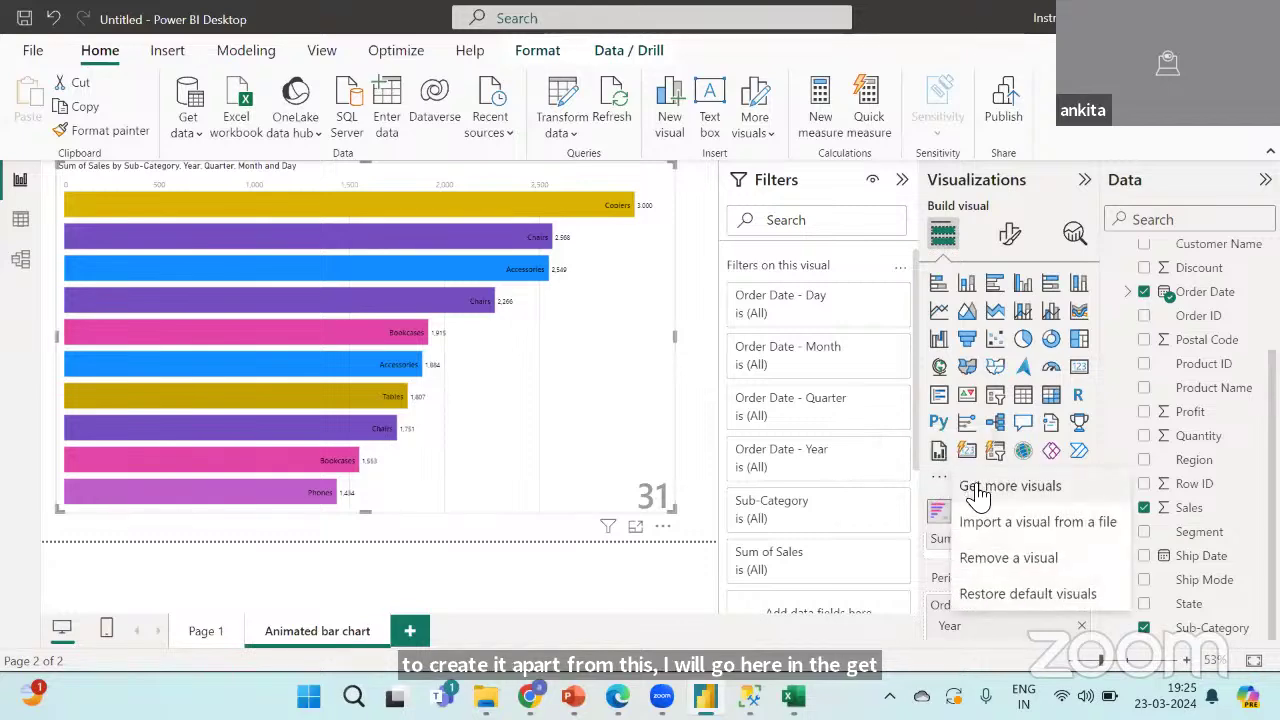
left_click(978, 489)
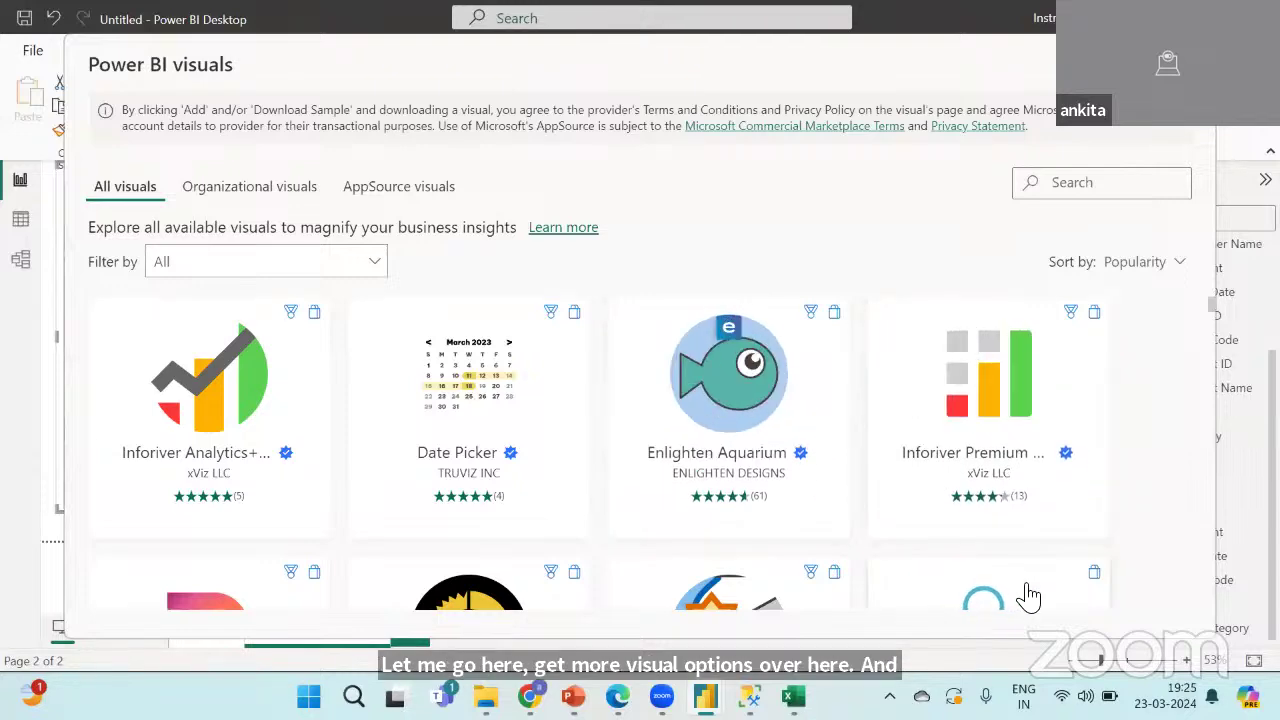
scroll(1029, 597, "down", 5)
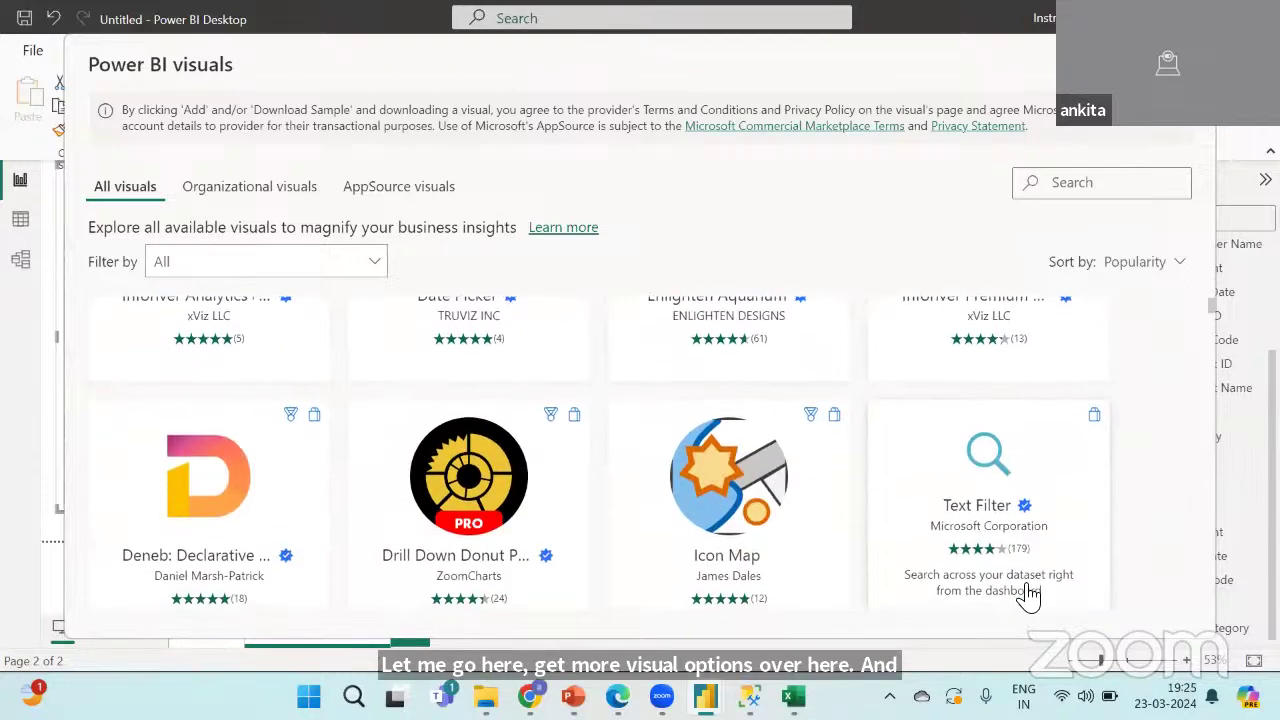
scroll(1029, 597, "down", 3)
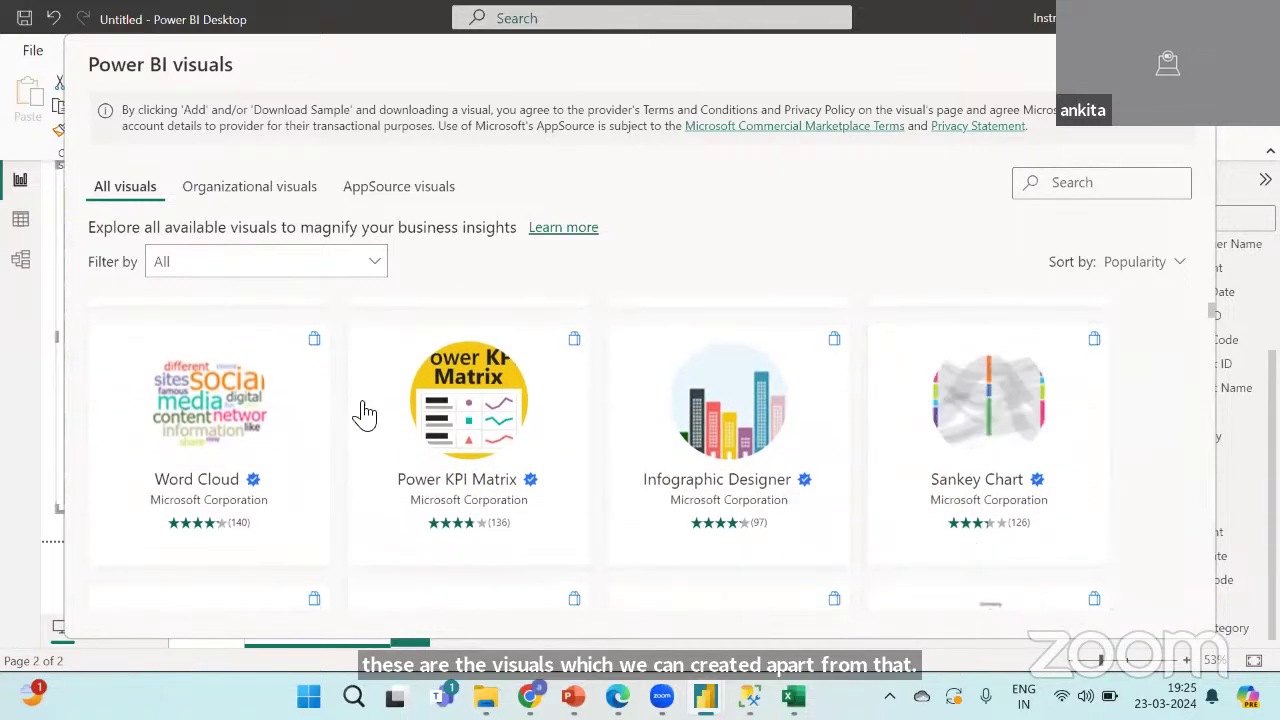
left_click(228, 390)
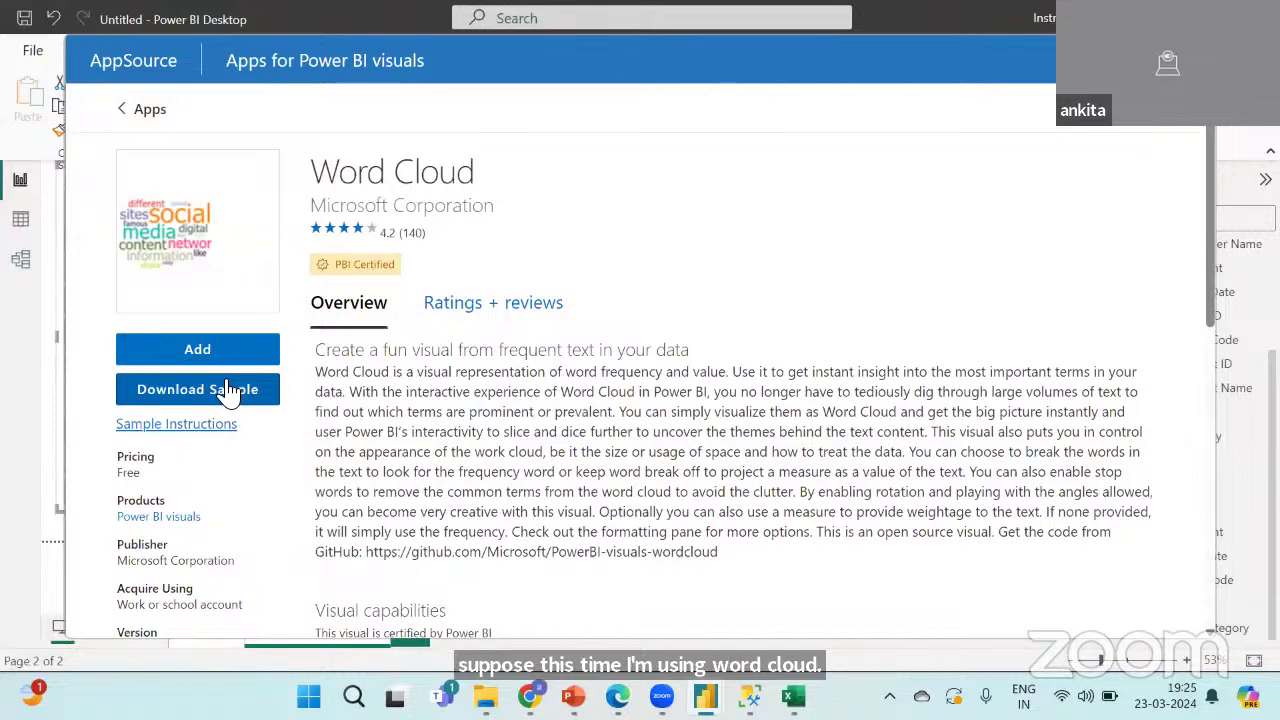
left_click(226, 350)
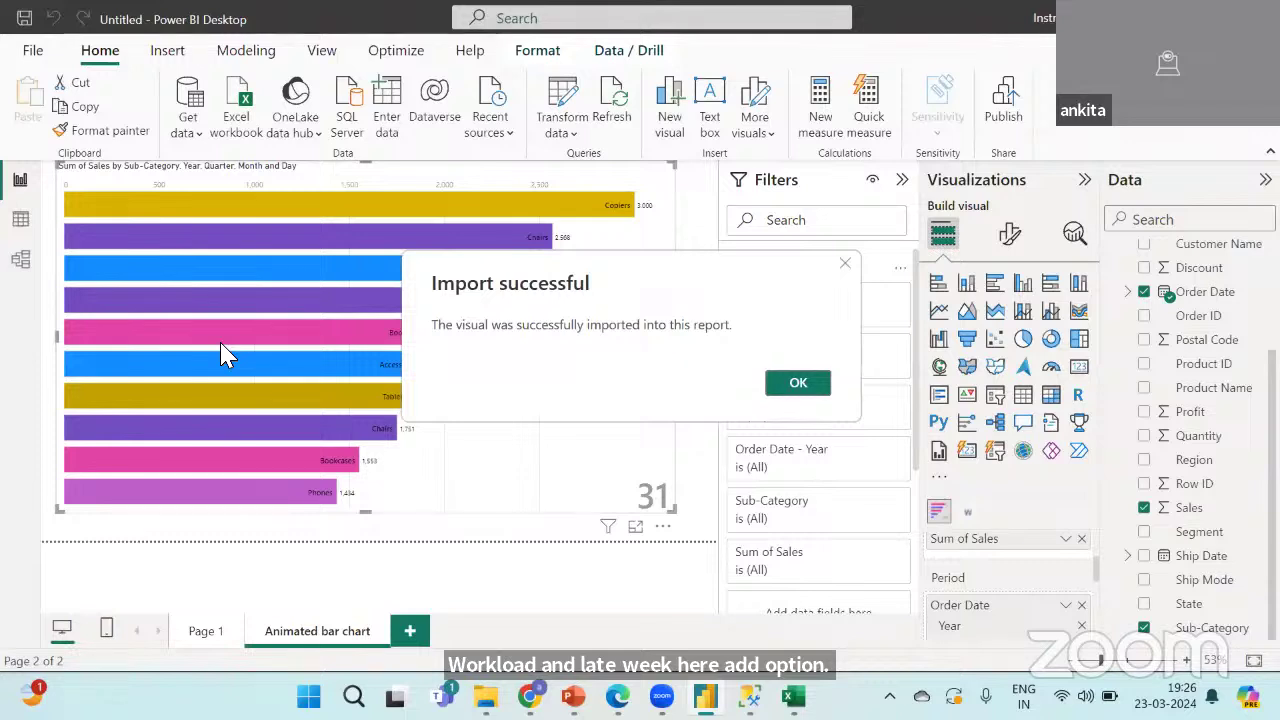
left_click(799, 383)
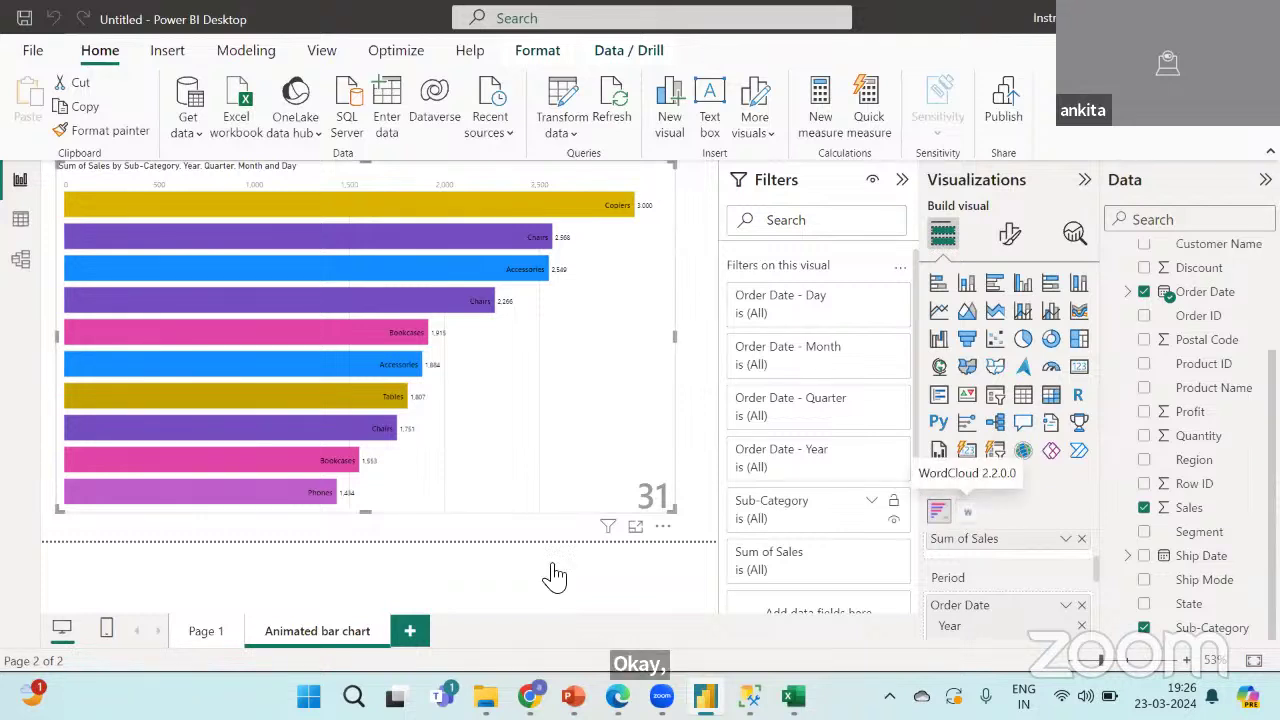
Add a new report page, insert an empty Word Cloud visual on it and enlarge the visual.
left_click(413, 632)
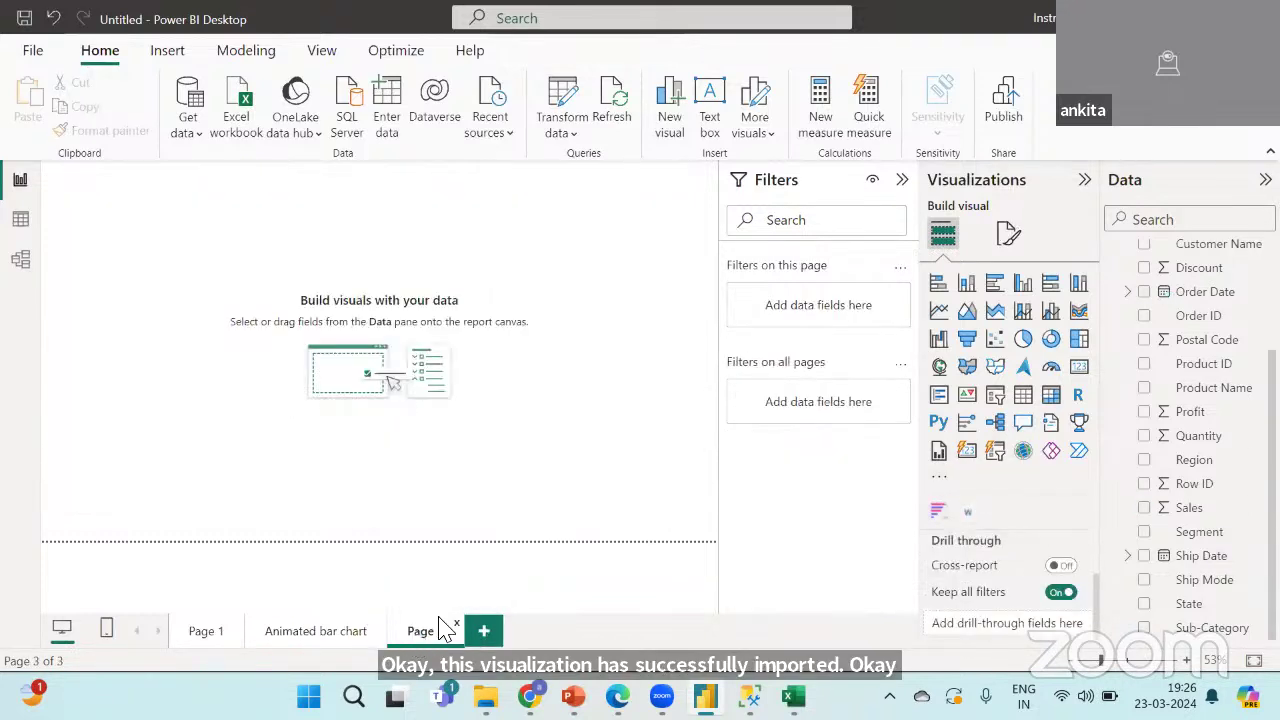
left_click(973, 515)
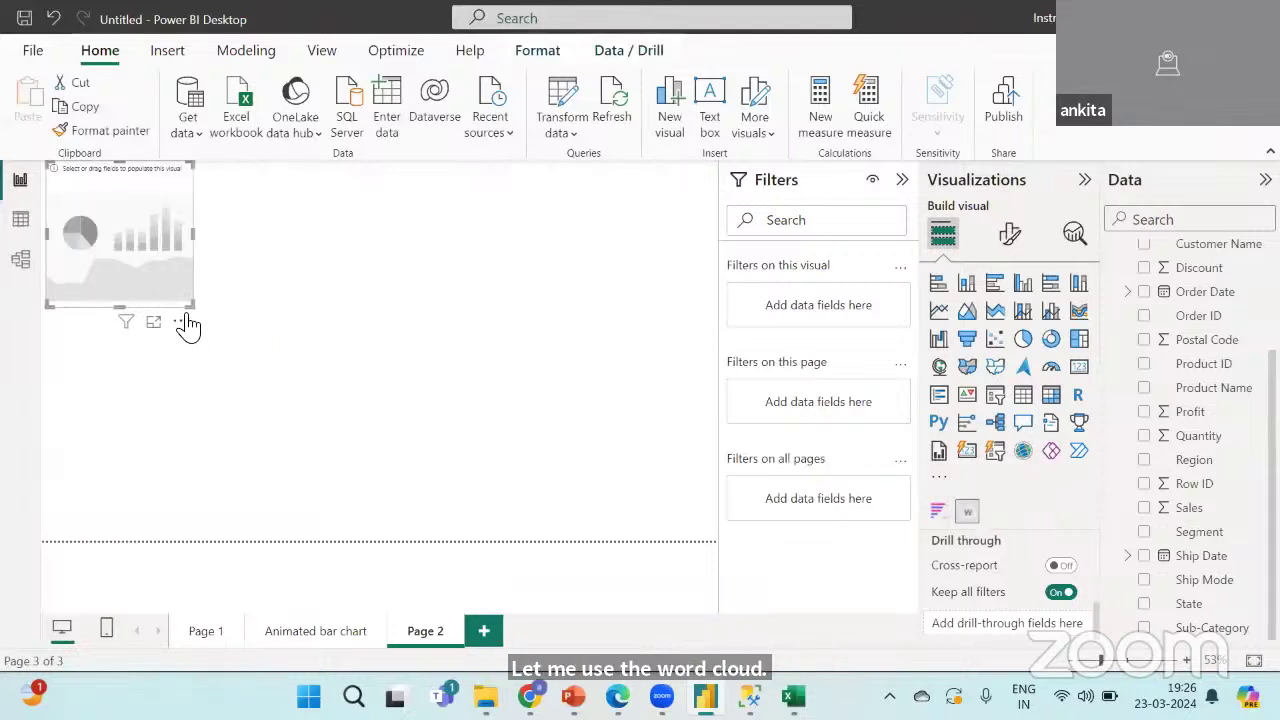
left_click_drag(192, 304, 466, 428)
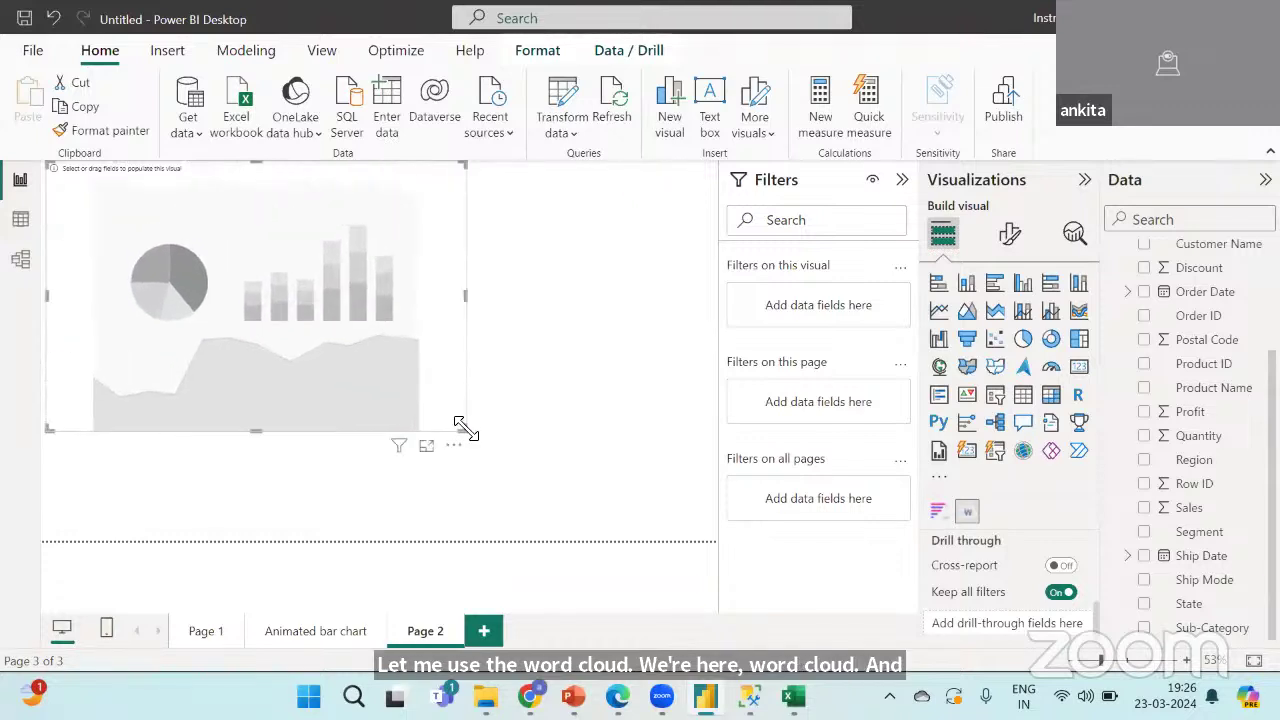
Switch to the Superstore workbook in Excel and look through the Orders sheet's columns for the product name and sales fields.
mouse_move(792, 694)
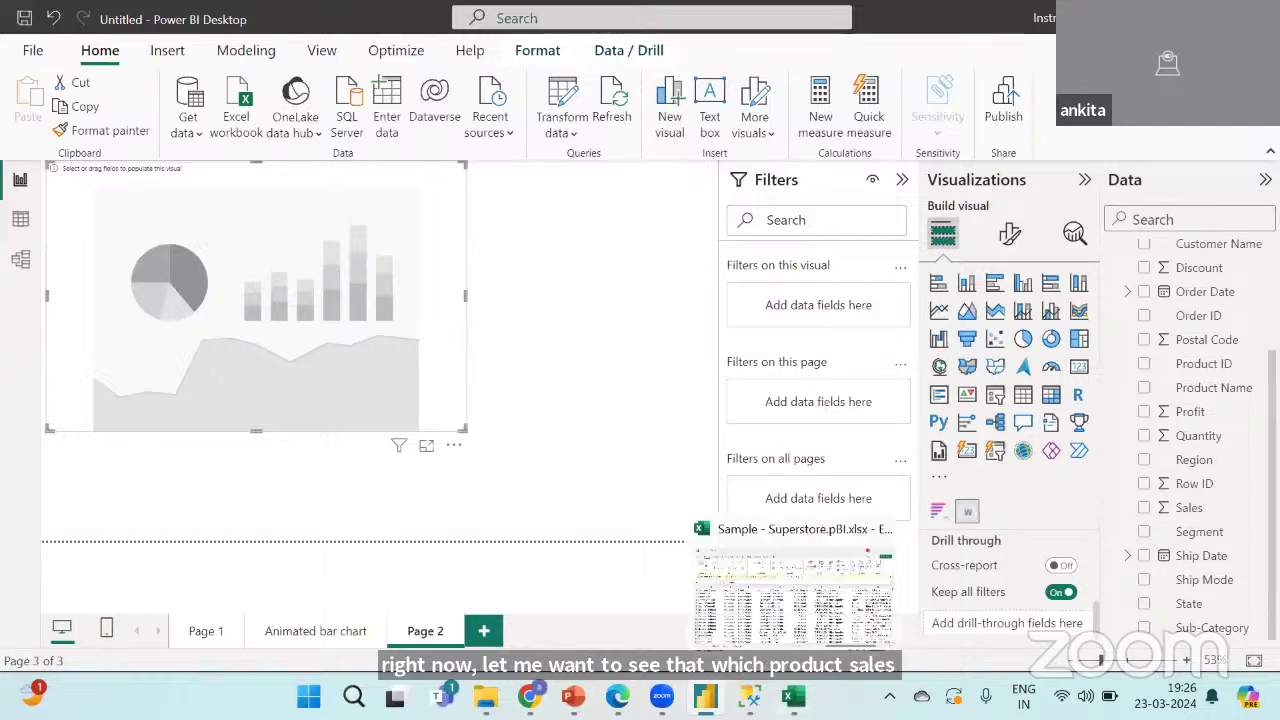
left_click(814, 596)
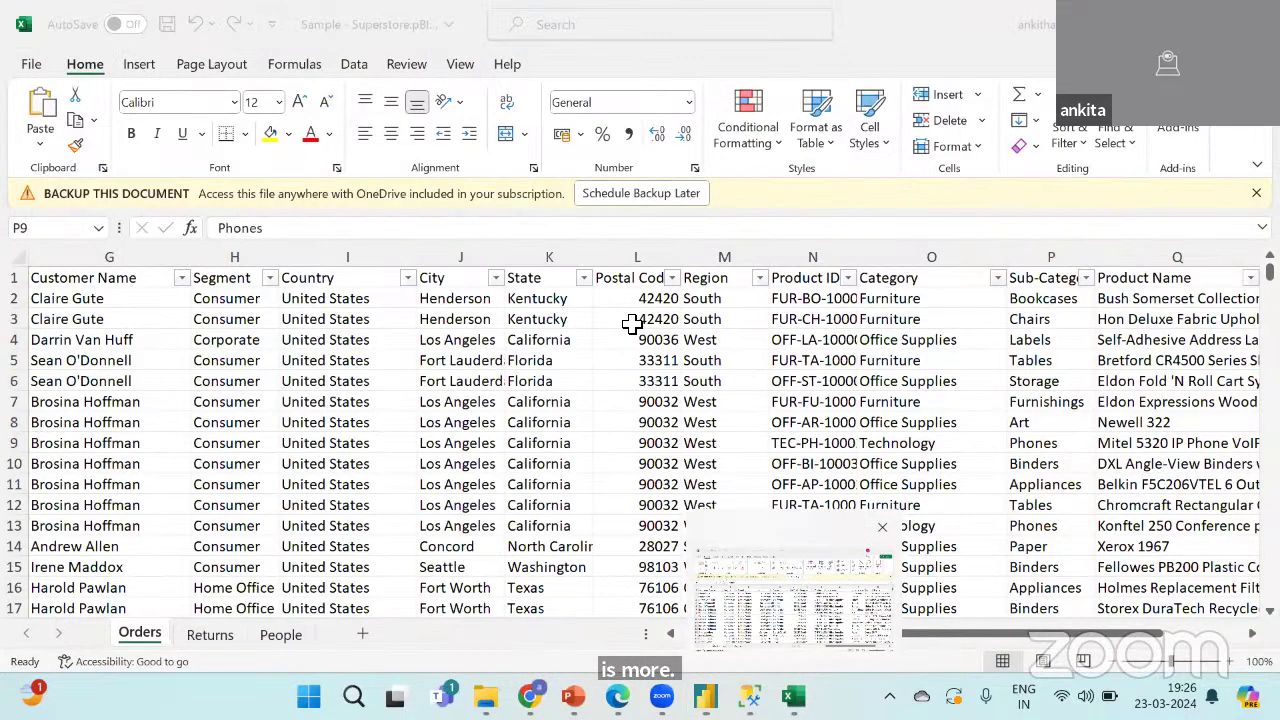
scroll(632, 323, "left", 3)
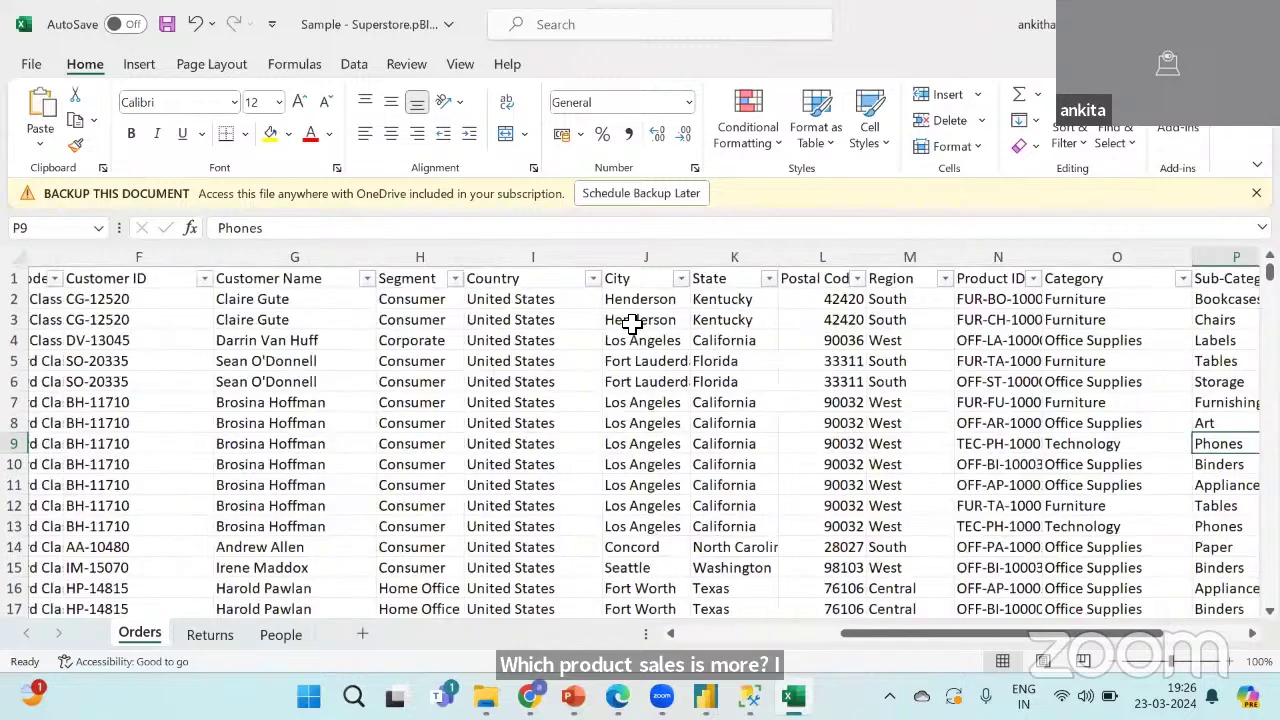
scroll(632, 323, "left", 1)
scroll(632, 323, "left", 3)
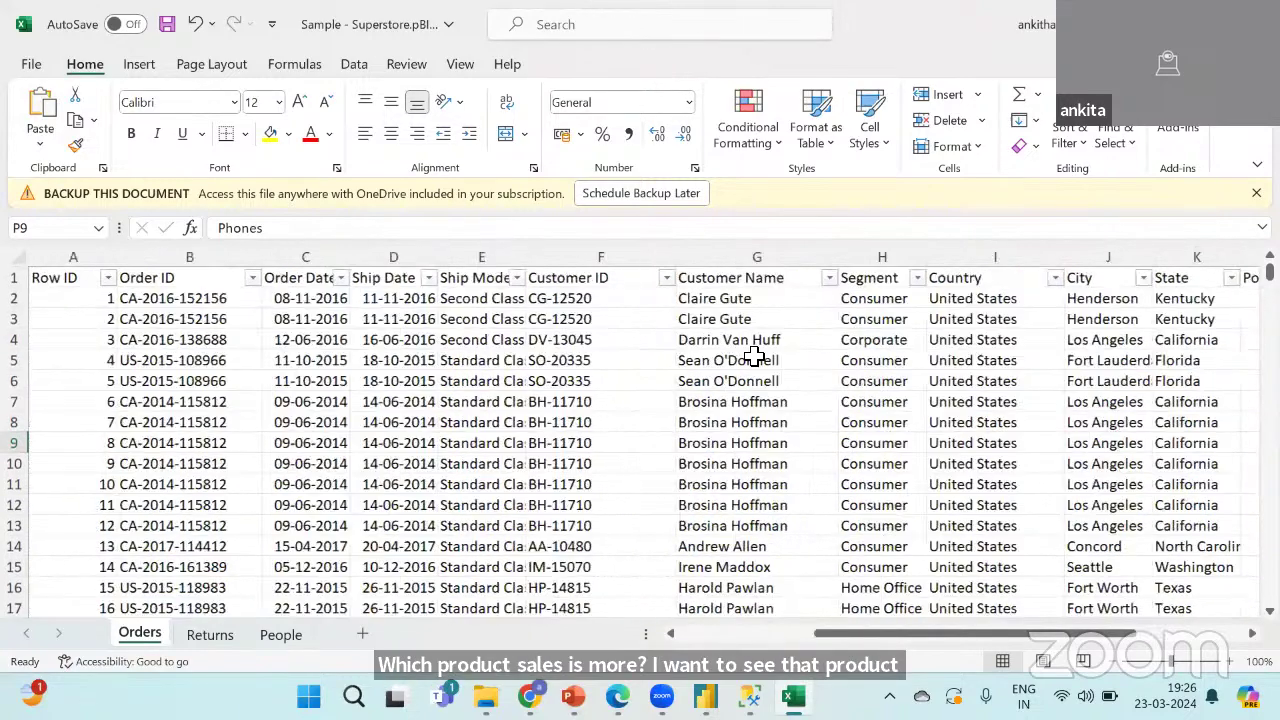
left_click(755, 357)
scroll(755, 357, "right", 3)
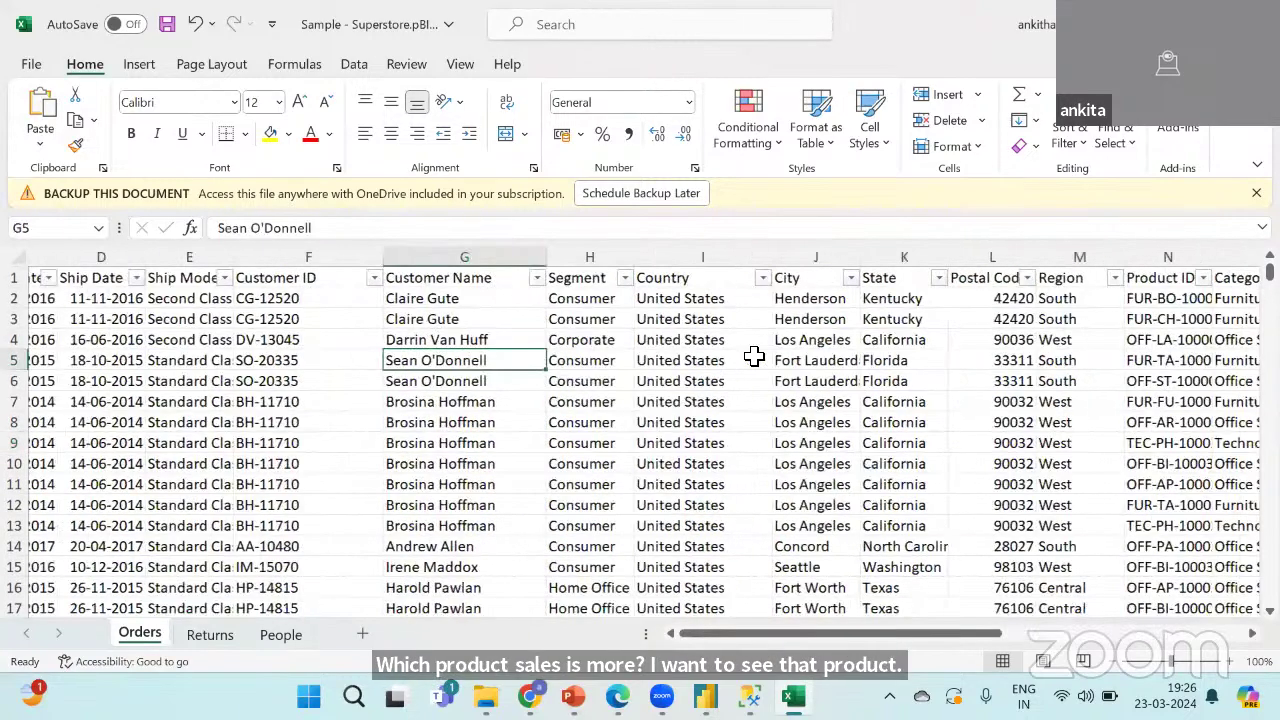
scroll(754, 357, "right", 3)
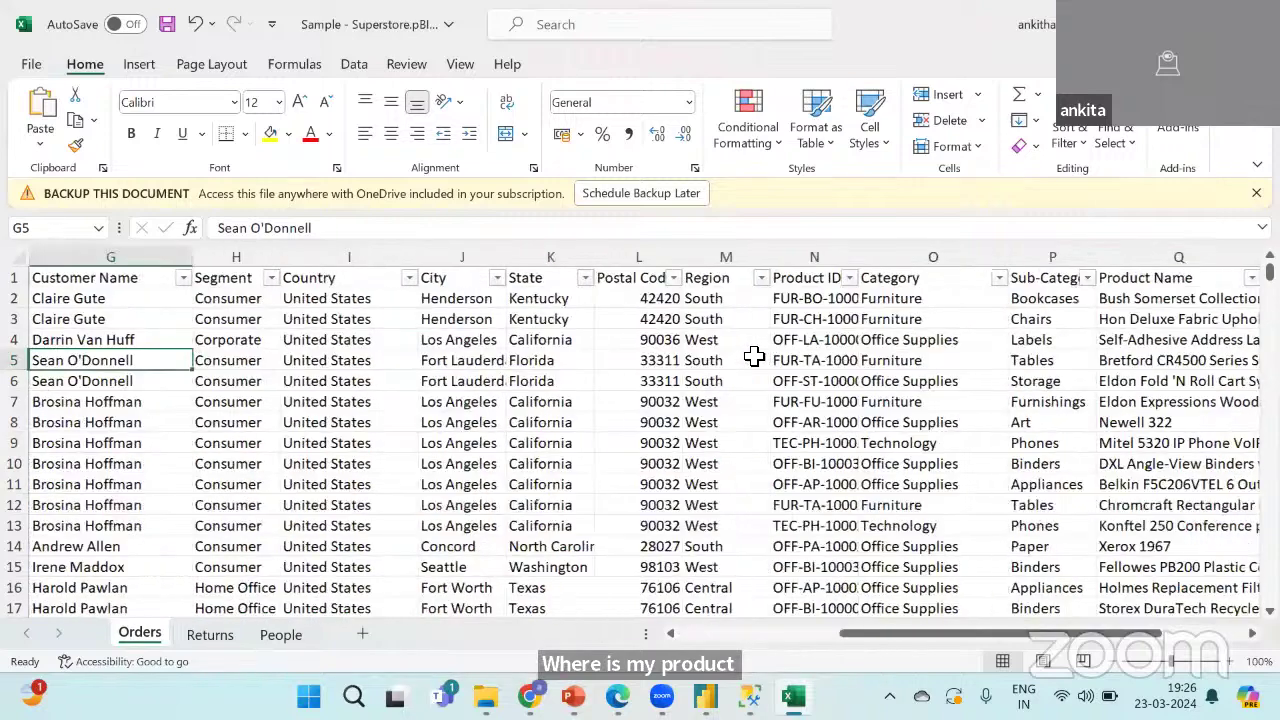
scroll(755, 356, "right", 1)
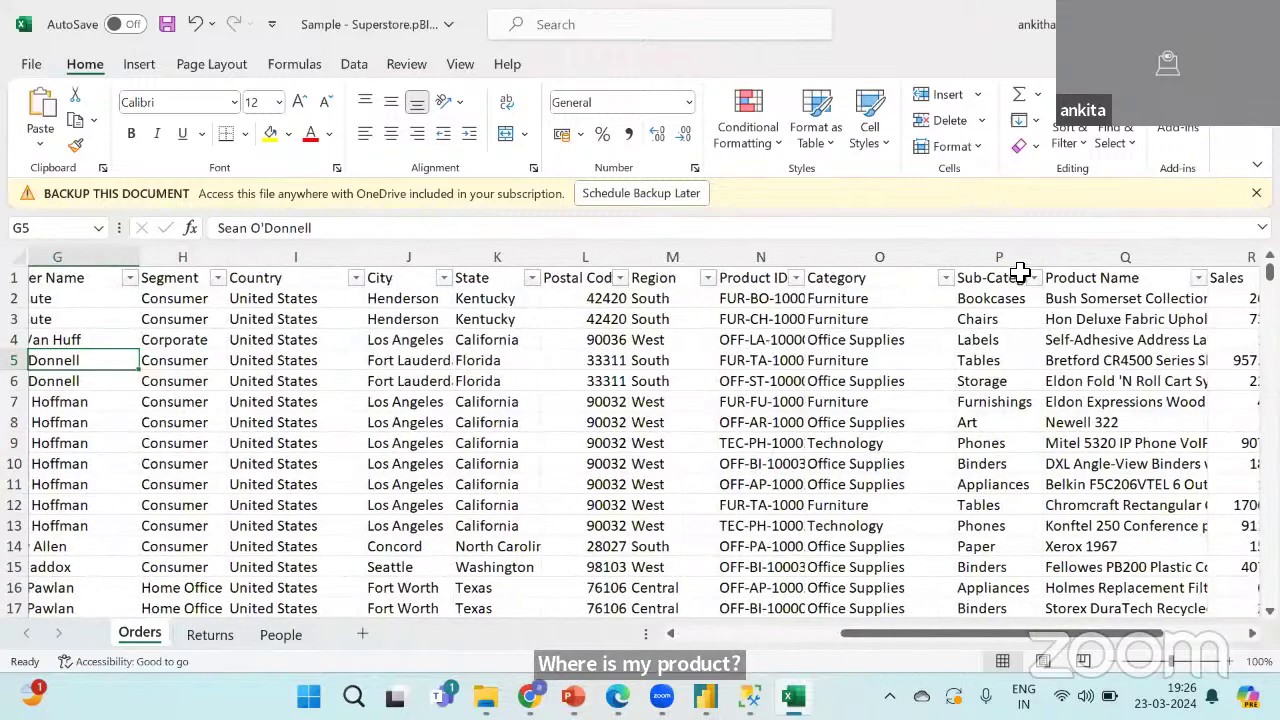
scroll(1022, 320, "right", 2)
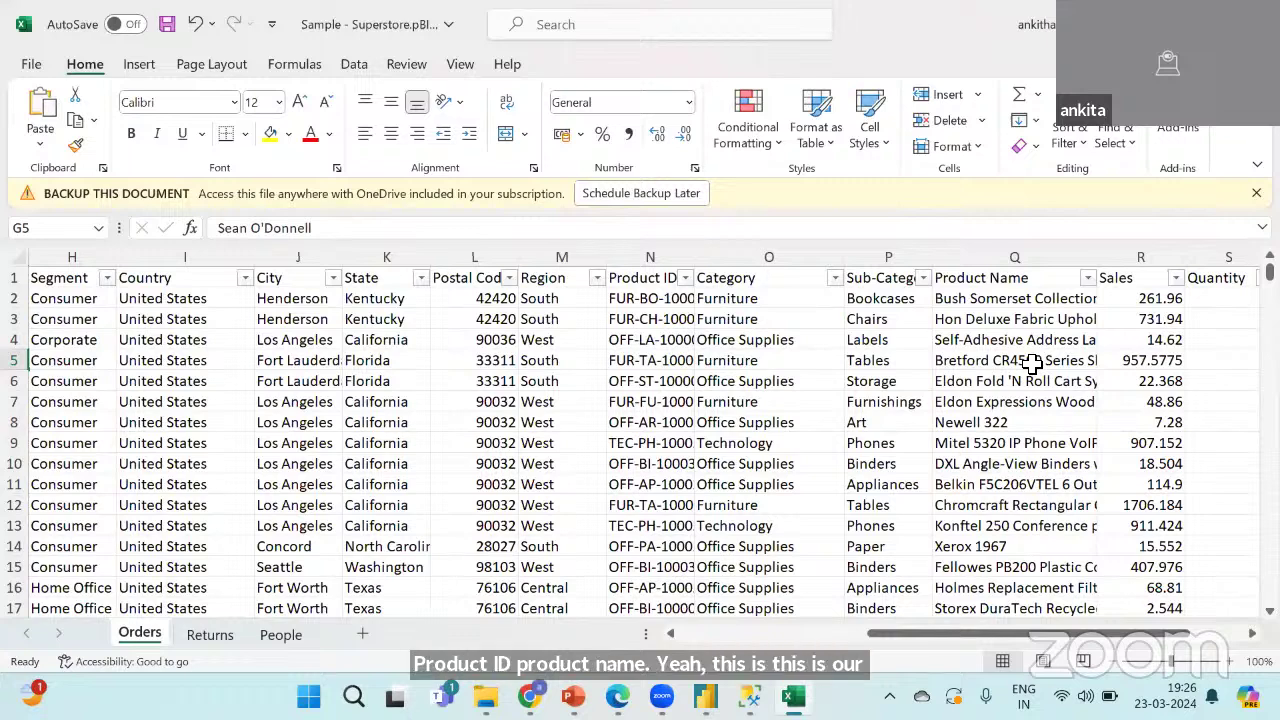
scroll(1029, 366, "right", 1)
scroll(822, 308, "right", 1)
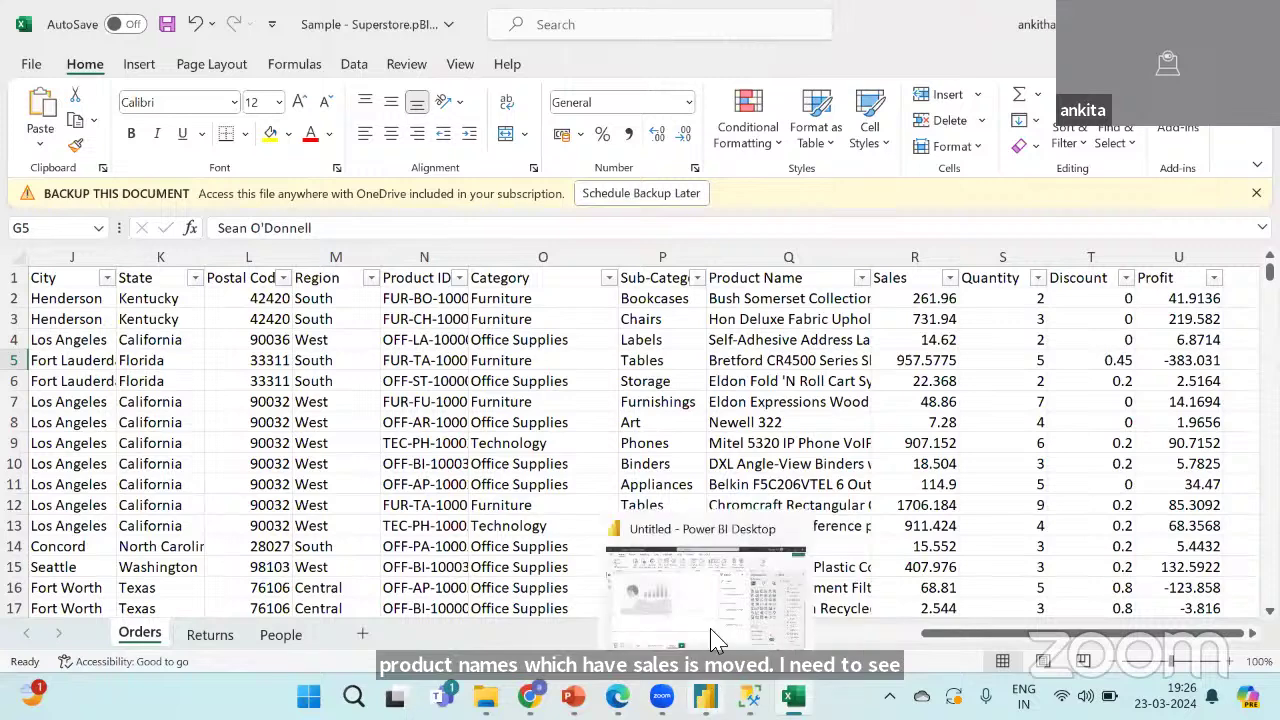
Back in Power BI Desktop, assign Product Name as the word cloud's Category and Sales as its Values, and enlarge it across the page.
left_click(705, 697)
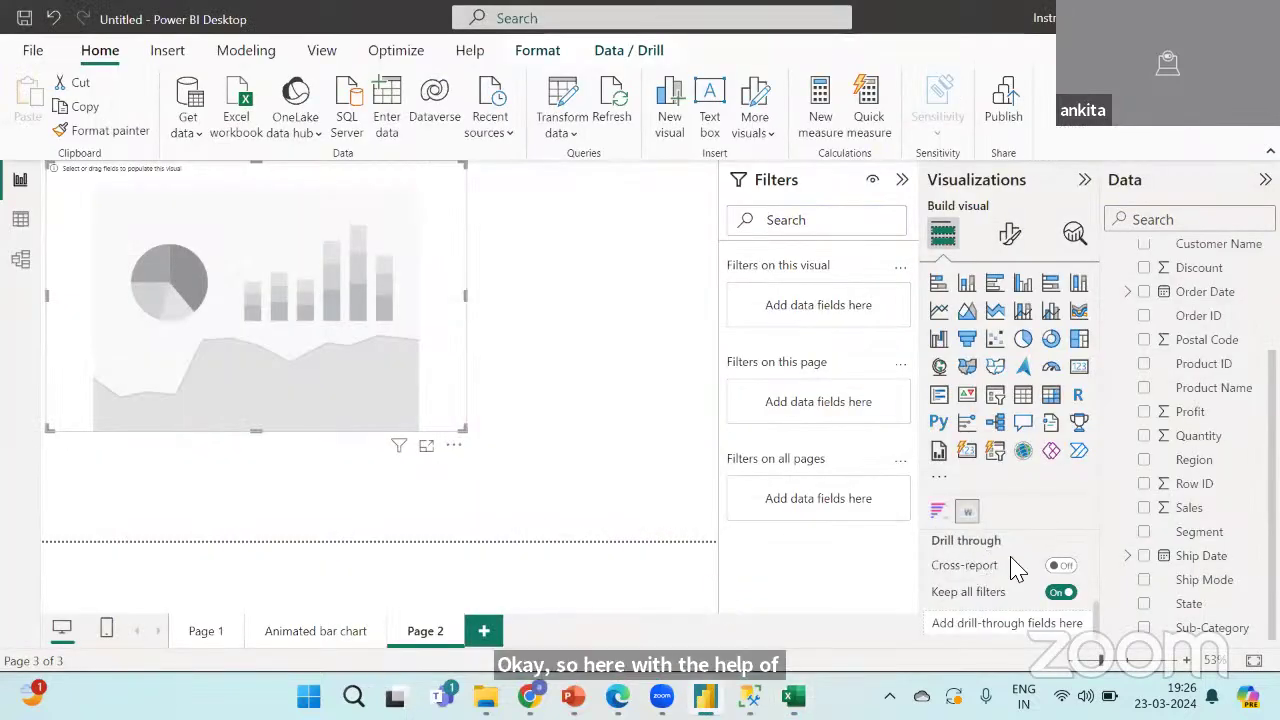
left_click_drag(1096, 612, 1104, 532)
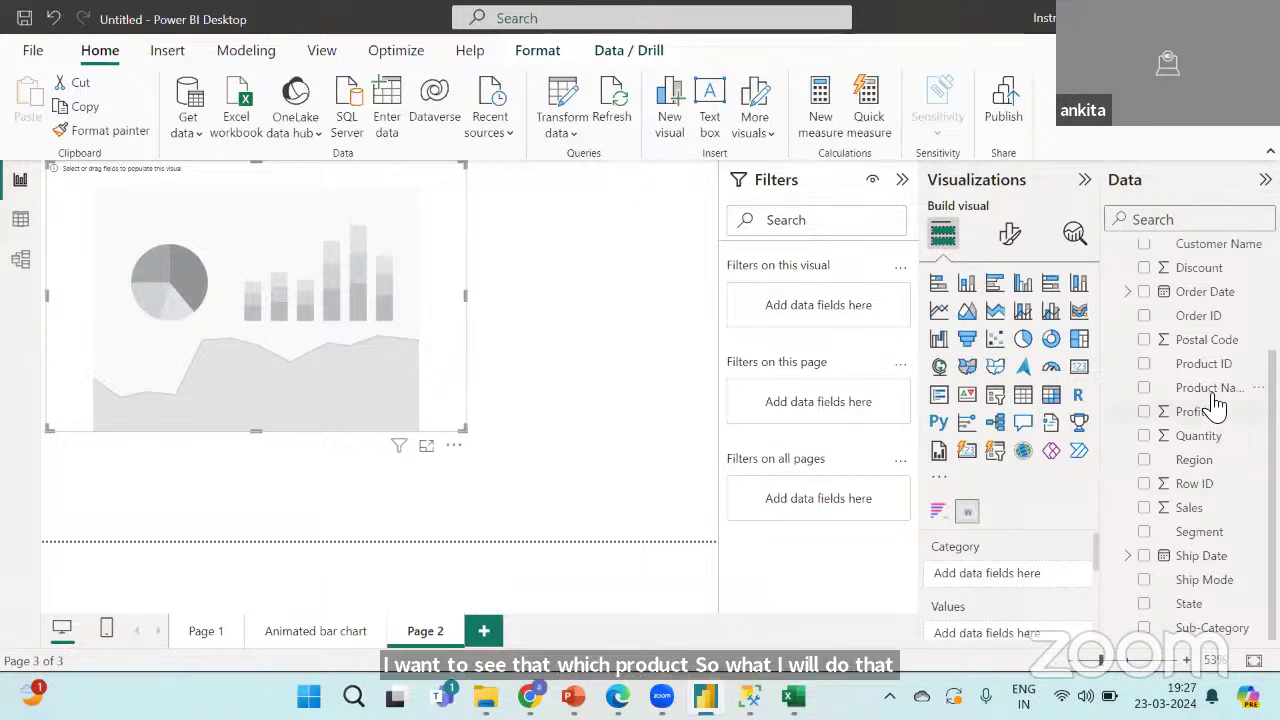
left_click_drag(1213, 405, 1034, 594)
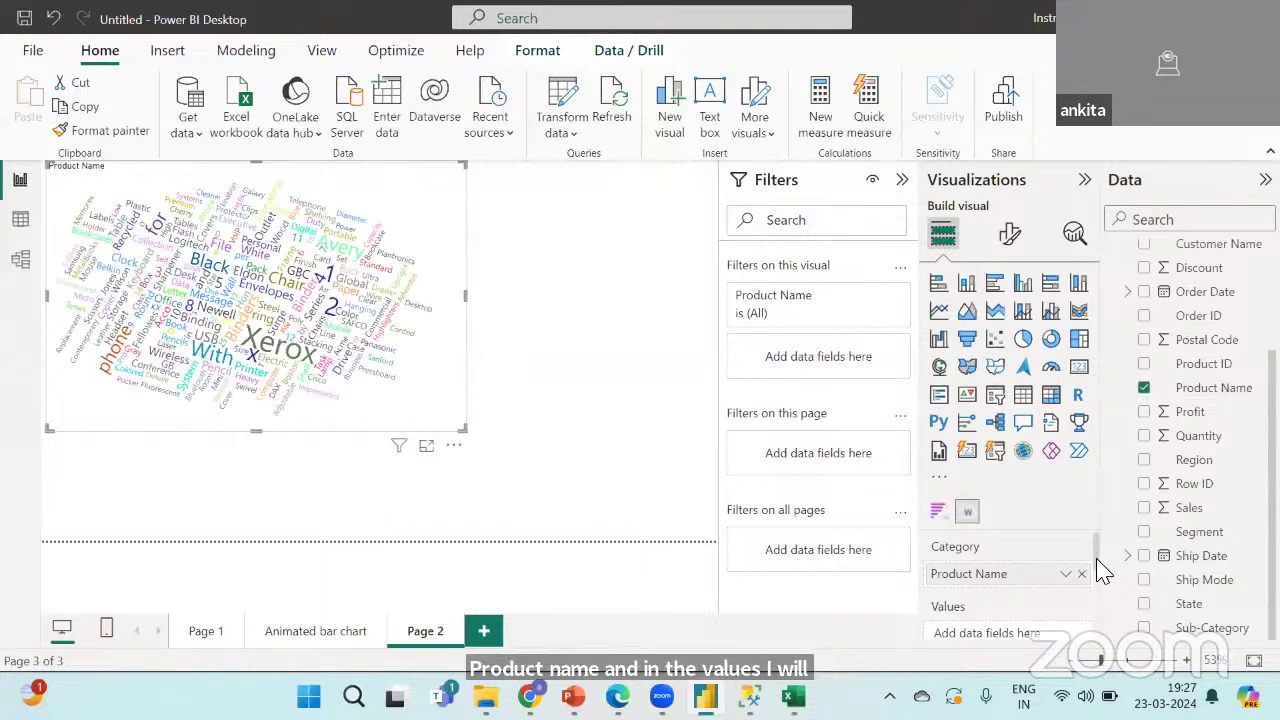
scroll(1100, 570, "down", 1)
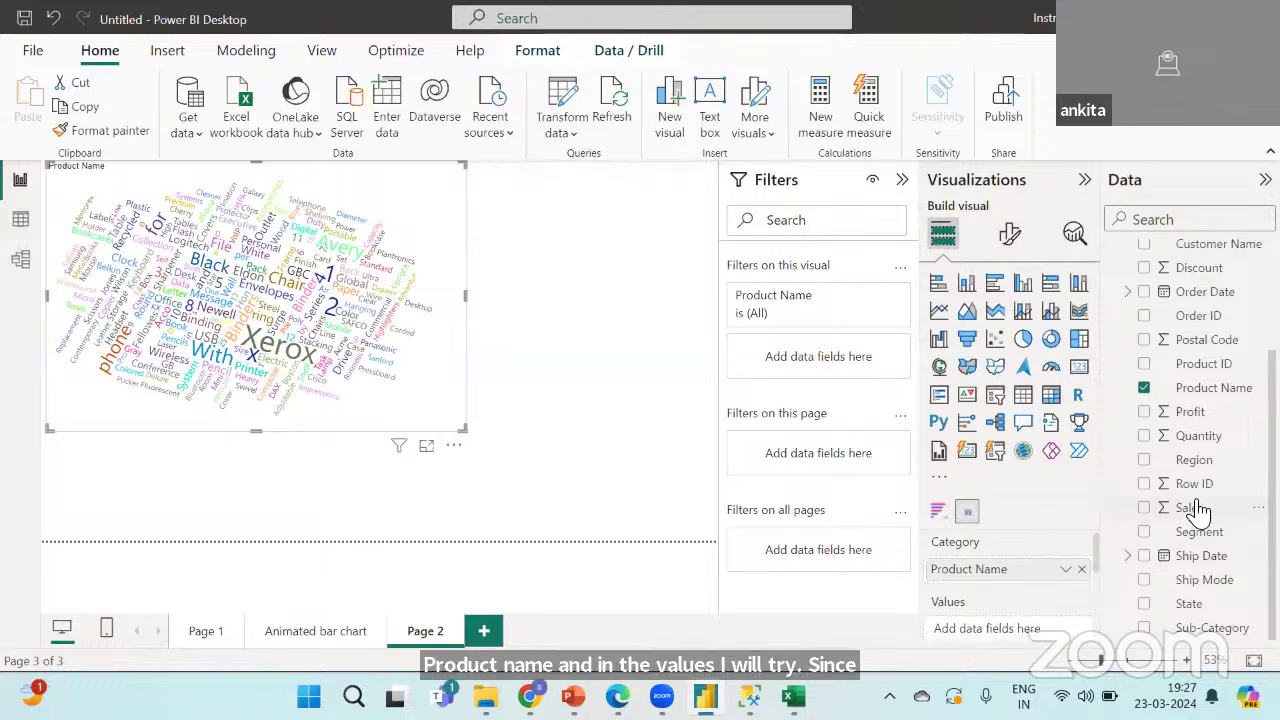
left_click_drag(1197, 510, 1014, 633)
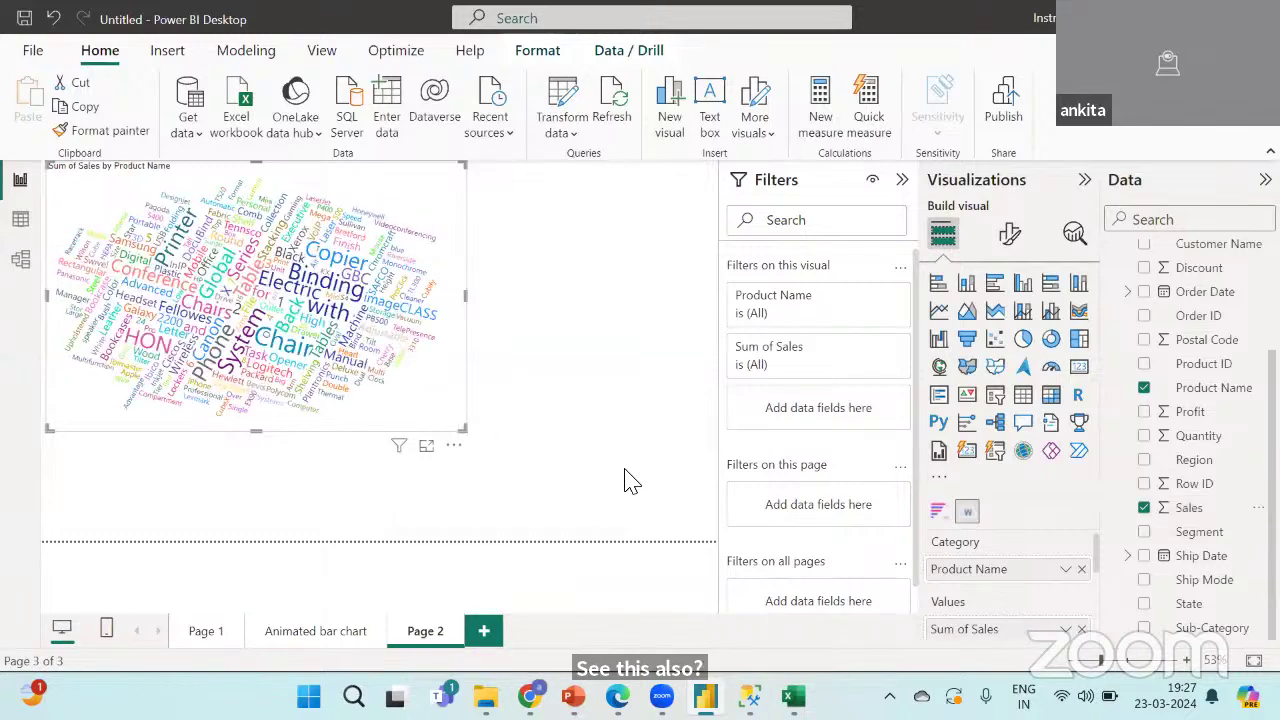
left_click_drag(630, 480, 689, 506)
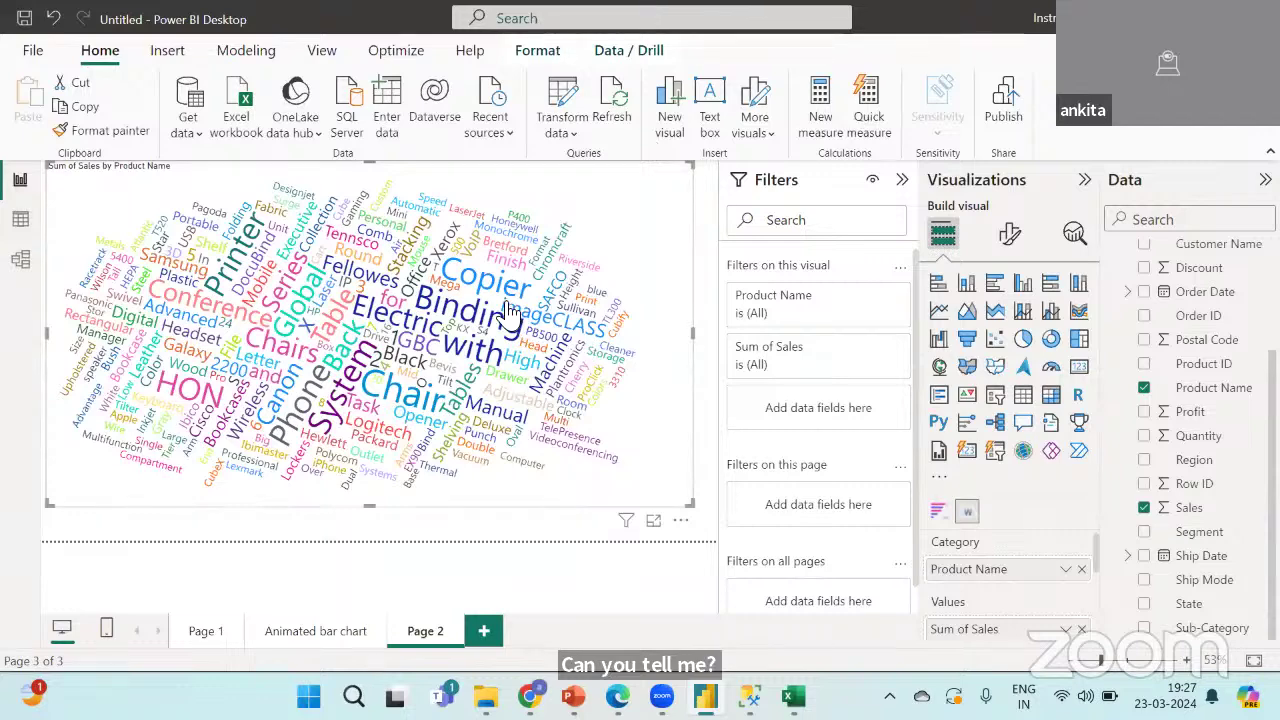
Compare the sales values of the most prominent words in the word cloud, including Binding, Chair, Copier and Printer.
mouse_move(515, 305)
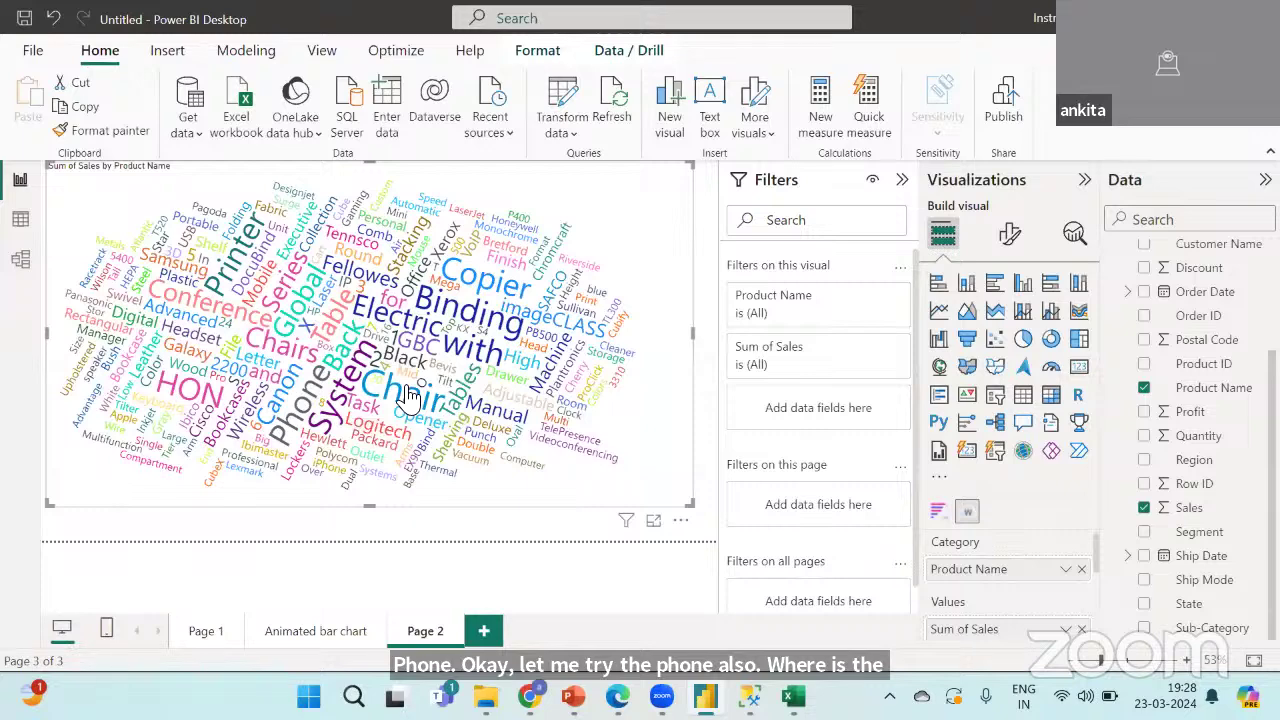
mouse_move(408, 395)
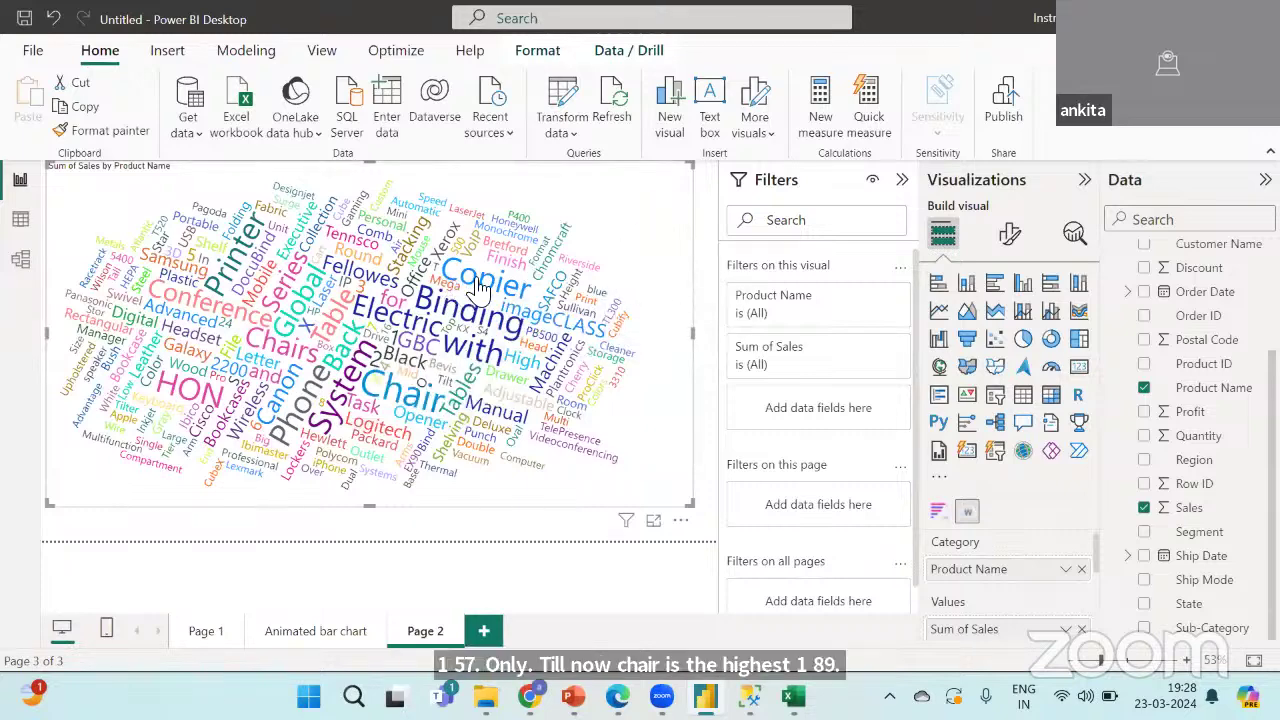
mouse_move(478, 287)
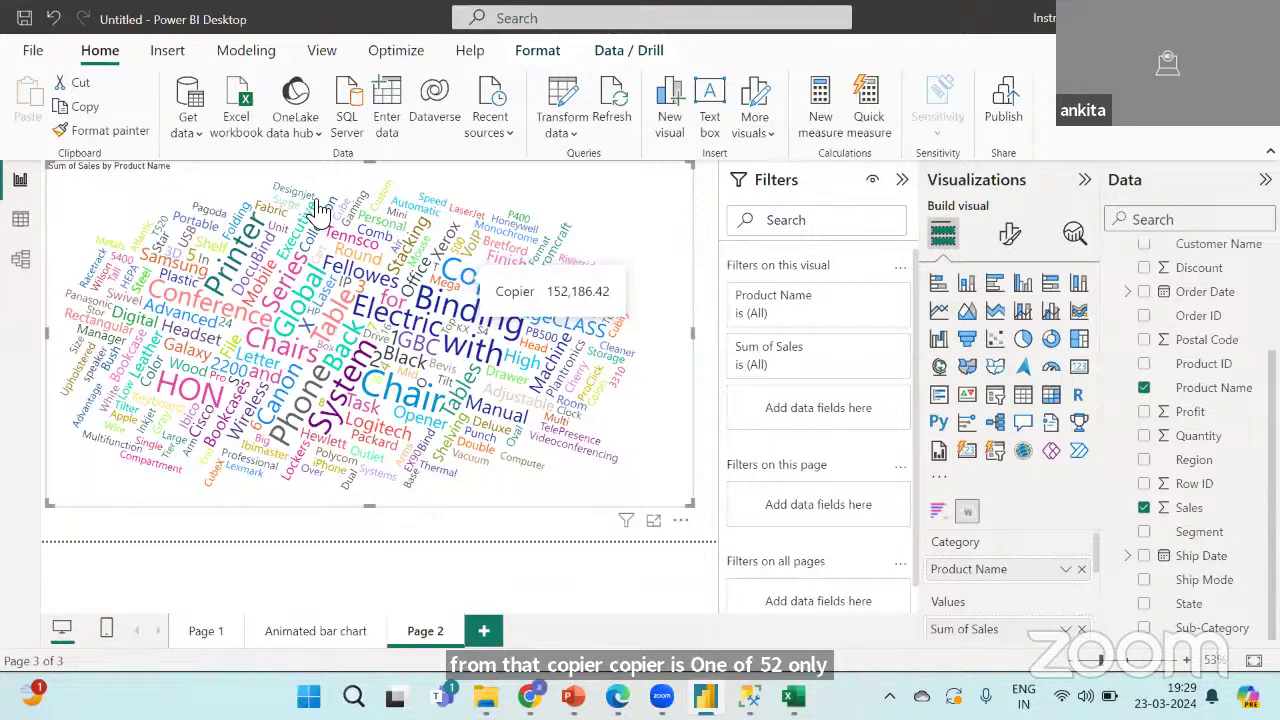
mouse_move(255, 255)
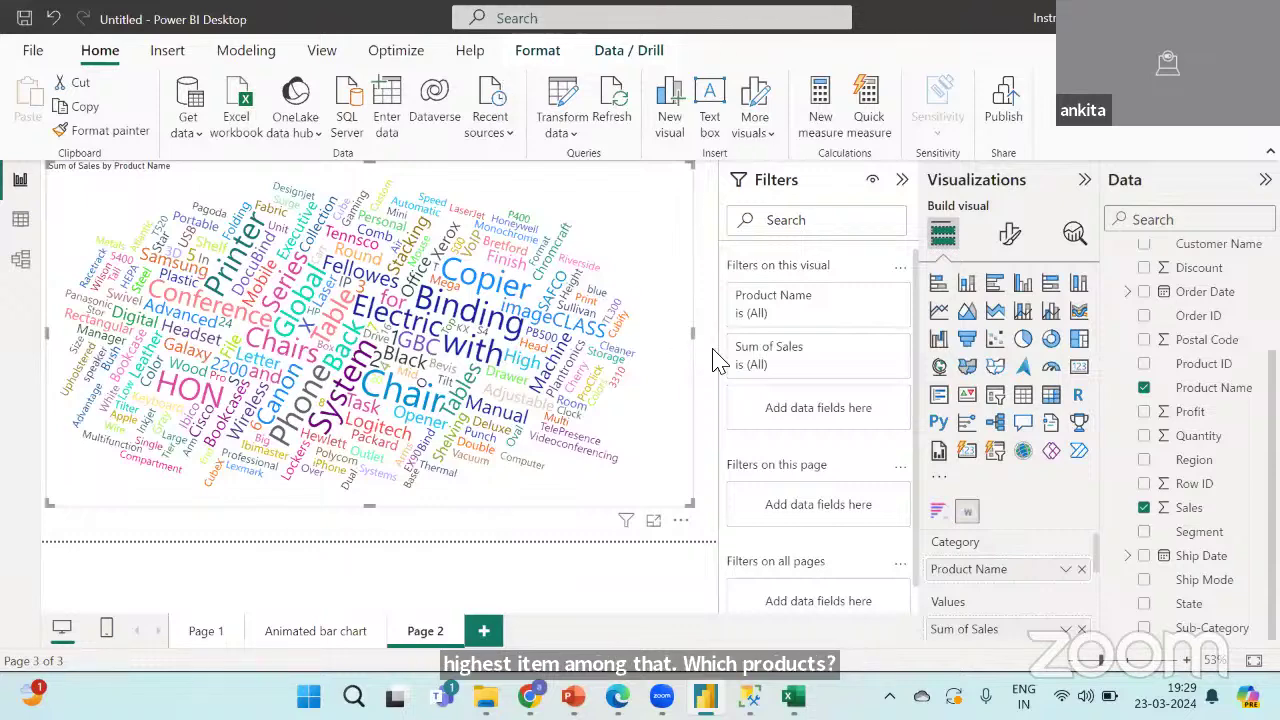
Rename the current report page as "word cloud".
double_click(440, 631)
type("wor")
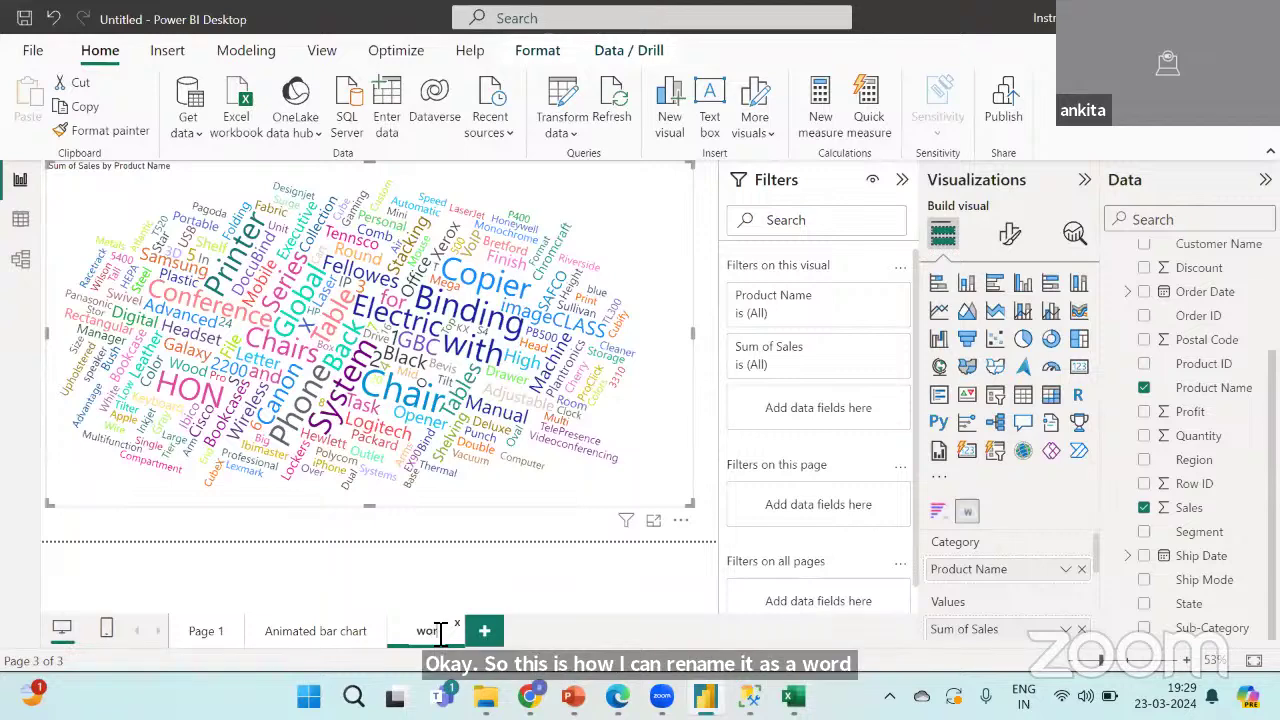
type("d clo")
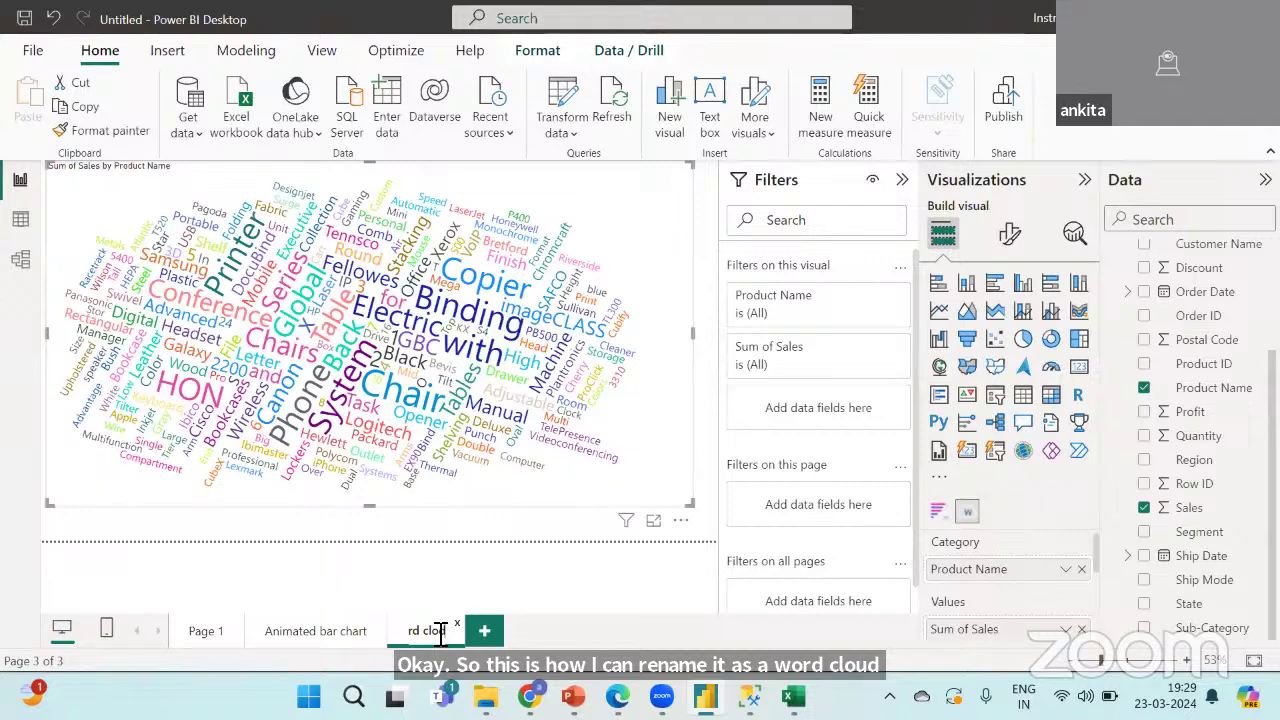
type("u")
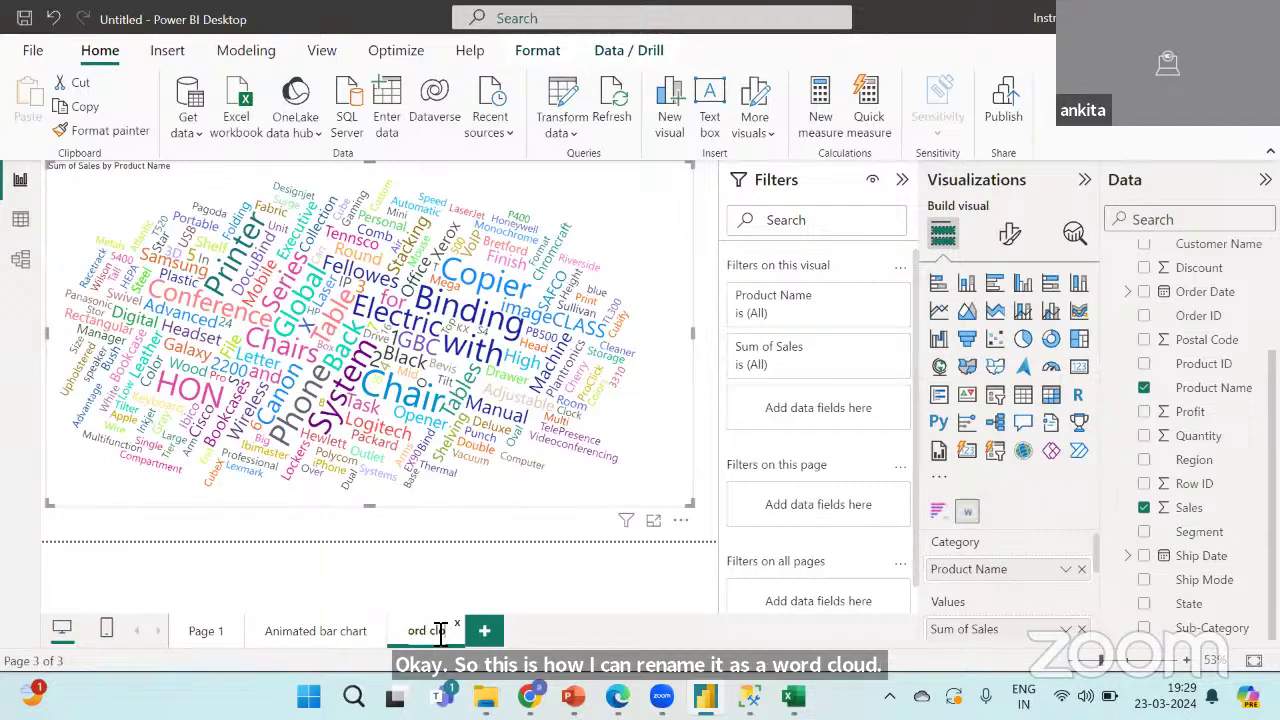
type("d")
key("Return")
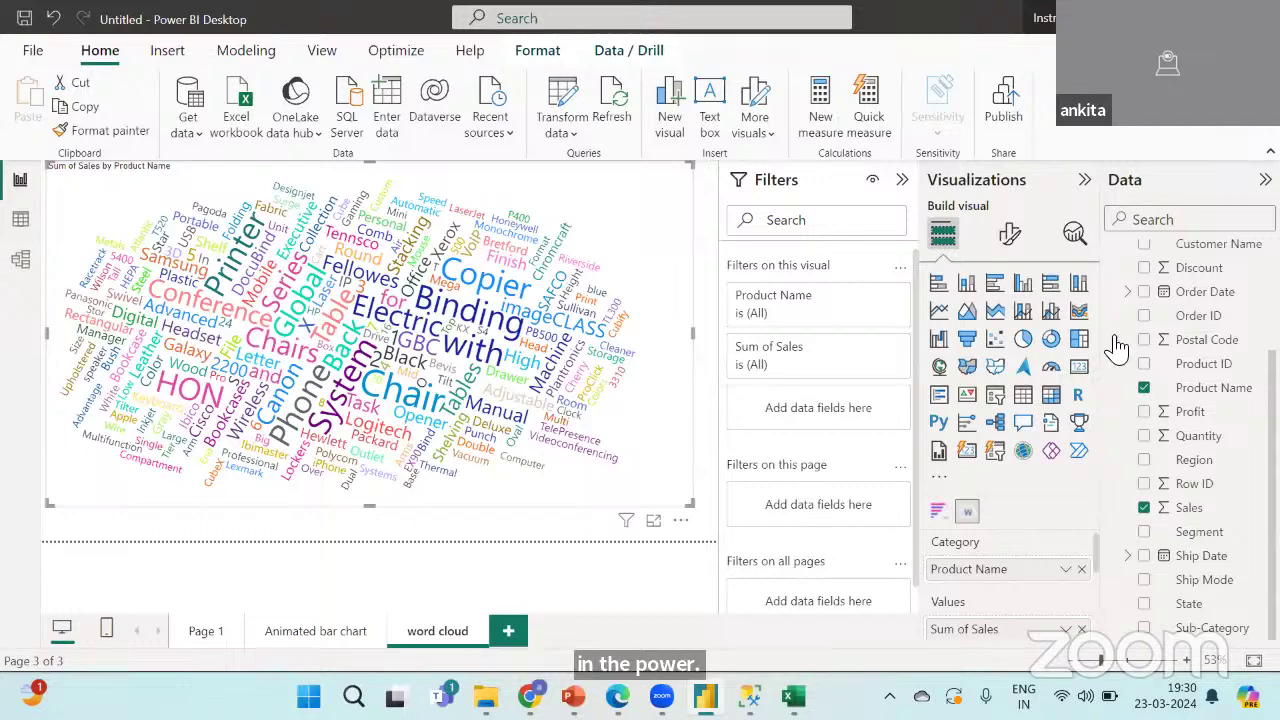
Switch to Chrome, search for "power bi service login" in a new tab and open the Power BI sign-in page from the results.
mouse_move(529, 696)
left_click(530, 605)
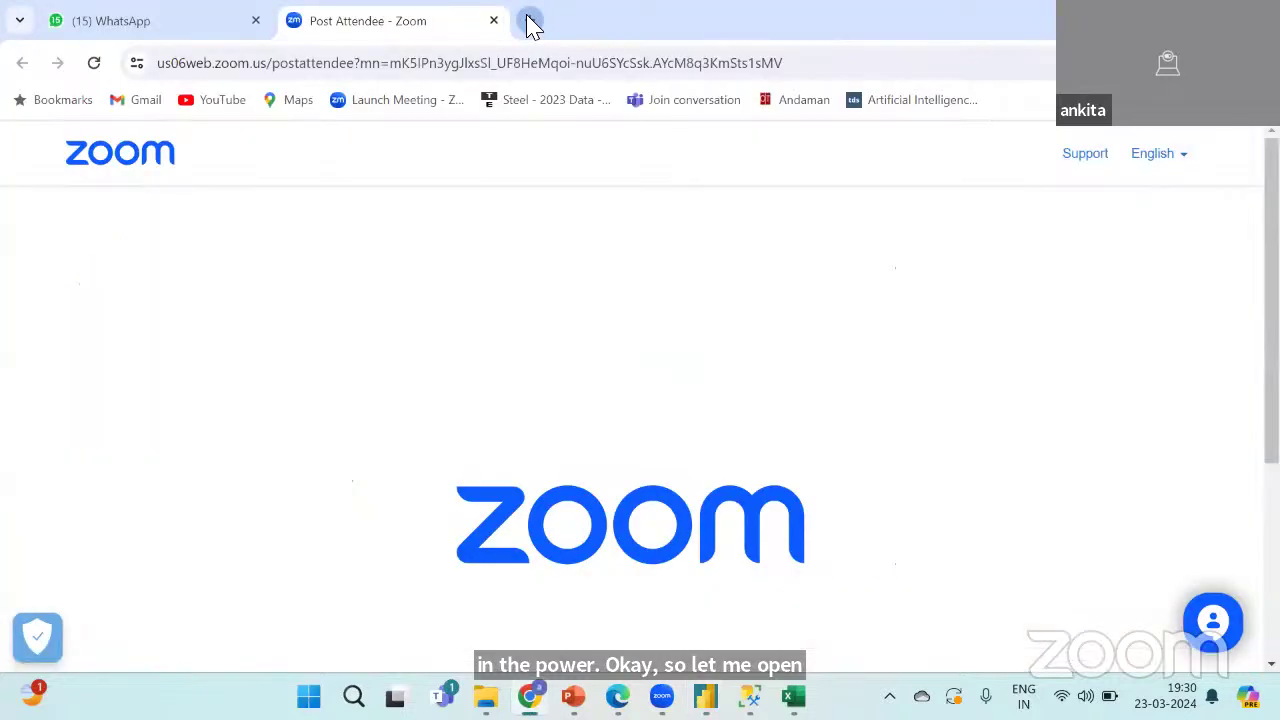
left_click(526, 22)
type("p")
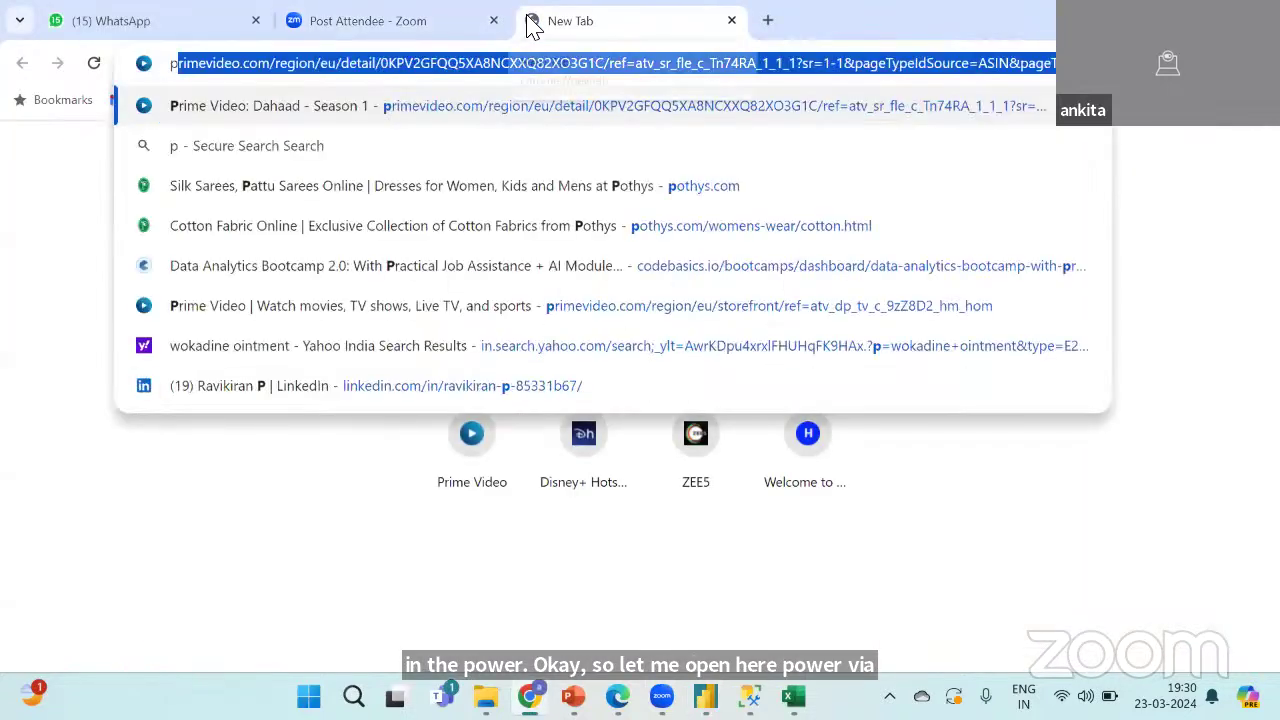
type("ower")
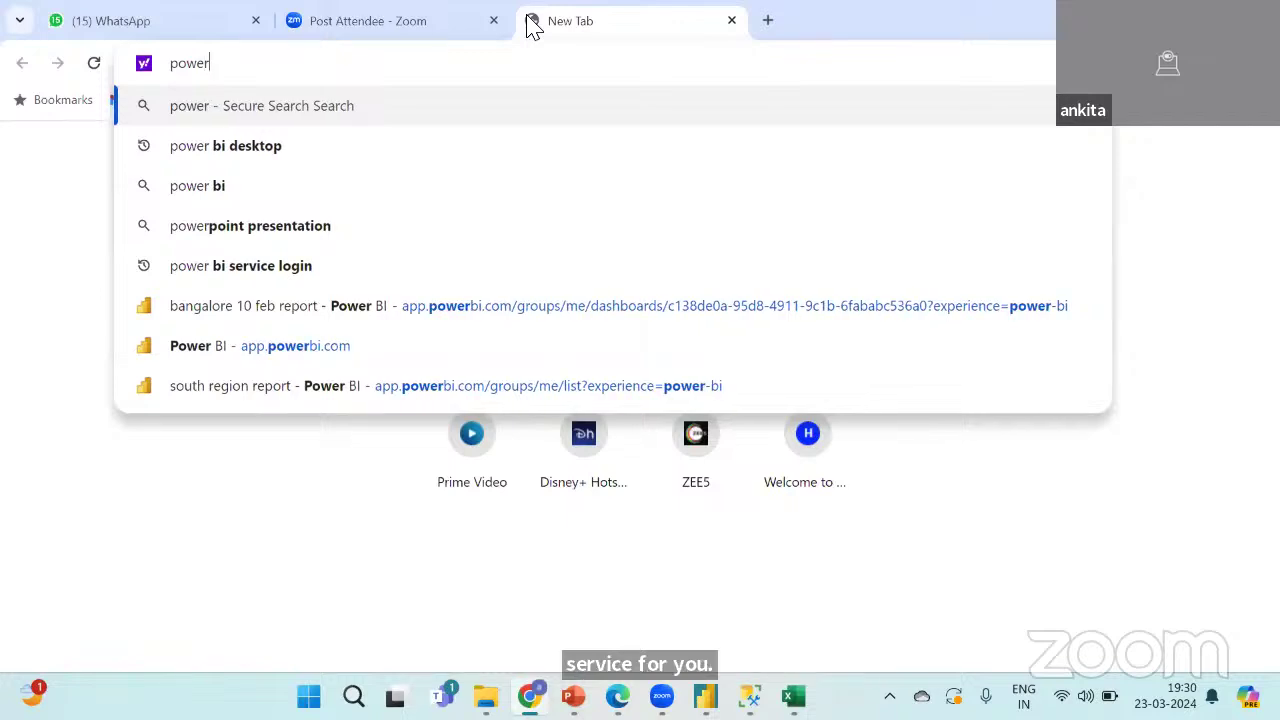
left_click(200, 270)
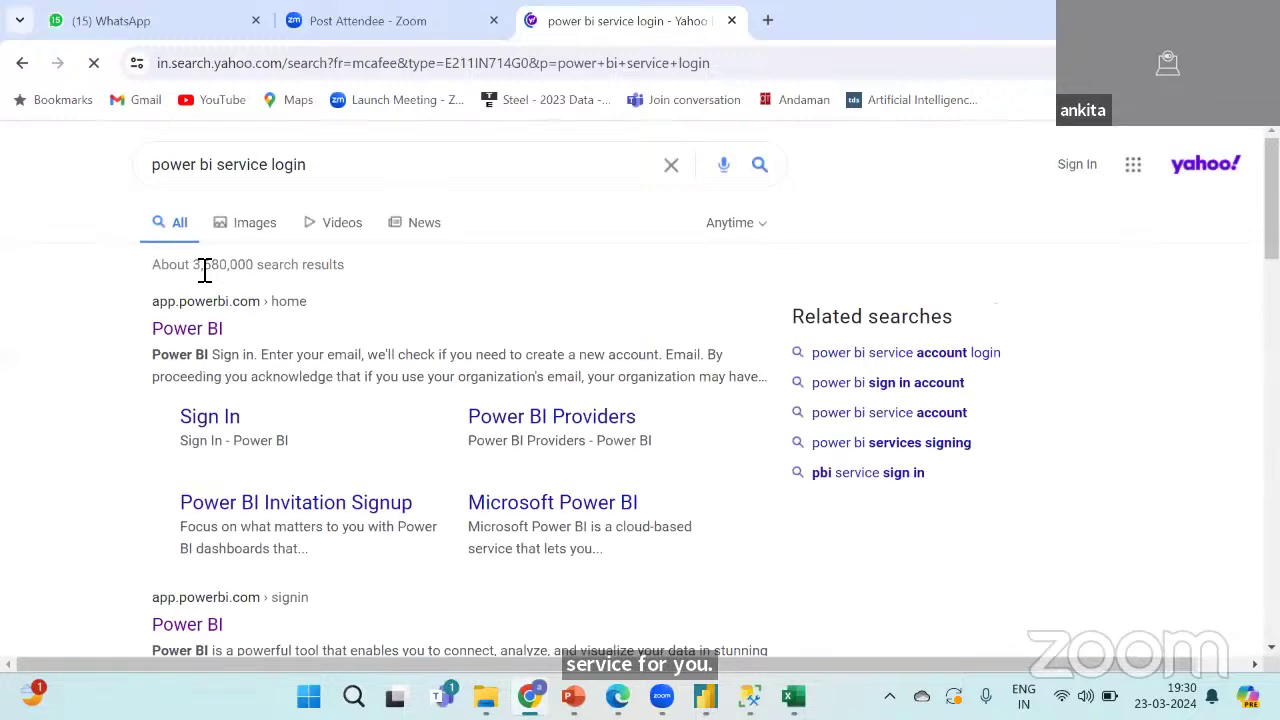
left_click(204, 340)
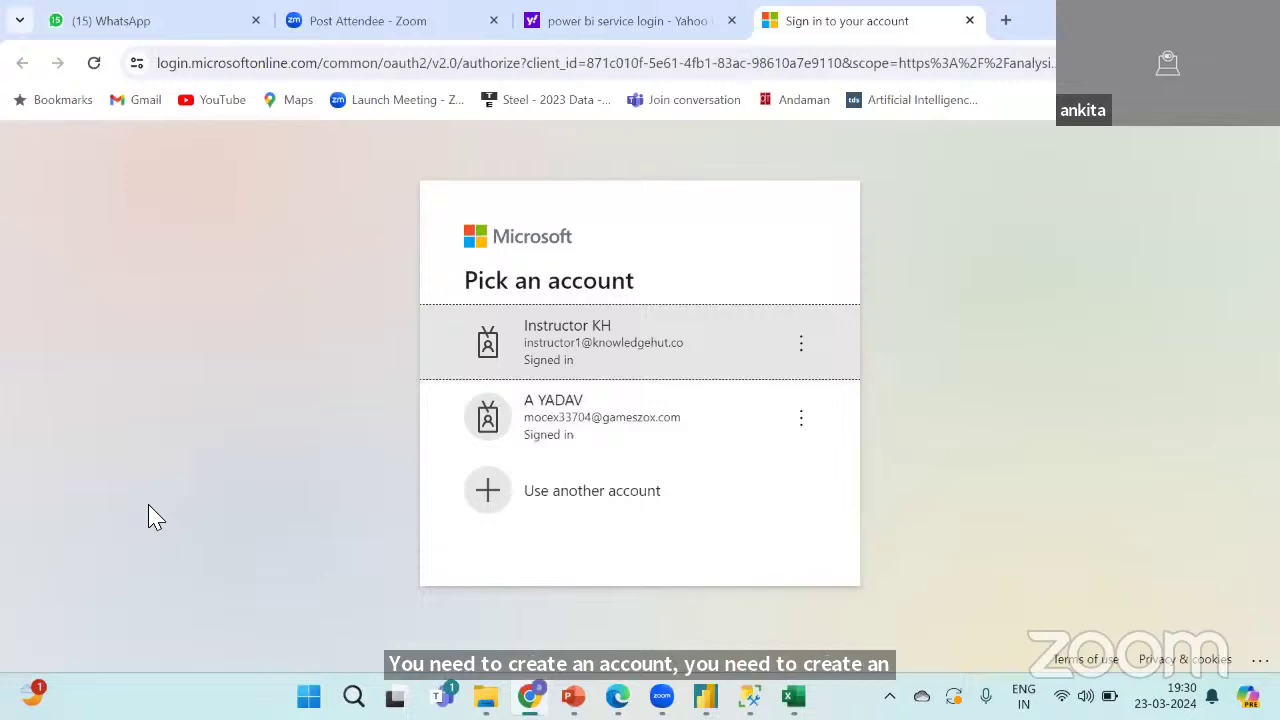
left_click(128, 305)
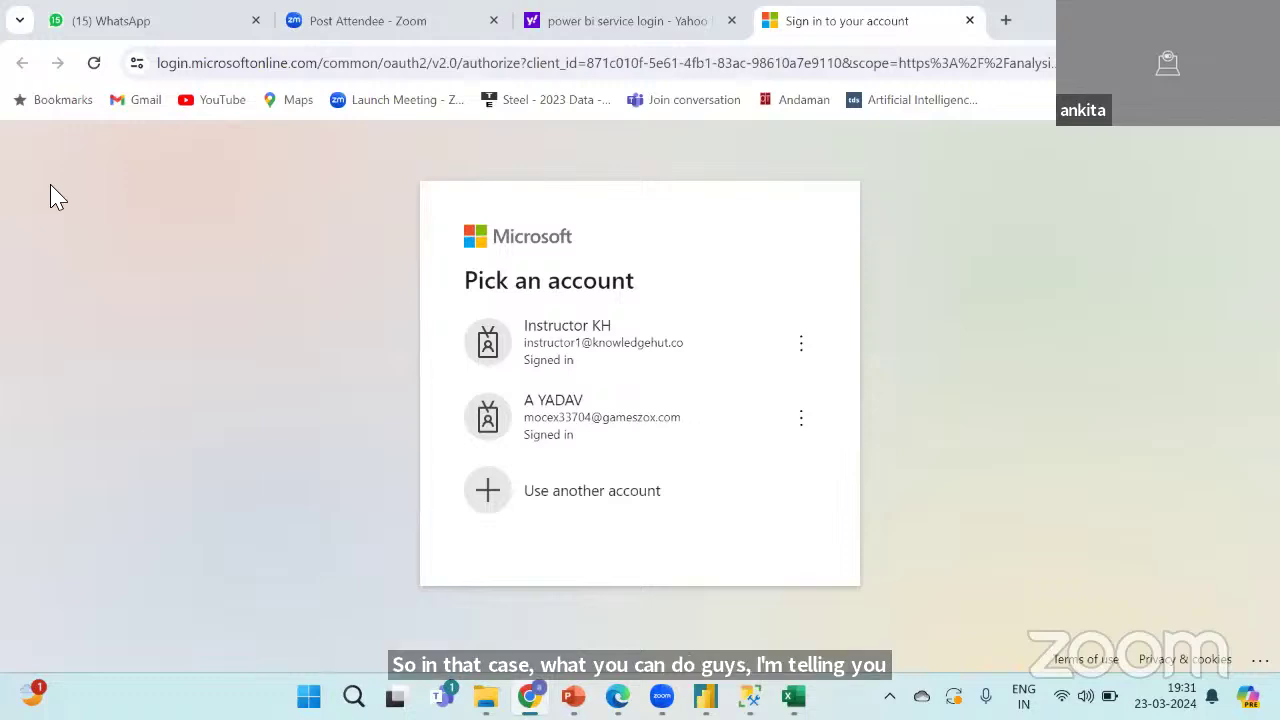
Search for "temp mail" in another new tab and open the Temp Mail disposable email site.
left_click(1013, 28)
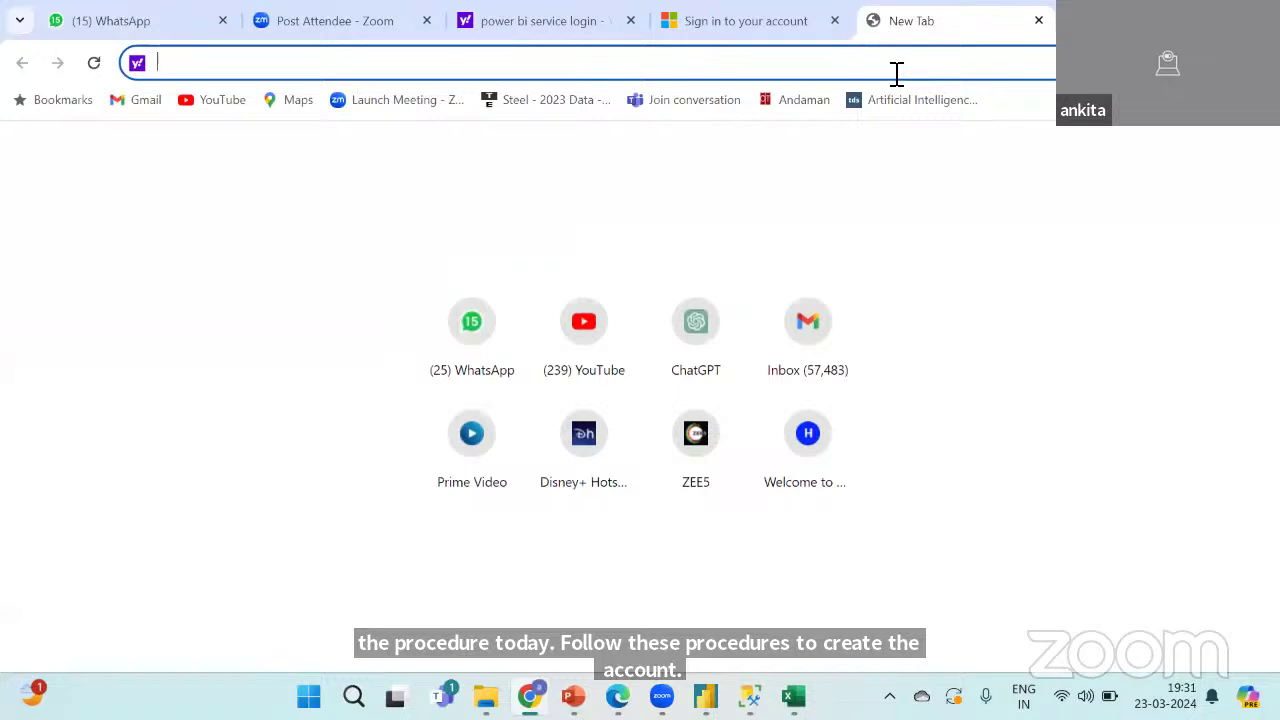
type("te")
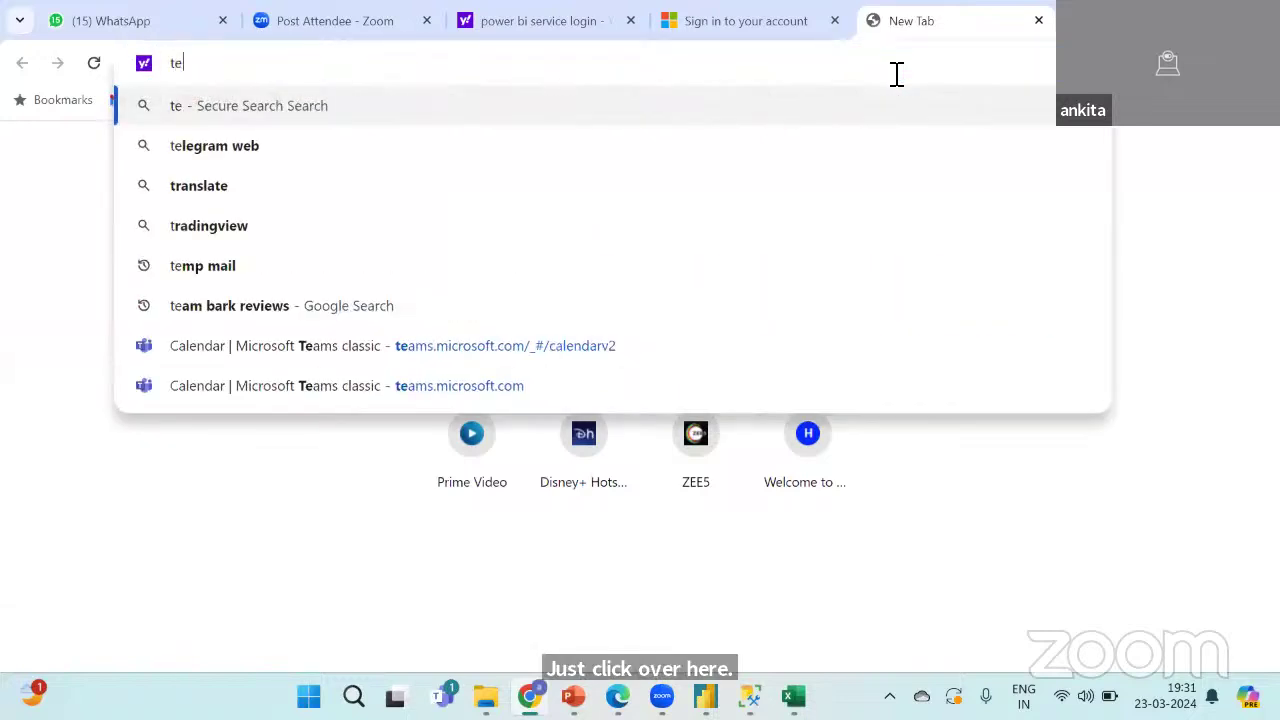
type("mp mail")
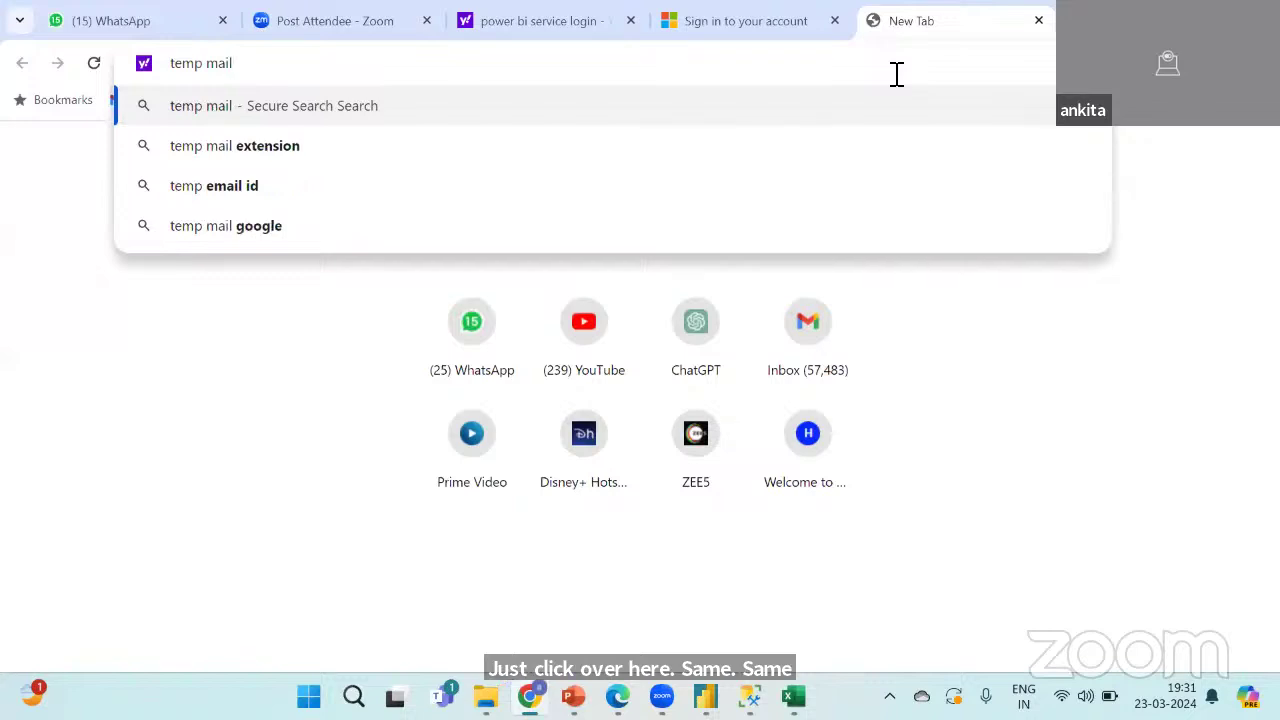
key("Return")
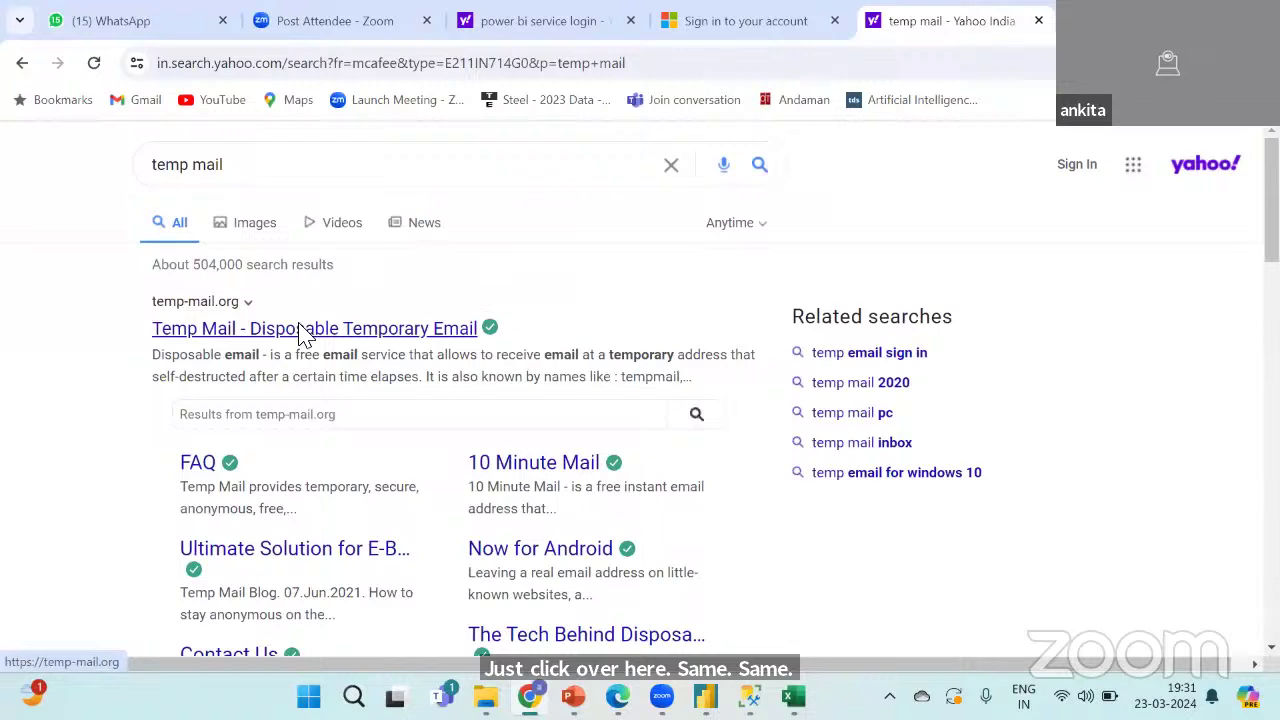
left_click(300, 333)
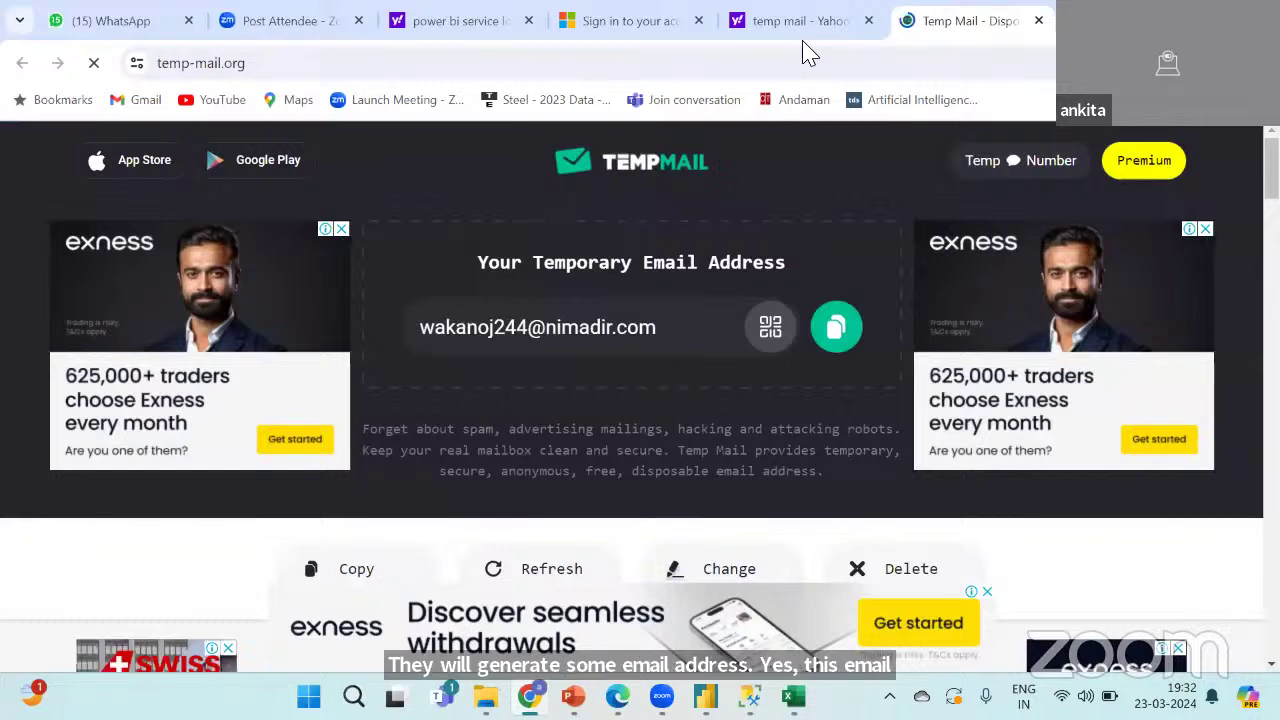
Return to the Microsoft account picker and sign in to Power BI service with the first listed account.
left_click(654, 22)
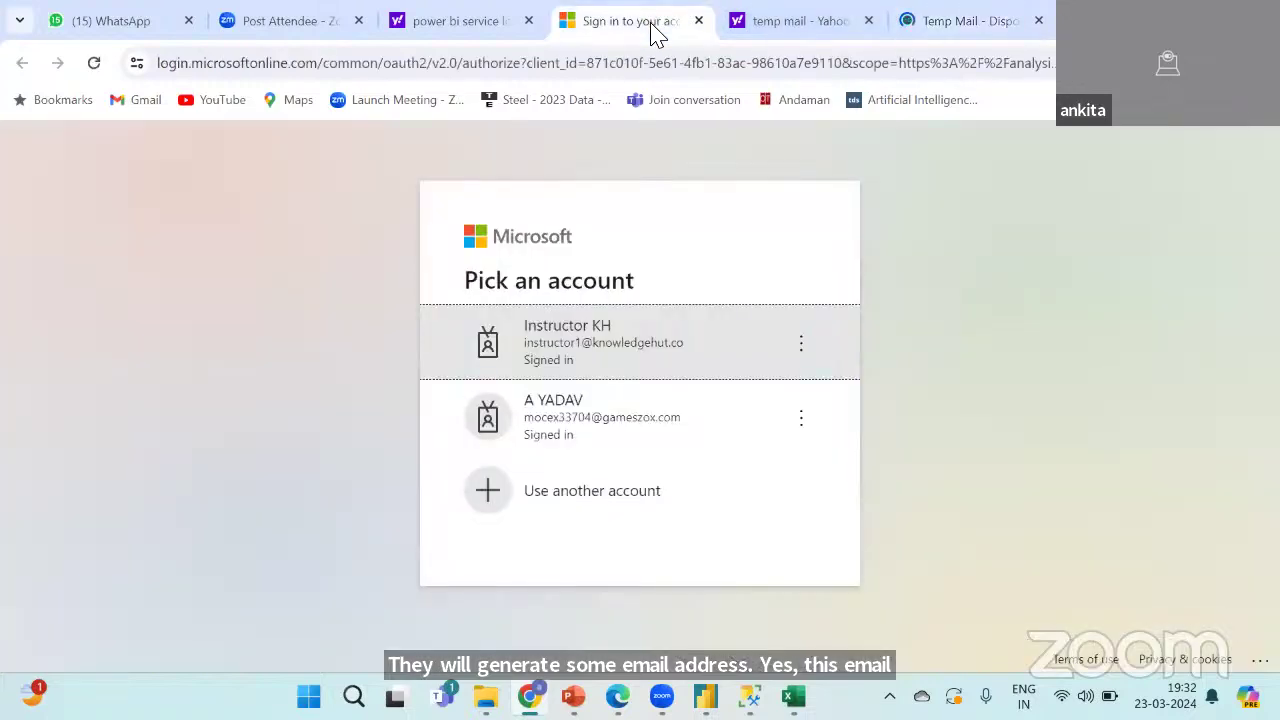
left_click(602, 341)
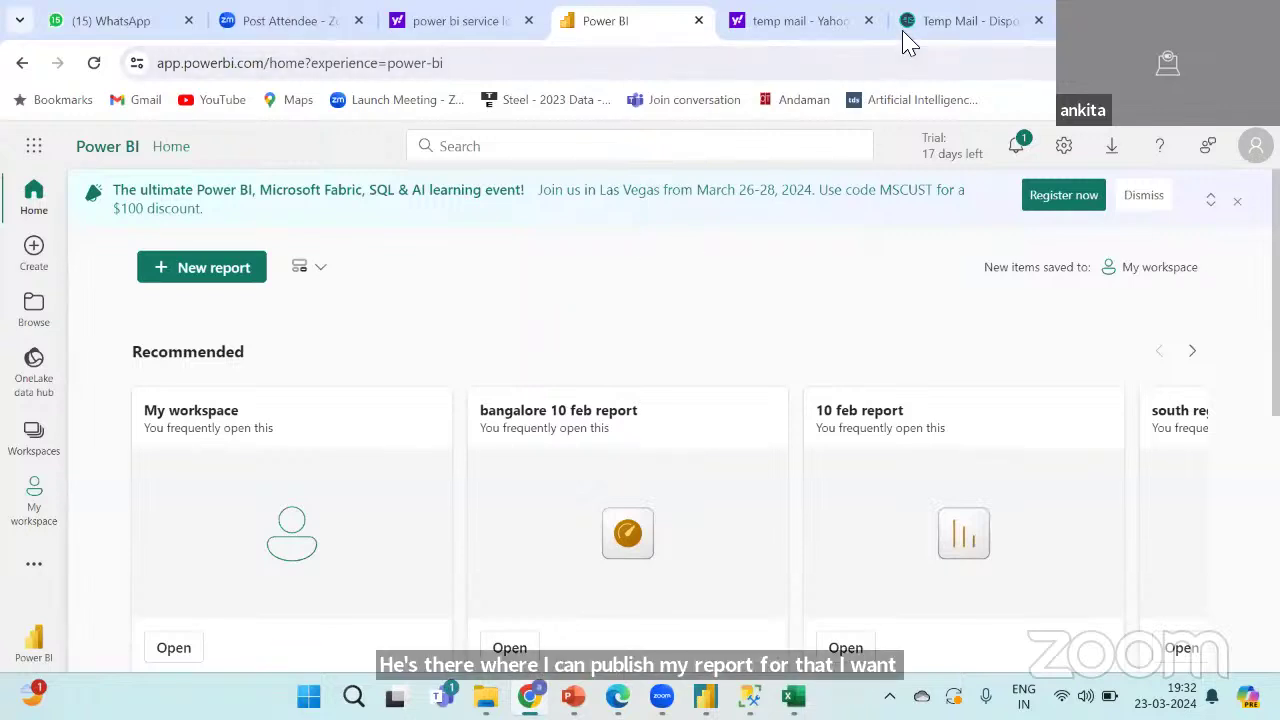
Reopen the Power BI sign-in page from the "power bi service login" results and choose to use another account.
left_click(460, 21)
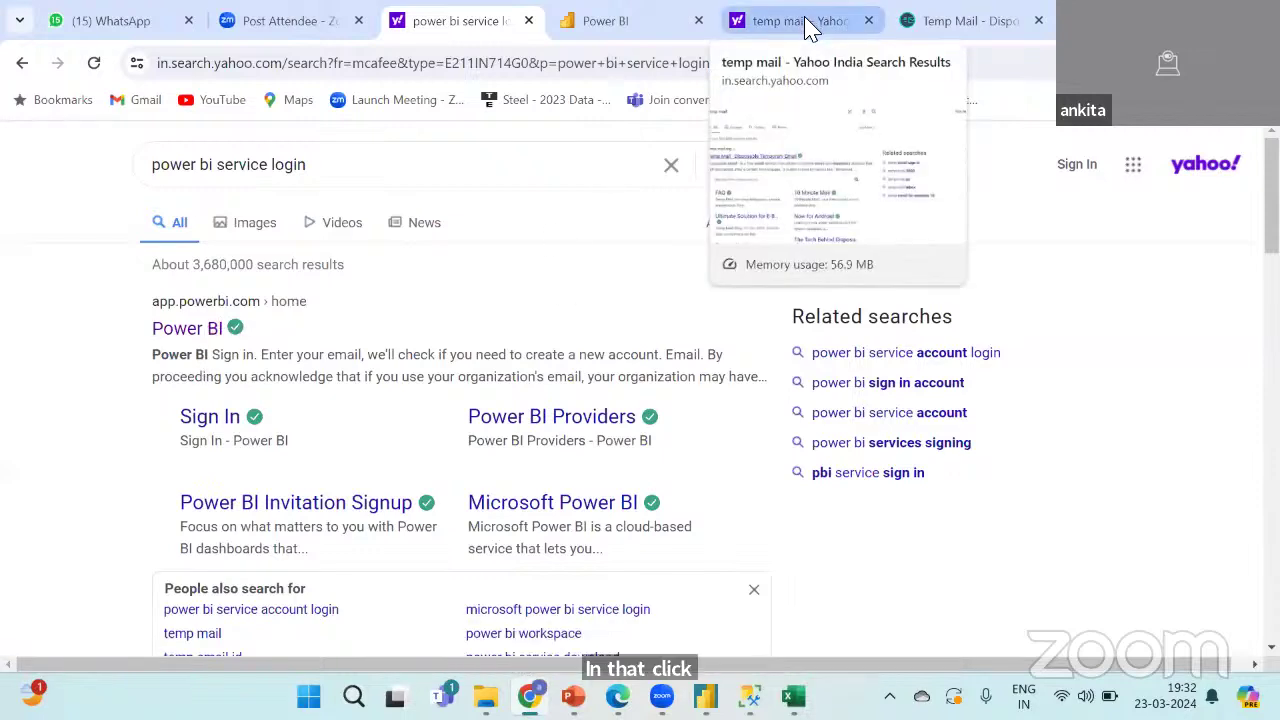
left_click(186, 338)
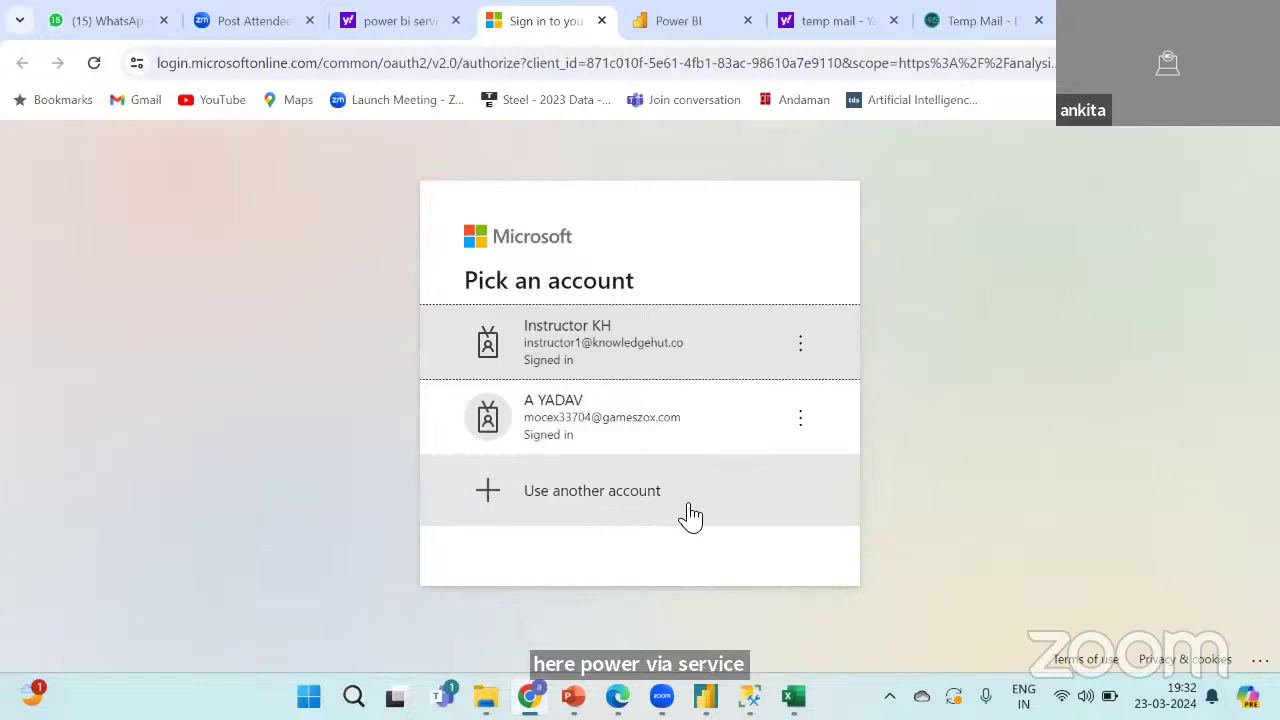
left_click(635, 505)
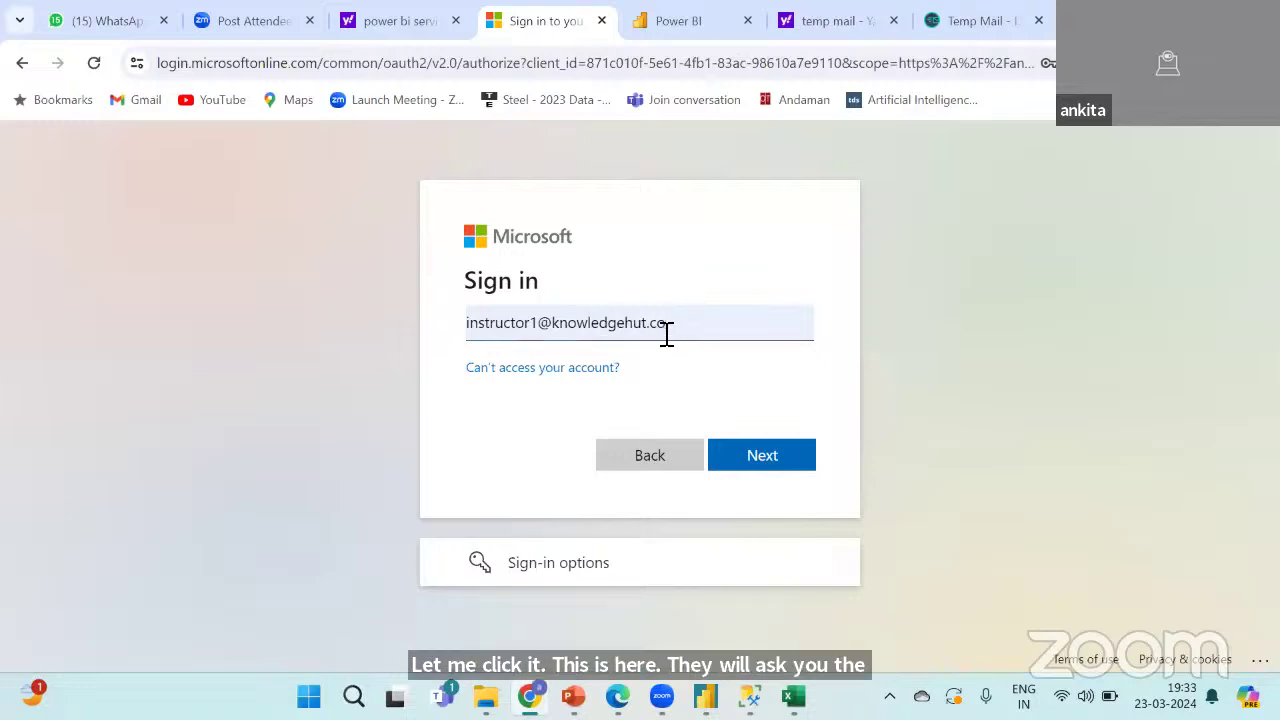
Clear the prefilled email address from the Microsoft sign-in form.
key("BackSpace")
key("BackSpace")
key("BackSpace")
key("BackSpace")
key("BackSpace")
key("BackSpace")
key("BackSpace")
key("BackSpace")
key("BackSpace")
key("BackSpace")
key("BackSpace")
key("BackSpace")
key("BackSpace")
key("BackSpace")
key("BackSpace")
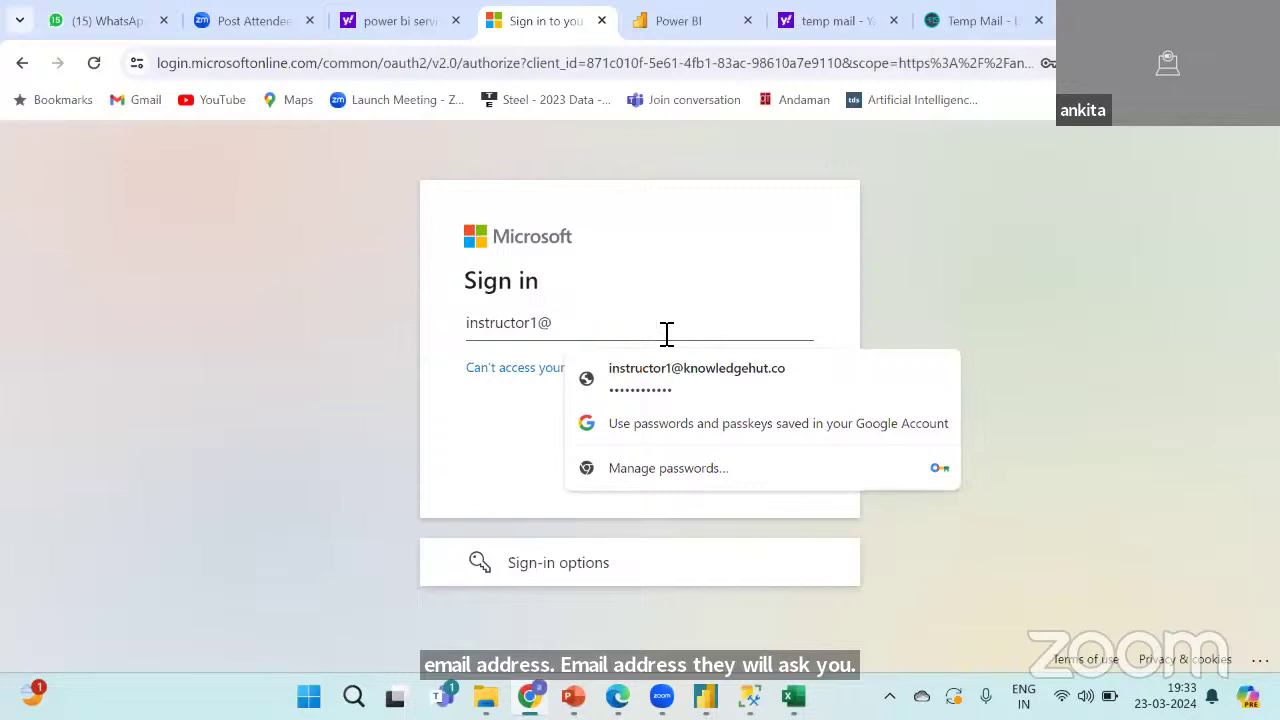
key("BackSpace")
key("BackSpace")
key("BackSpace")
key("BackSpace")
key("BackSpace")
key("BackSpace")
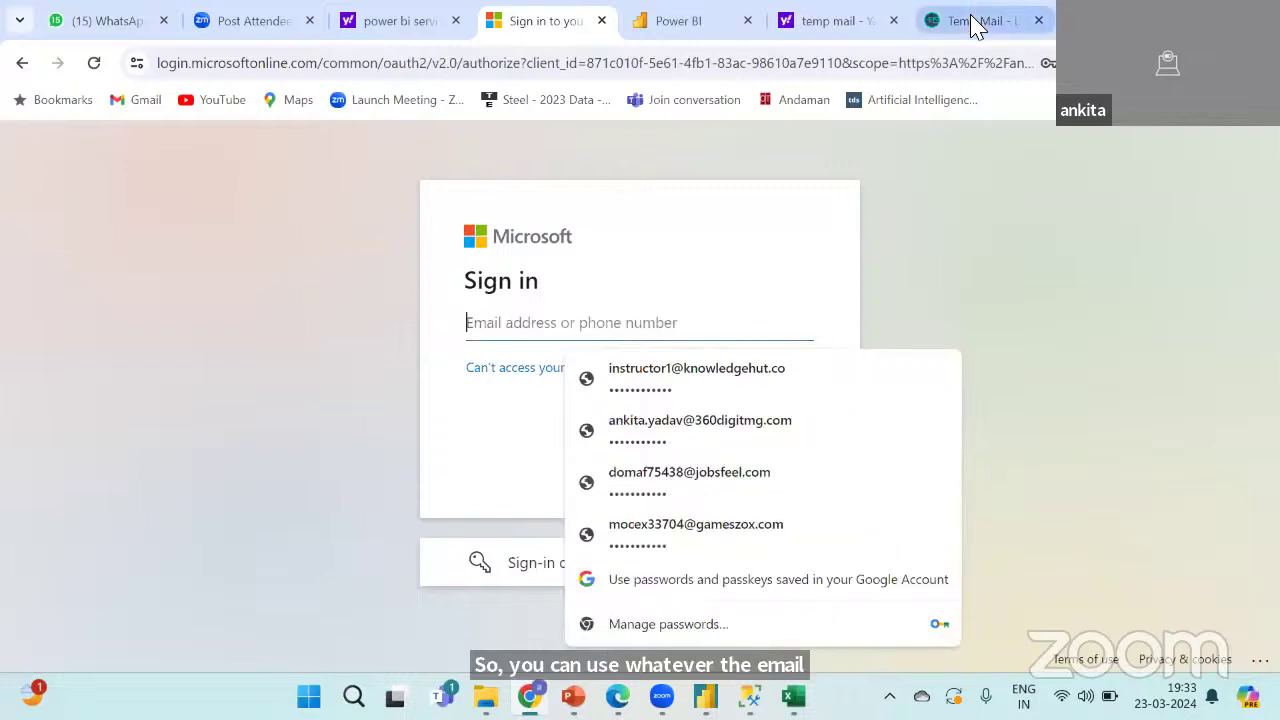
View the generated address on Temp Mail, check the sign-in form again and switch back to the report in Power BI Desktop.
left_click(971, 21)
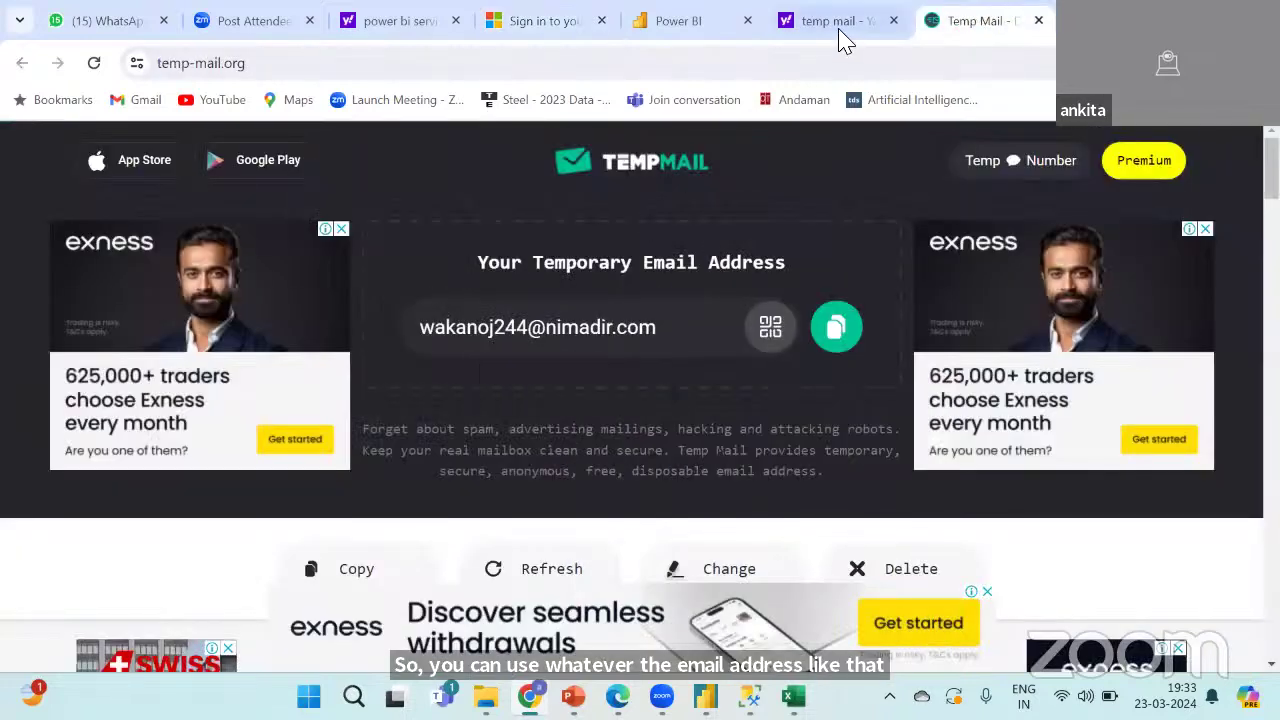
left_click(555, 28)
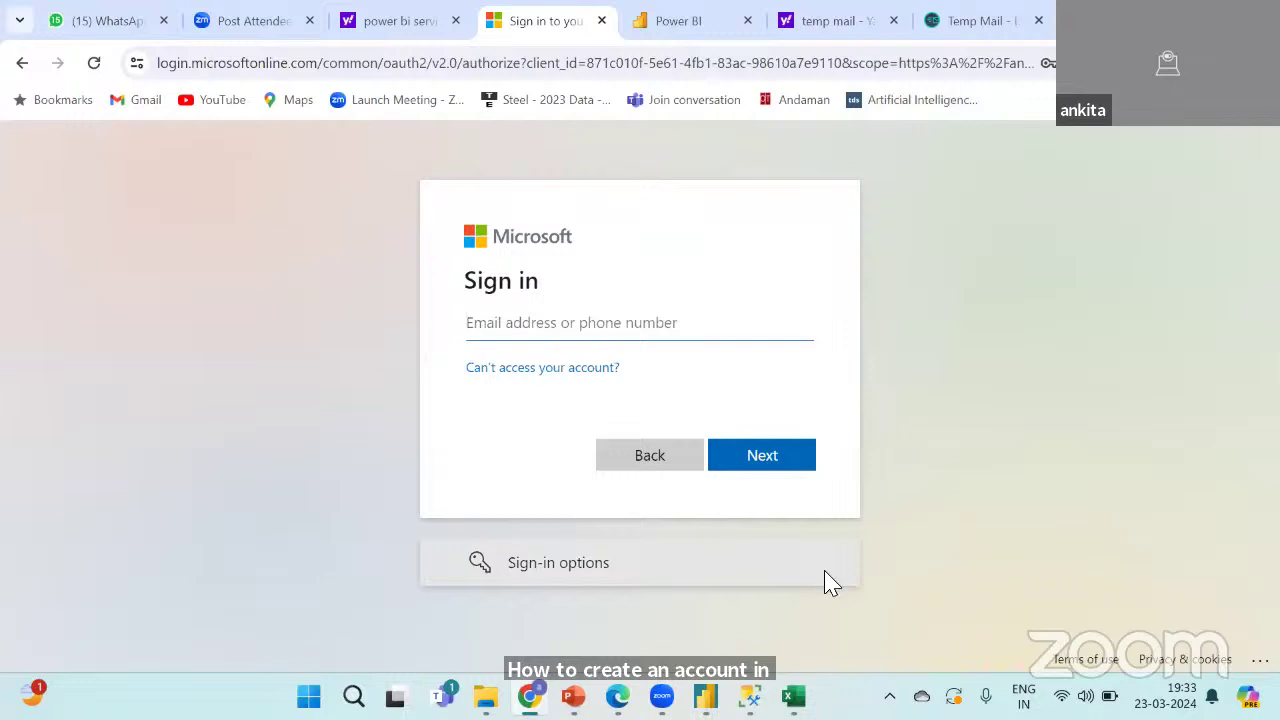
mouse_move(705, 697)
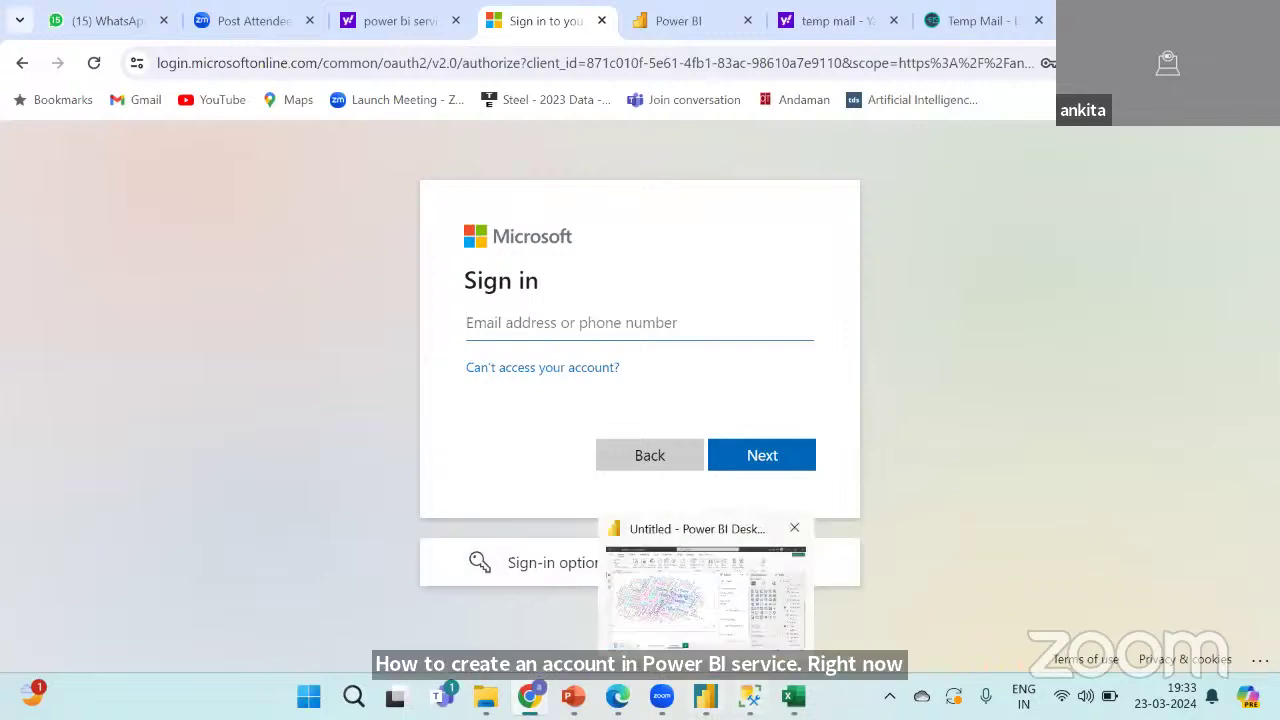
left_click(705, 595)
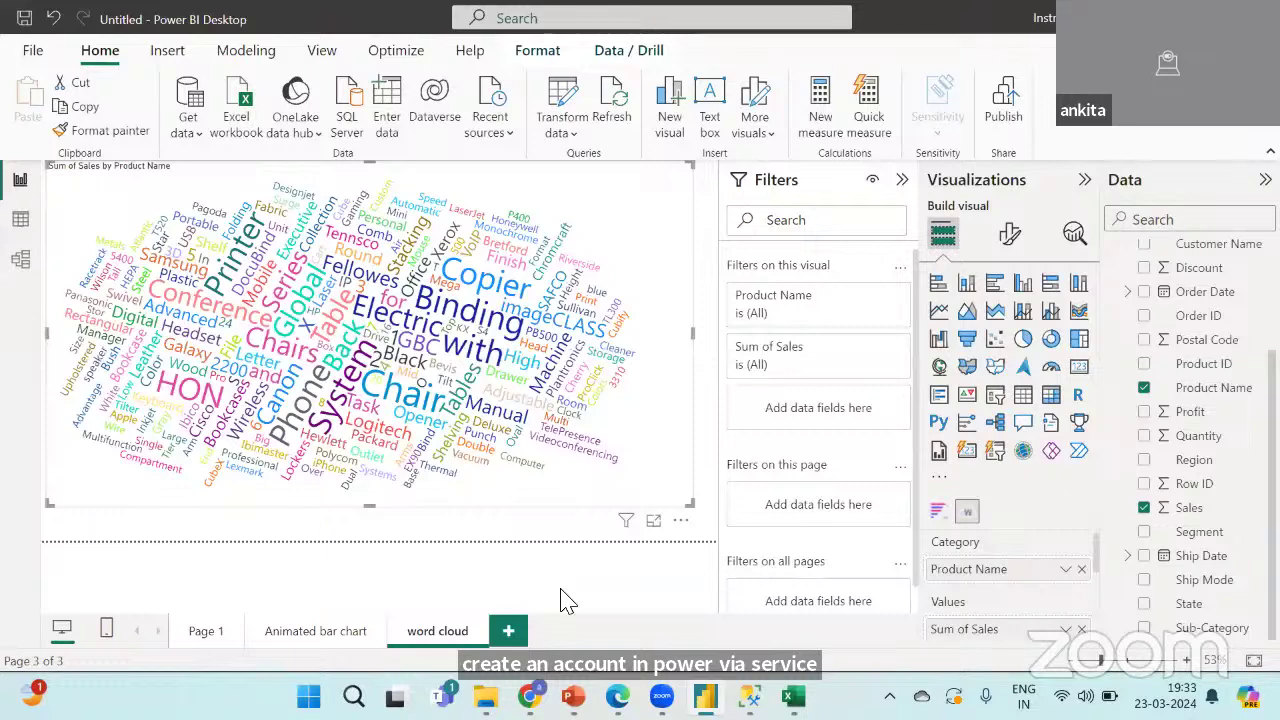
Switch back to Chrome and look through the Temp Mail page, including its address options, inbox and articles.
left_click(529, 697)
left_click(963, 30)
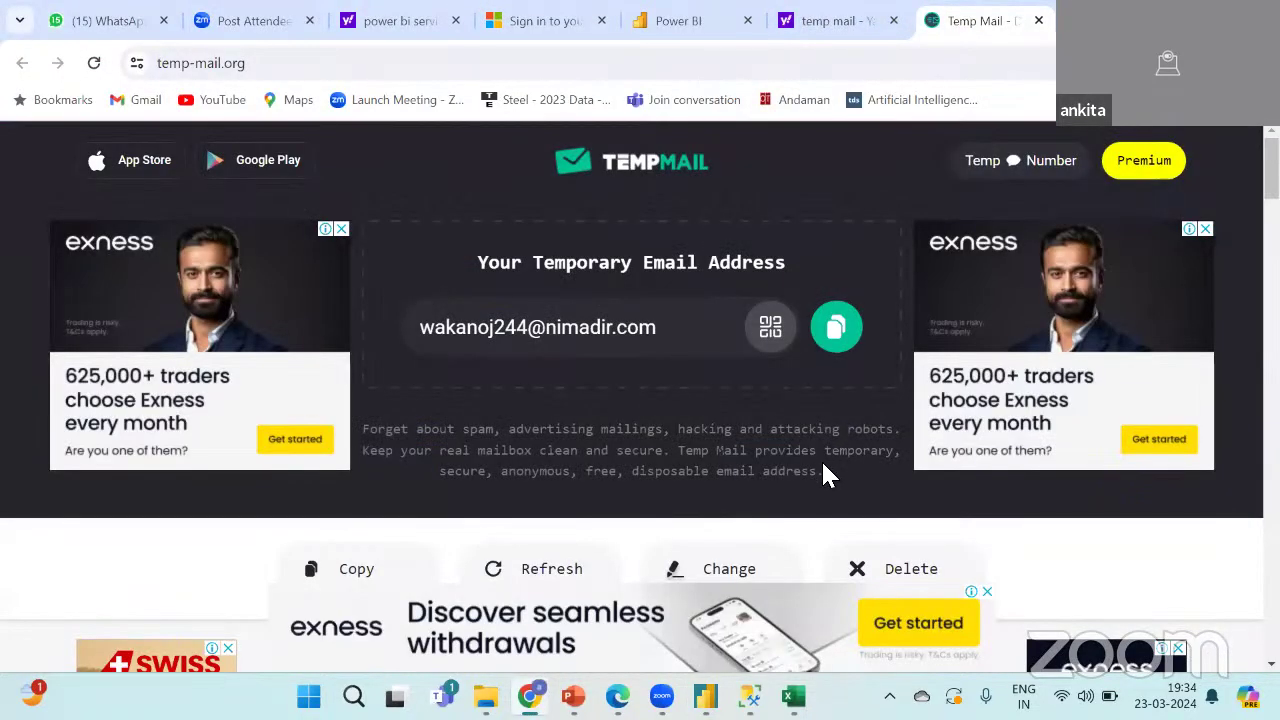
scroll(823, 473, "down", 7)
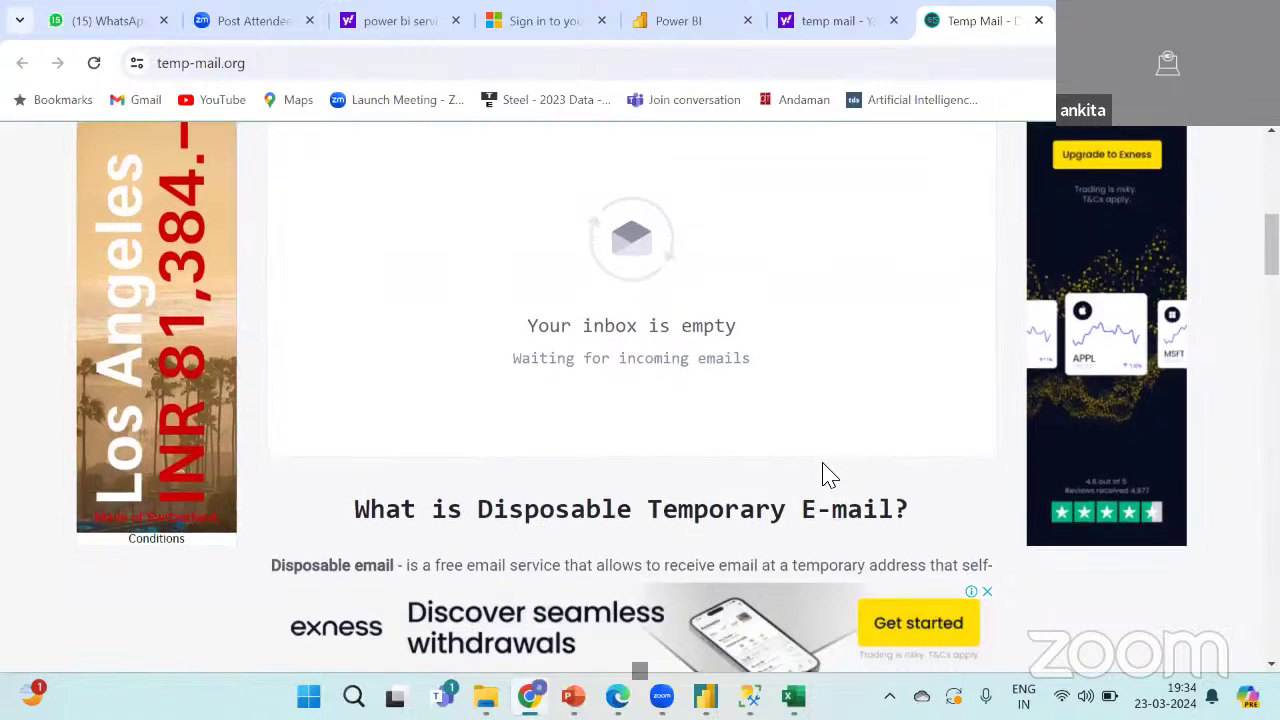
scroll(823, 473, "down", 9)
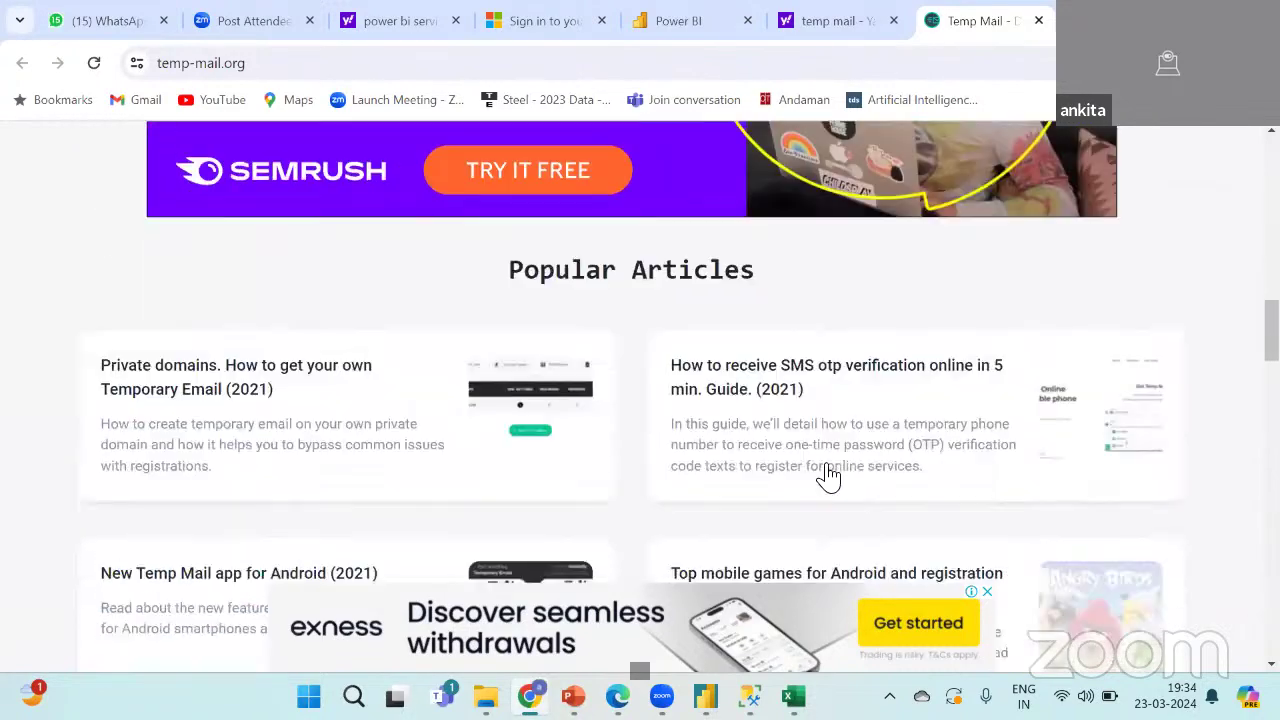
scroll(829, 477, "down", 6)
scroll(829, 477, "up", 3)
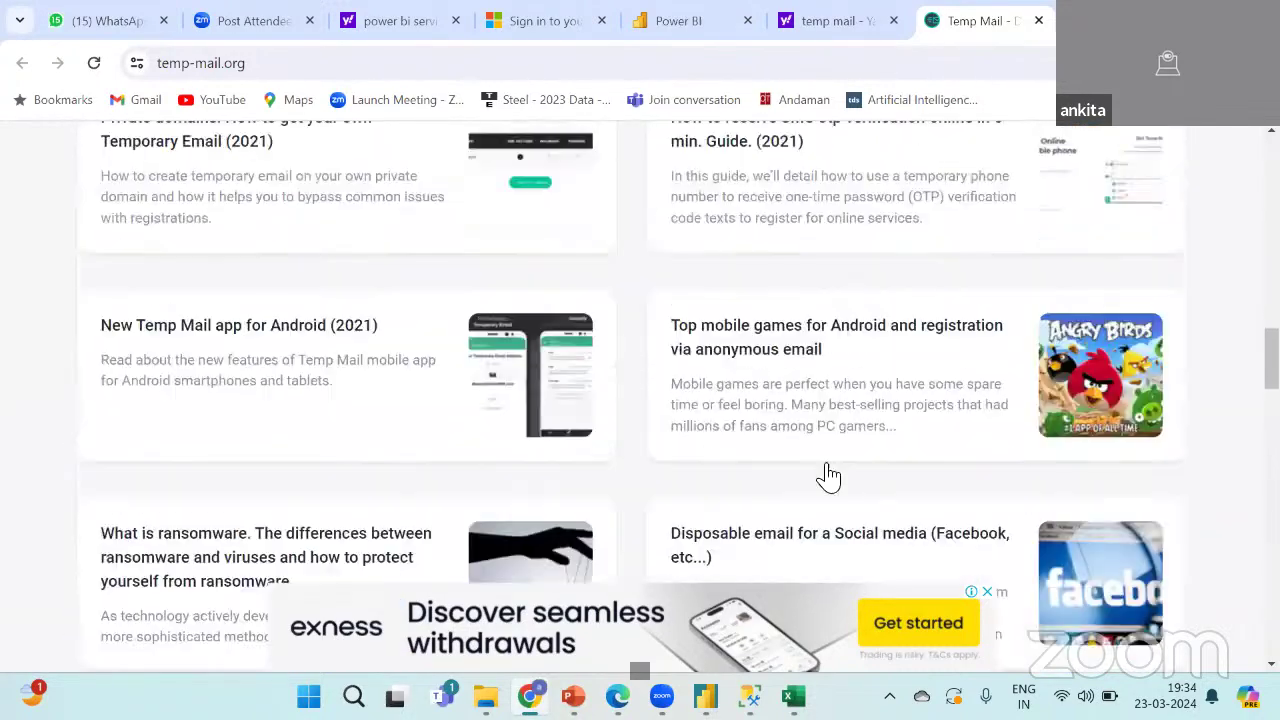
scroll(829, 477, "up", 10)
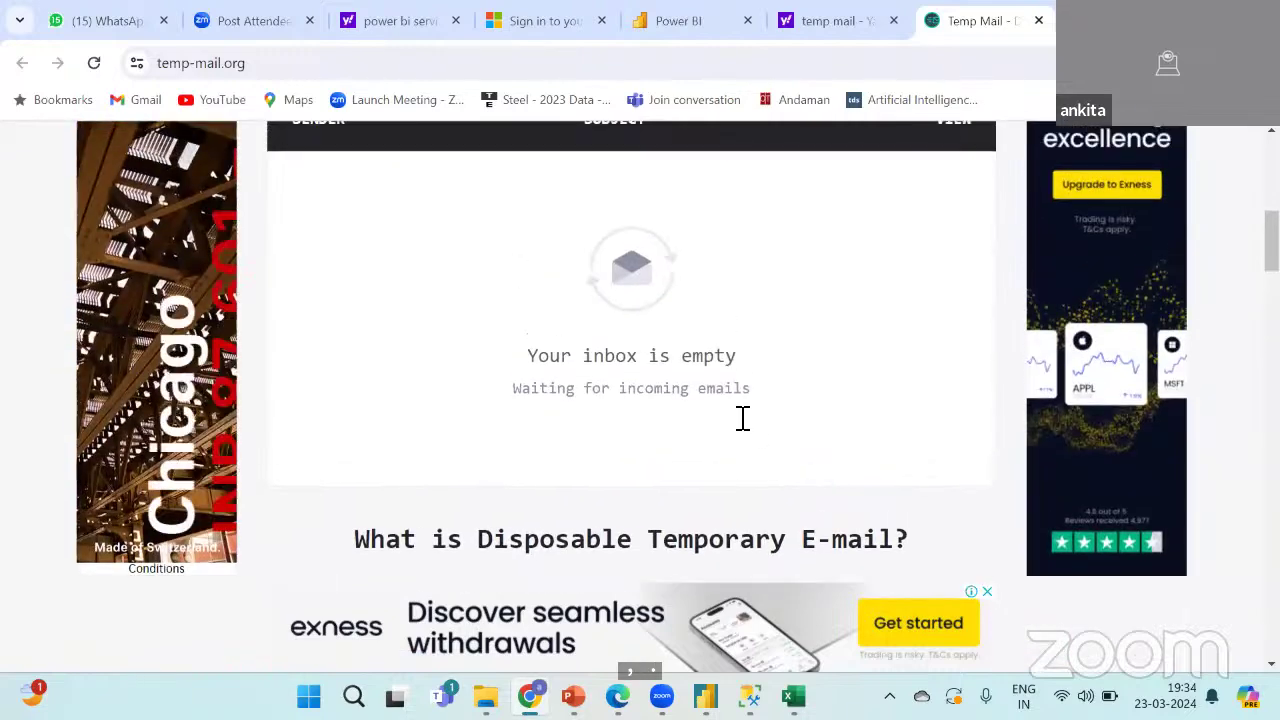
scroll(734, 346, "up", 3)
scroll(734, 346, "down", 5)
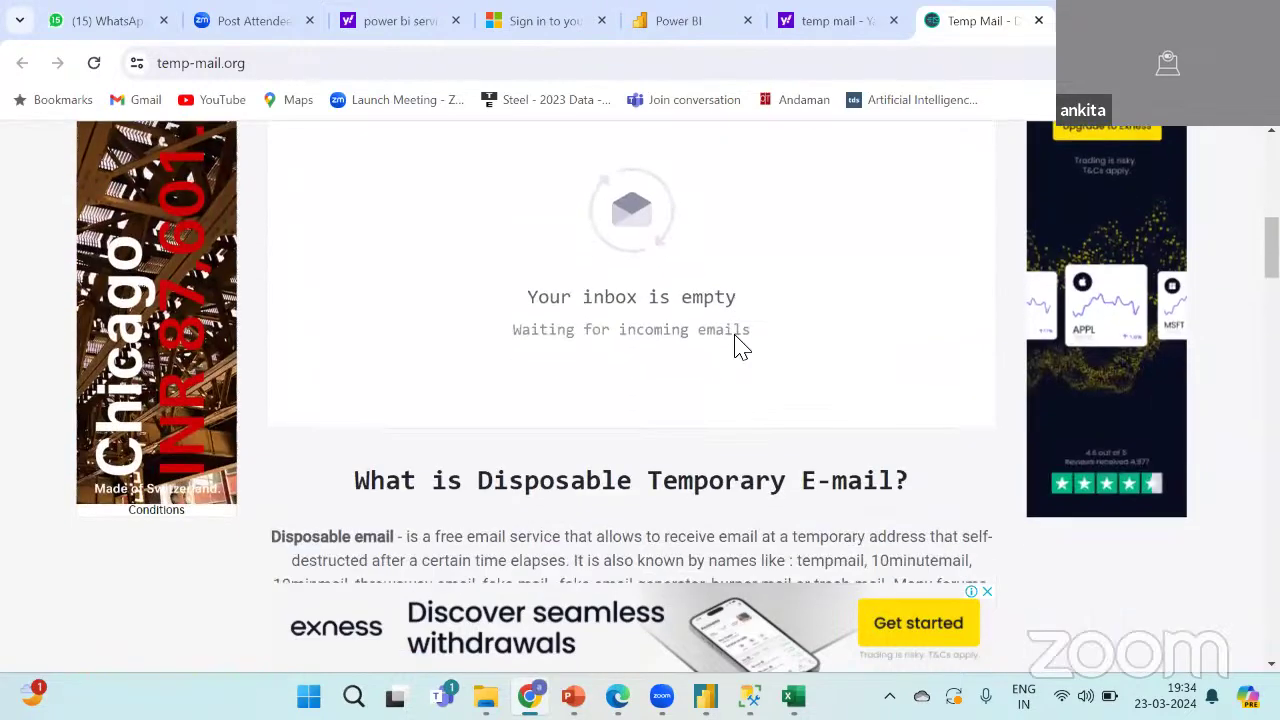
scroll(734, 346, "down", 2)
scroll(734, 346, "up", 3)
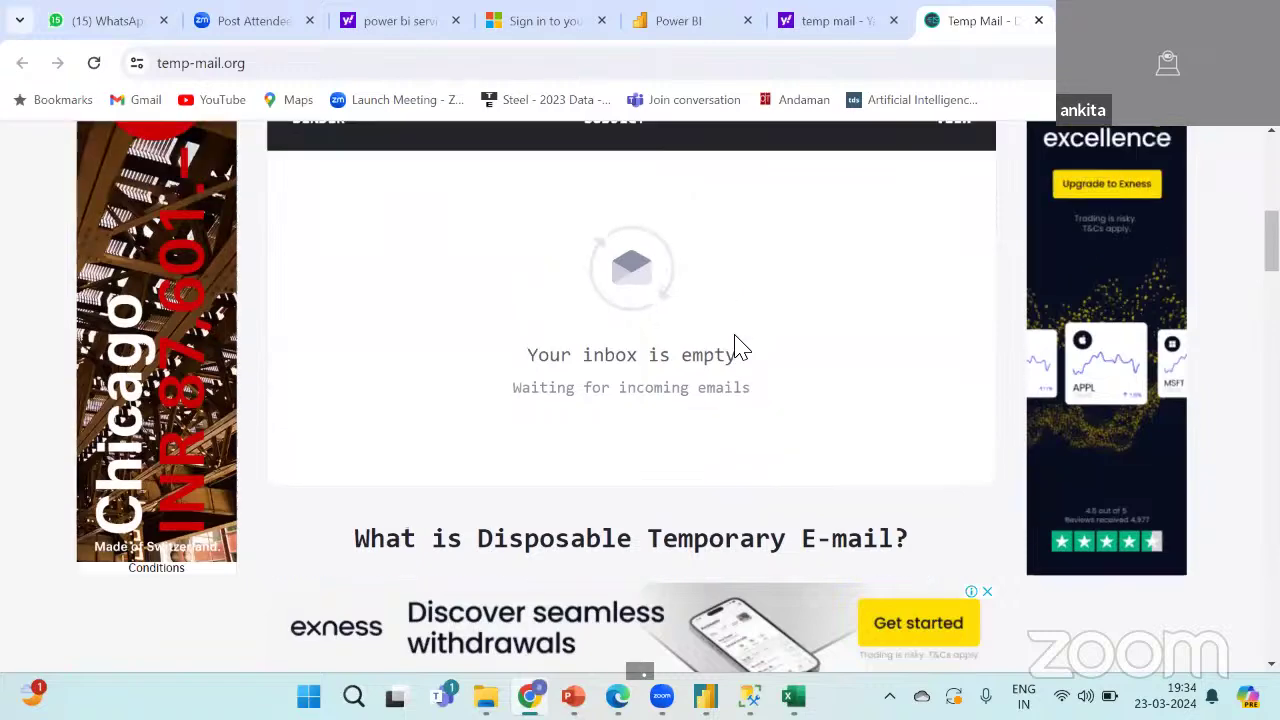
scroll(736, 347, "down", 2)
scroll(736, 347, "up", 3)
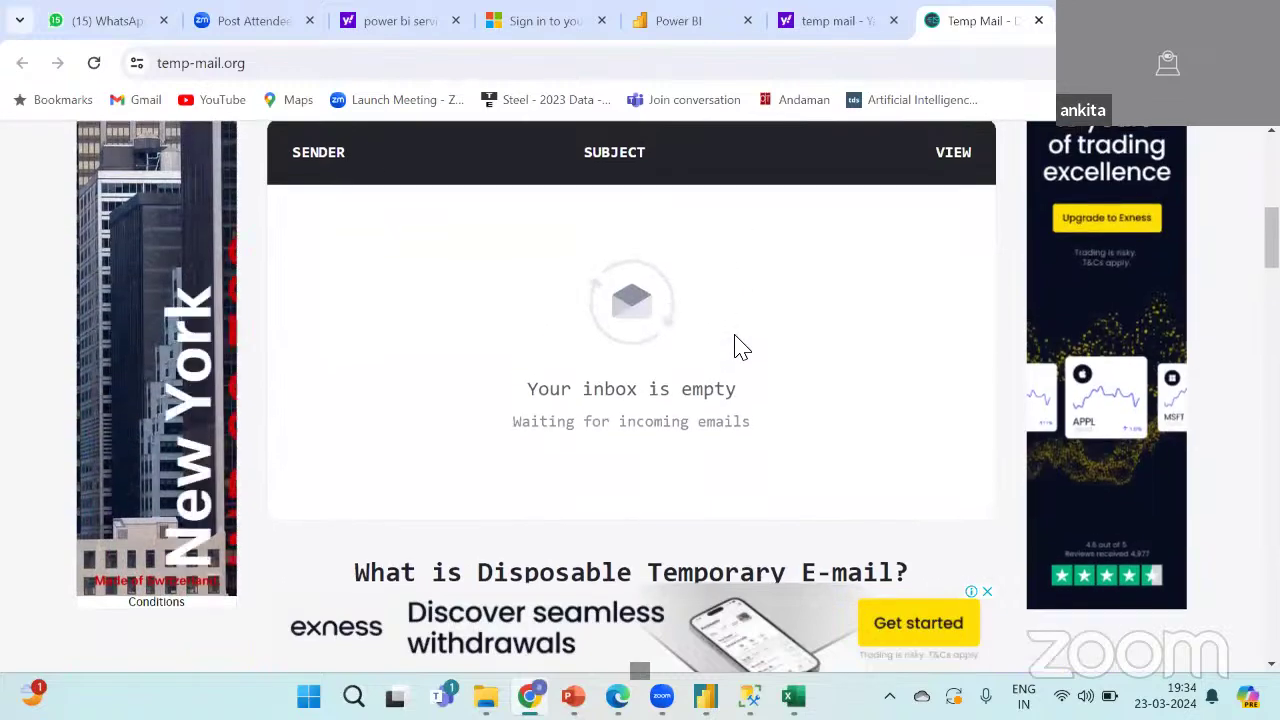
scroll(736, 347, "up", 5)
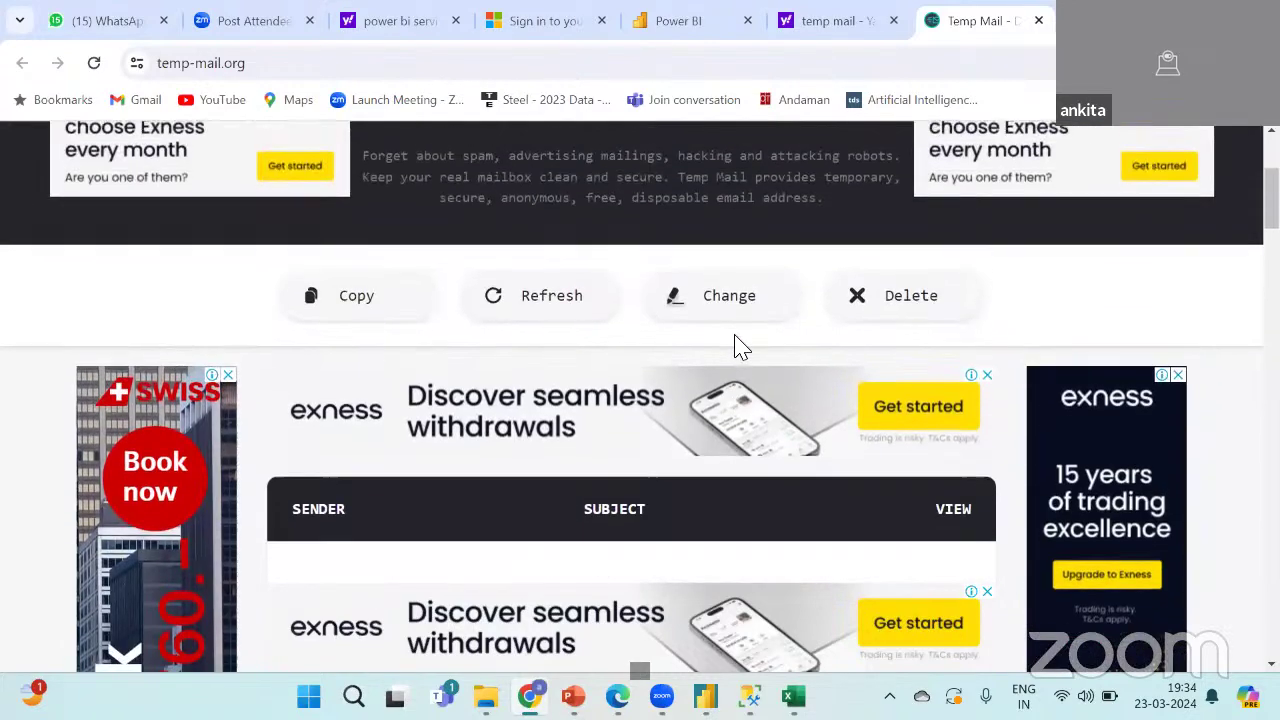
Read through the Temp Mail page, including its address options, inbox and disposable email articles.
scroll(736, 347, "down", 1)
scroll(736, 347, "down", 3)
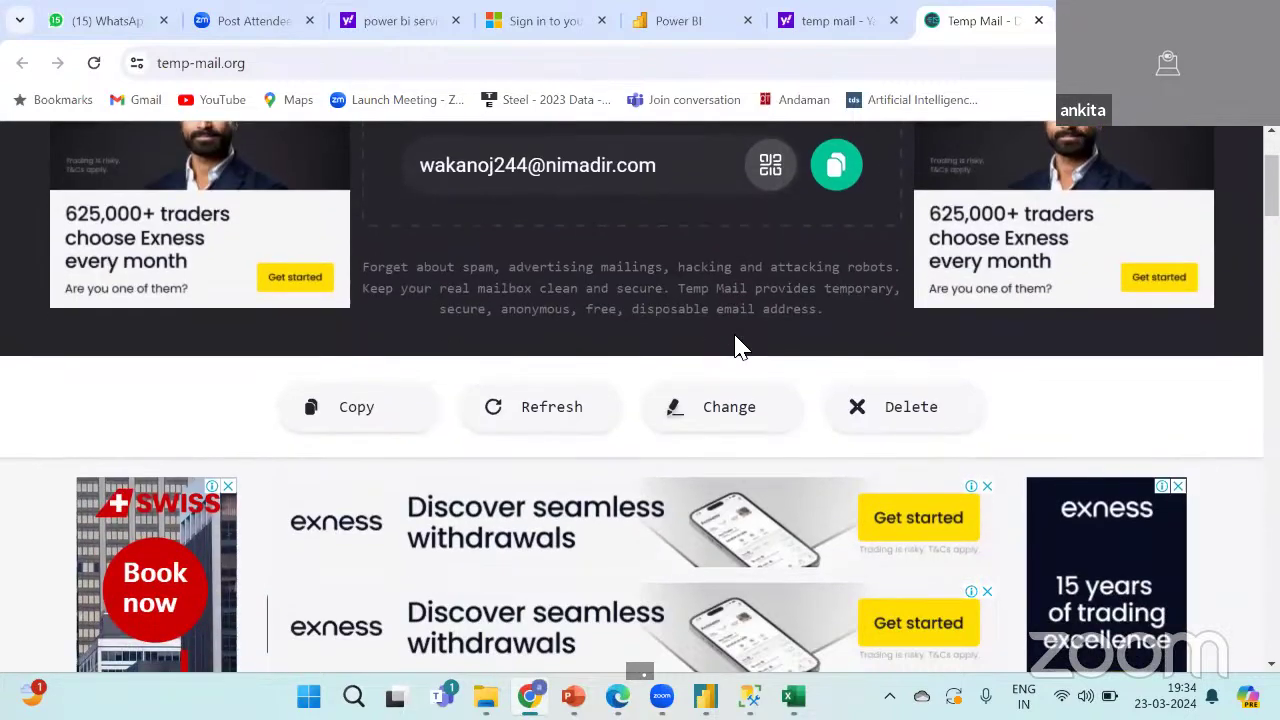
scroll(738, 347, "down", 10)
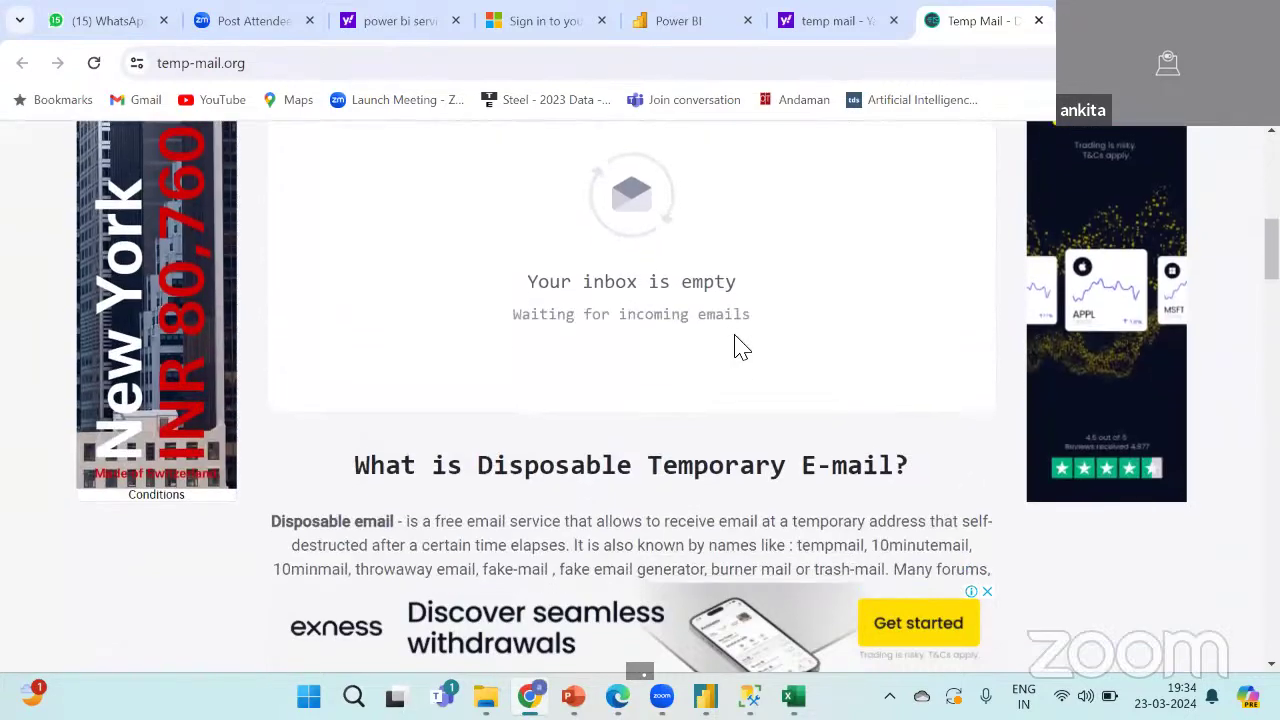
scroll(693, 349, "down", 4)
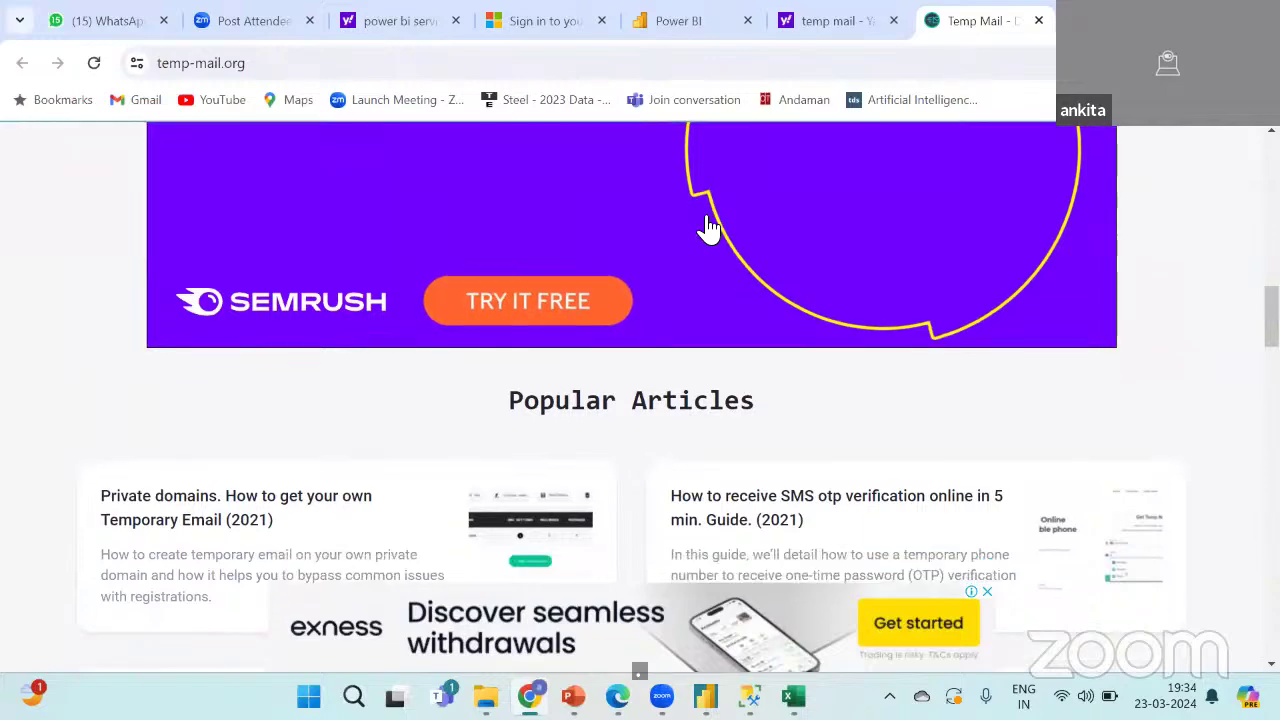
scroll(693, 349, "down", 15)
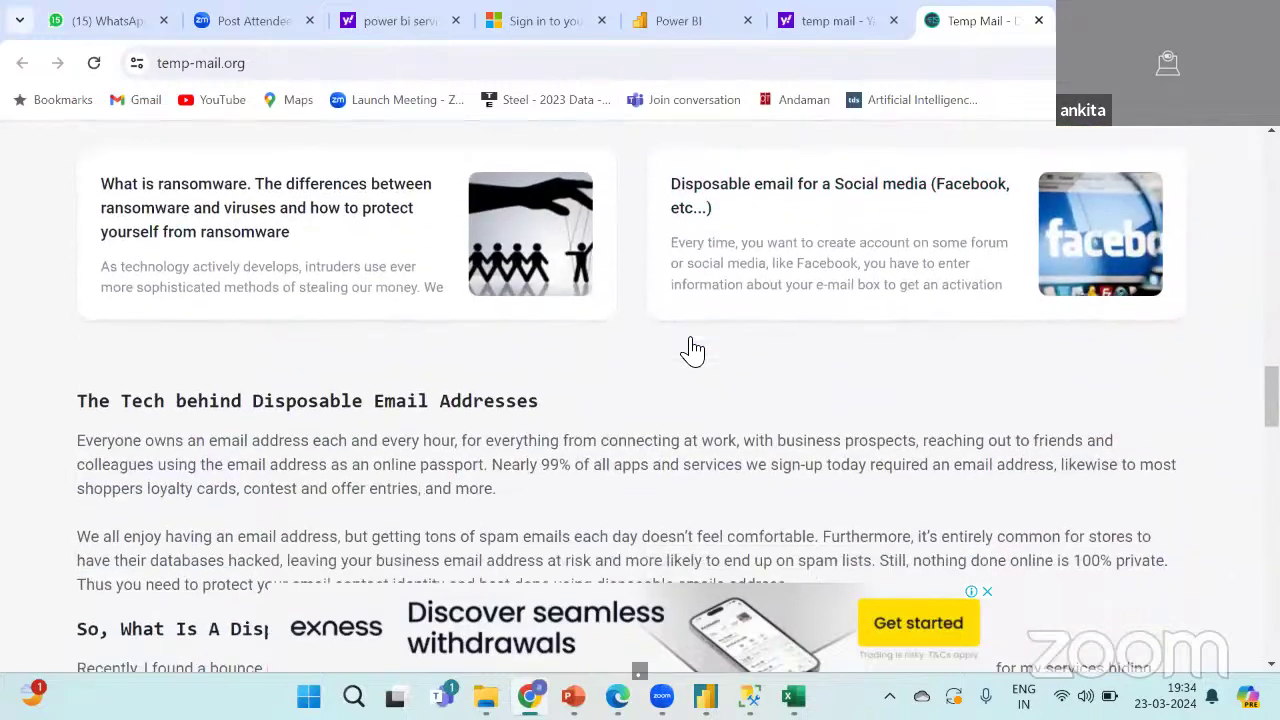
scroll(693, 349, "down", 10)
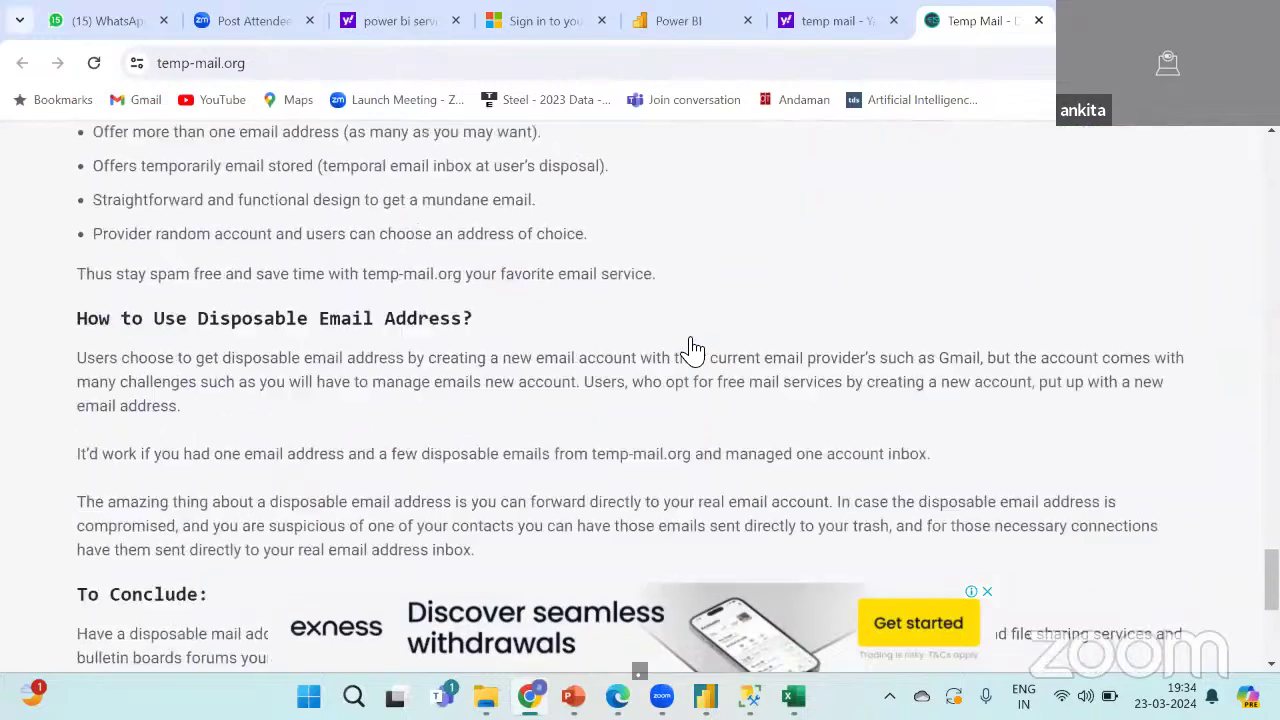
scroll(693, 349, "up", 8)
scroll(693, 349, "up", 15)
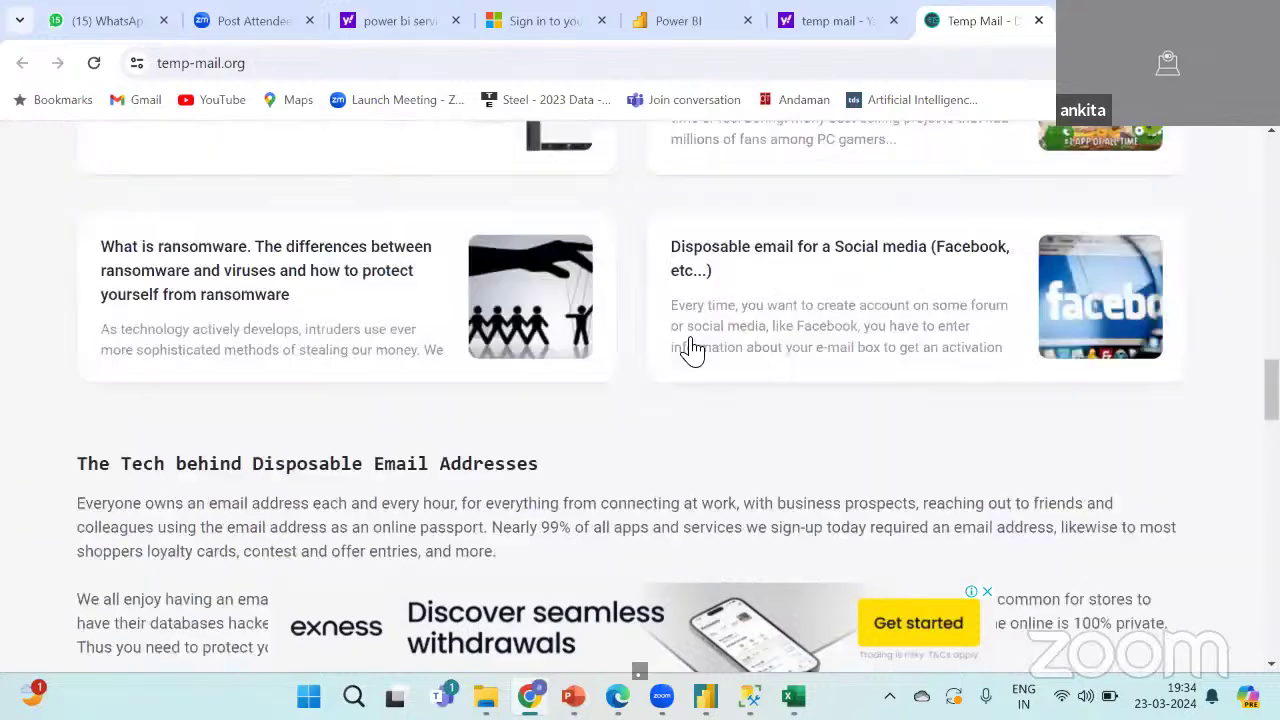
scroll(693, 349, "down", 3)
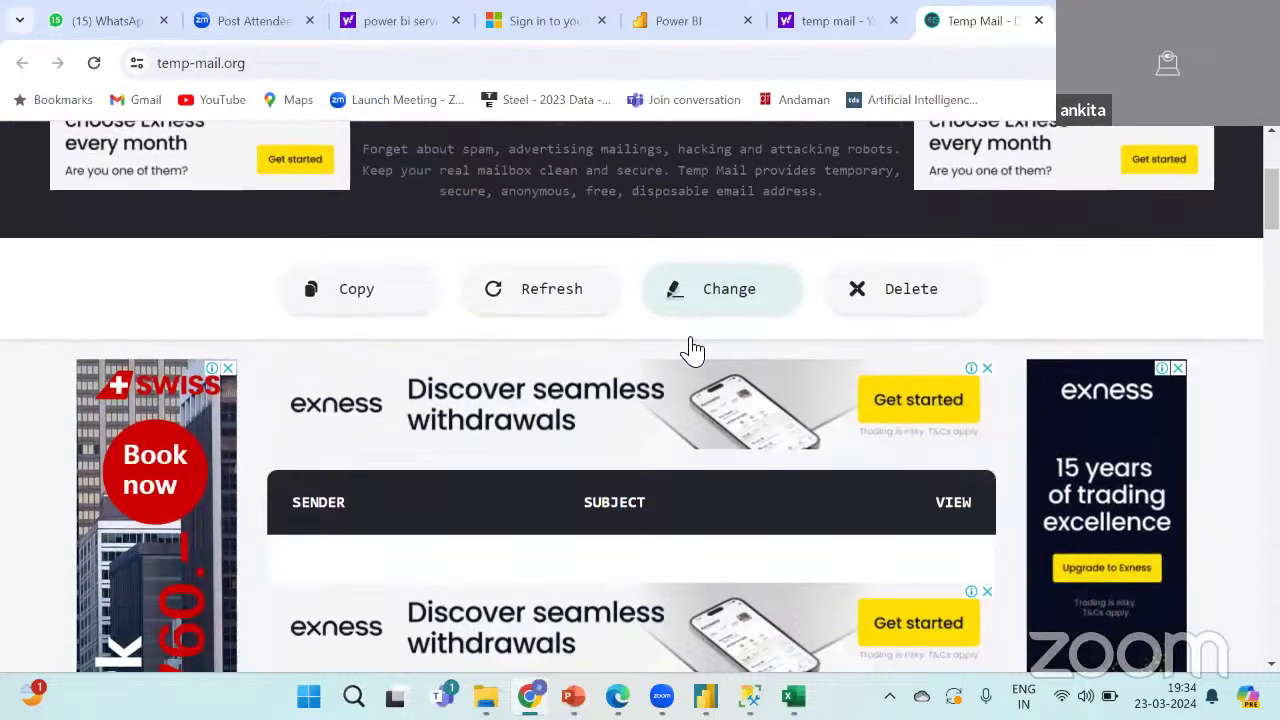
scroll(693, 349, "down", 3)
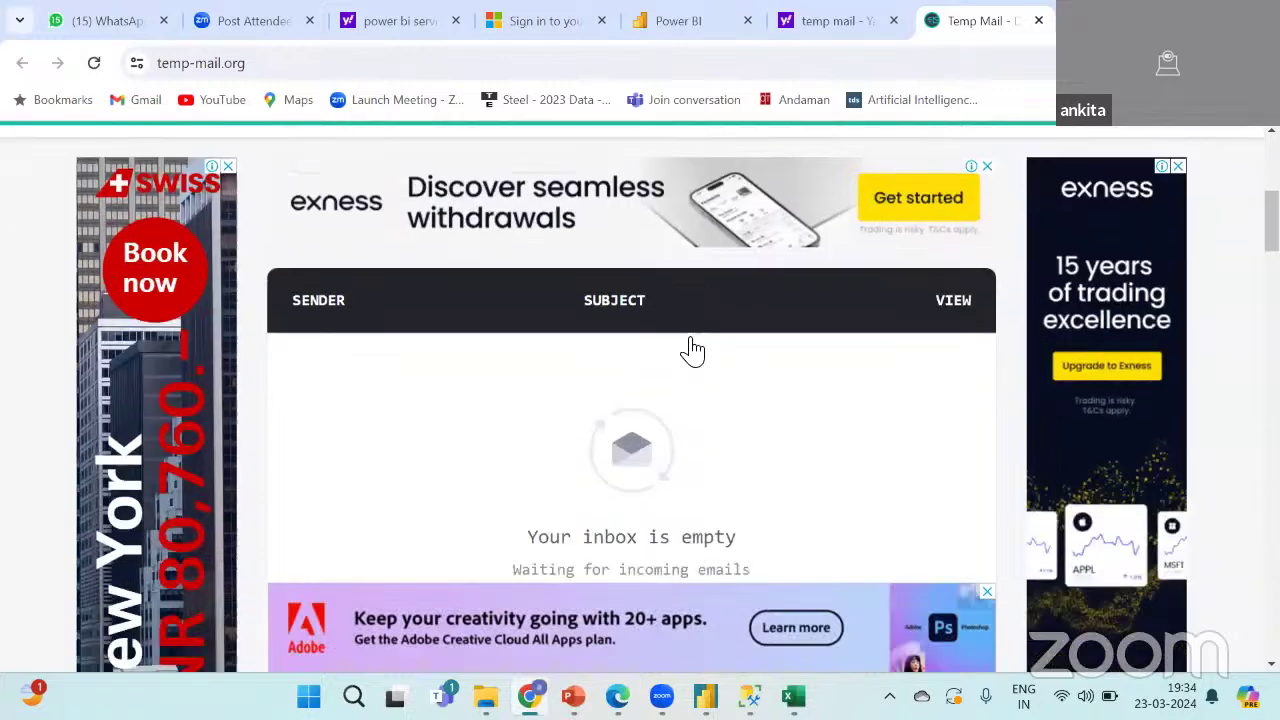
scroll(689, 349, "up", 3)
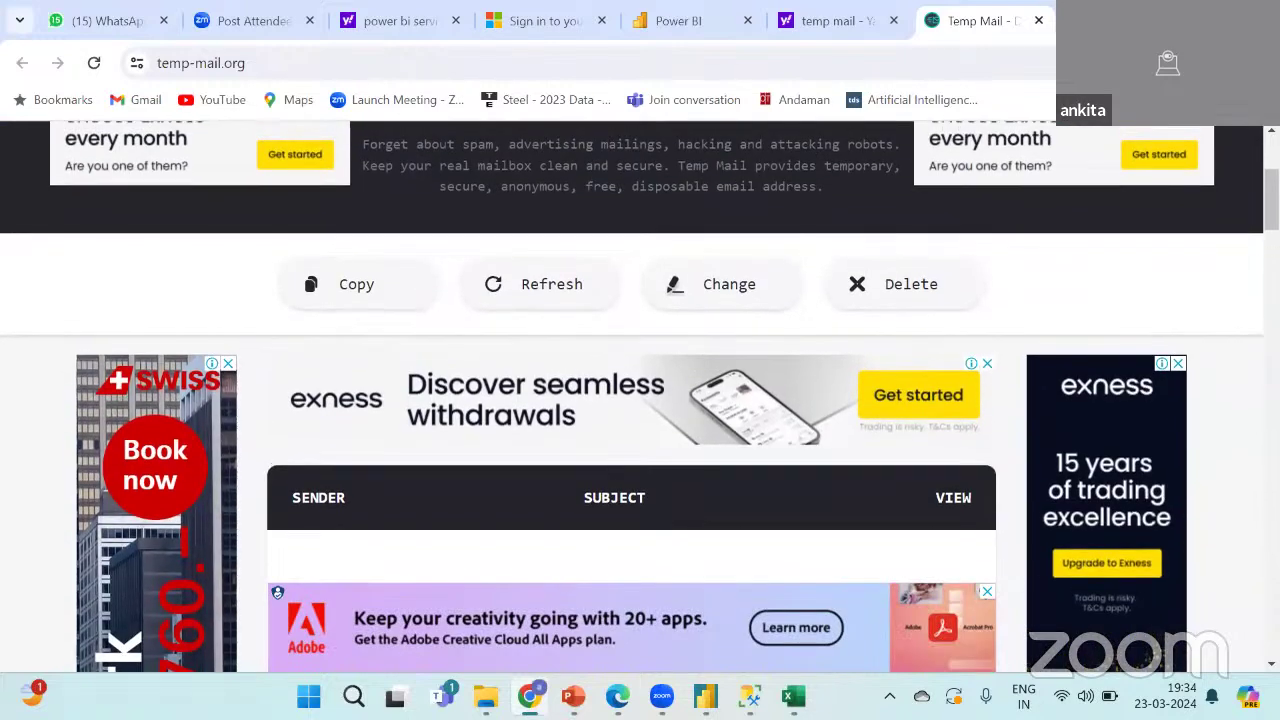
Close the Temp Mail page and reopen it from a new search for "temp mail".
left_click(1041, 22)
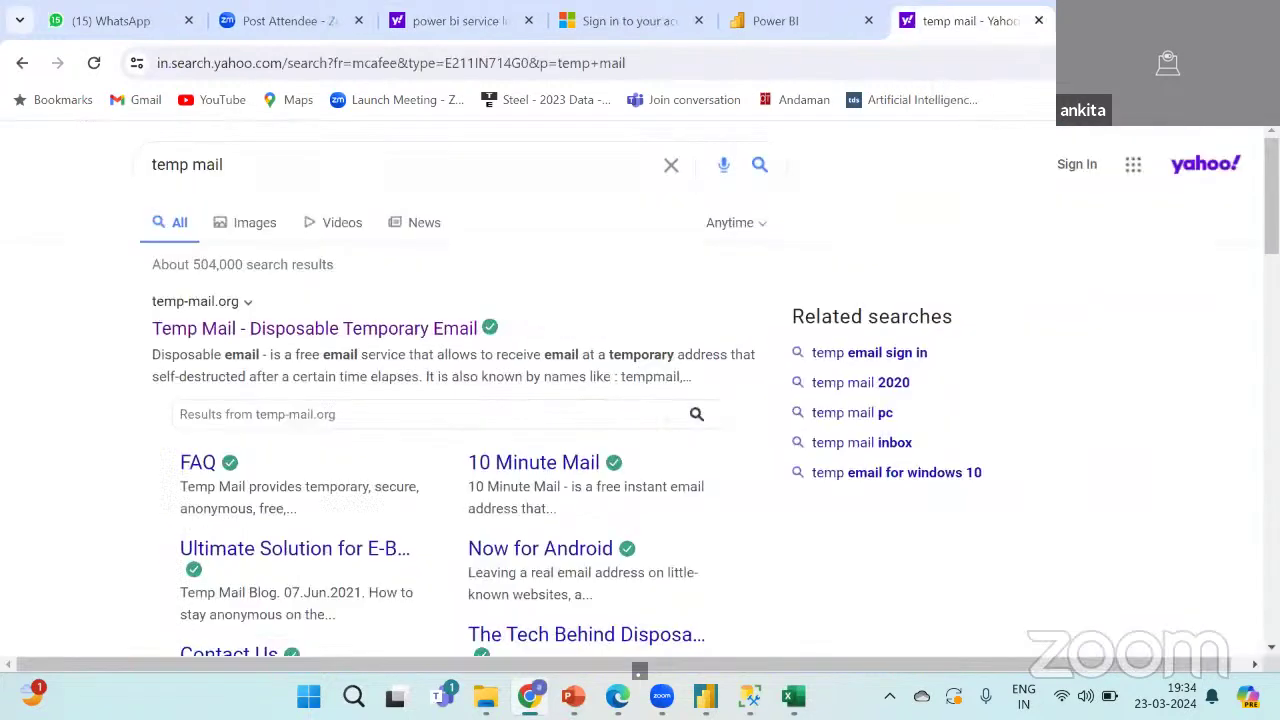
key("ctrl+t")
type("te")
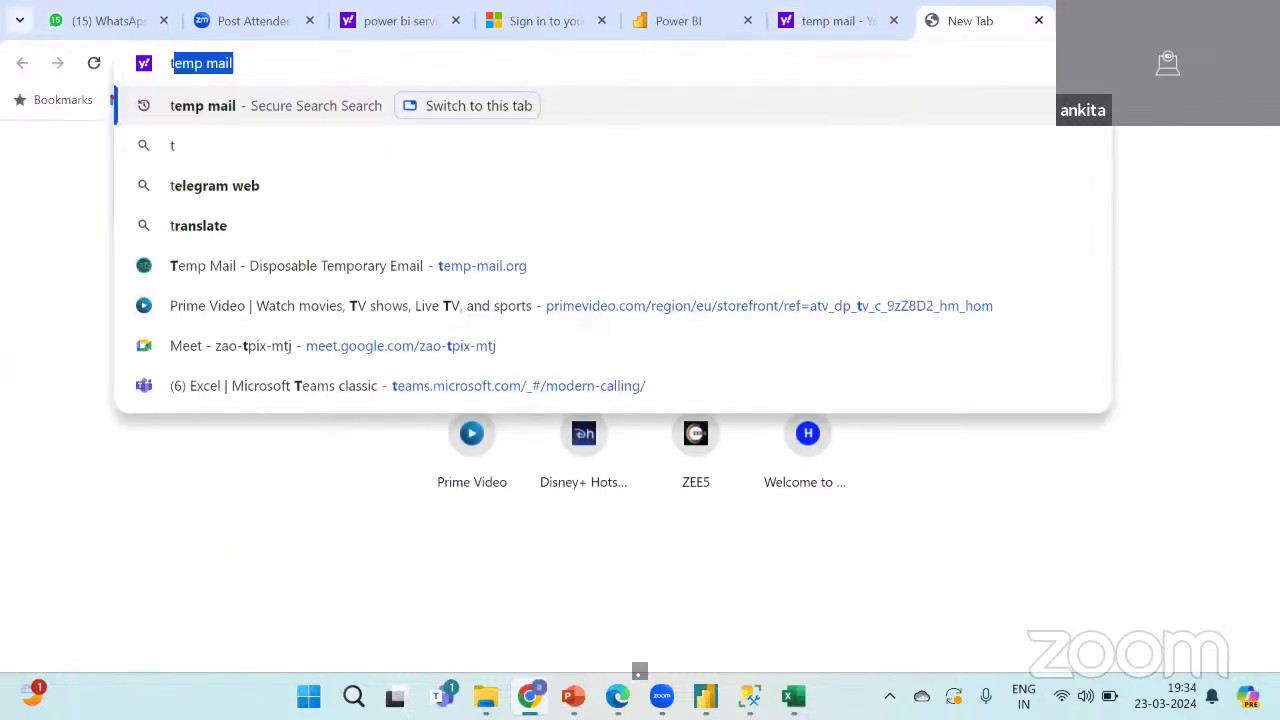
left_click(343, 117)
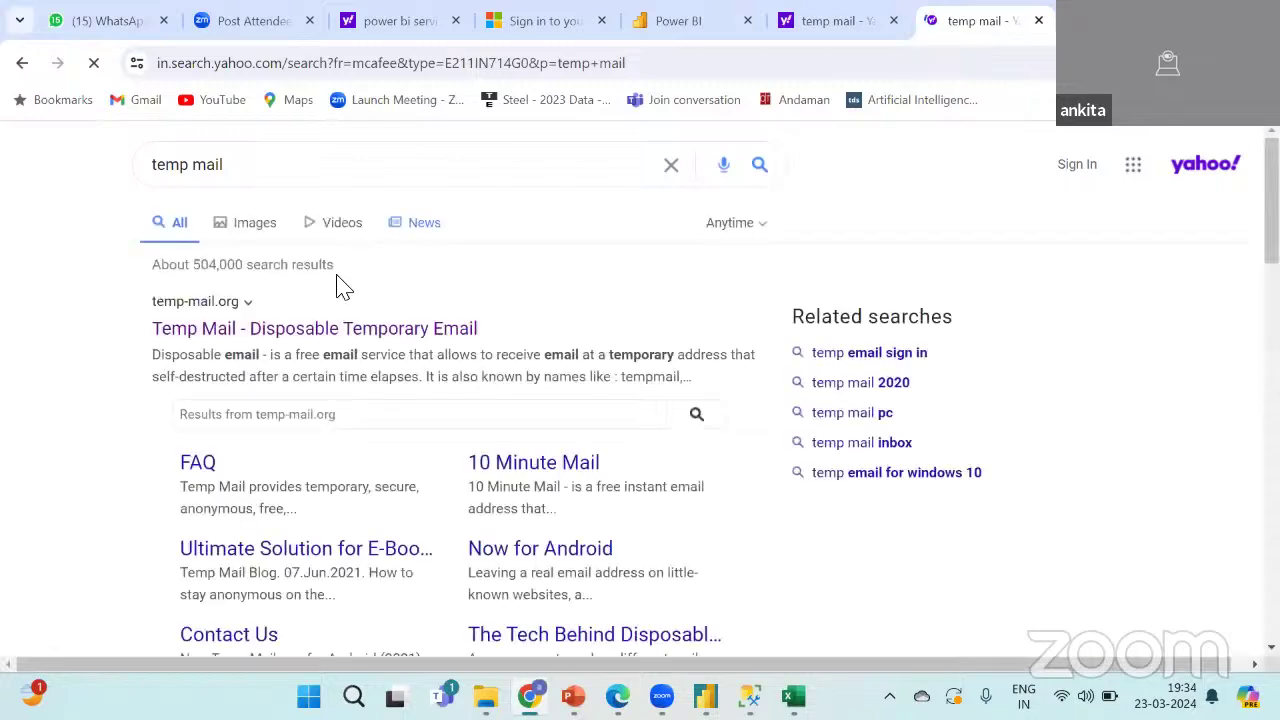
left_click(298, 338)
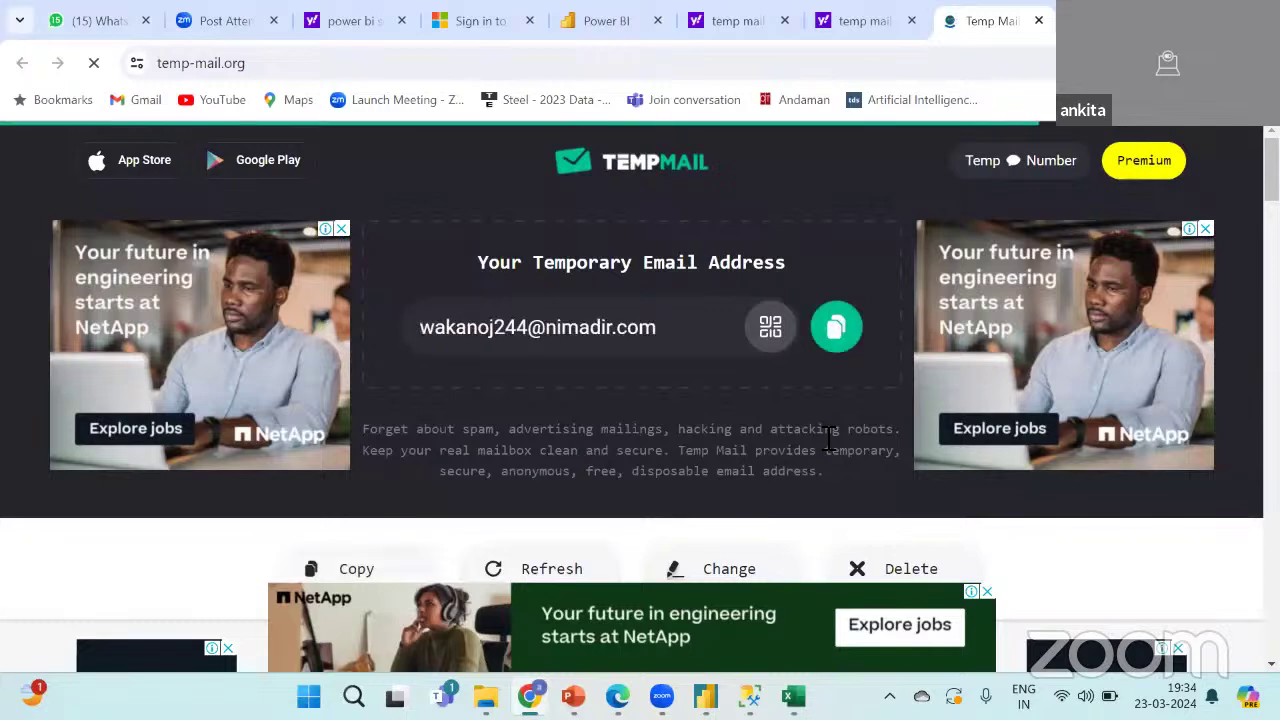
Look over the reopened Temp Mail page, from the inbox and popular articles back to the address options.
scroll(828, 440, "down", 5)
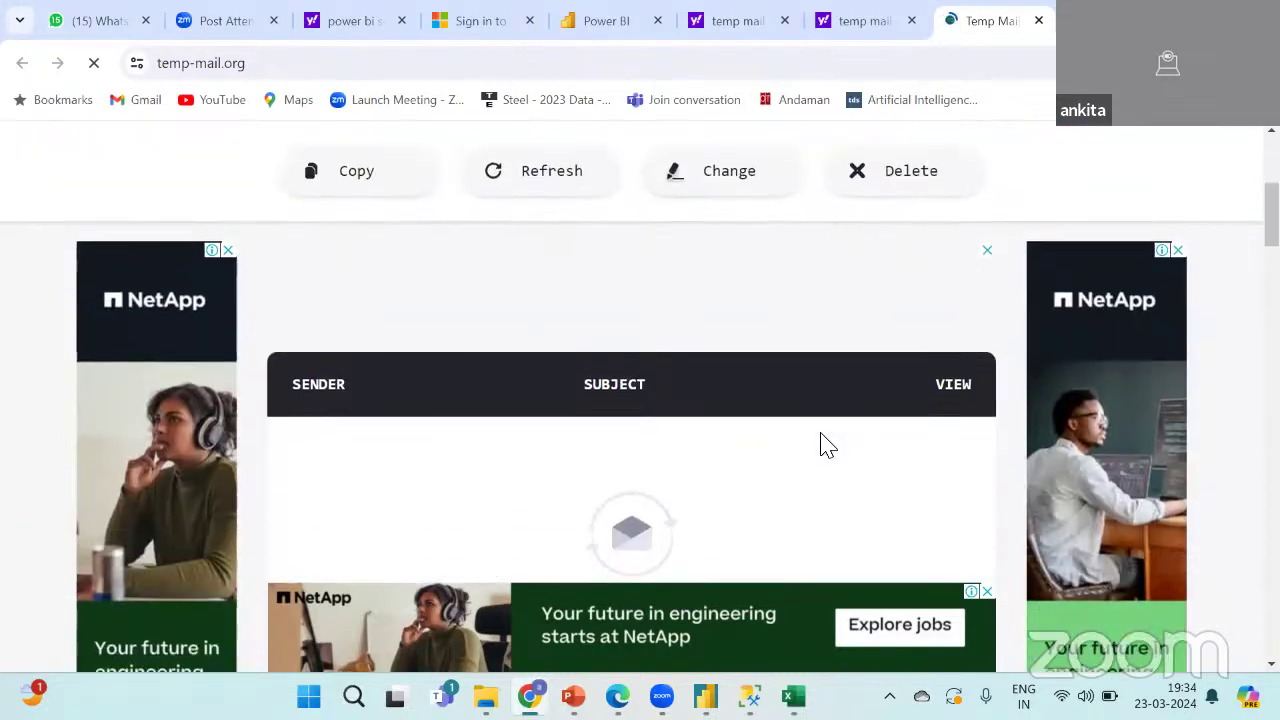
scroll(828, 445, "down", 3)
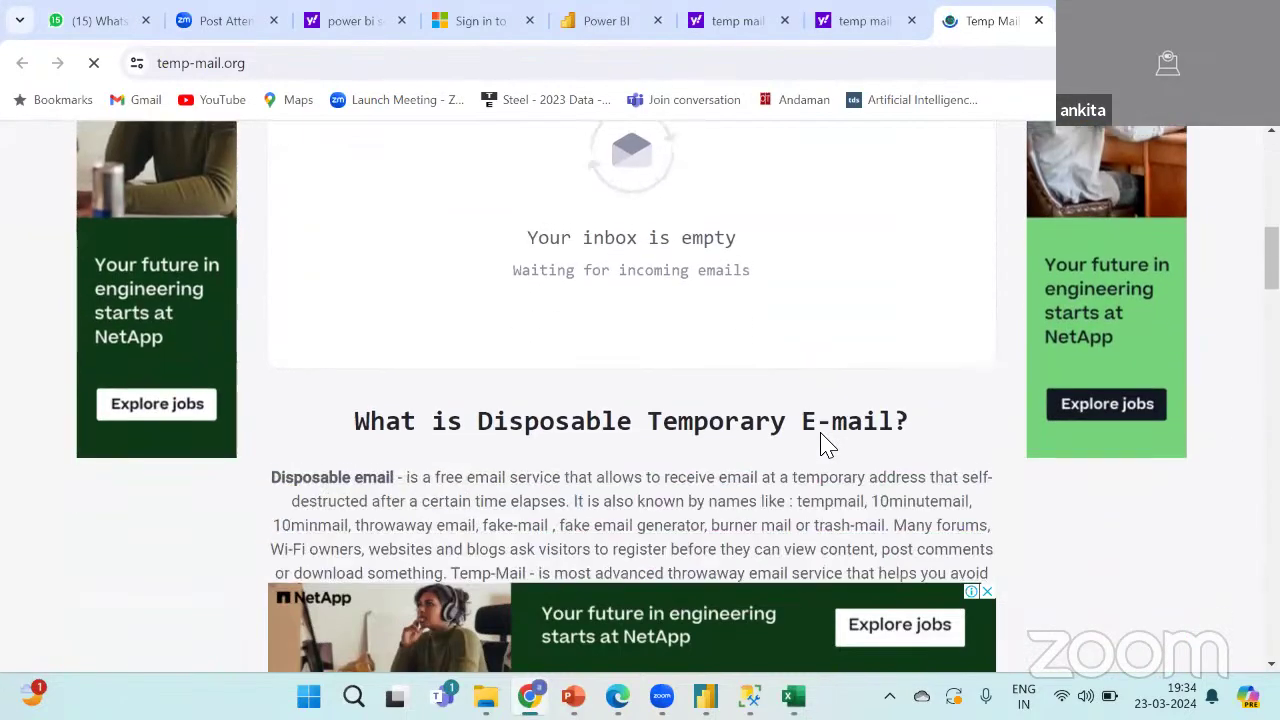
scroll(828, 445, "up", 1)
scroll(828, 445, "up", 1)
scroll(828, 445, "down", 8)
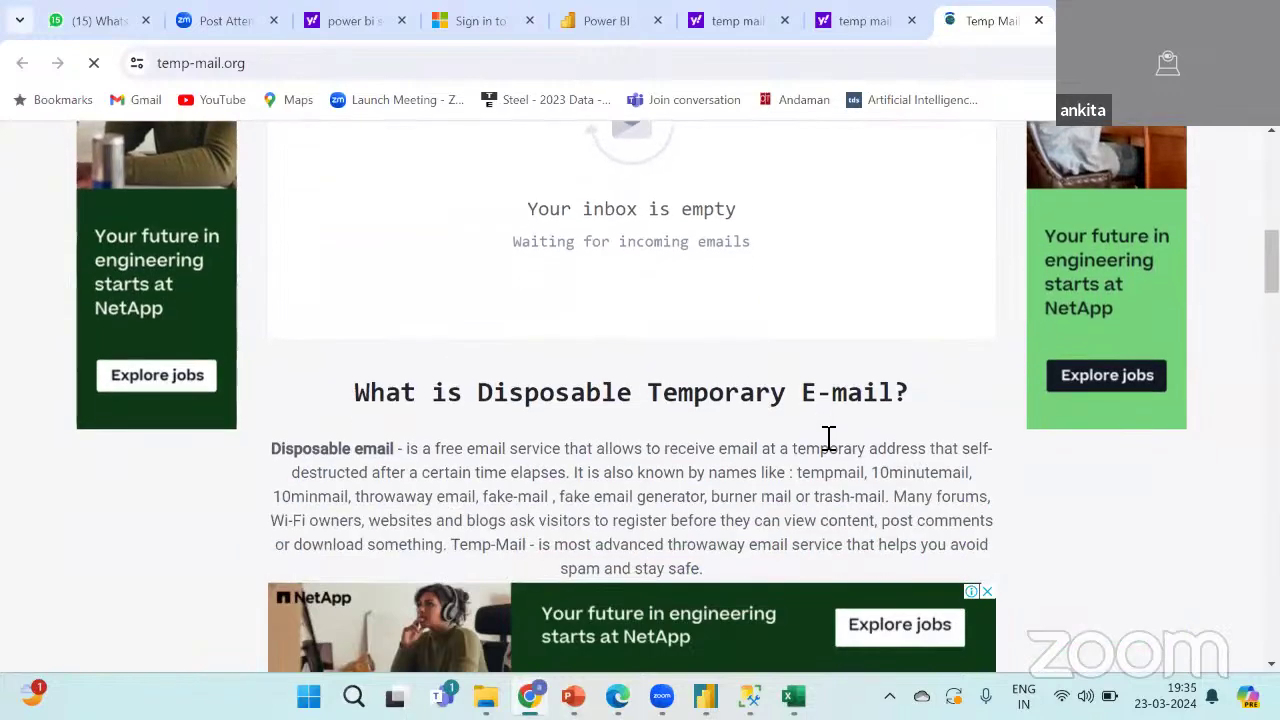
scroll(828, 445, "down", 10)
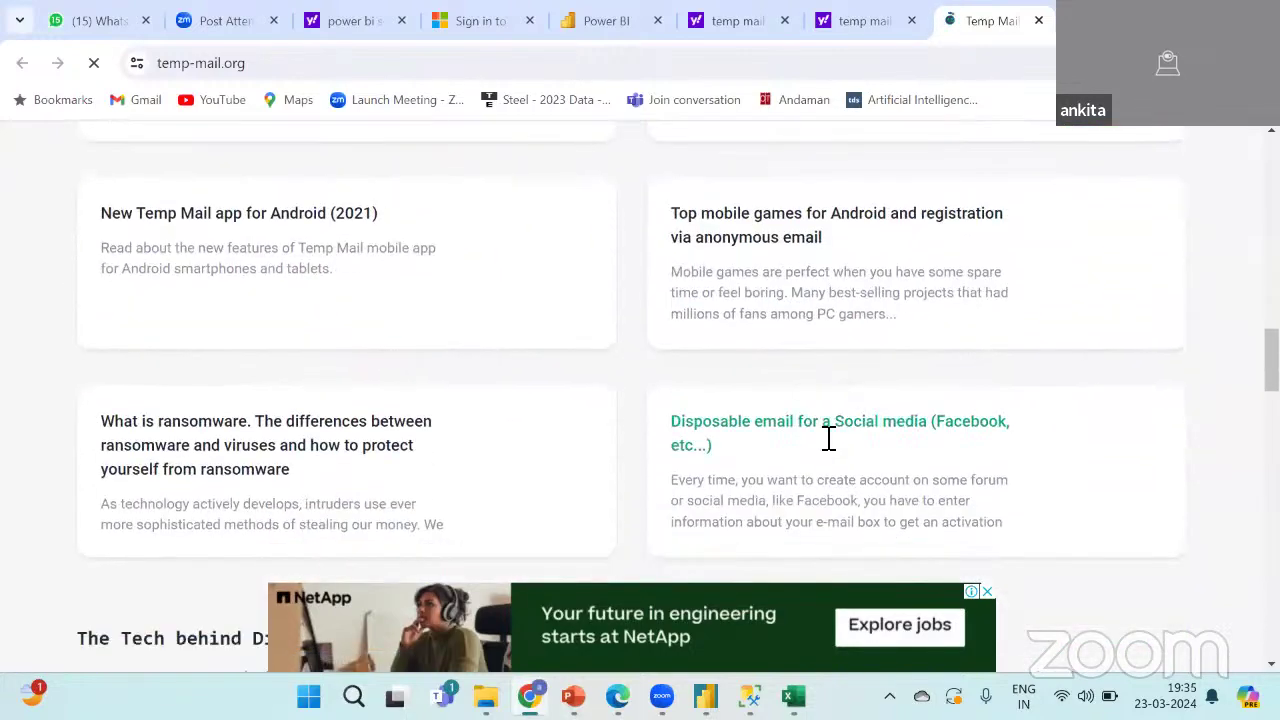
scroll(828, 445, "up", 15)
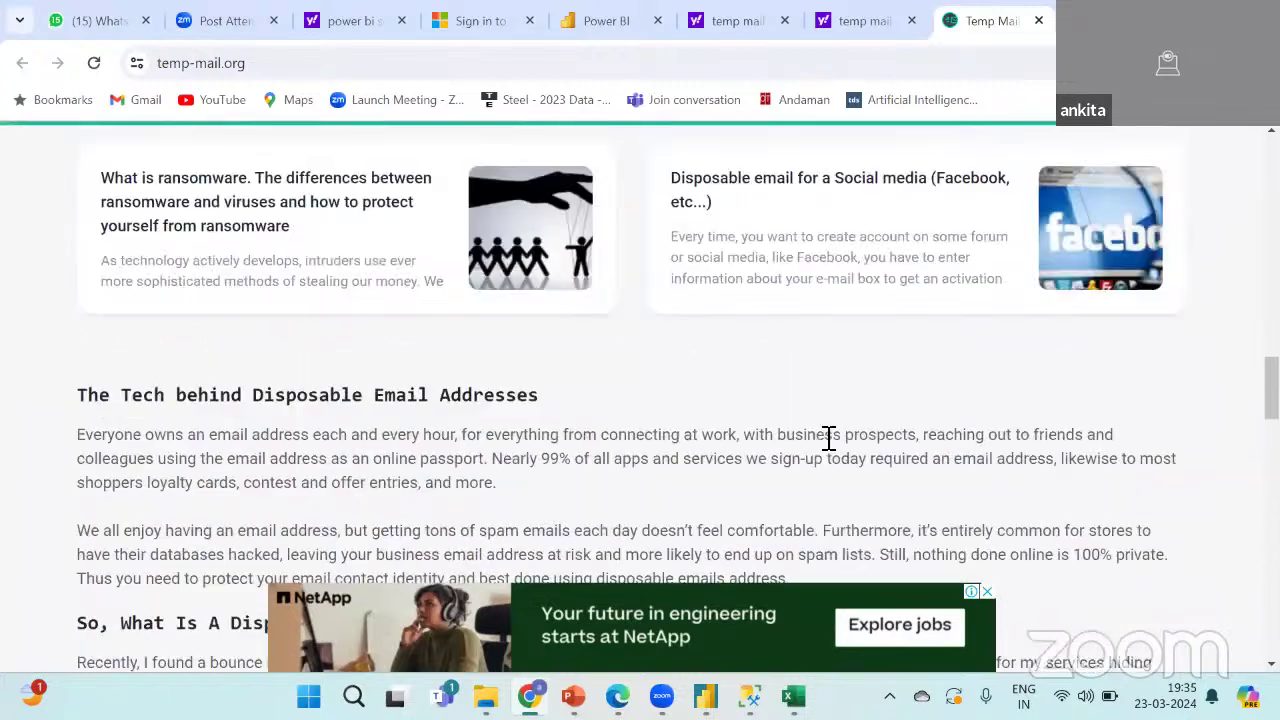
scroll(828, 445, "up", 4)
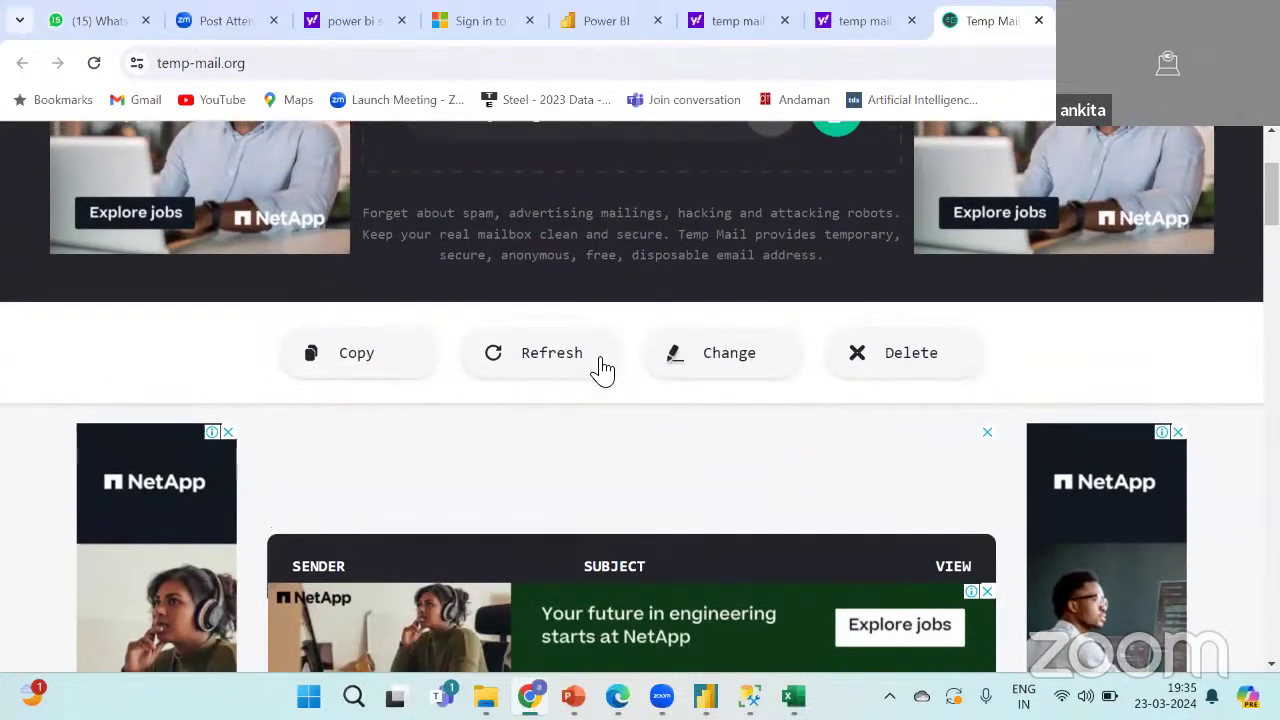
Refresh Temp Mail and read its sections on choosing and using a disposable email address.
left_click(600, 366)
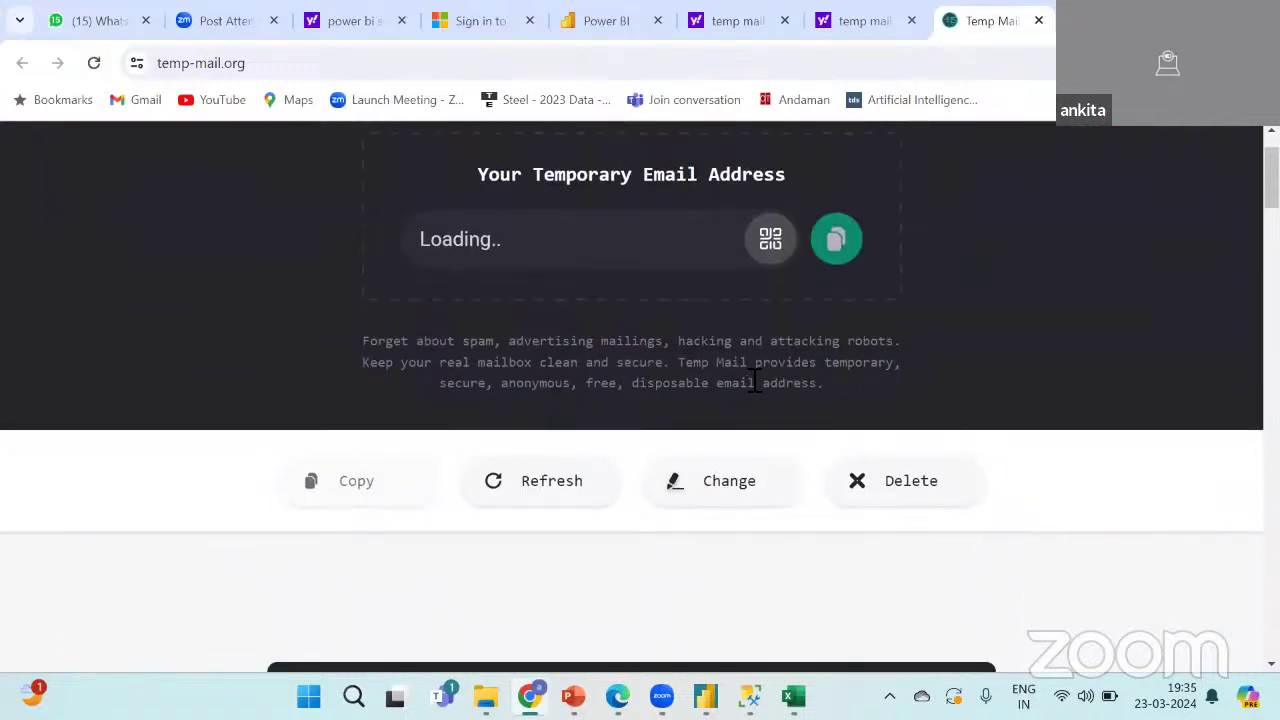
scroll(752, 380, "down", 4)
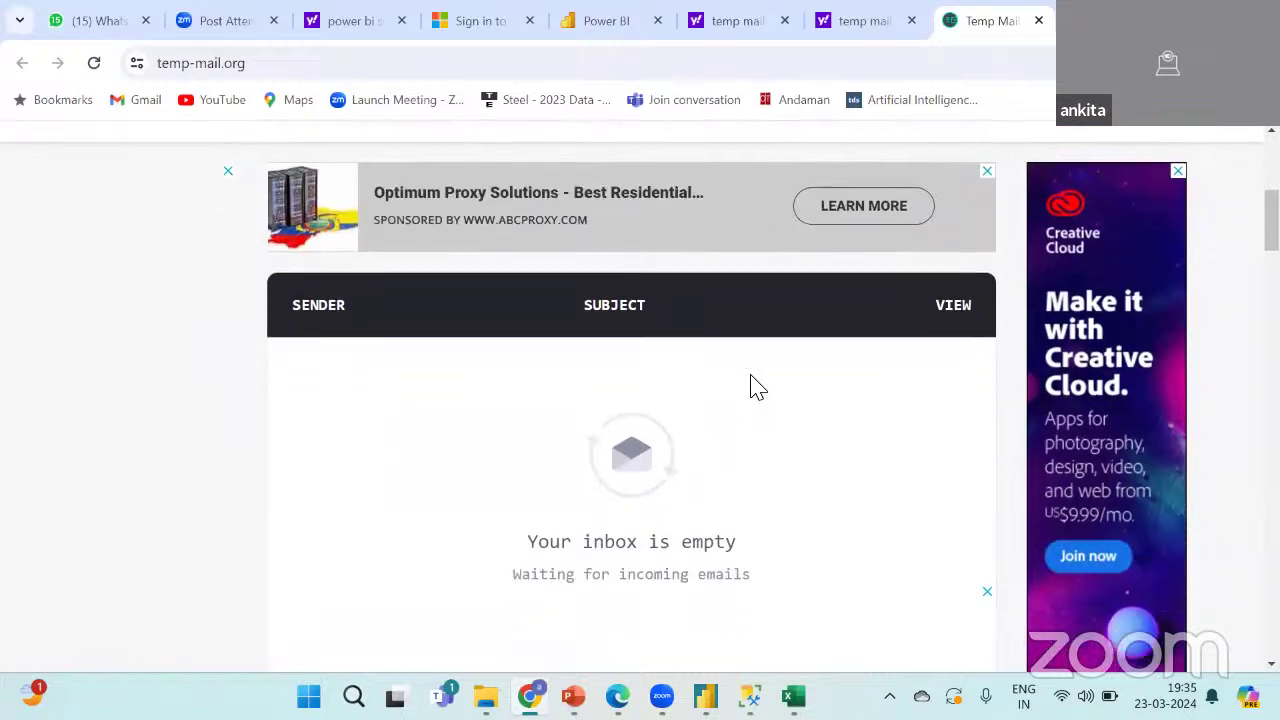
scroll(755, 387, "down", 6)
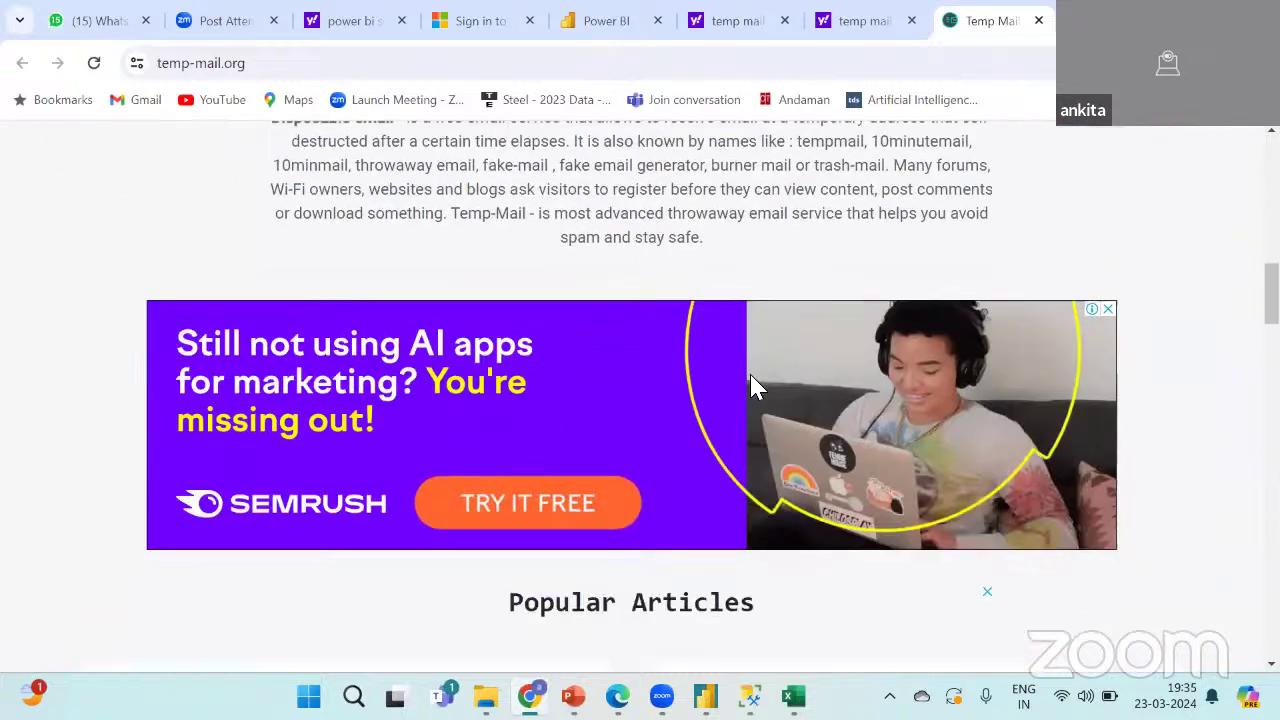
scroll(755, 387, "down", 12)
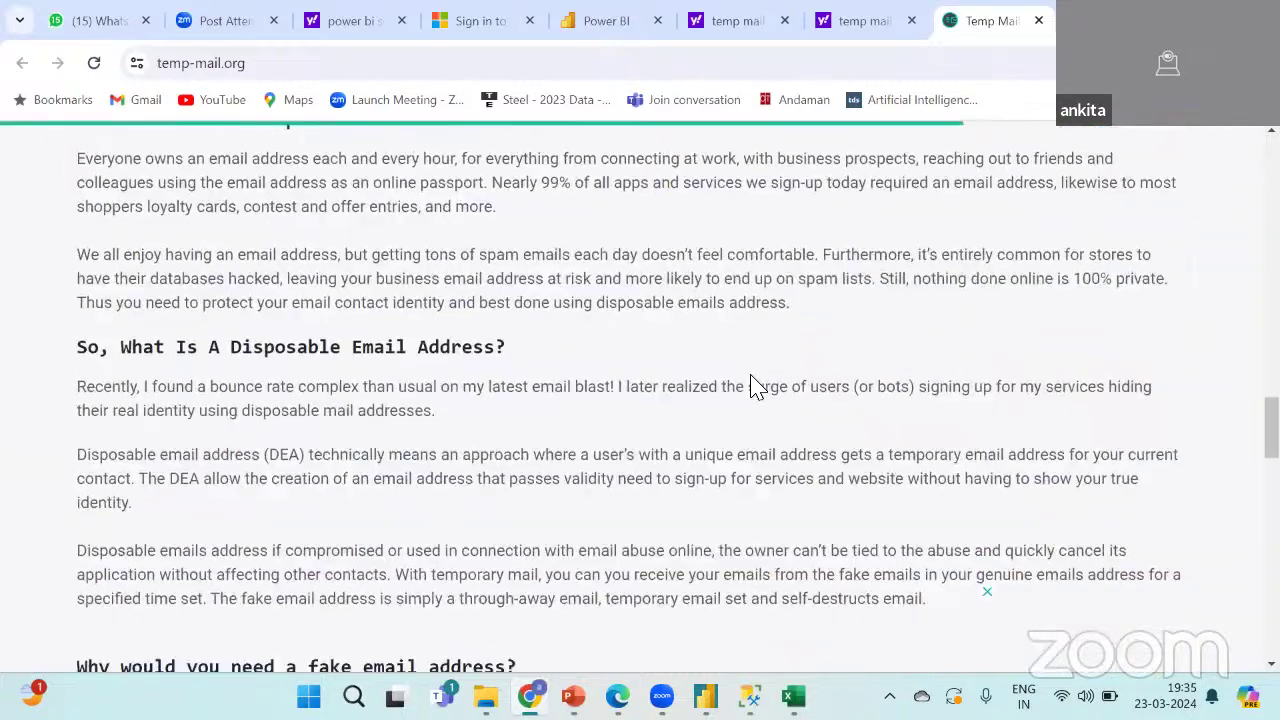
scroll(755, 387, "down", 10)
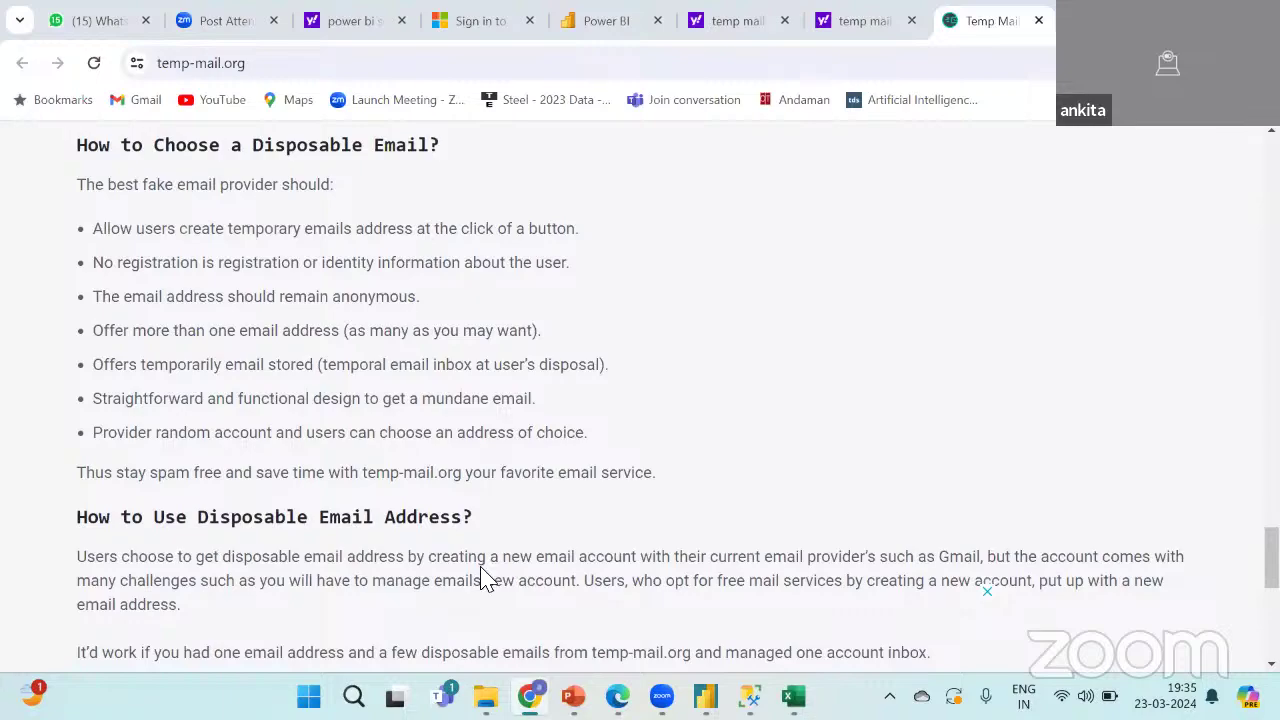
scroll(887, 297, "up", 10)
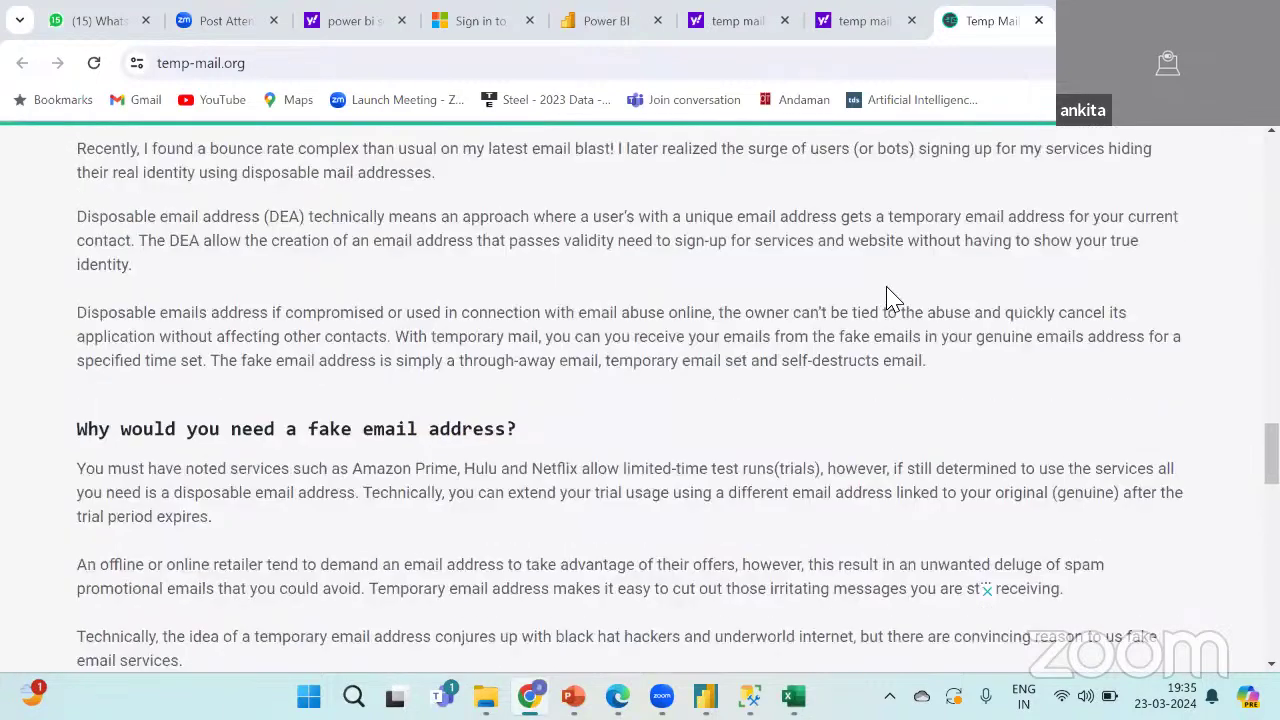
scroll(888, 295, "up", 10)
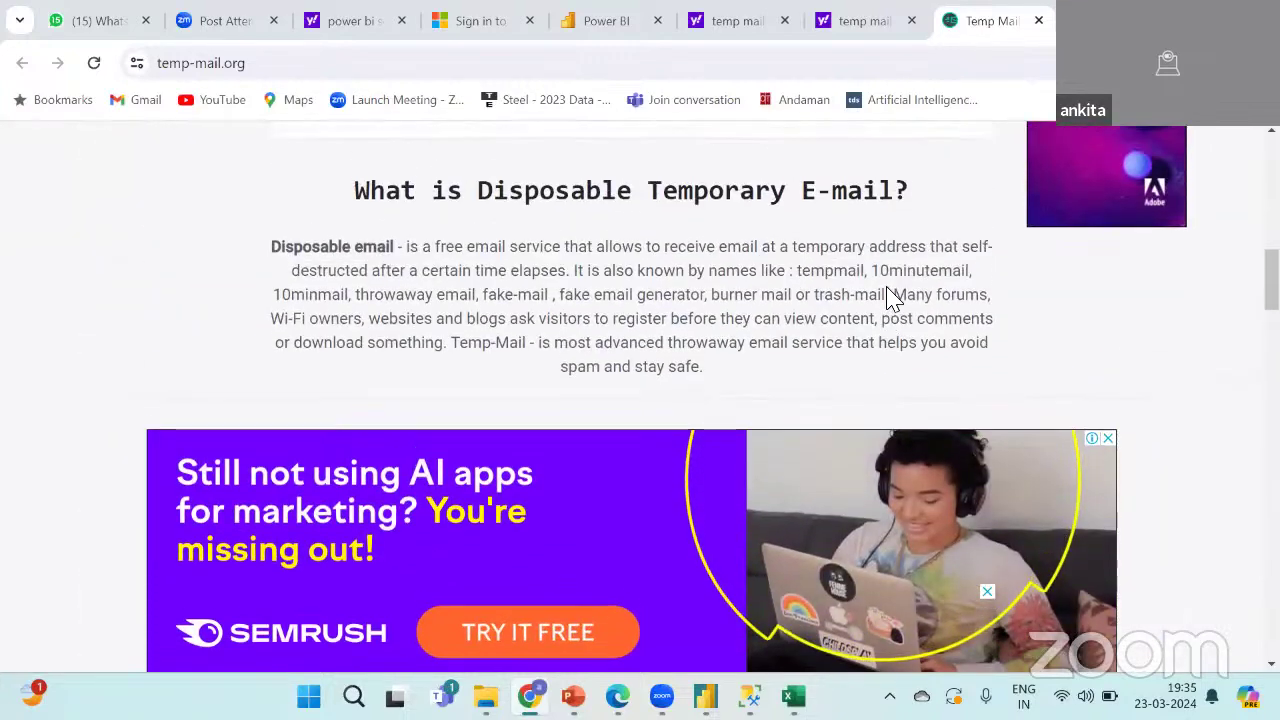
scroll(887, 290, "up", 10)
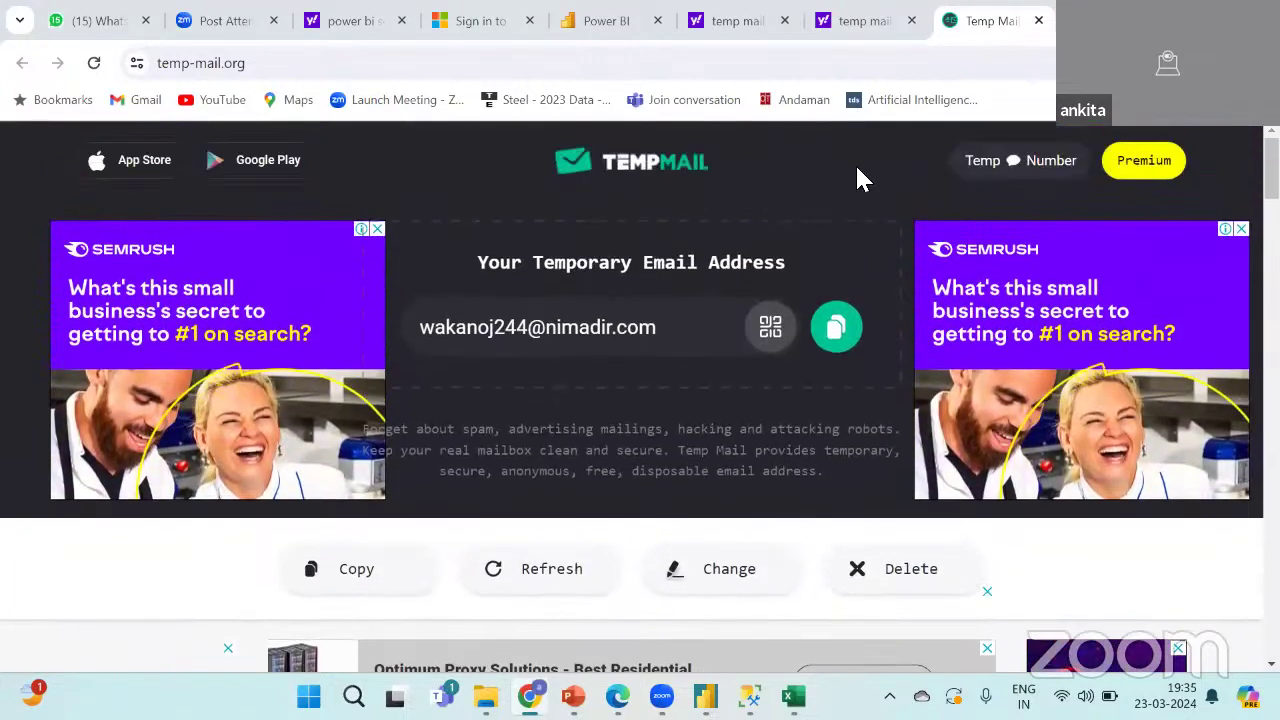
Copy the generated email address from Temp Mail and try to sign in with it on the Microsoft form.
left_click(491, 24)
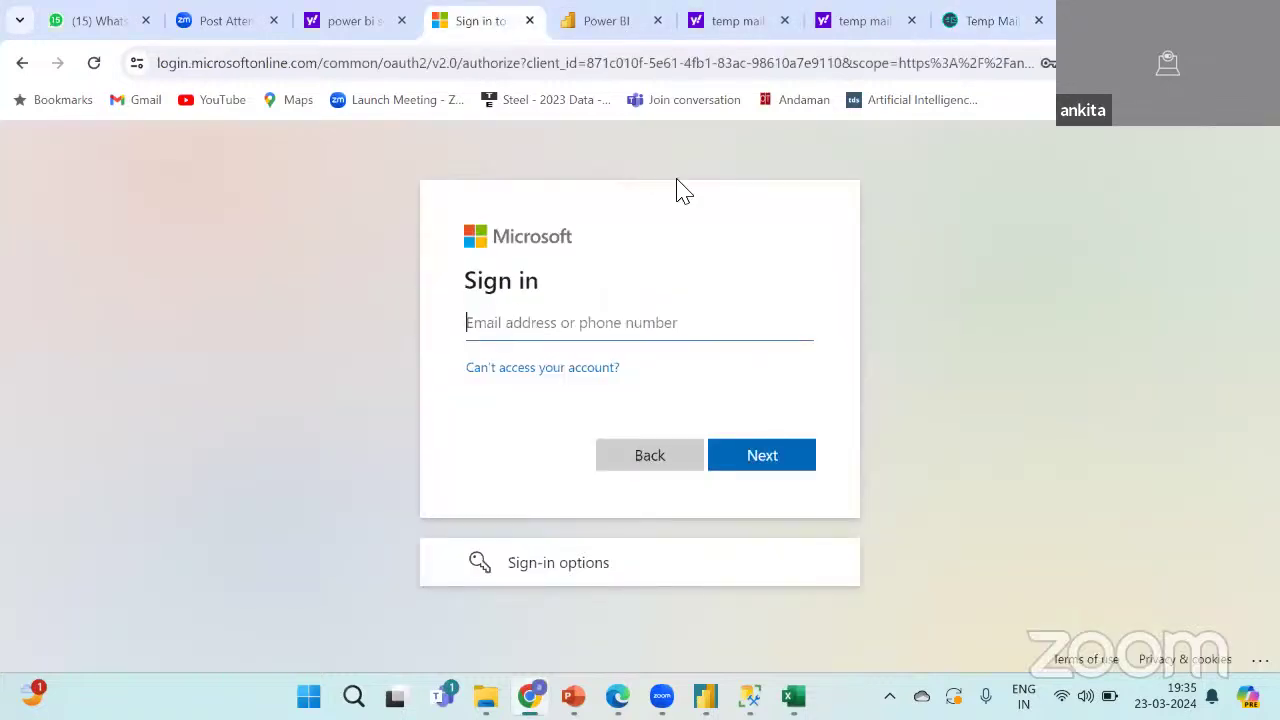
left_click(983, 22)
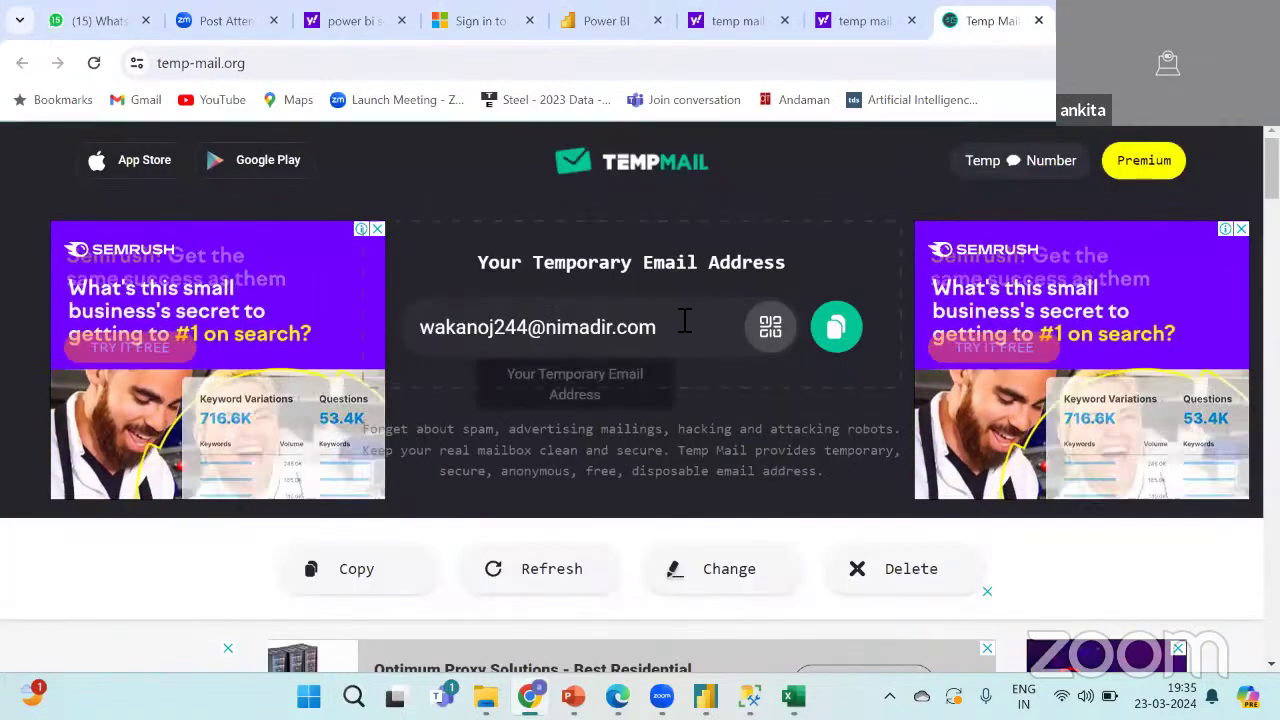
triple_click(420, 335)
key("ctrl+c")
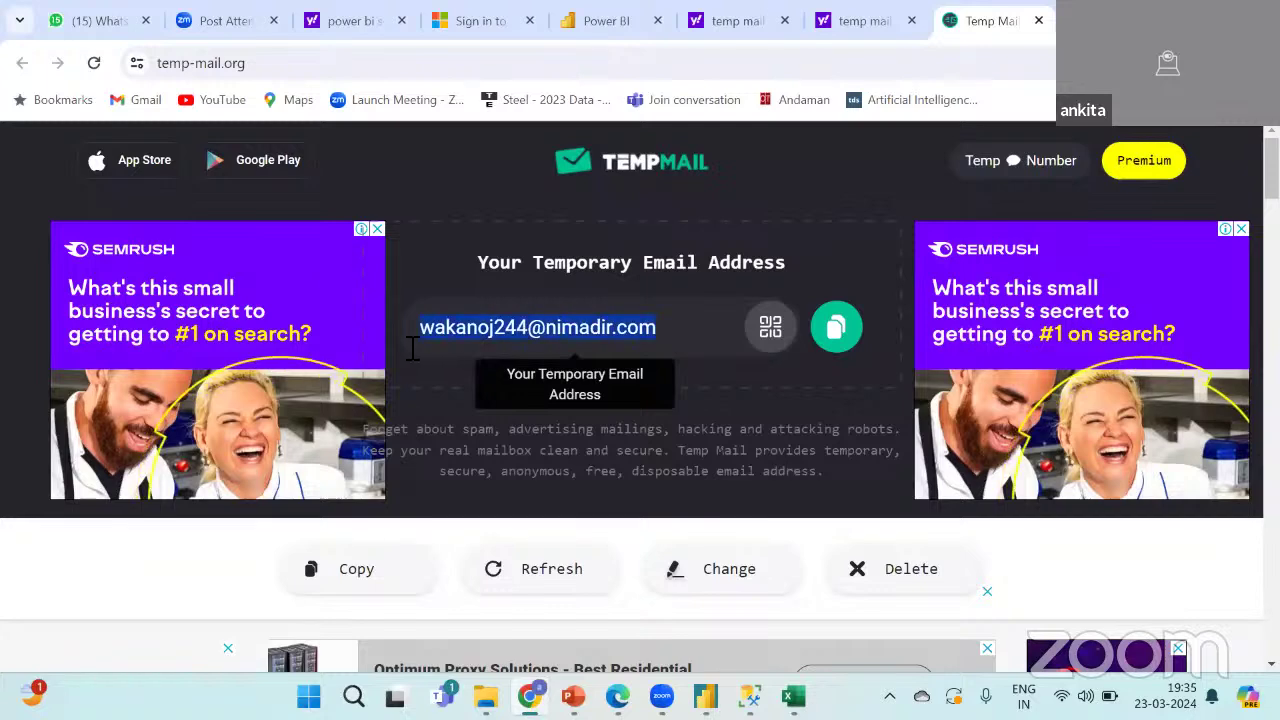
left_click(494, 22)
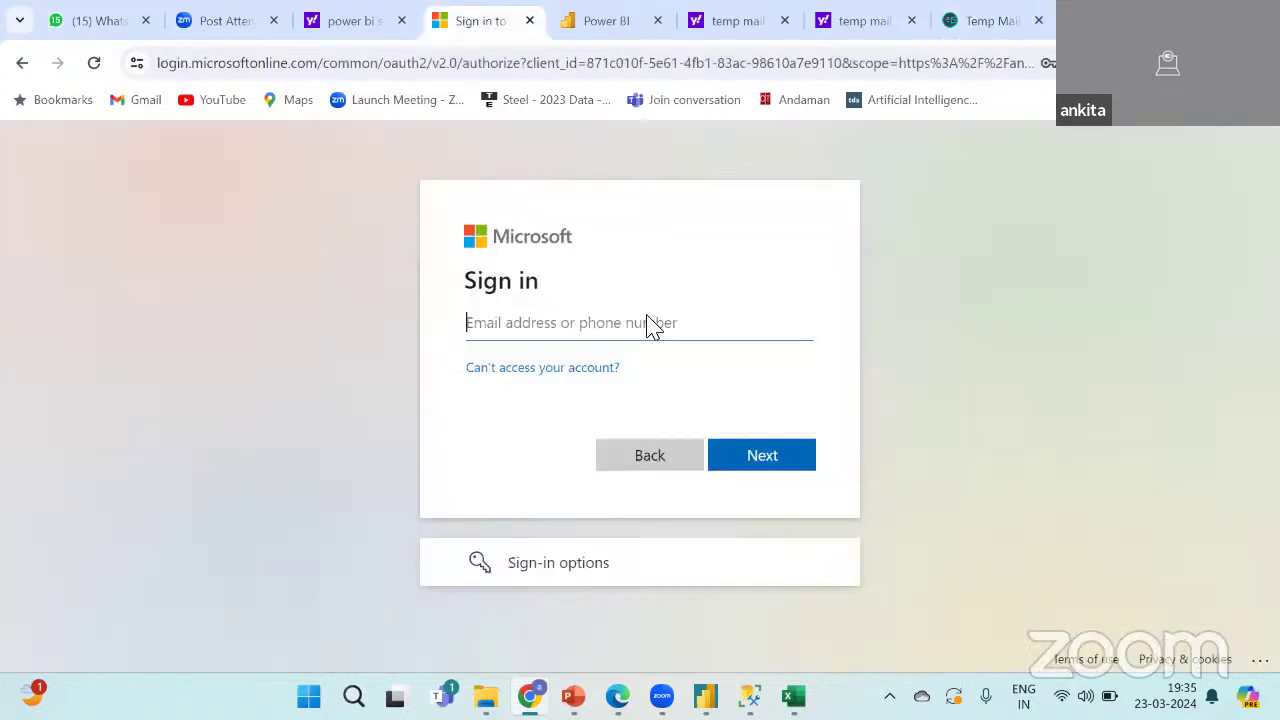
left_click(661, 332)
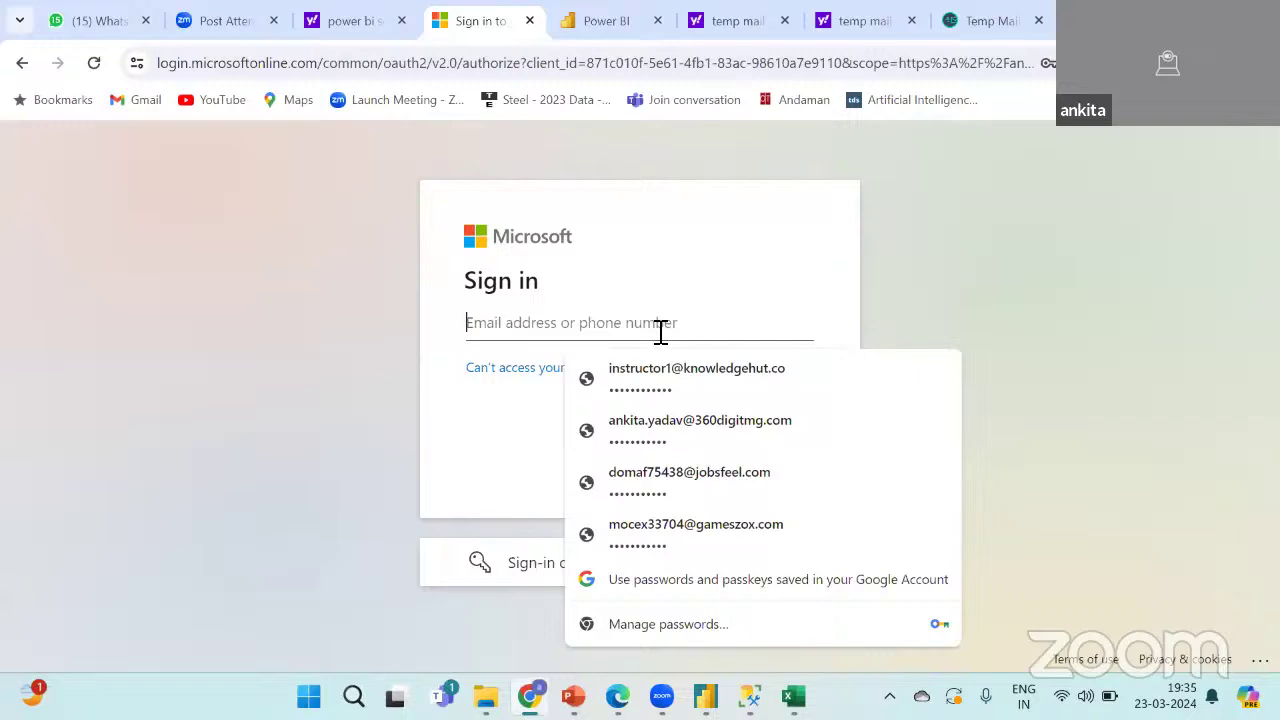
key("ctrl+v")
left_click(743, 461)
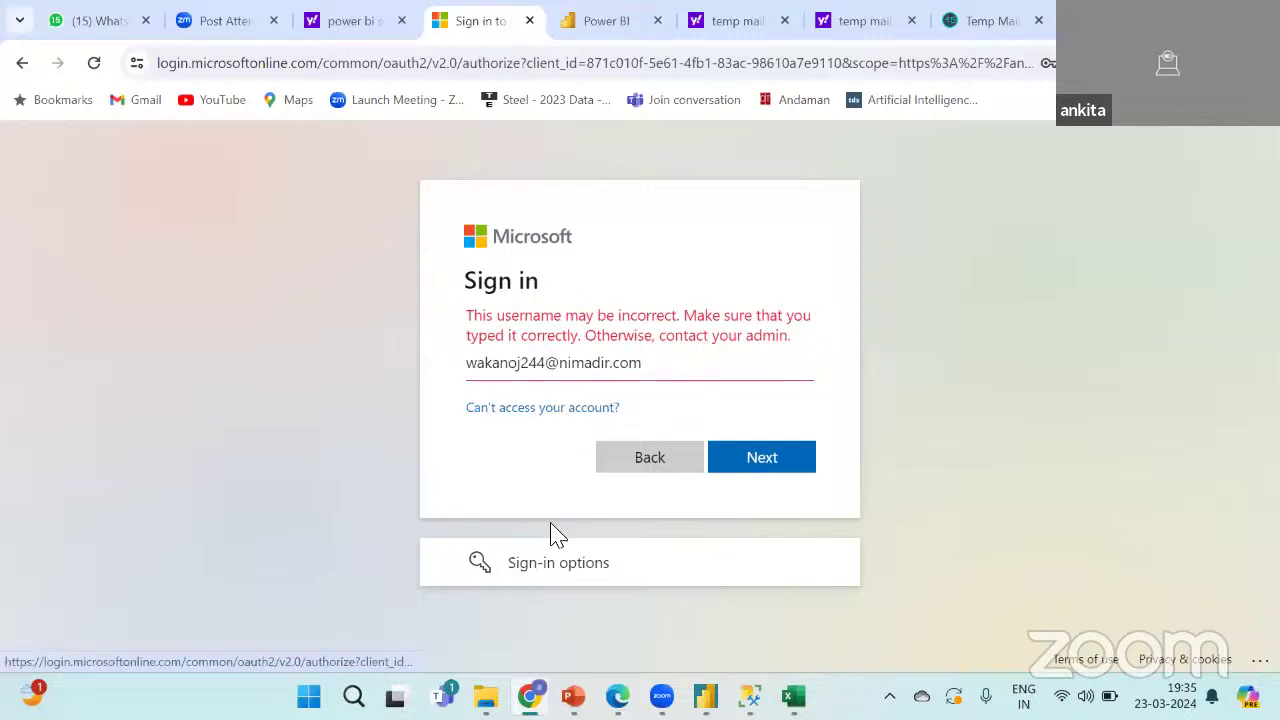
View the Microsoft sign-in options and close the sign-in page to return to Power BI Home.
left_click(557, 575)
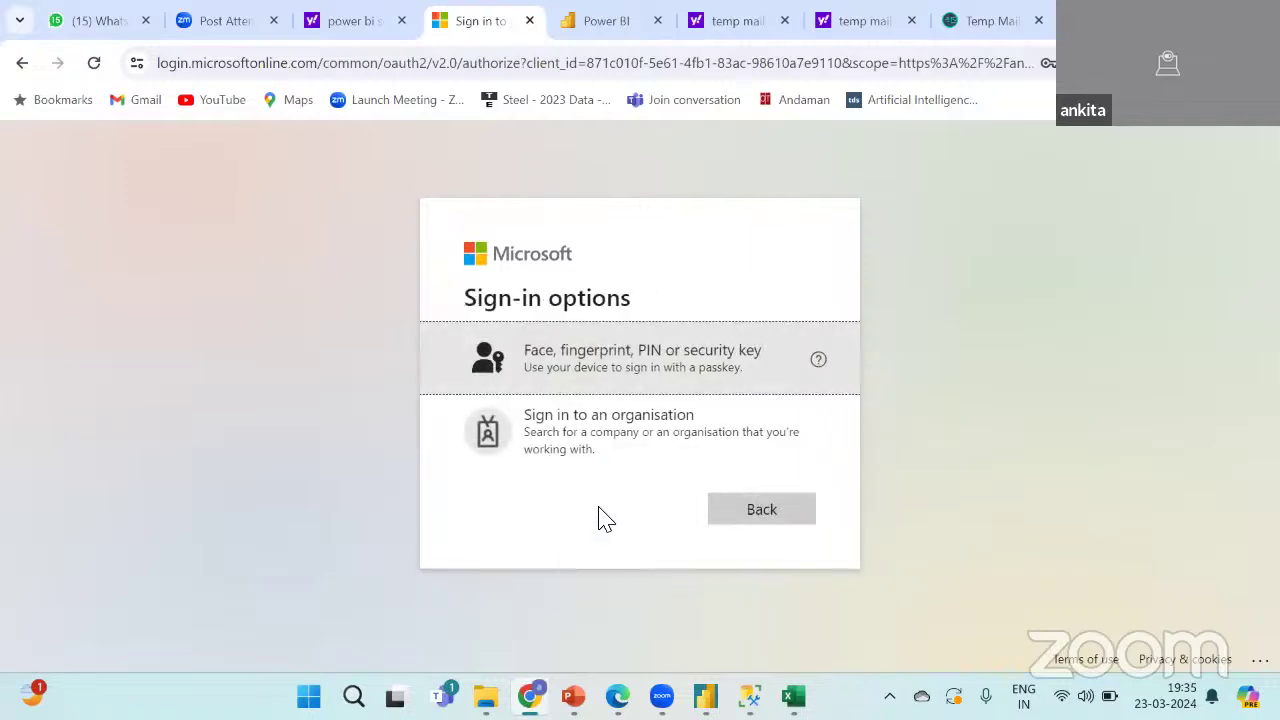
left_click(529, 21)
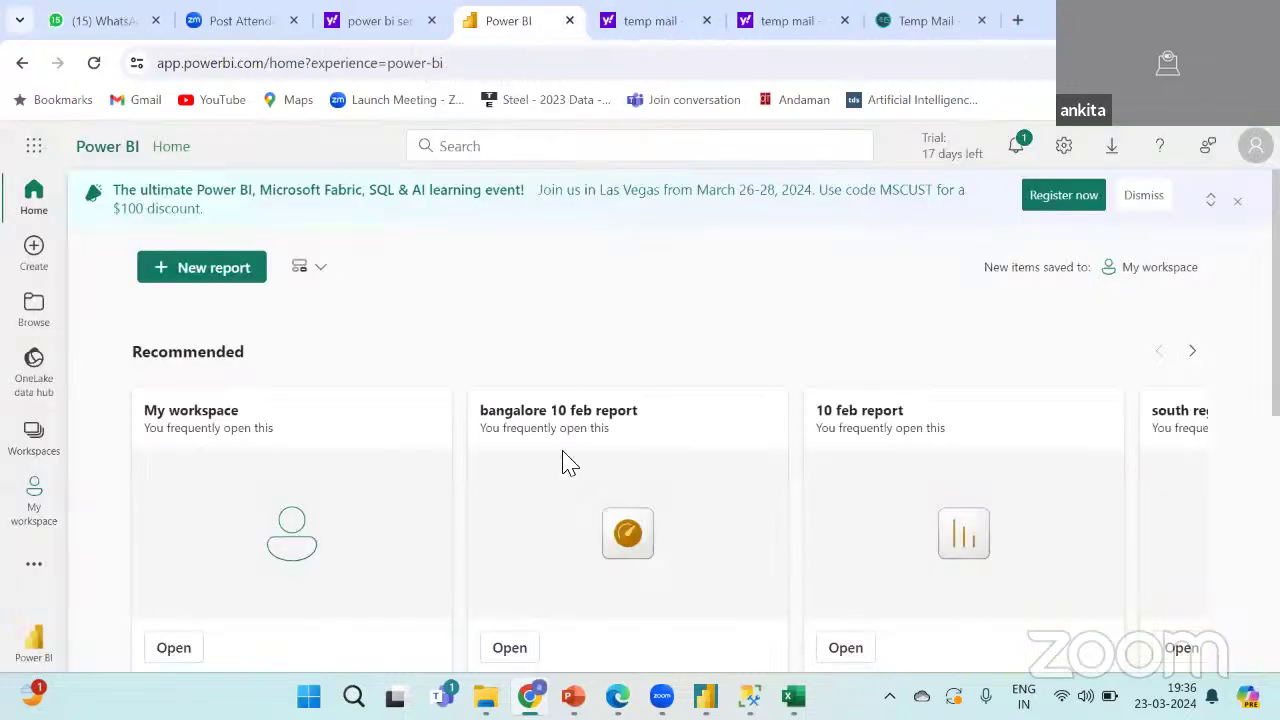
Look through the files in the power bi folder on the Desktop in File Explorer.
mouse_move(486, 697)
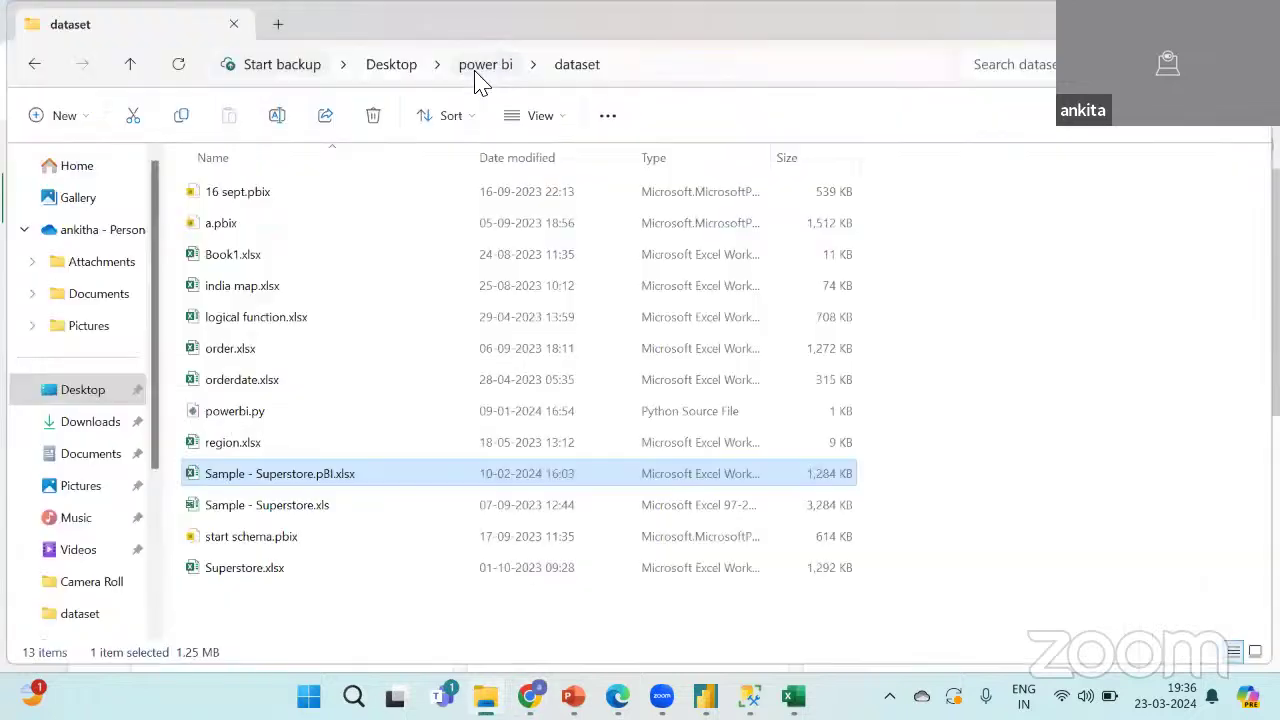
left_click(480, 66)
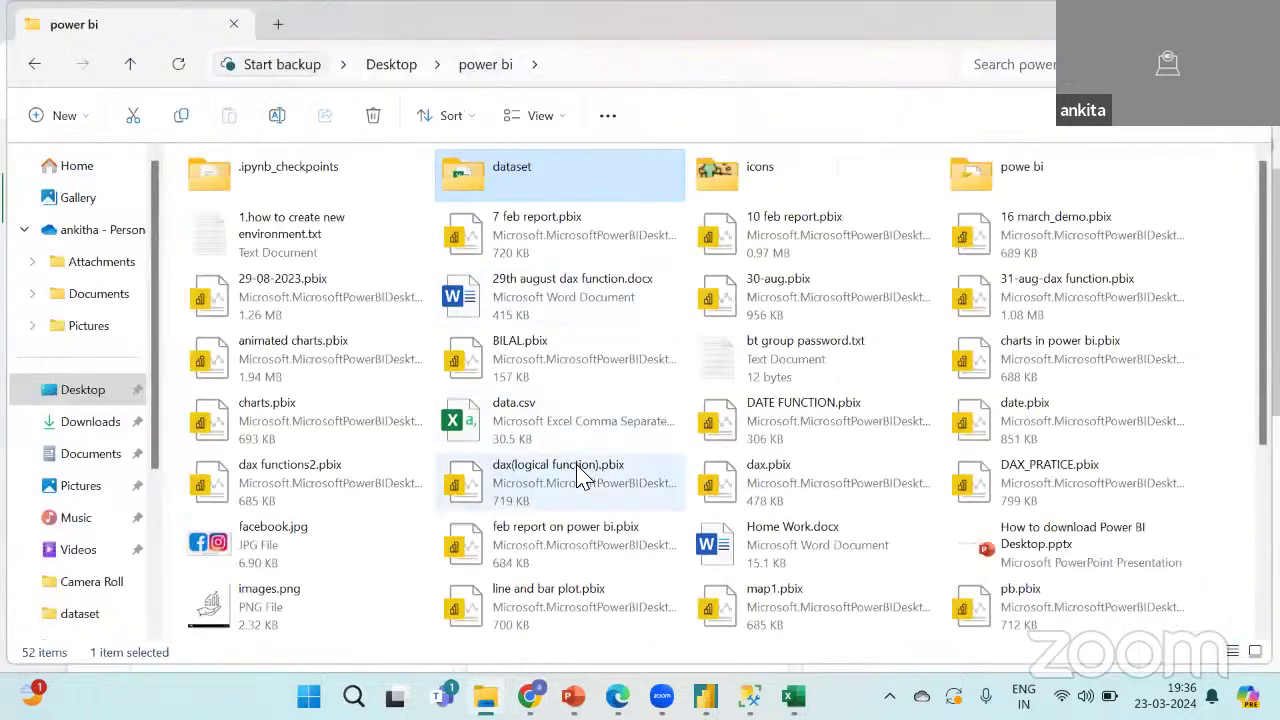
scroll(585, 477, "down", 5)
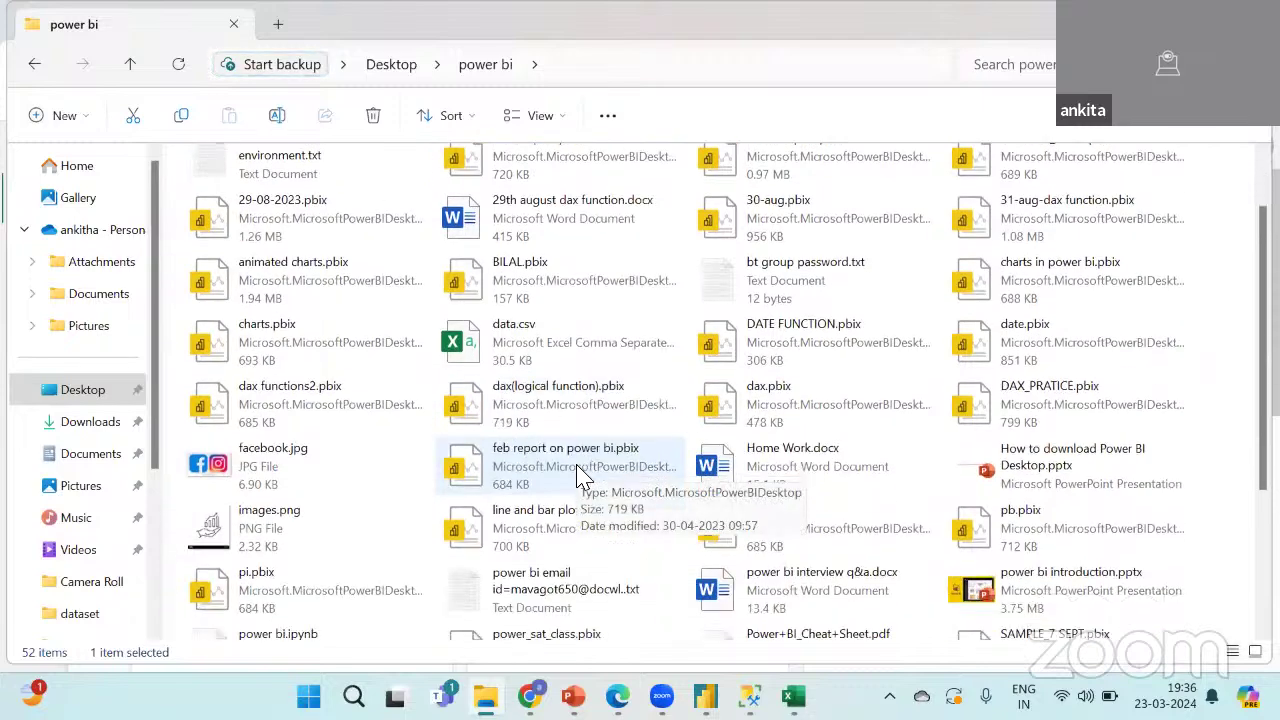
scroll(585, 477, "down", 2)
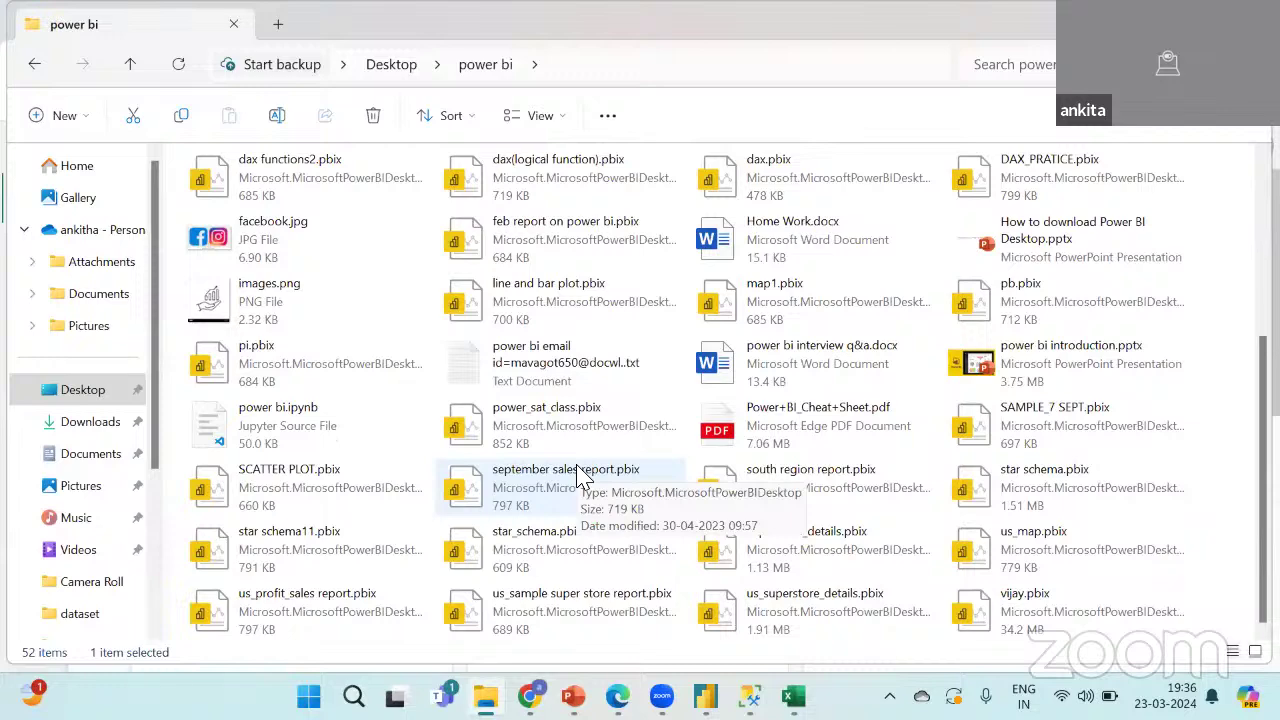
scroll(572, 350, "up", 2)
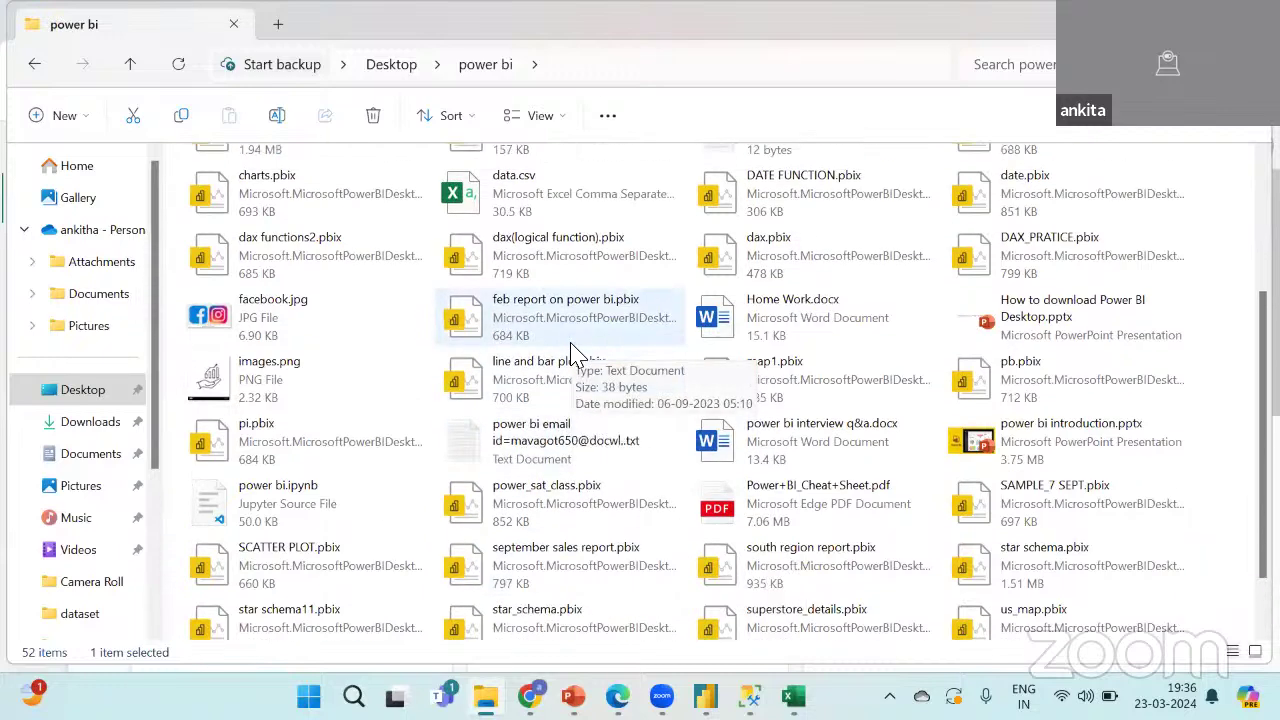
scroll(572, 350, "up", 5)
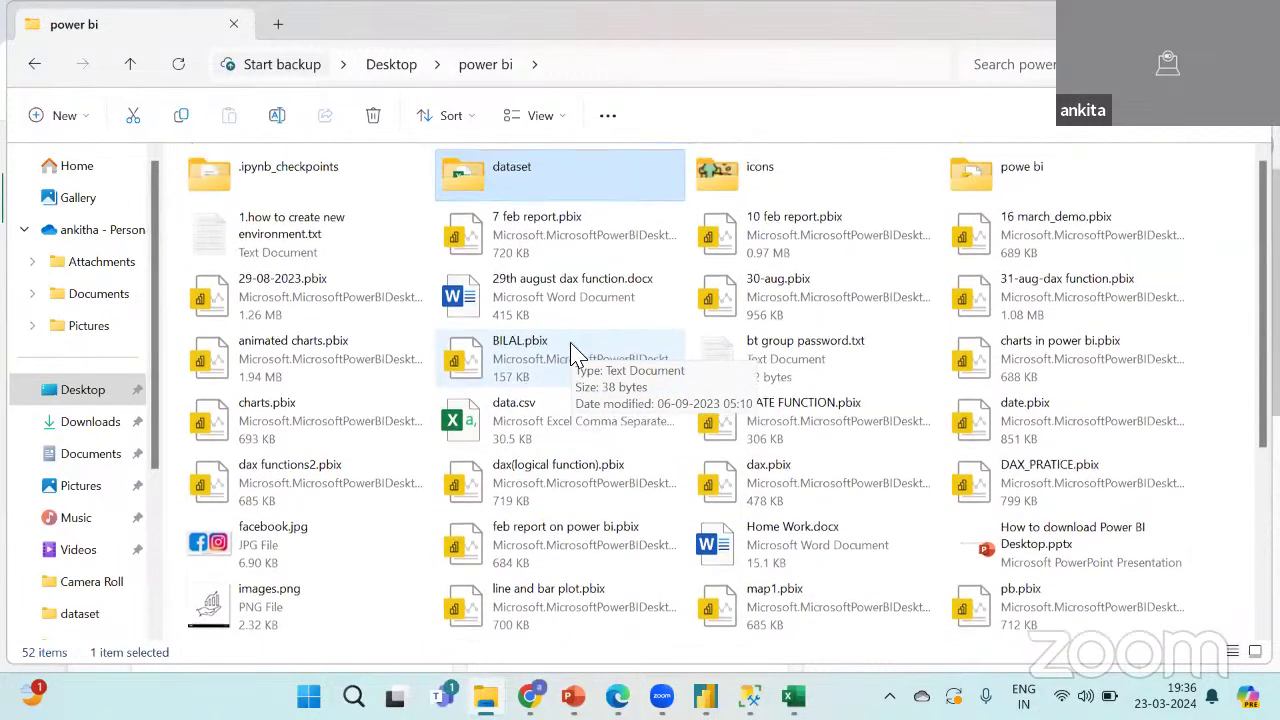
scroll(572, 350, "down", 3)
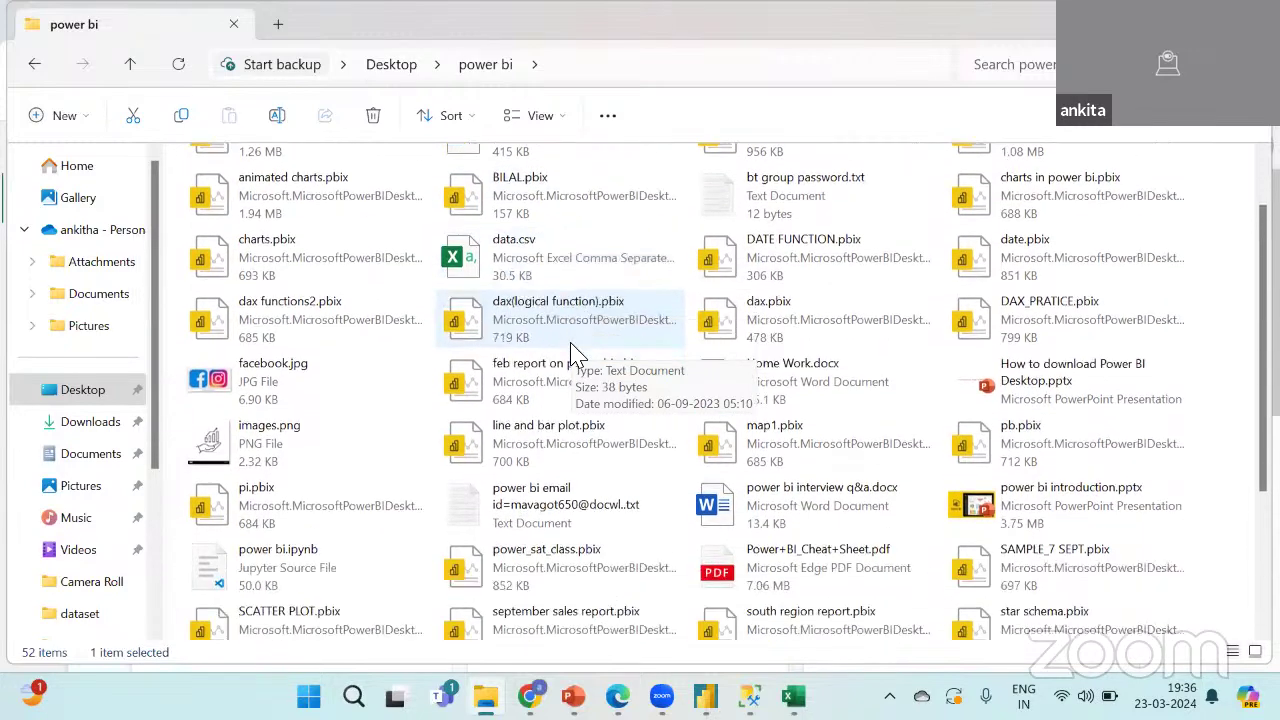
scroll(572, 350, "down", 2)
scroll(572, 352, "down", 1)
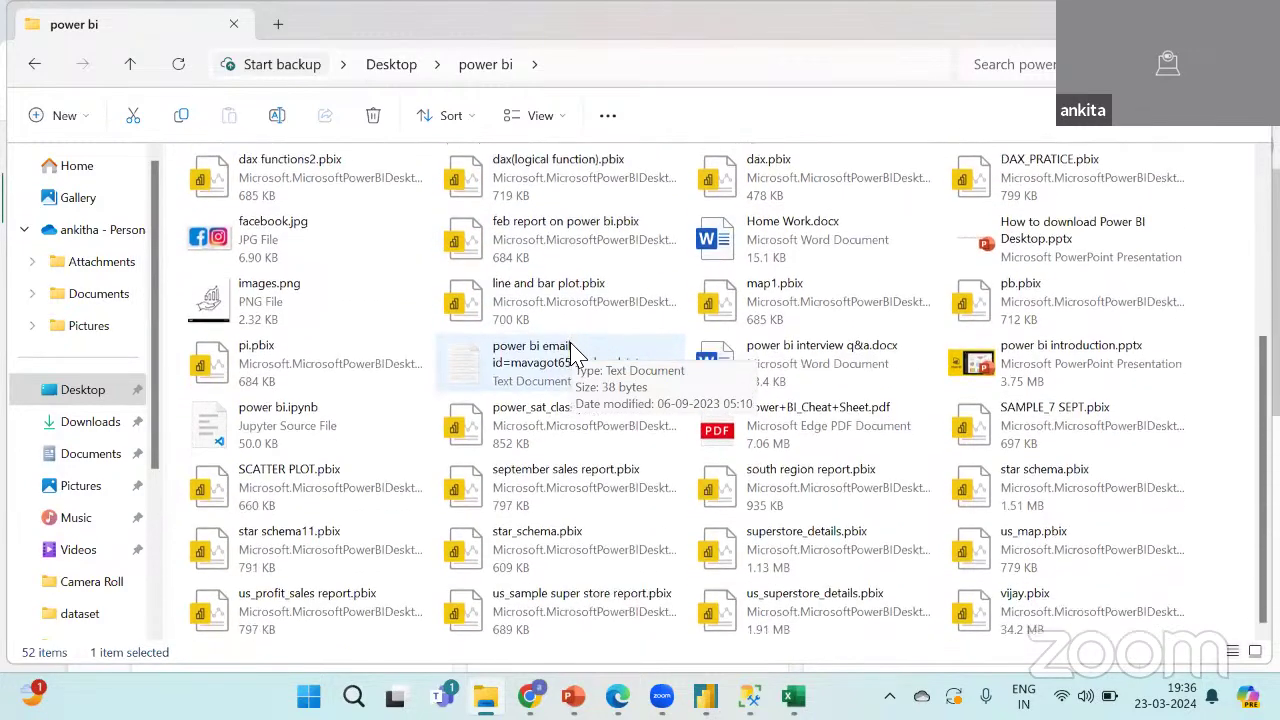
scroll(572, 350, "up", 6)
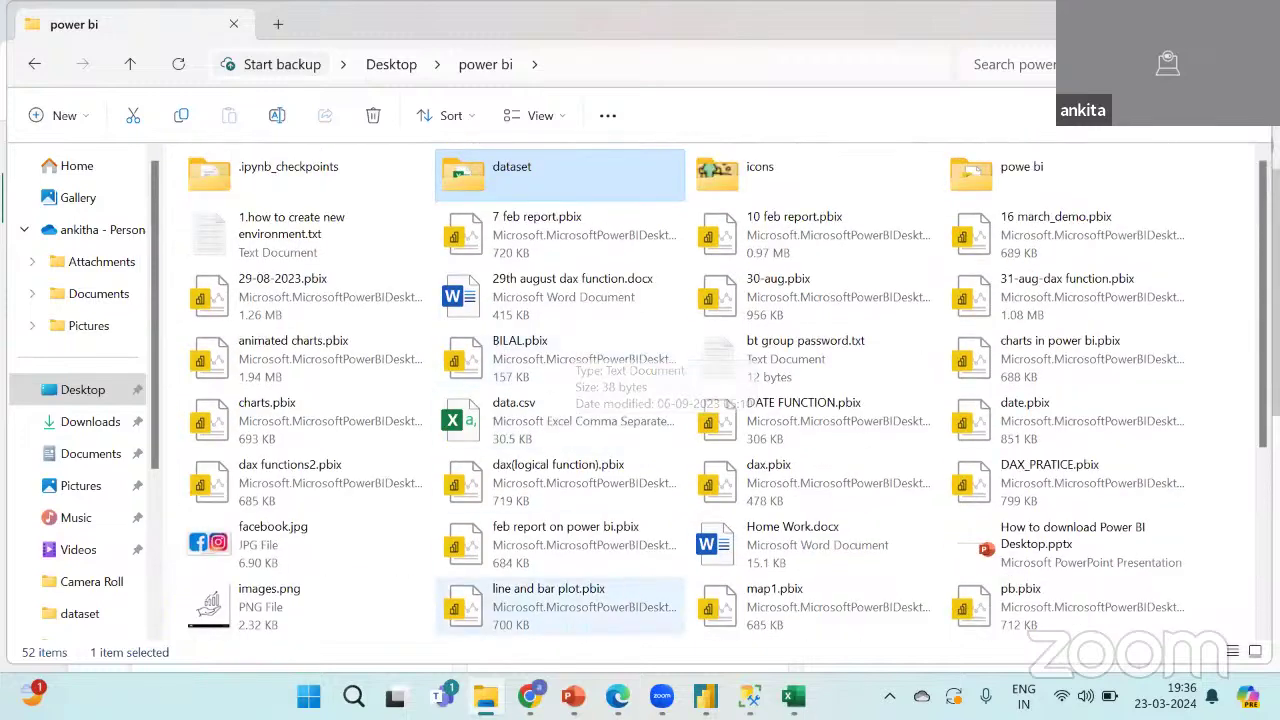
Return to Chrome and search for "power bi sign in" in a new tab.
mouse_move(529, 697)
left_click(530, 595)
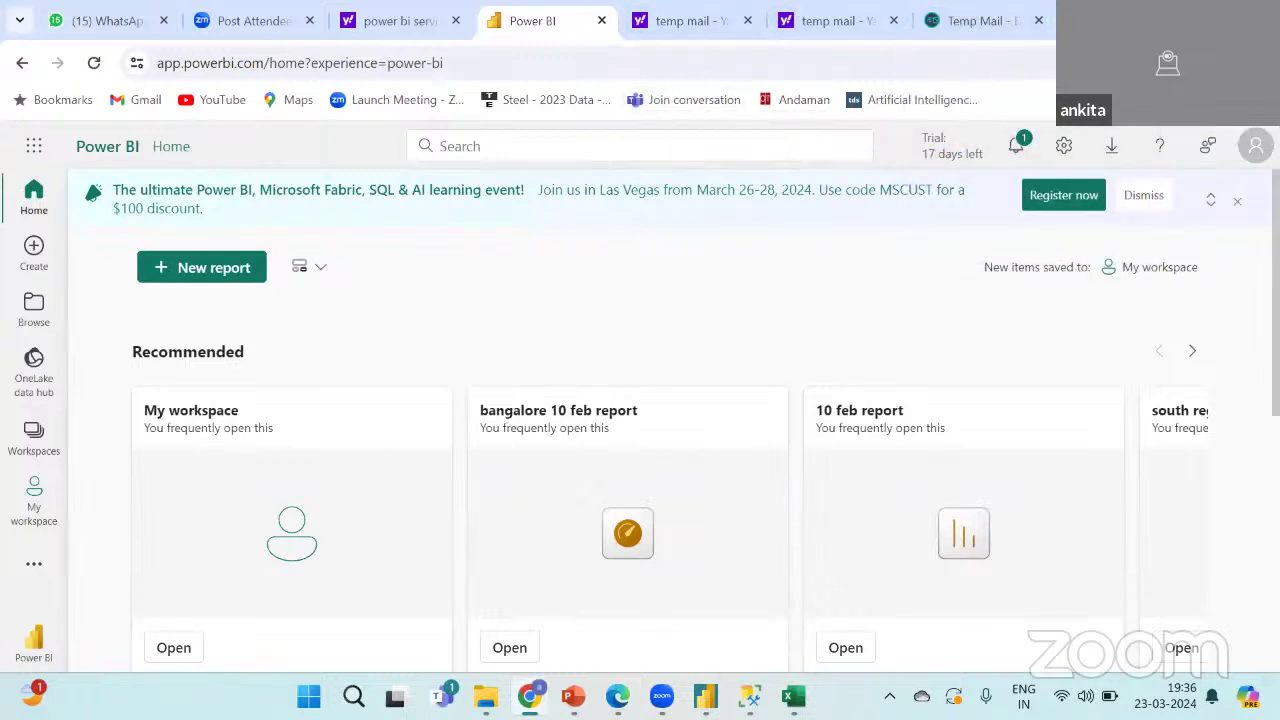
key("ctrl+t")
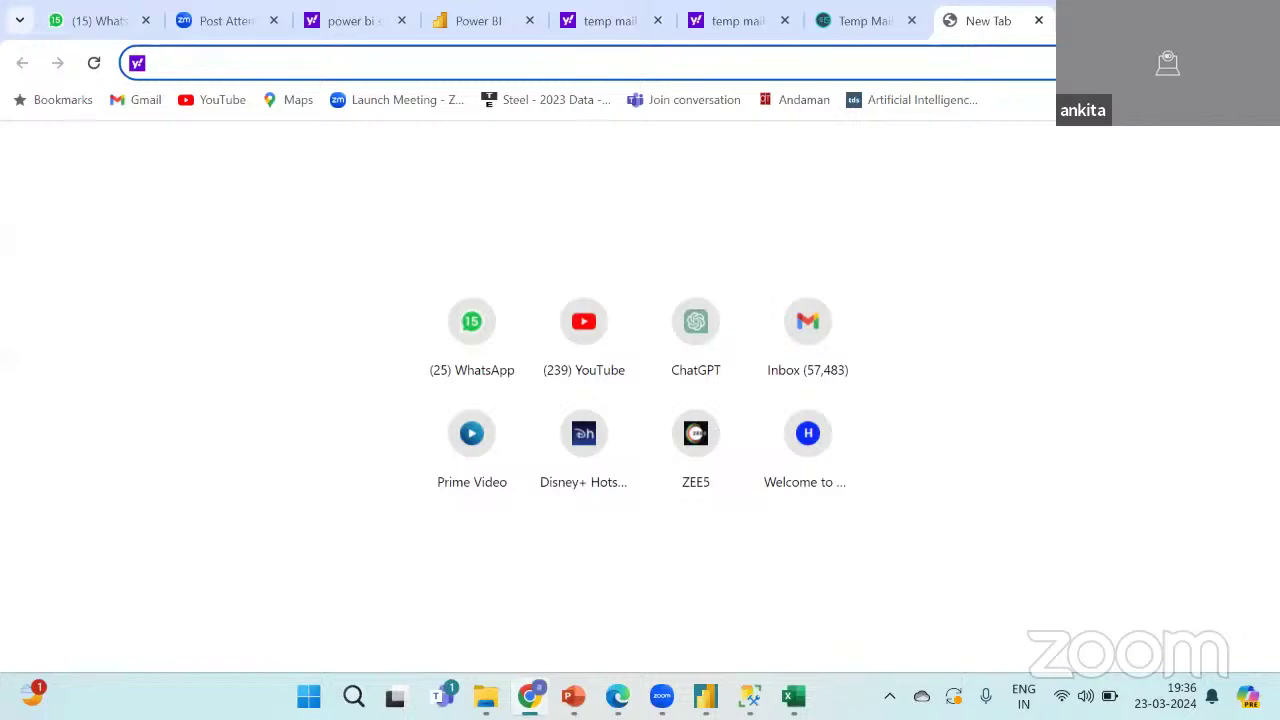
type("power")
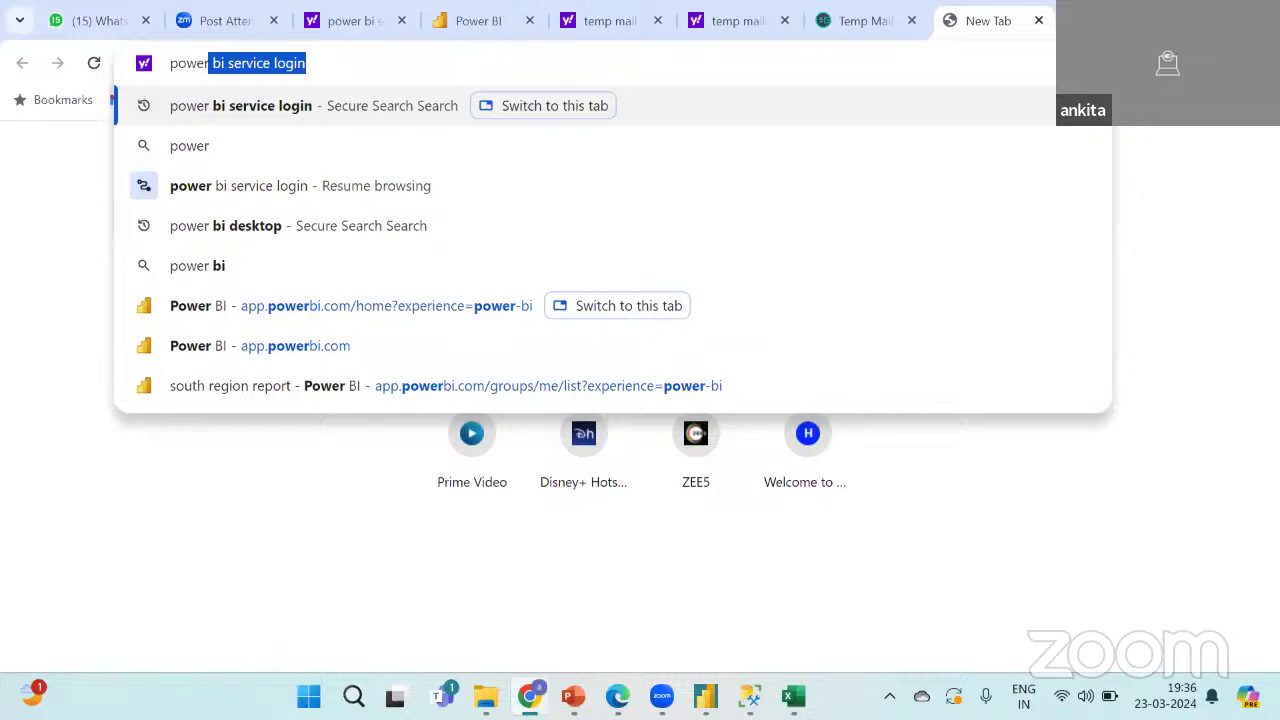
type(" bi sig")
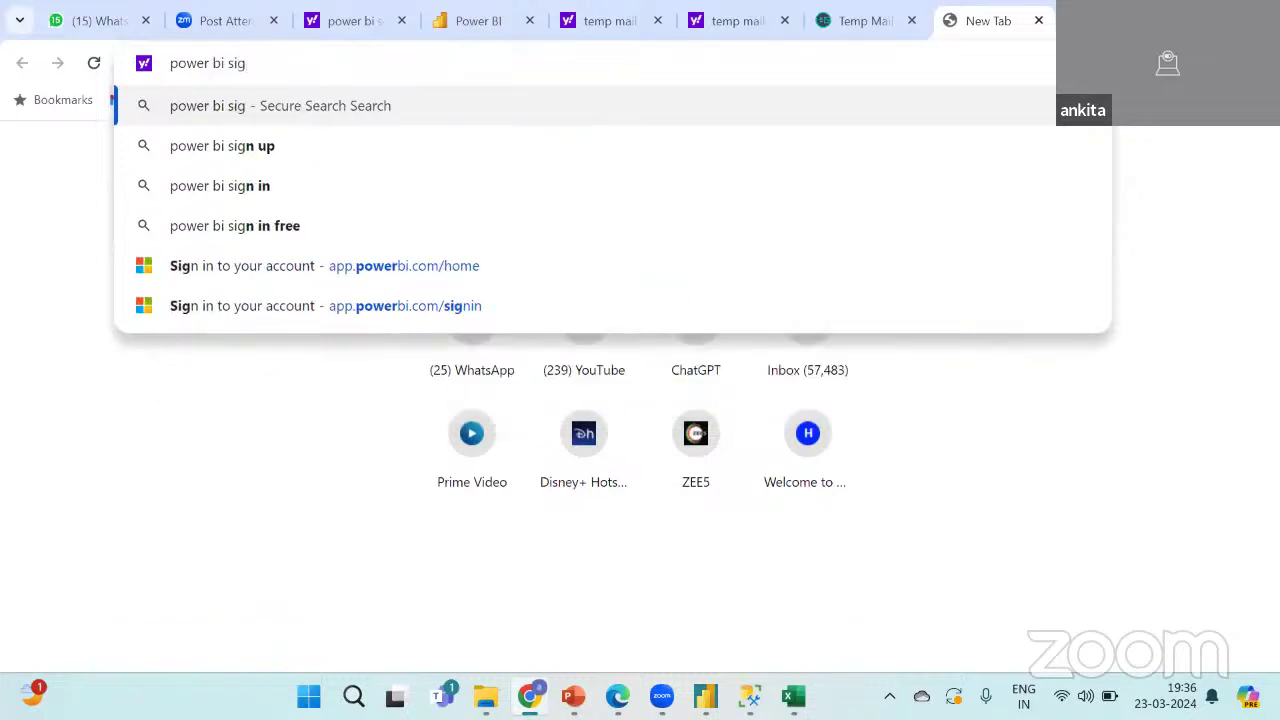
left_click(757, 190)
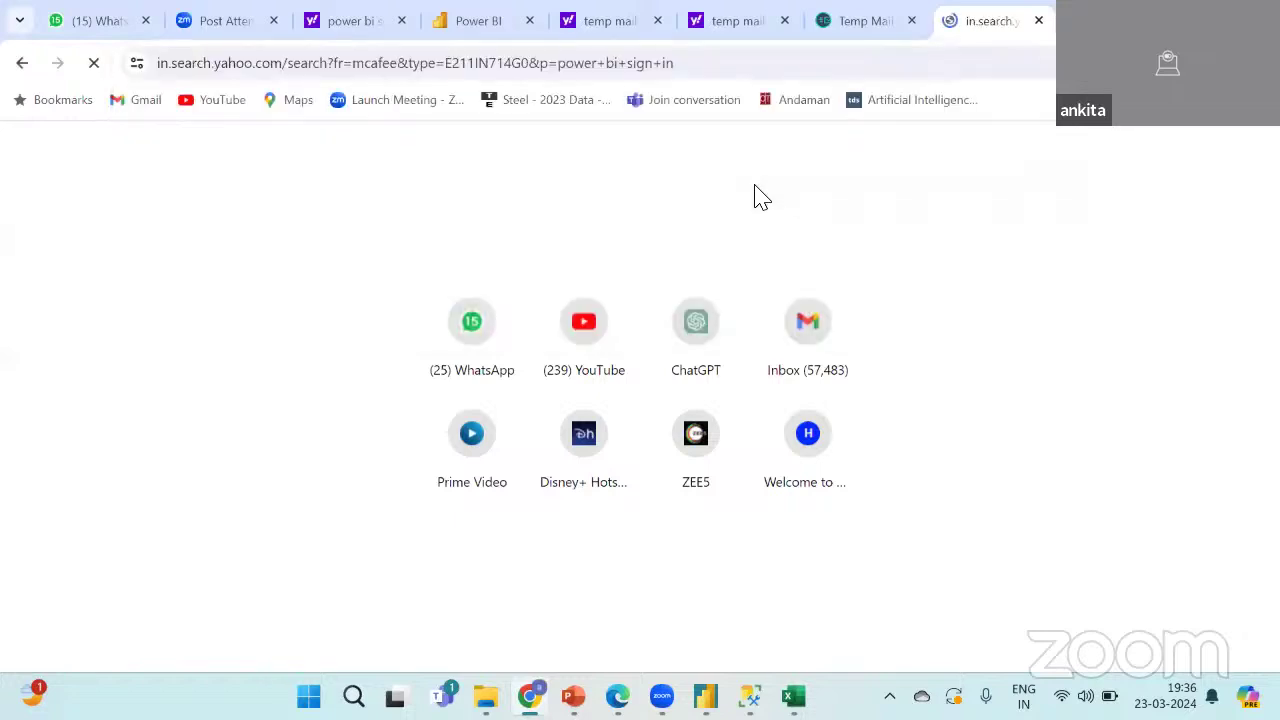
Look over the search results and open "Sign in to your account - Power BI".
scroll(560, 470, "down", 1)
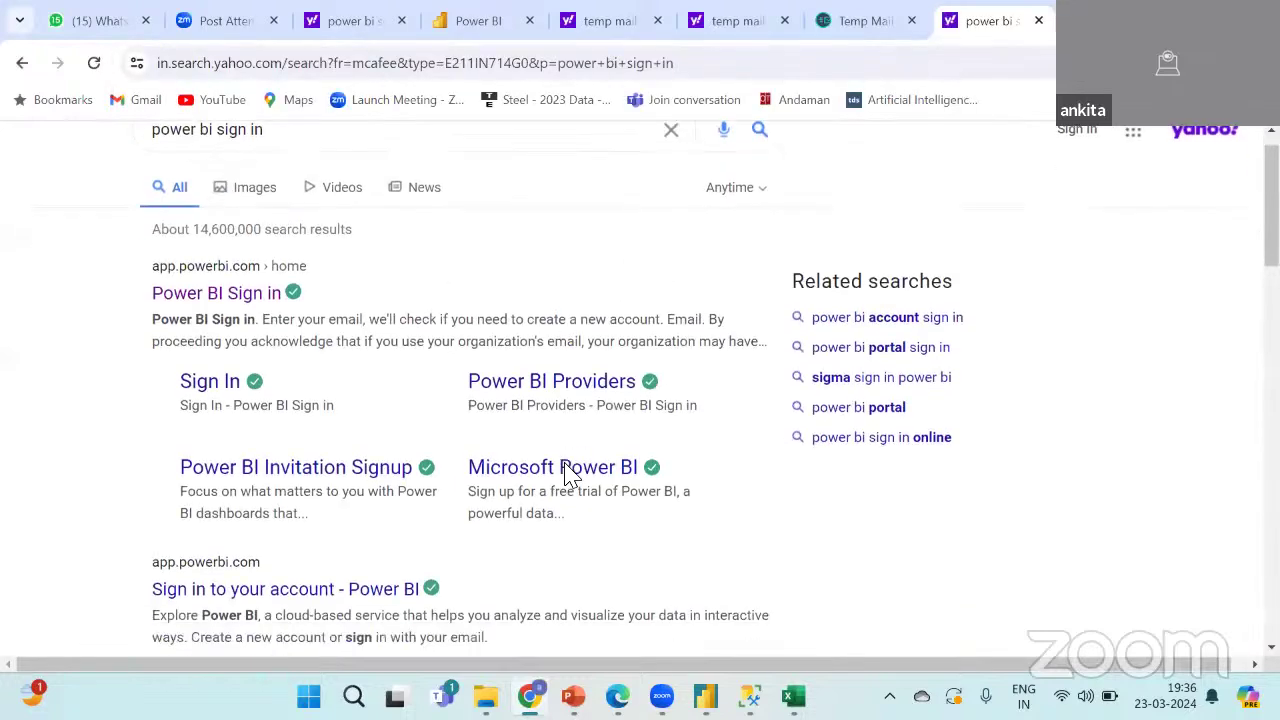
scroll(566, 474, "down", 6)
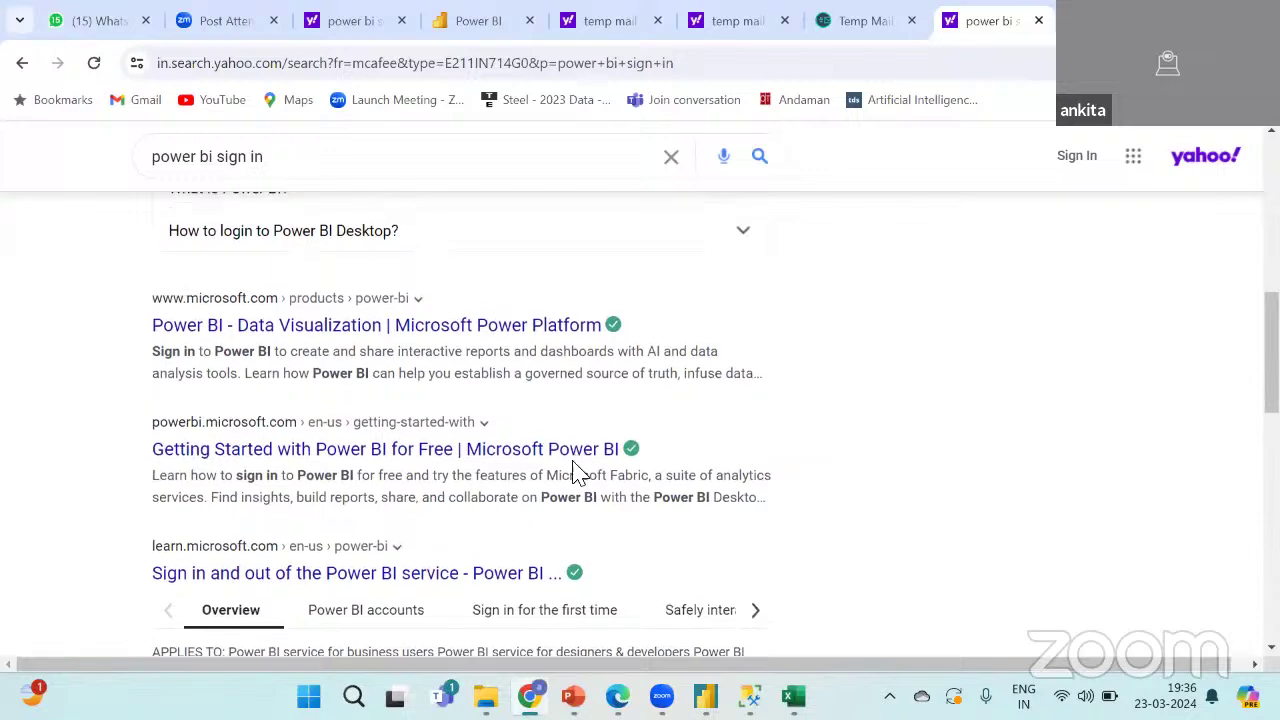
scroll(575, 472, "up", 7)
scroll(575, 472, "down", 2)
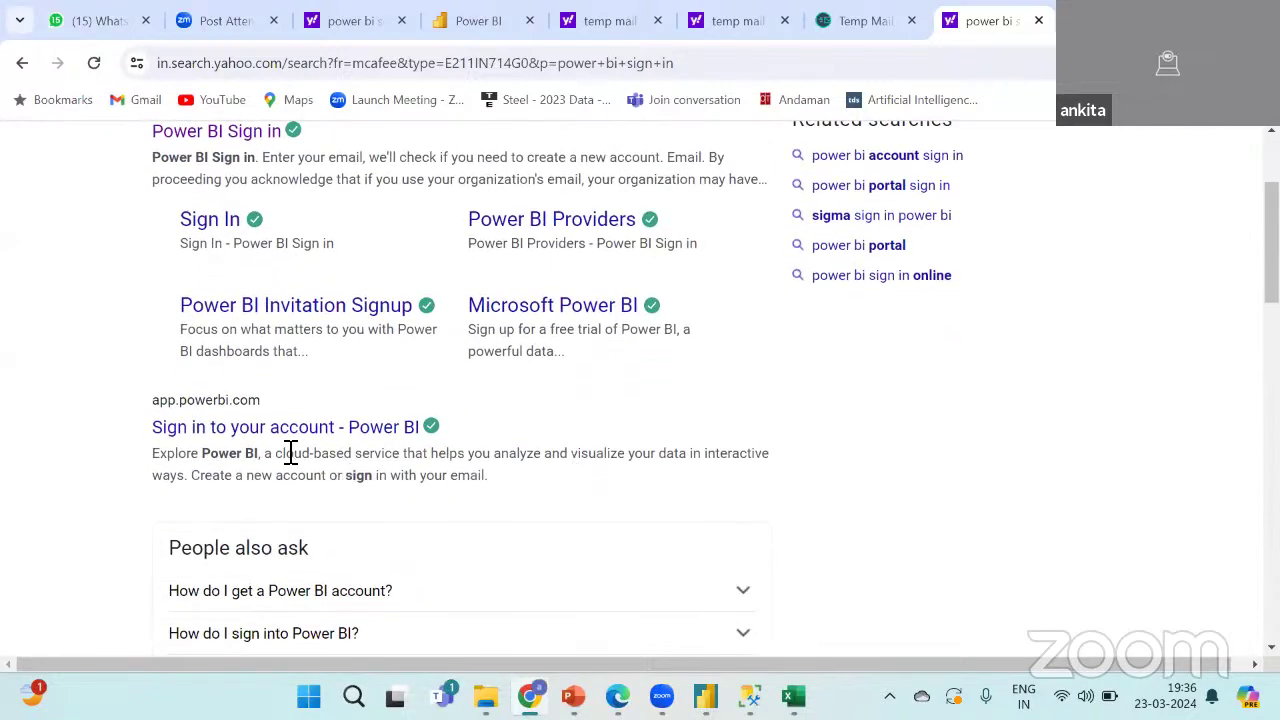
left_click(310, 438)
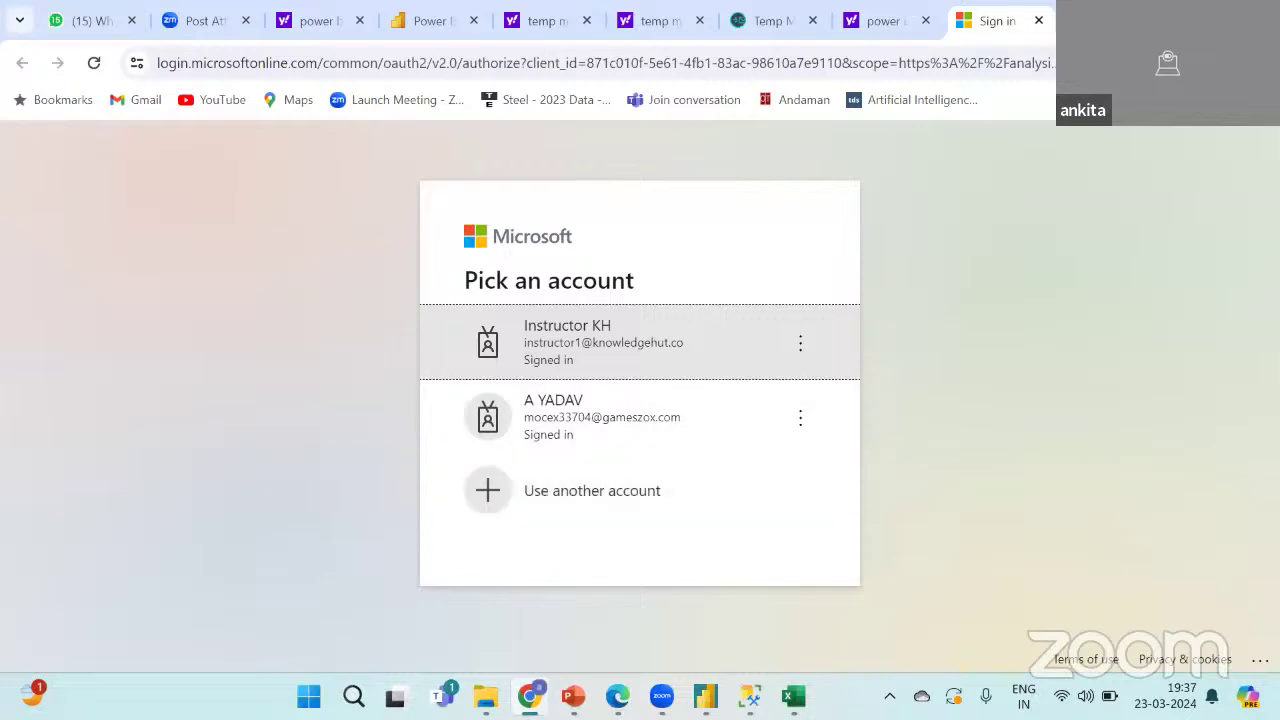
Go back to the existing "power bi service login" search and open its Power BI result.
key("ctrl+t")
type("pow")
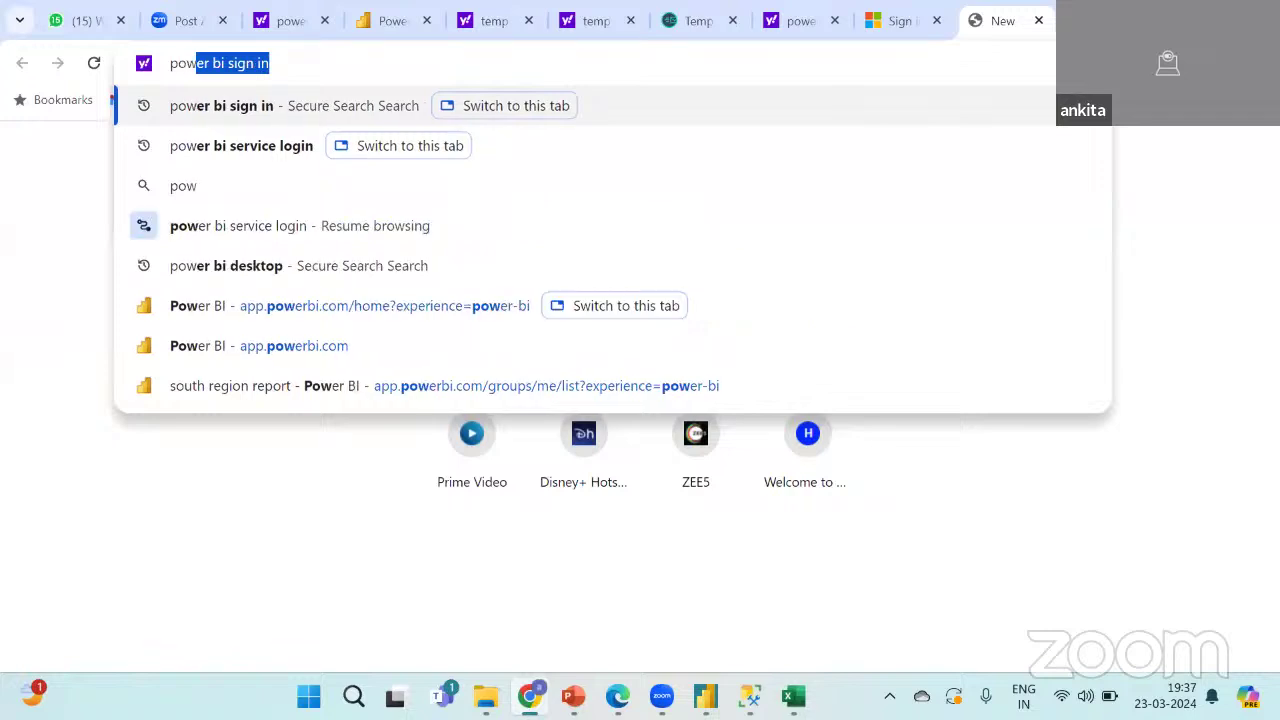
type("er")
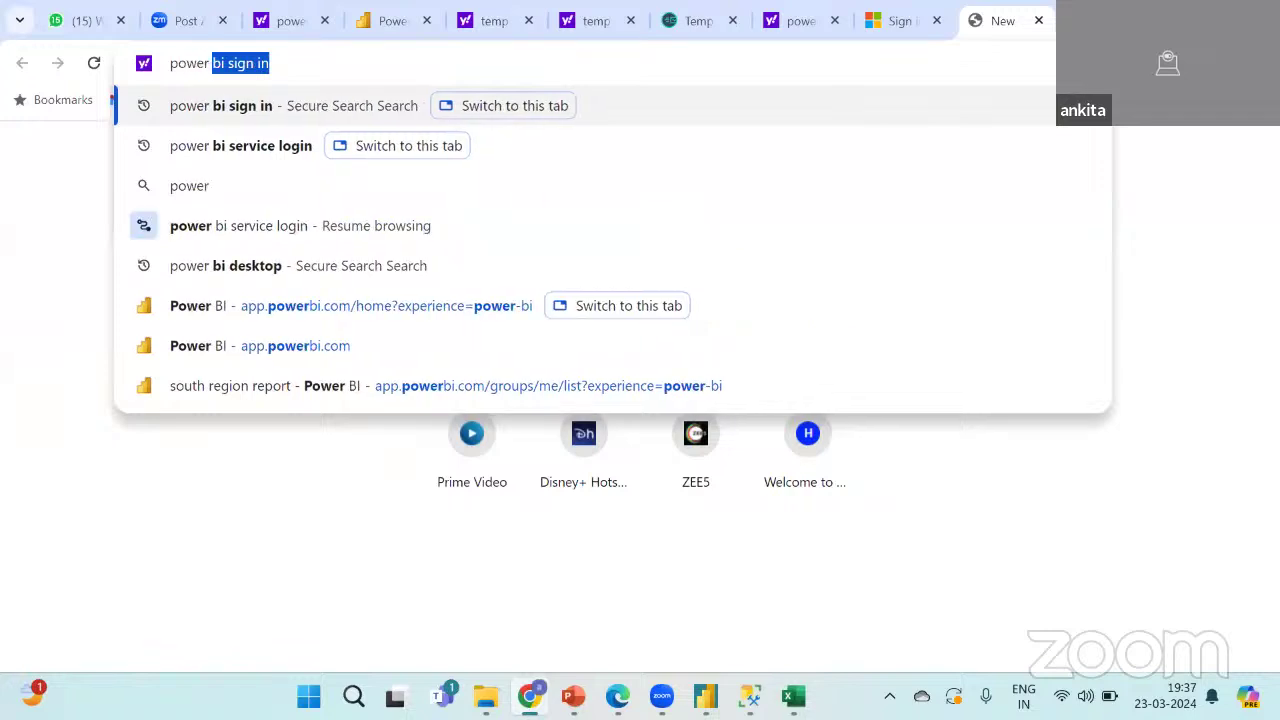
left_click(449, 150)
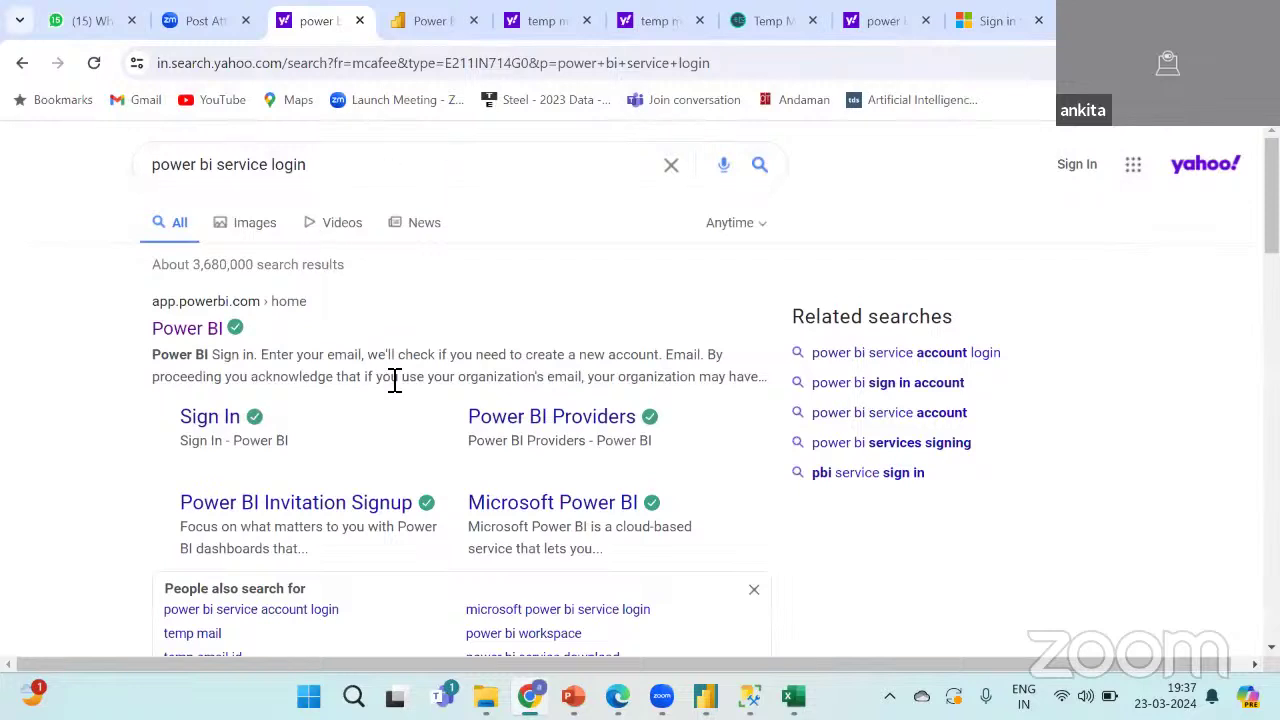
left_click(224, 340)
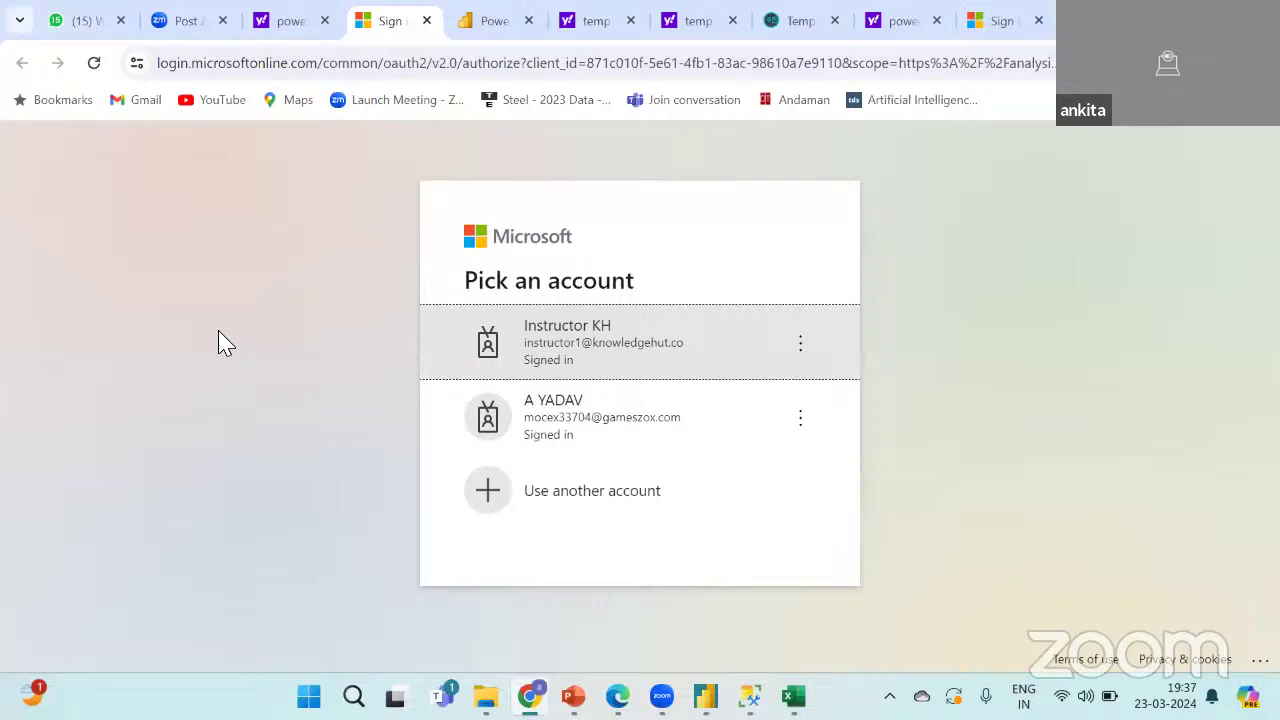
Choose to use another account on the Microsoft sign-in page and clear the prefilled email address.
left_click(572, 508)
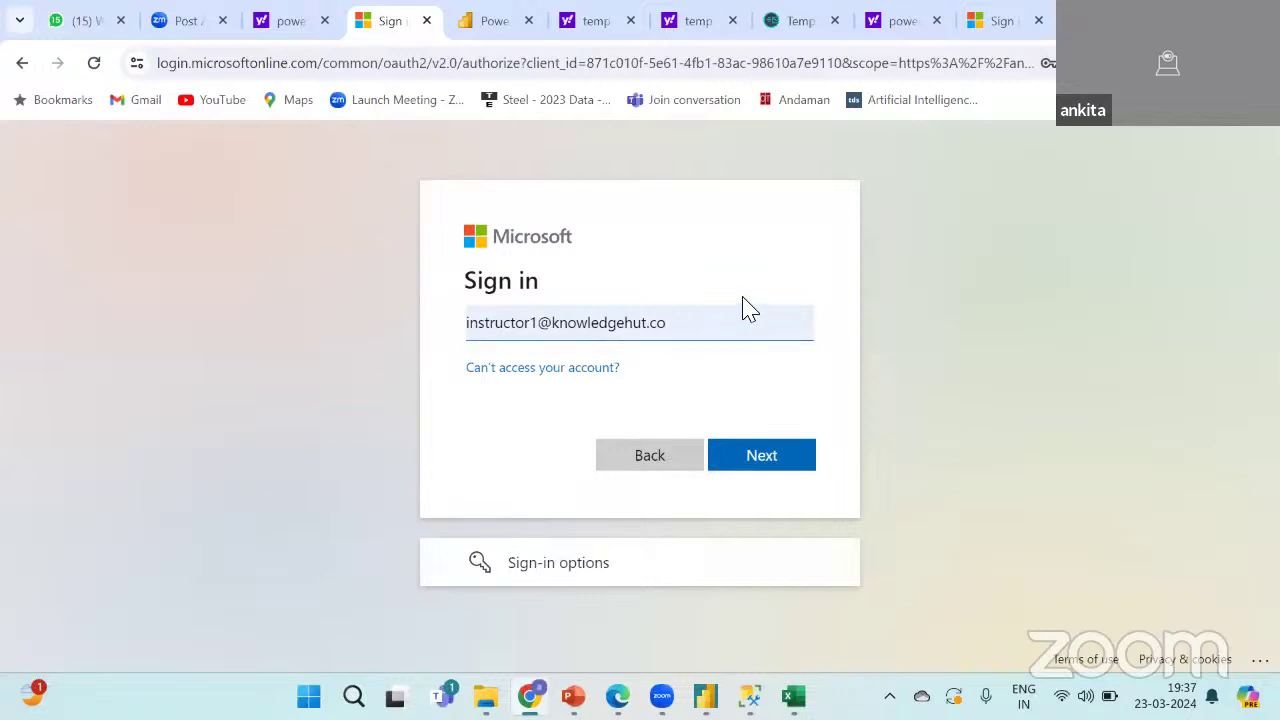
key("BackSpace")
key("BackSpace")
key("BackSpace")
key("BackSpace")
key("BackSpace")
key("BackSpace")
key("BackSpace")
key("BackSpace")
key("BackSpace")
key("BackSpace")
key("BackSpace")
key("BackSpace")
key("BackSpace")
key("BackSpace")
key("BackSpace")
key("BackSpace")
key("BackSpace")
key("BackSpace")
key("BackSpace")
key("BackSpace")
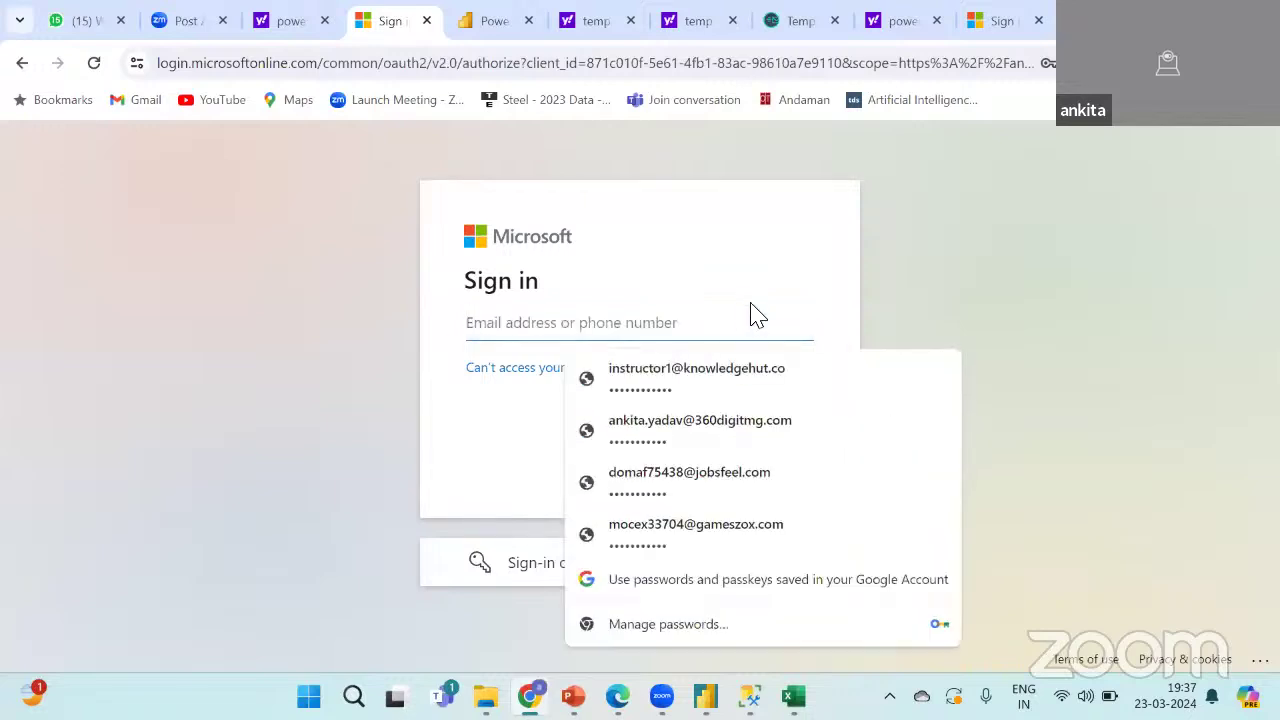
Reload the Temp Mail page to check its generated email address, and close the page.
left_click(797, 24)
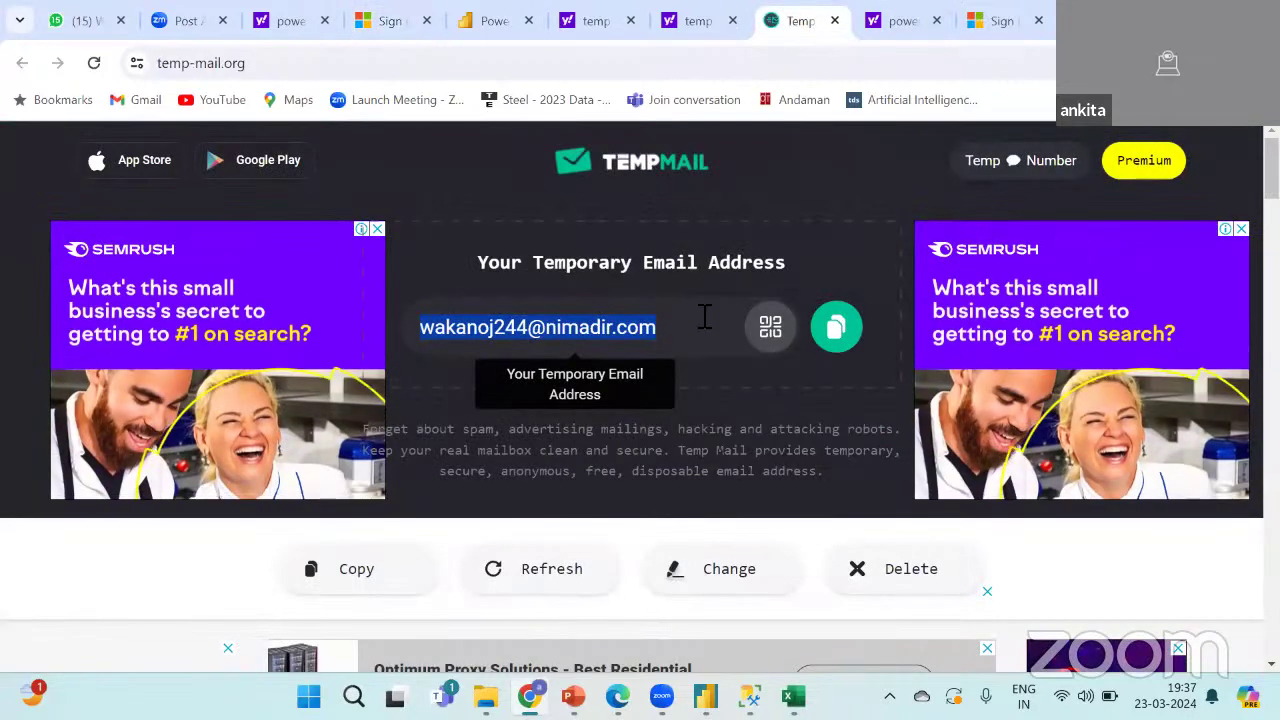
left_click(94, 63)
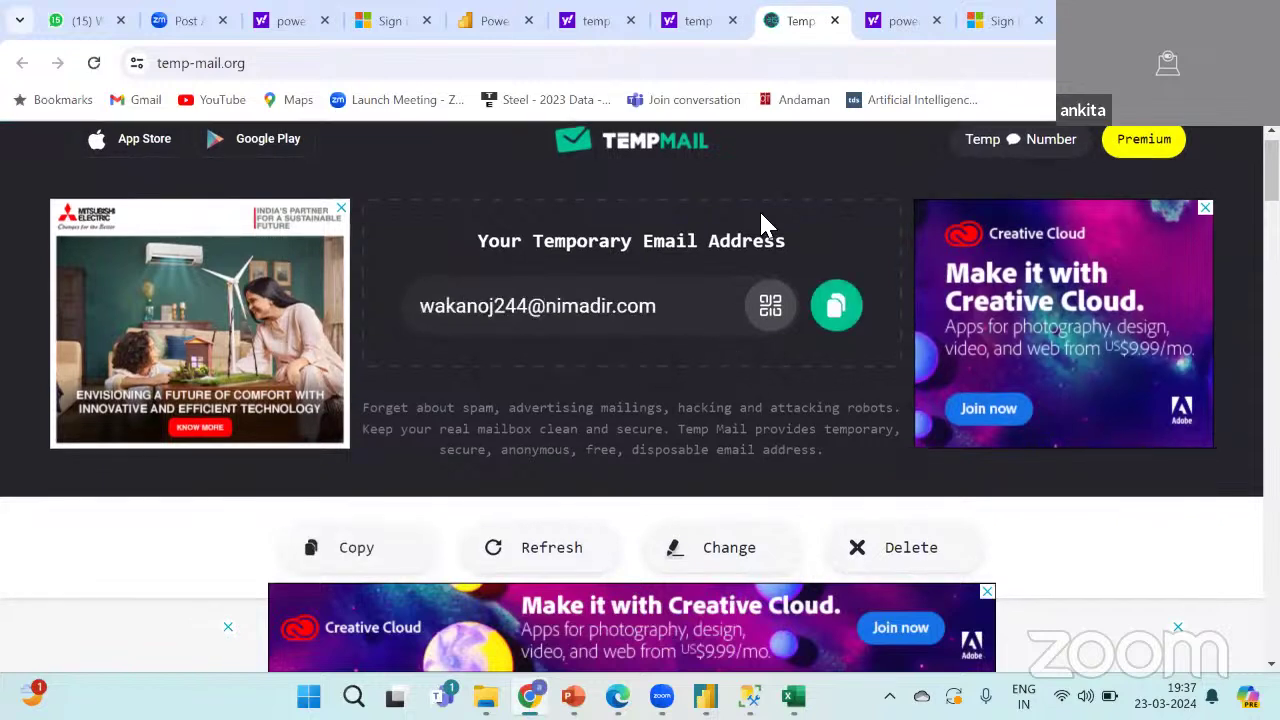
left_click(836, 21)
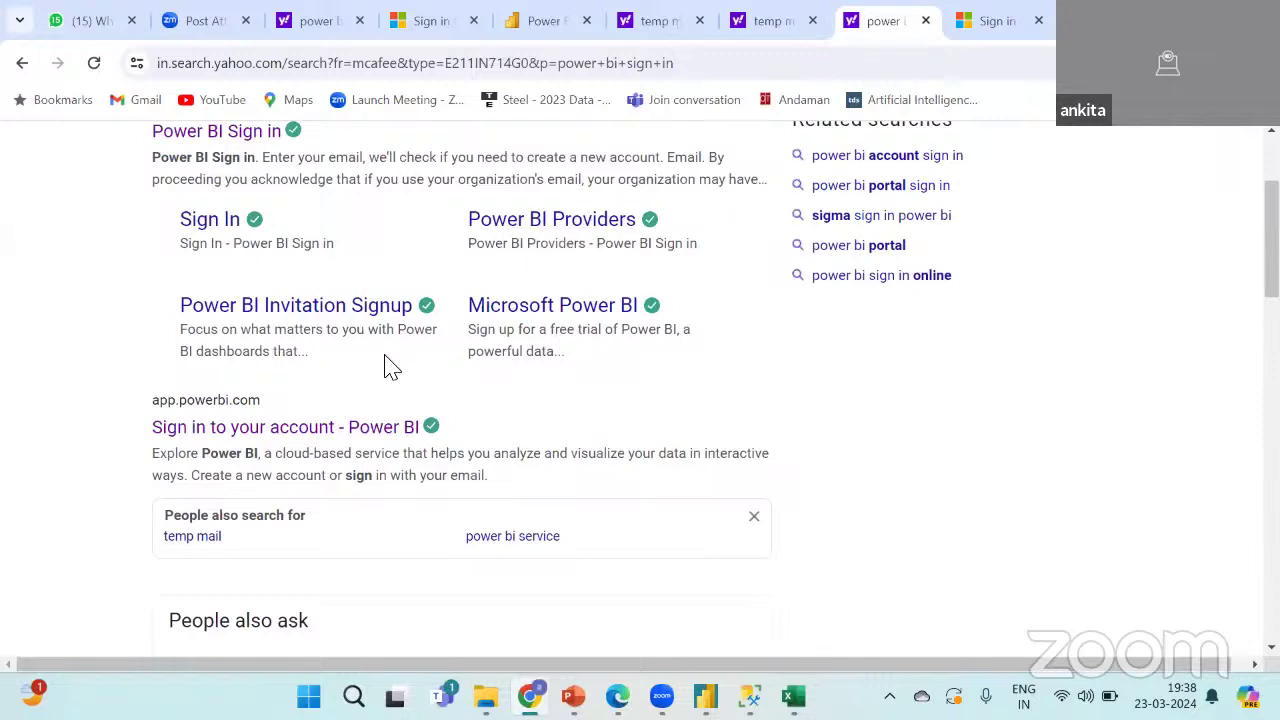
Reopen the Power BI account sign-in page, check the "temp mail" search results, and return to the Microsoft account picker.
left_click(247, 440)
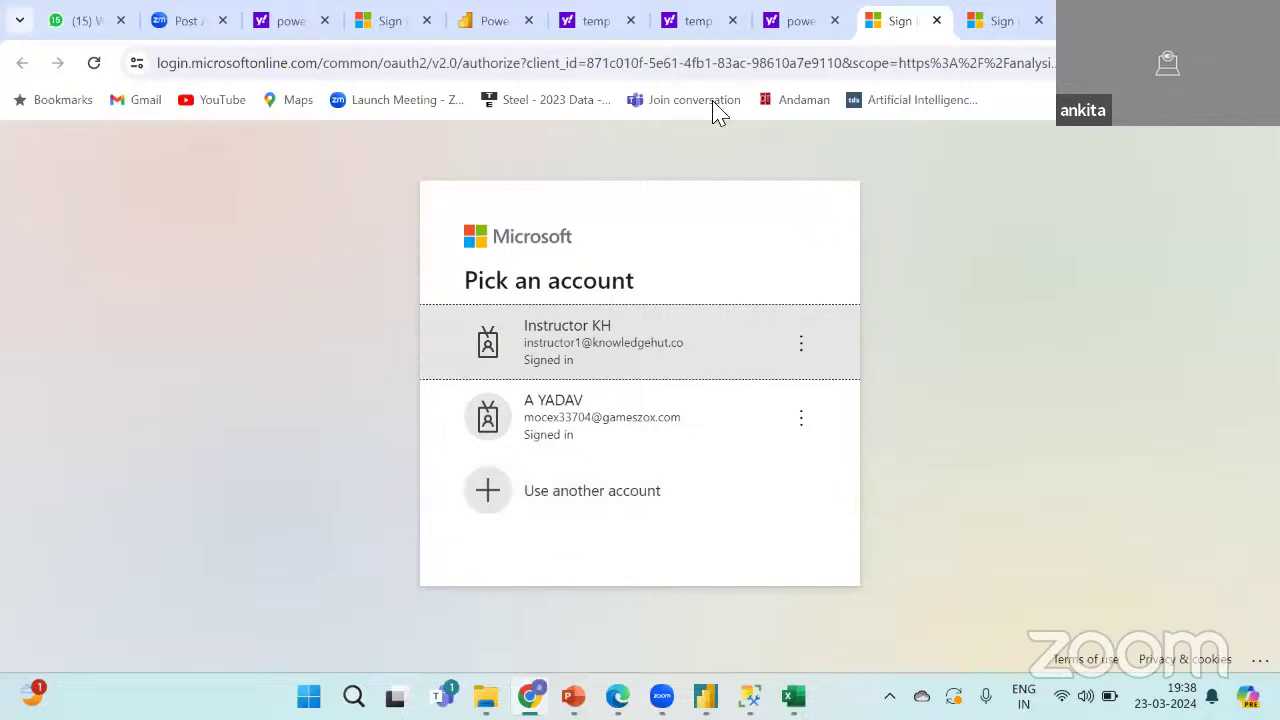
left_click(585, 31)
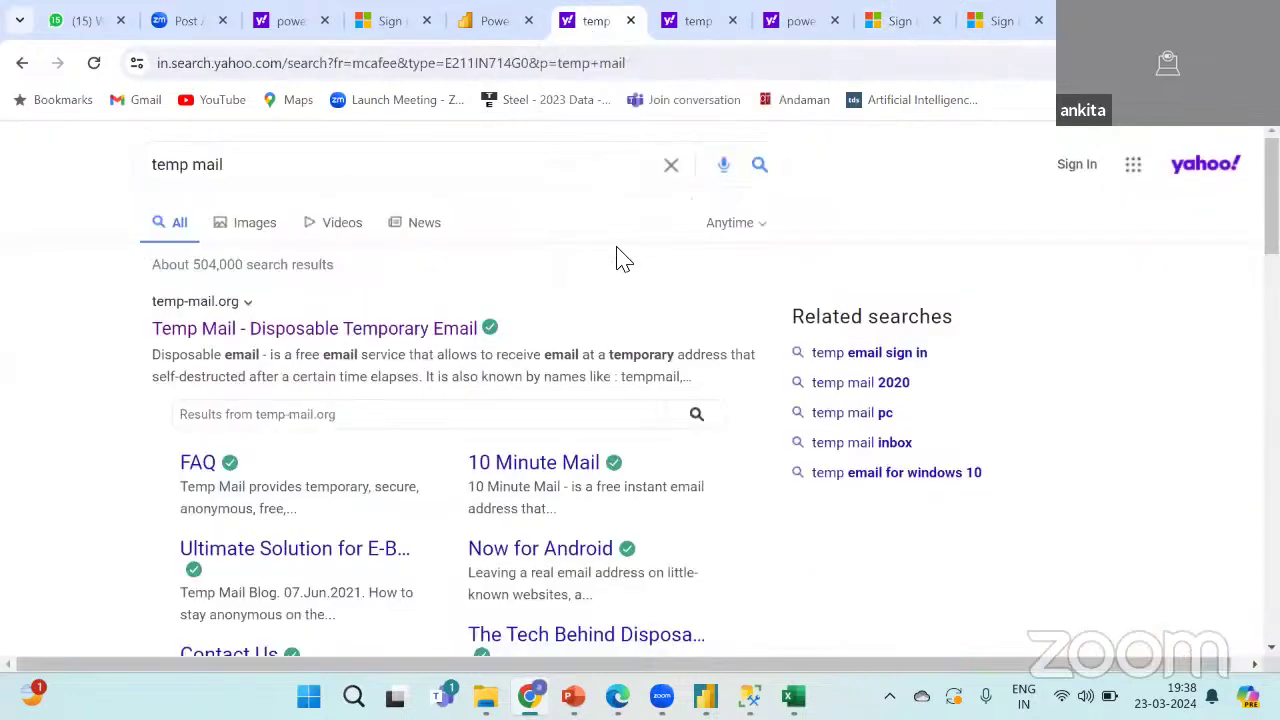
left_click(995, 40)
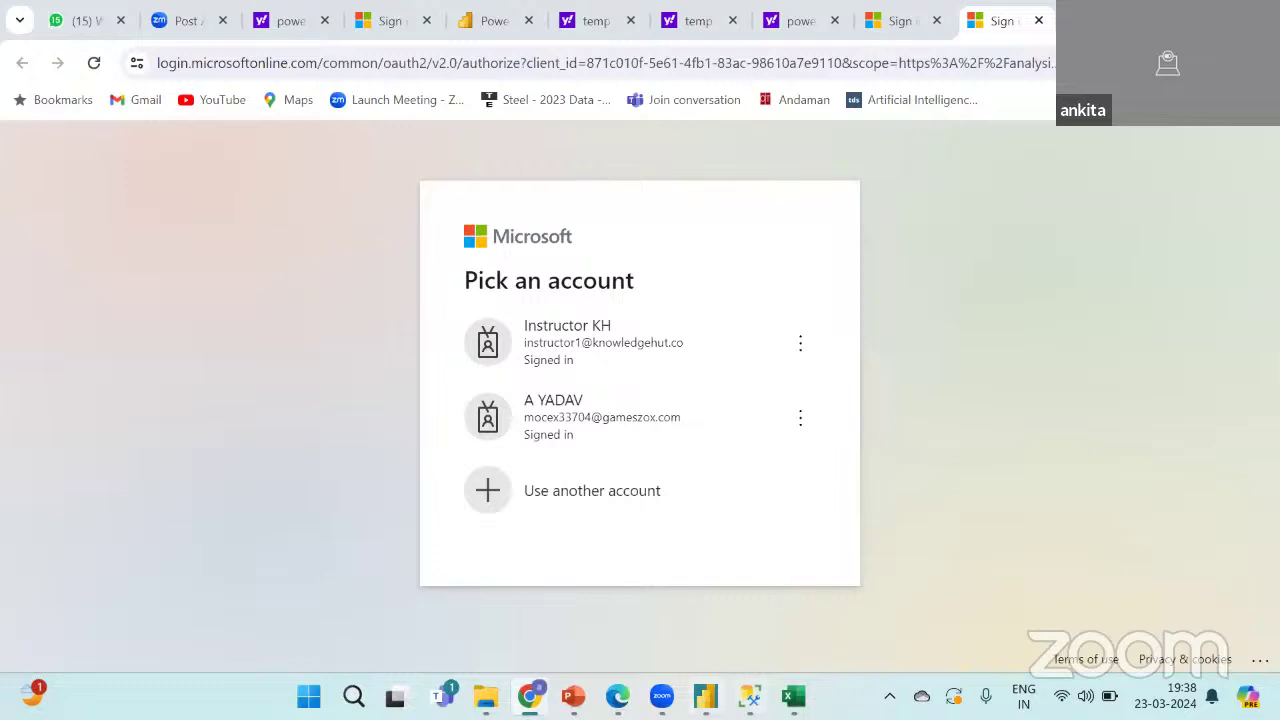
Switch to Power BI Desktop and add a new page to the report.
mouse_move(718, 692)
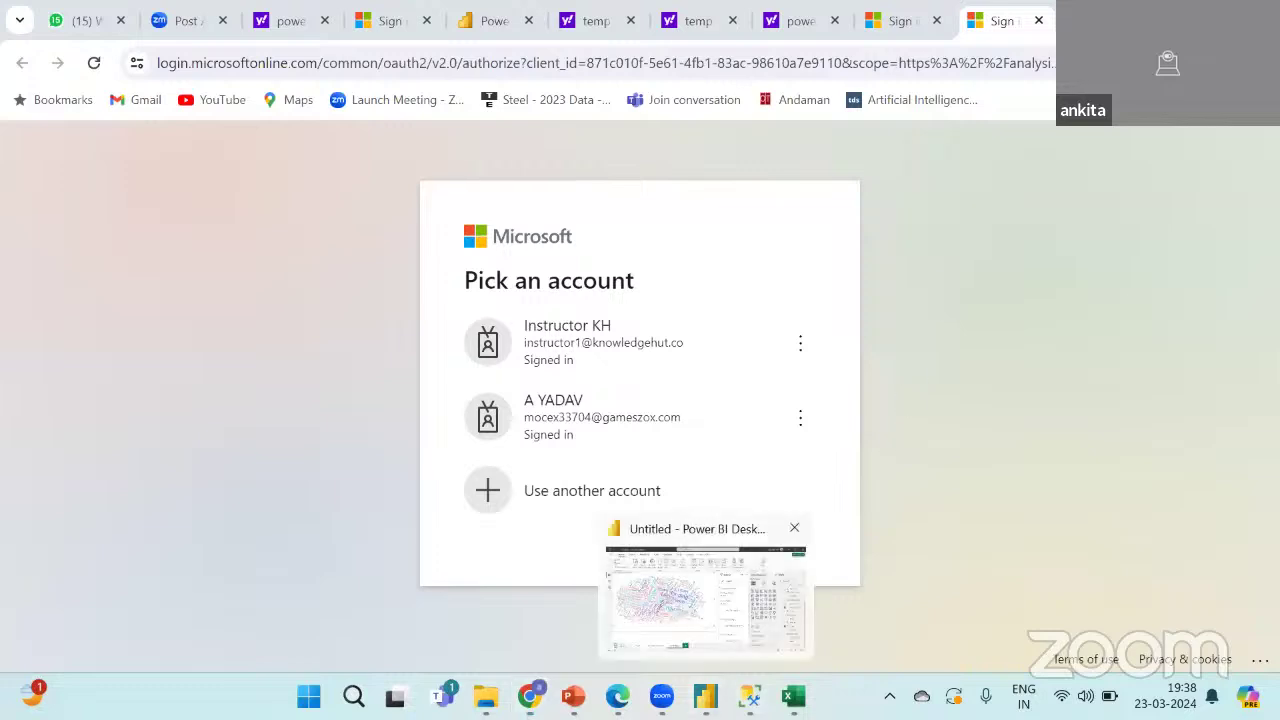
left_click(705, 598)
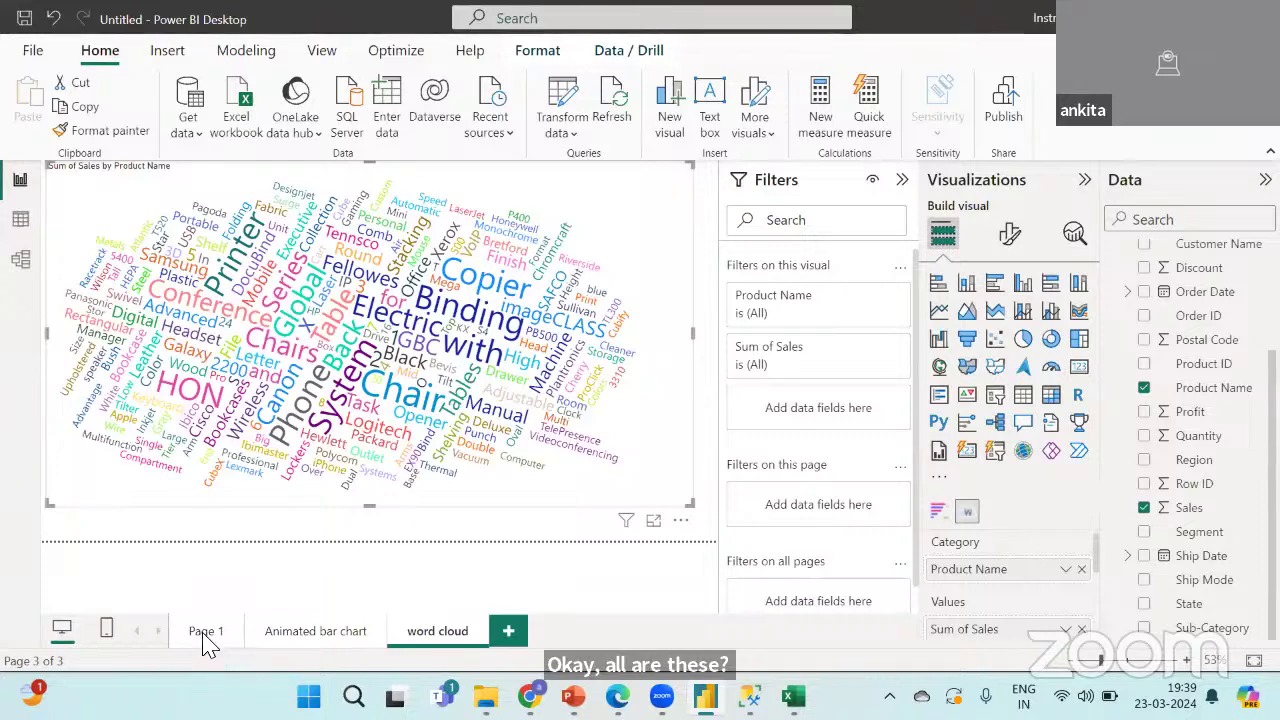
left_click(509, 631)
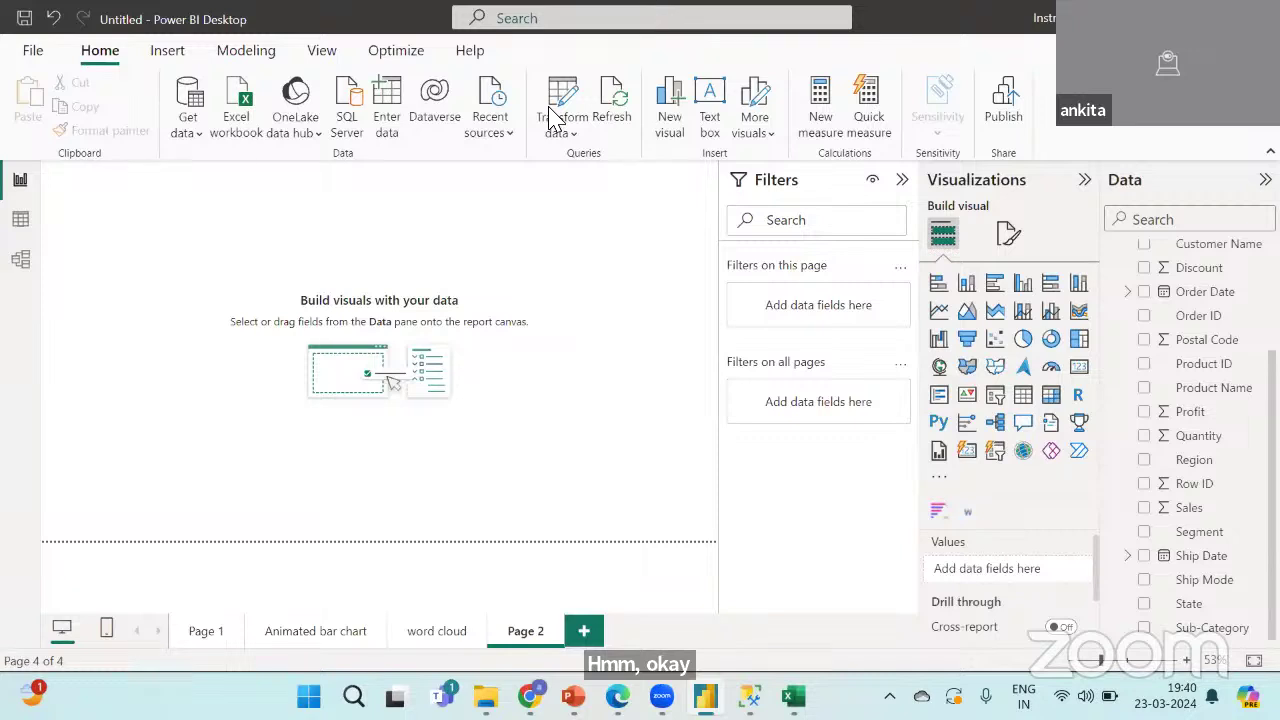
Create a stacked bar chart of Sales by Sub-Category on Page 2 and enlarge it in the page's lower-right area.
left_click(941, 287)
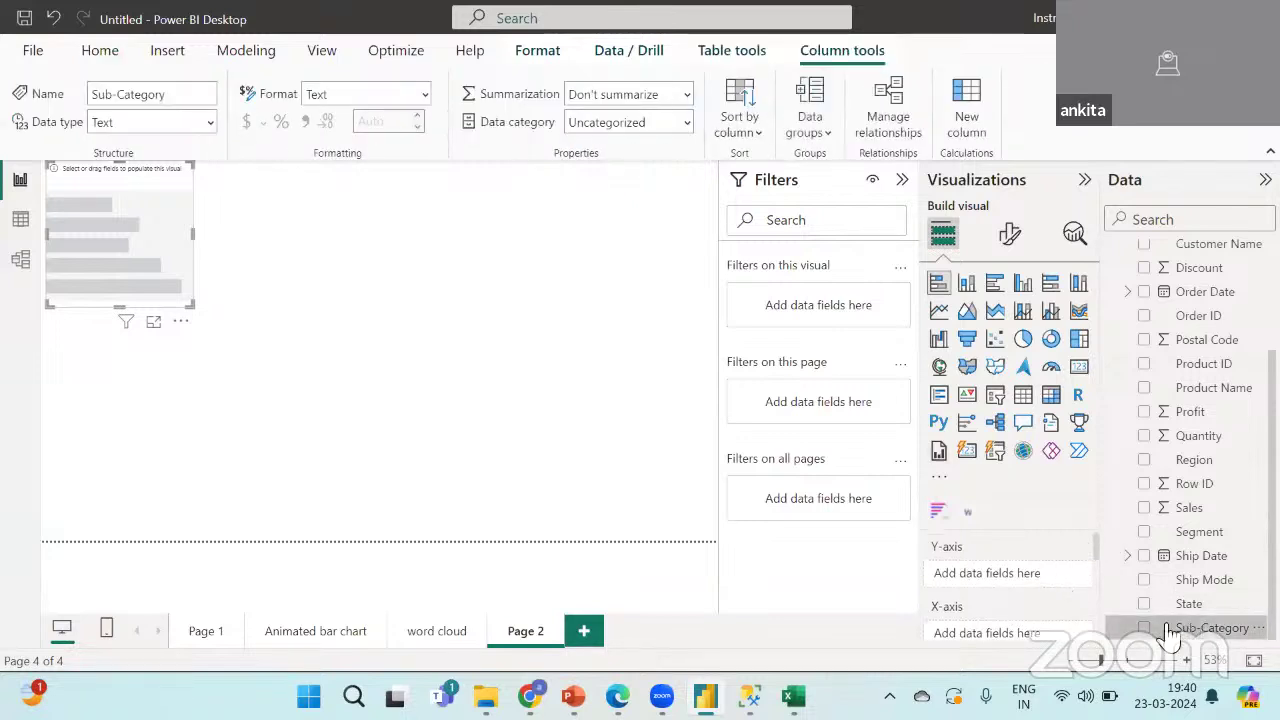
left_click_drag(1170, 632, 1006, 586)
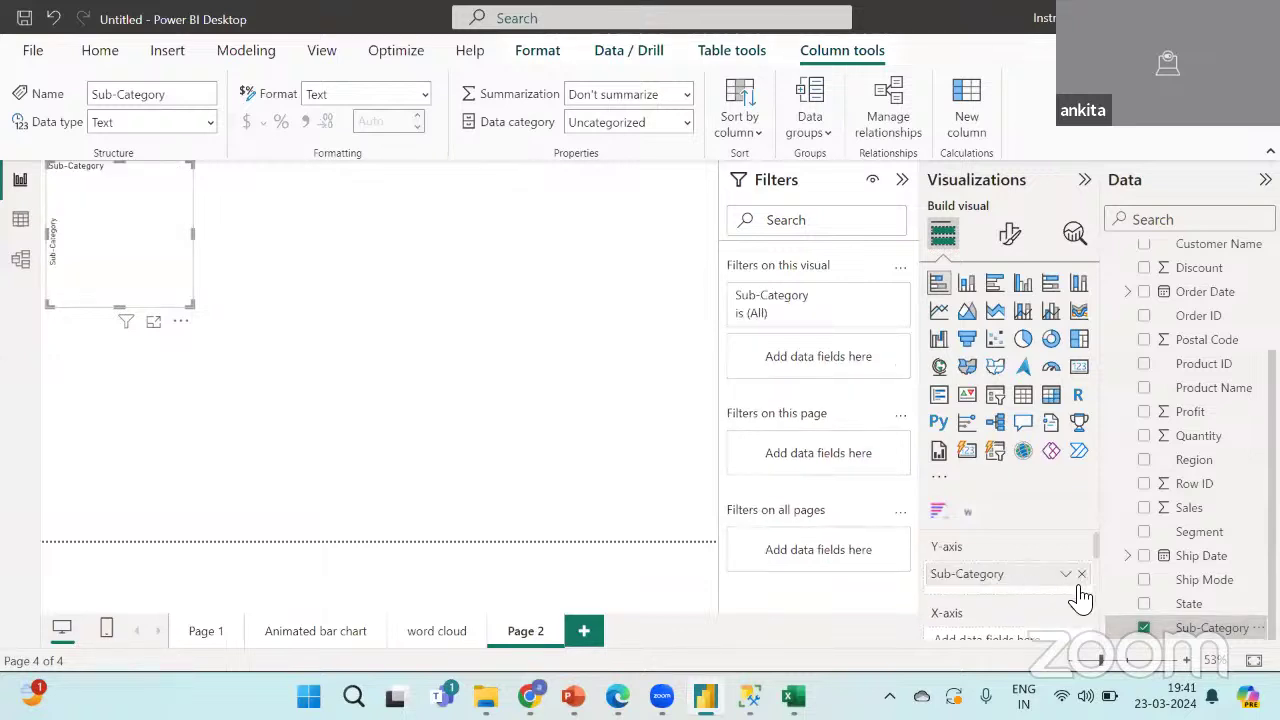
left_click_drag(1195, 508, 1030, 645)
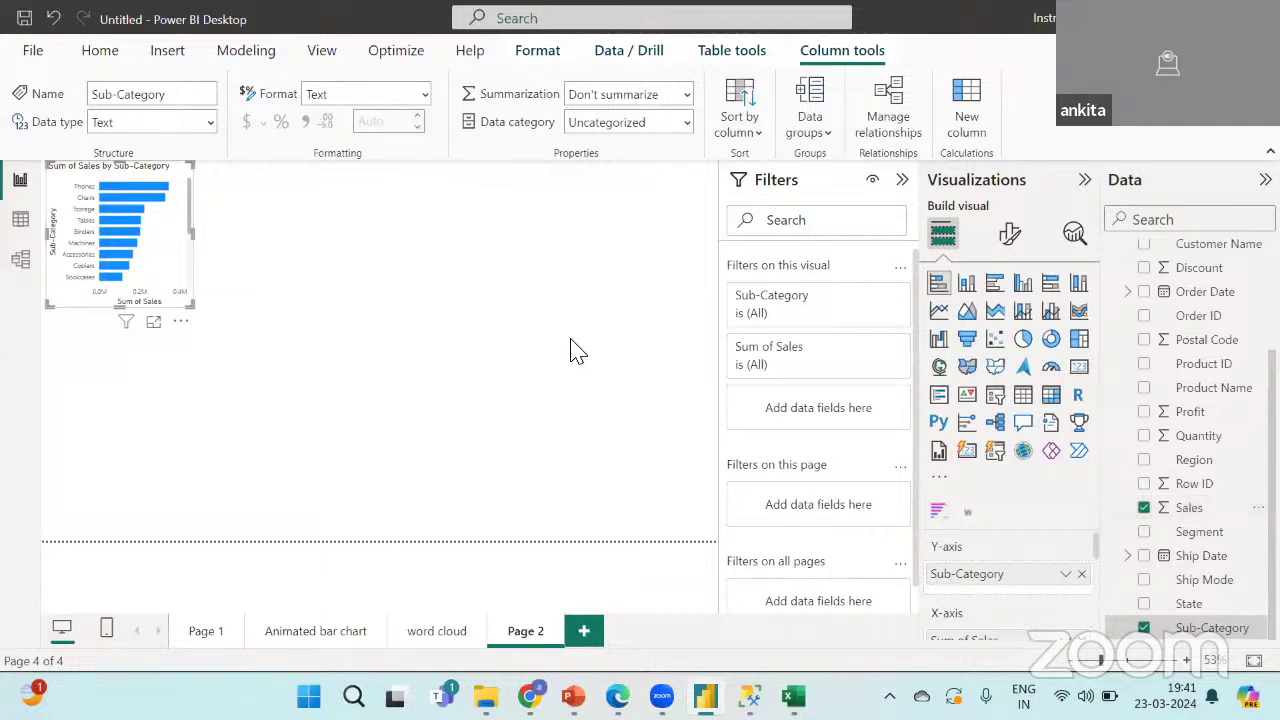
left_click_drag(190, 304, 368, 424)
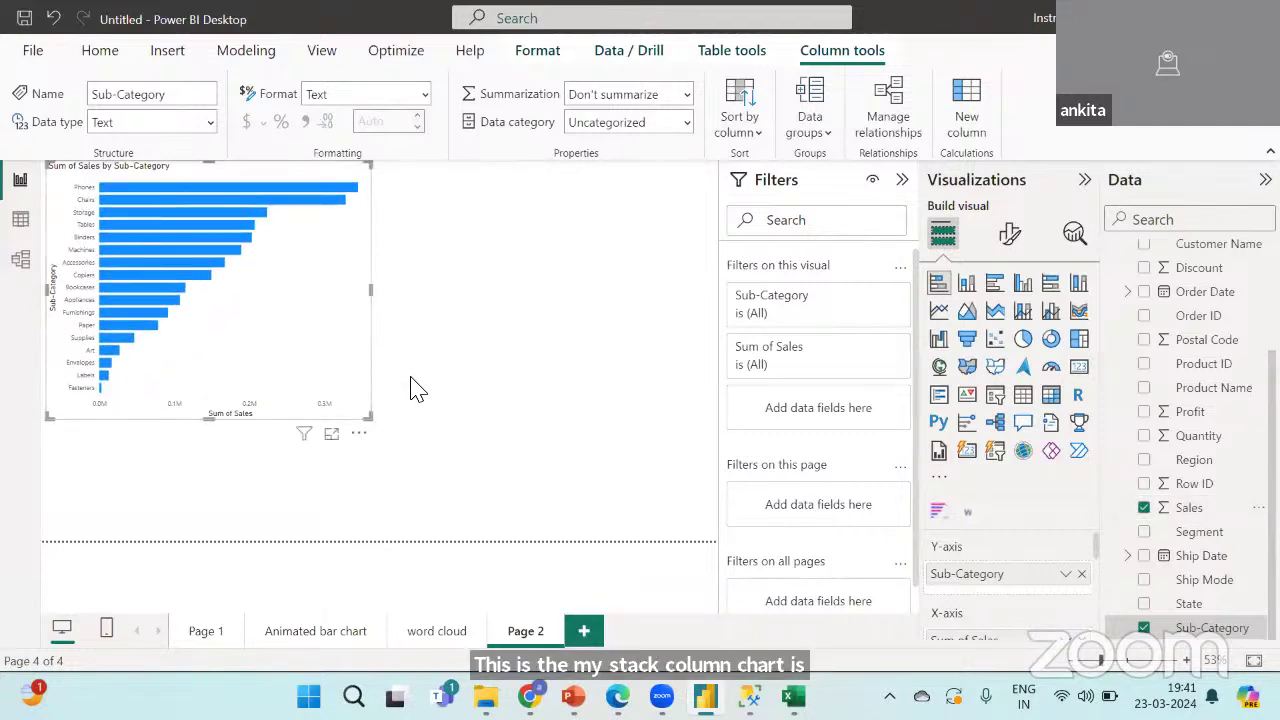
left_click_drag(349, 289, 674, 414)
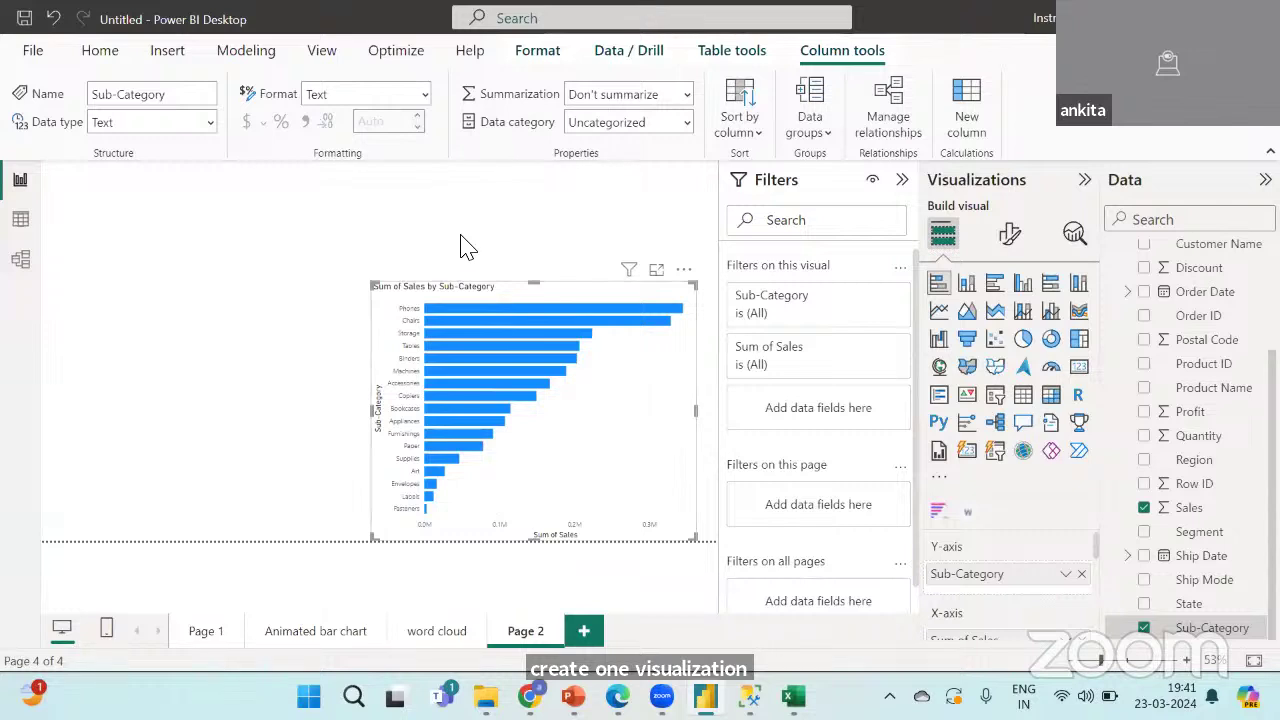
left_click(340, 330)
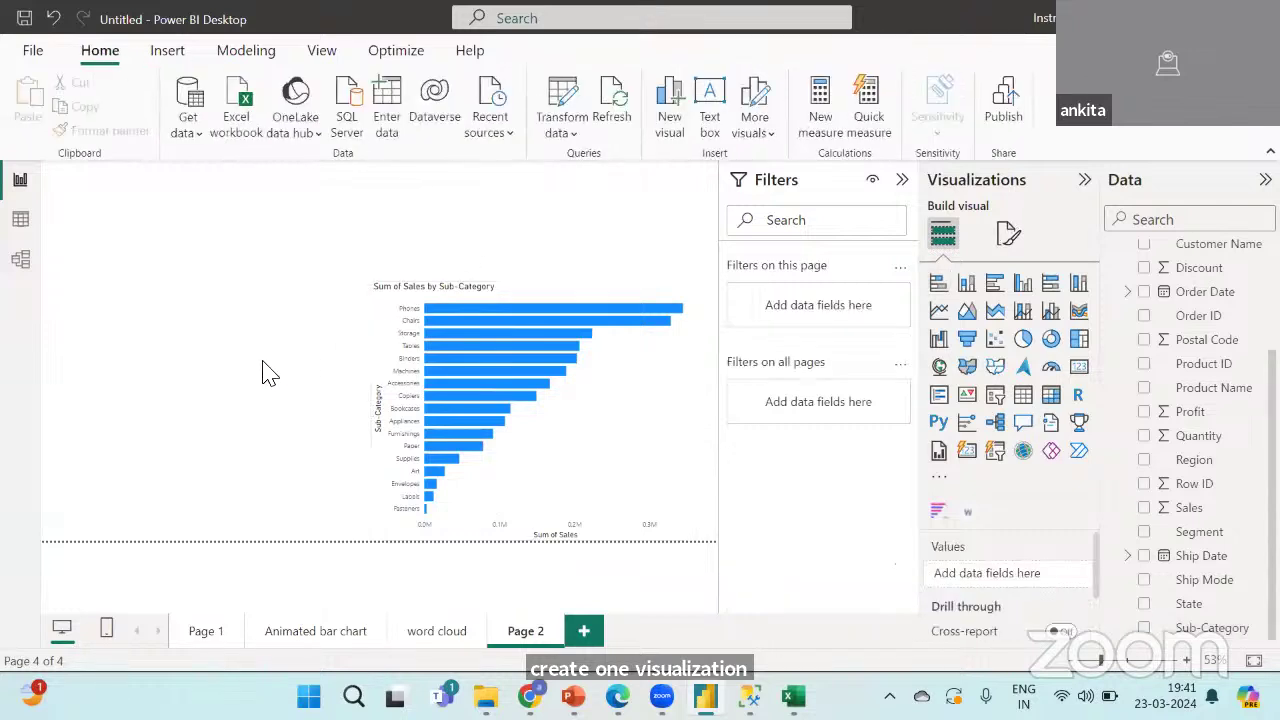
Add a donut chart to Page 2 with Segment as the legend and Profit as the values.
left_click(1051, 339)
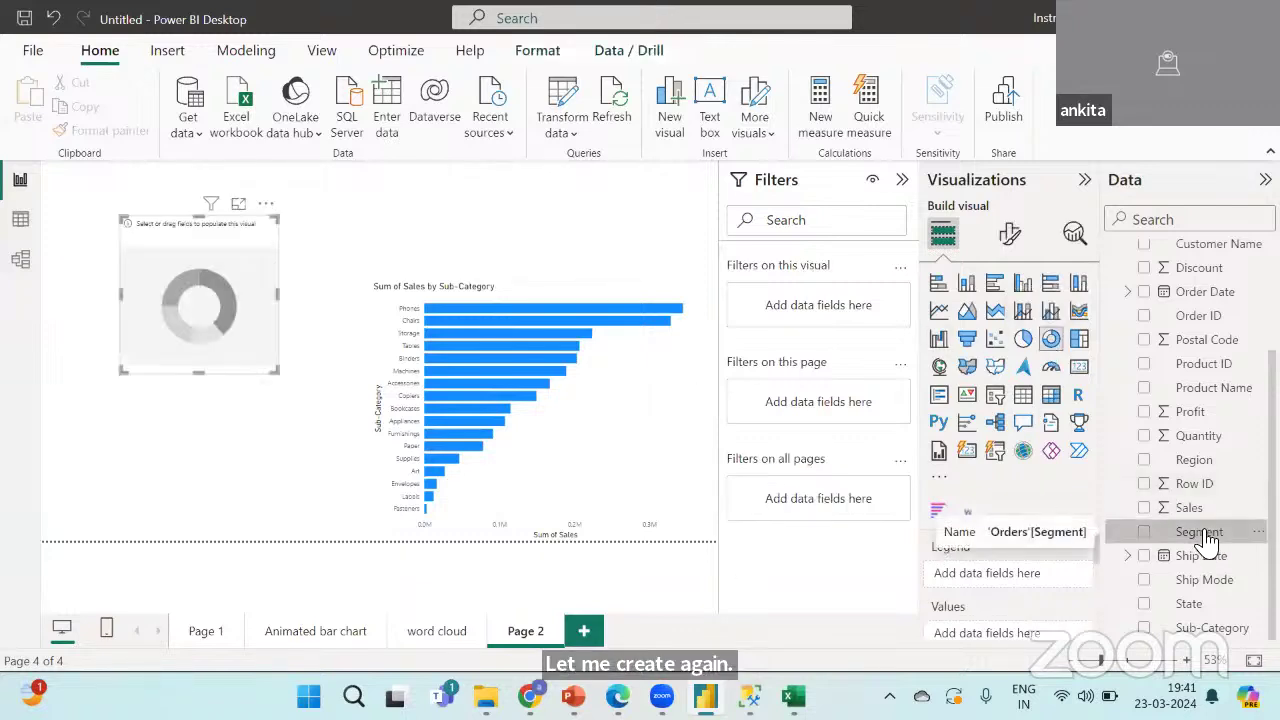
left_click_drag(1207, 535, 1034, 588)
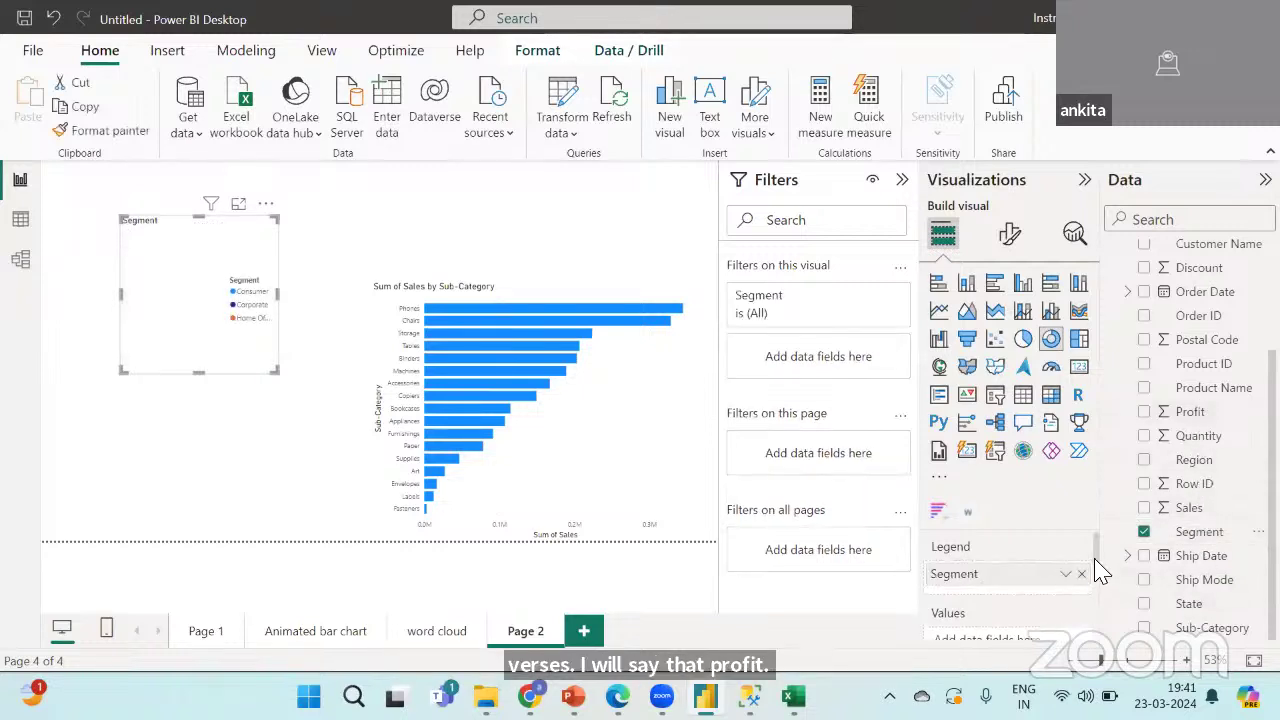
scroll(1100, 575, "down", 1)
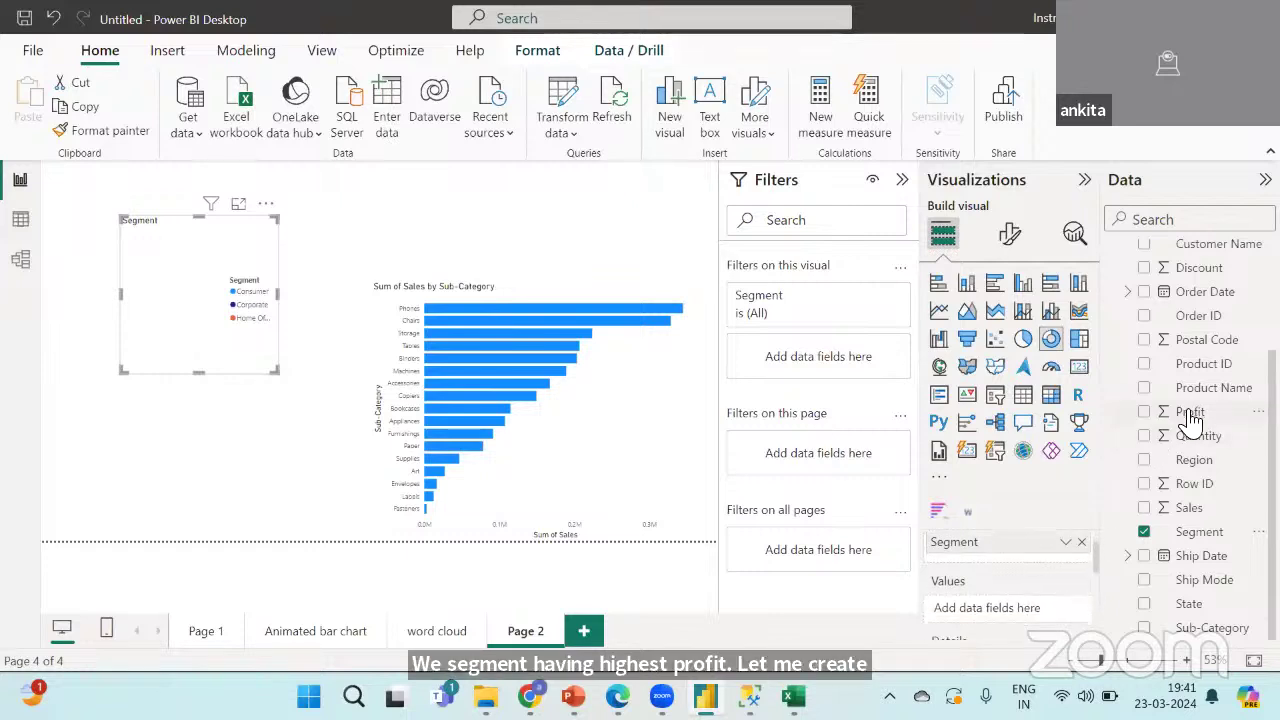
left_click_drag(1182, 411, 1017, 615)
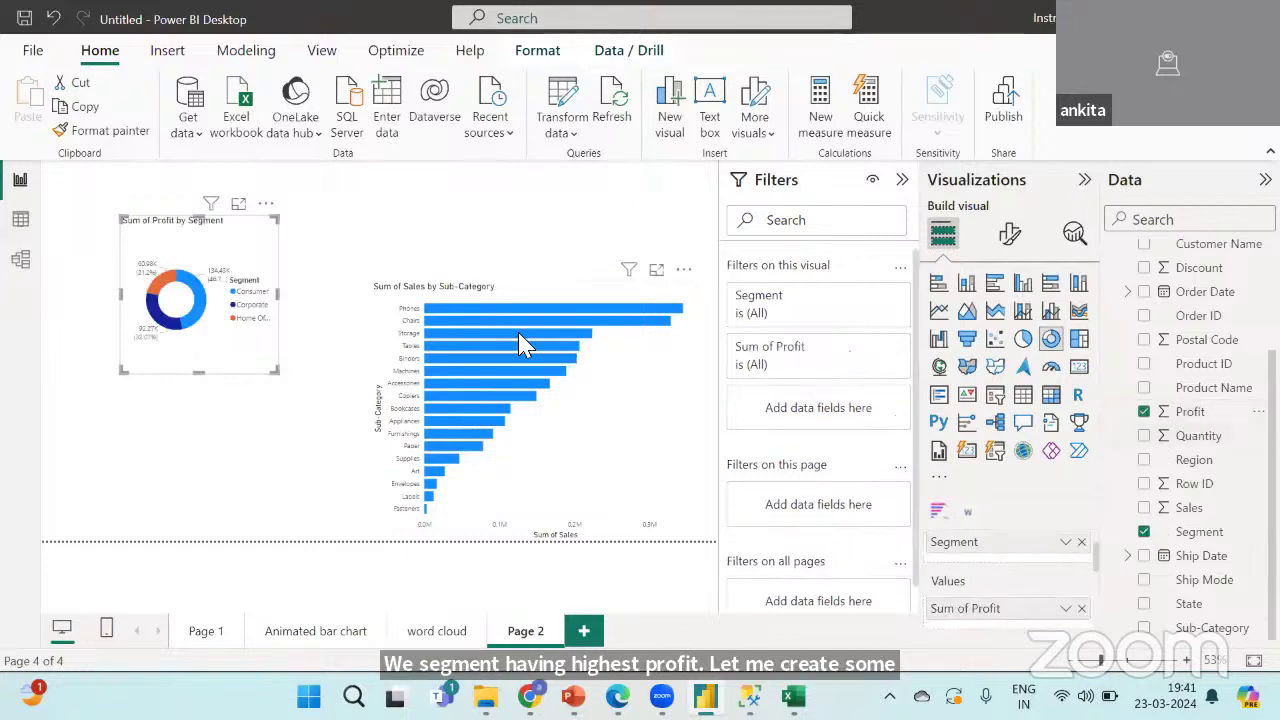
Move the donut chart beside the bar chart and resize both so they fit in the lower part of Page 2.
left_click_drag(285, 503, 326, 523)
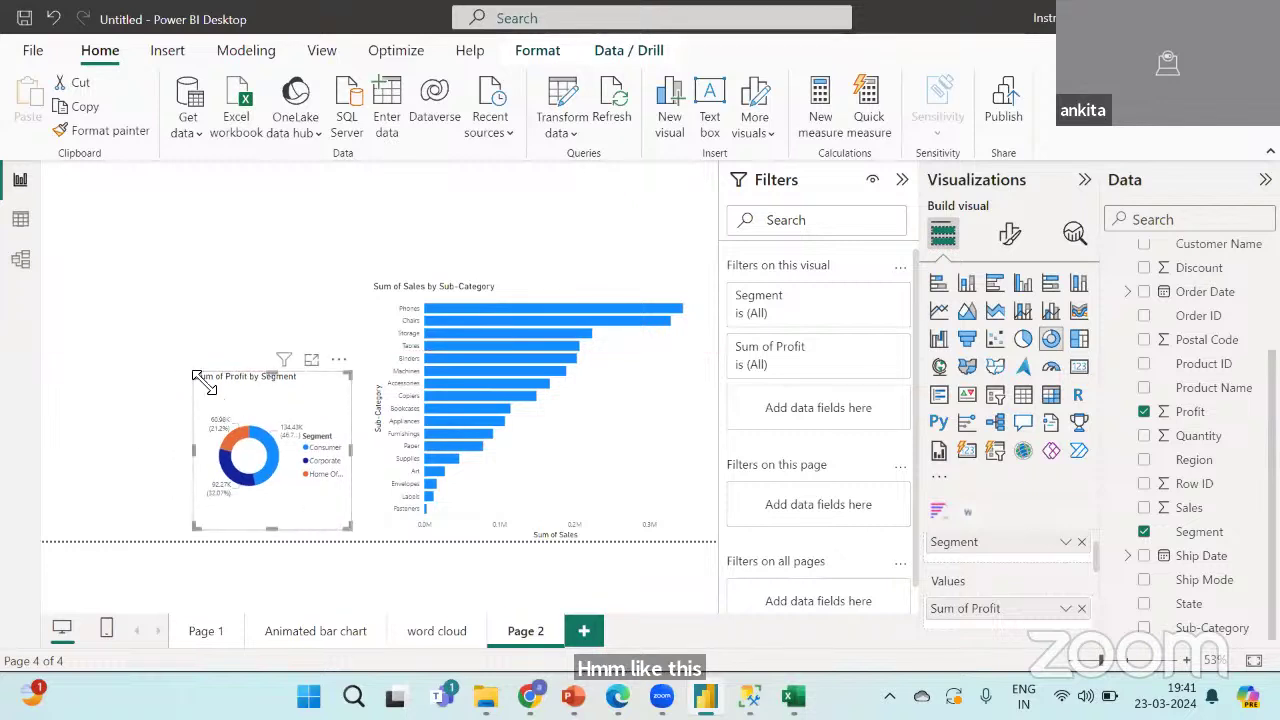
left_click_drag(204, 382, 160, 297)
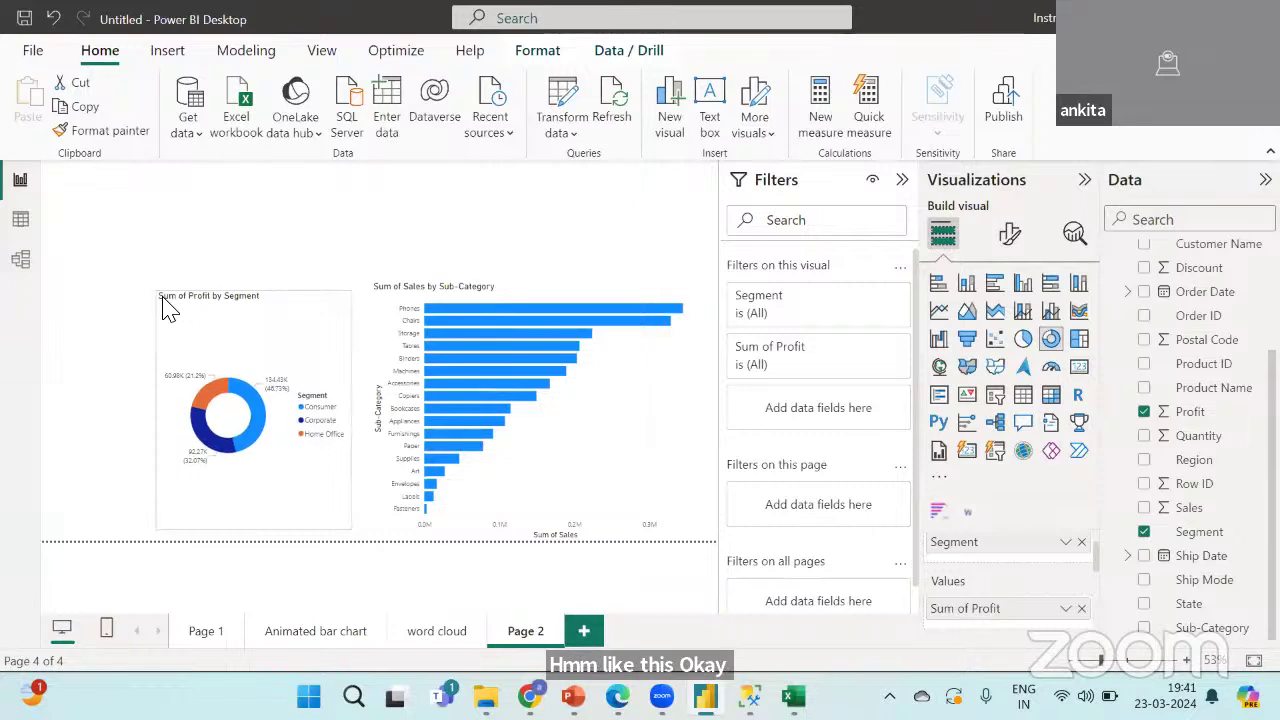
left_click(540, 240)
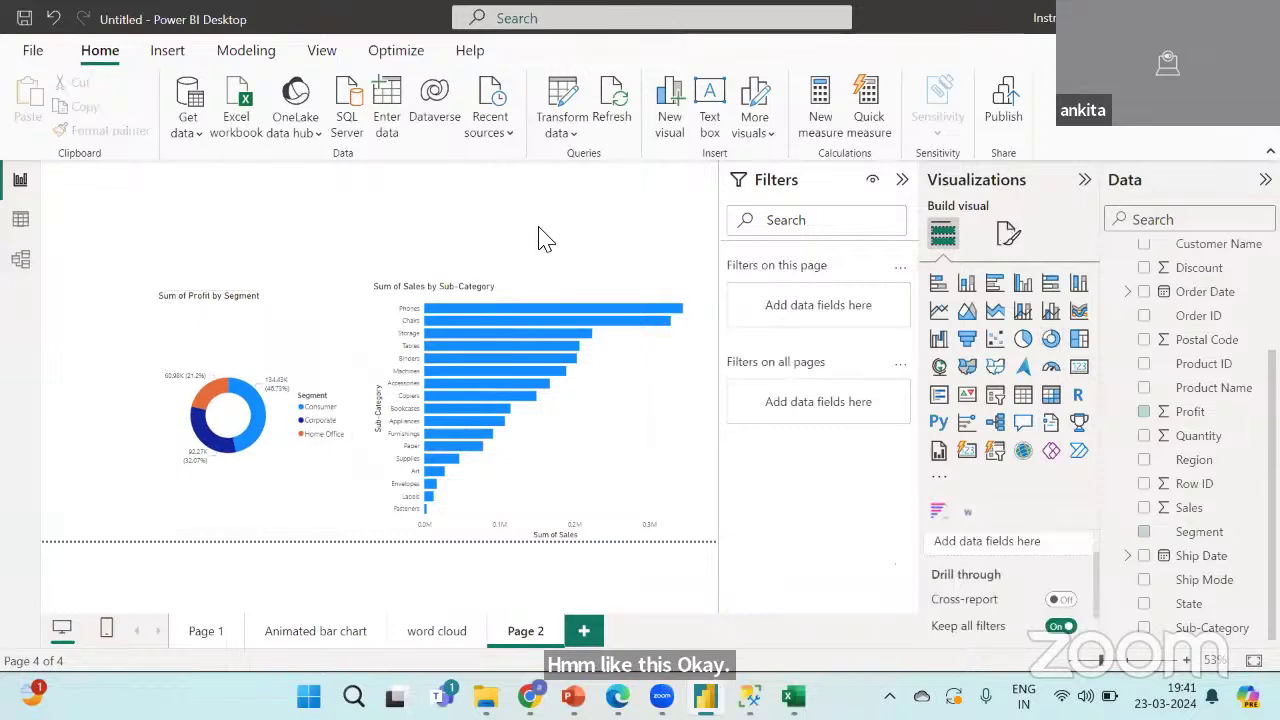
left_click(322, 350)
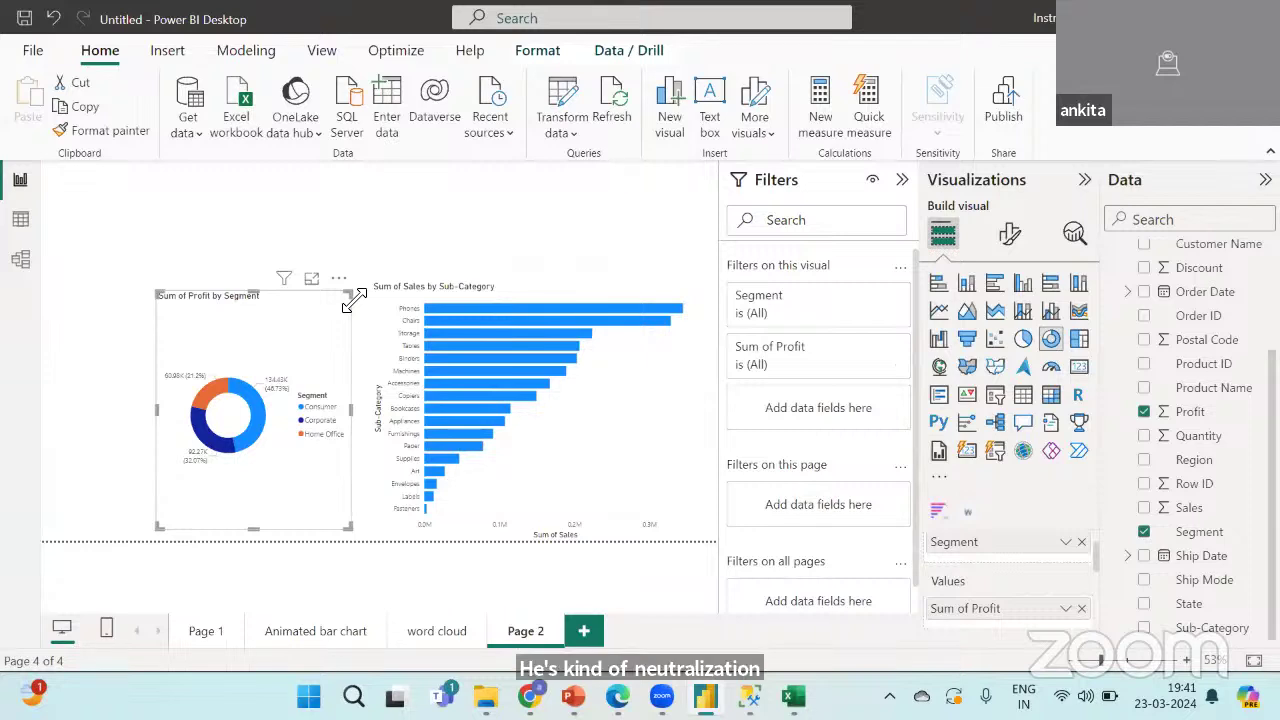
left_click_drag(352, 308, 331, 356)
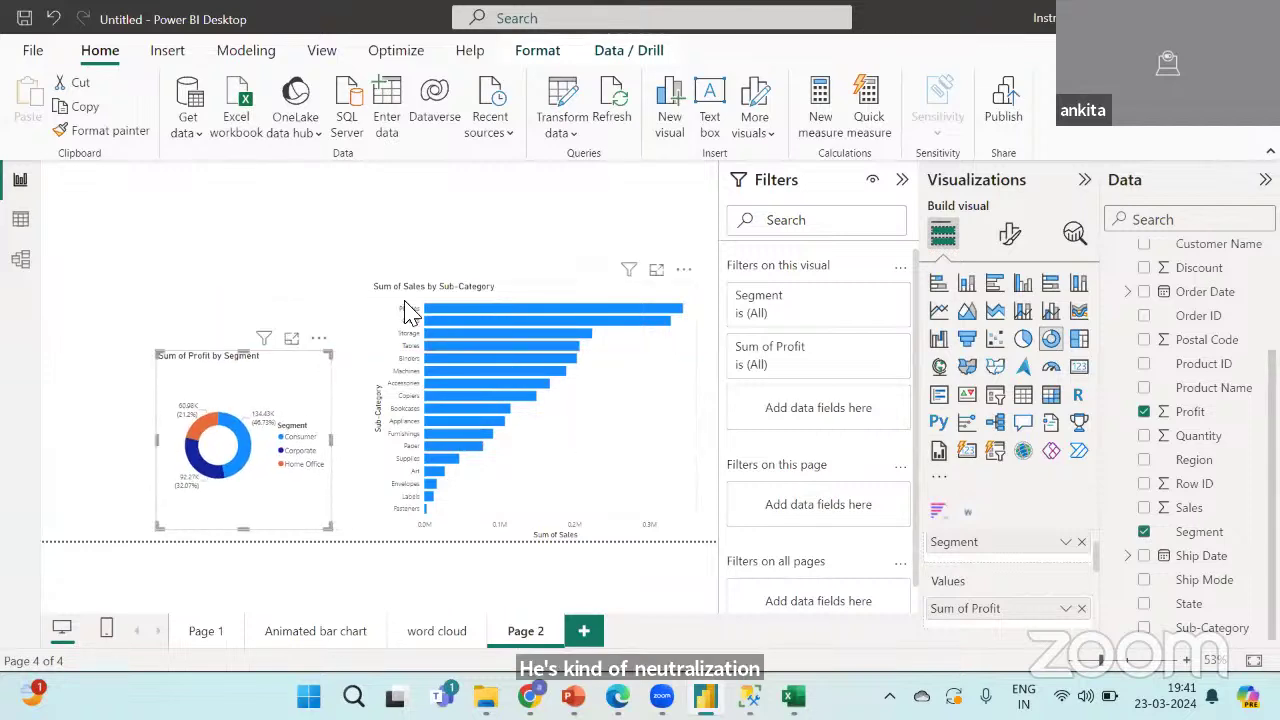
left_click(395, 318)
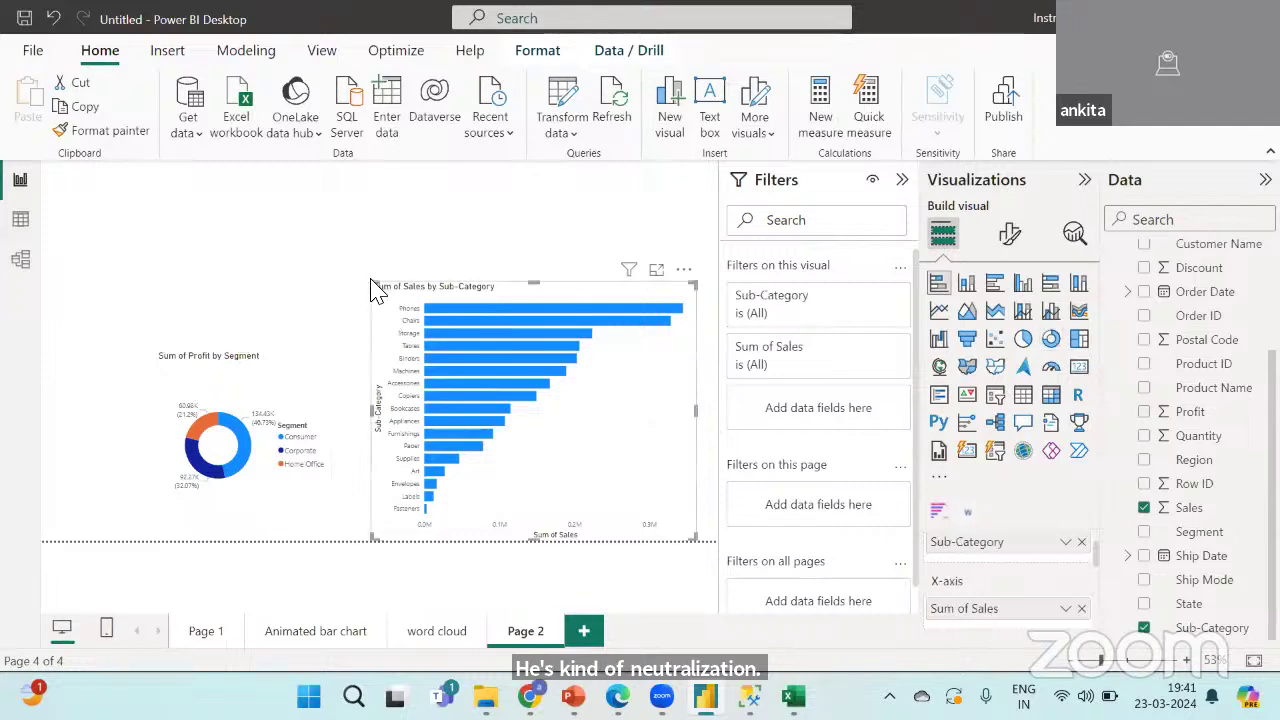
left_click_drag(383, 340, 380, 333)
left_click(490, 262)
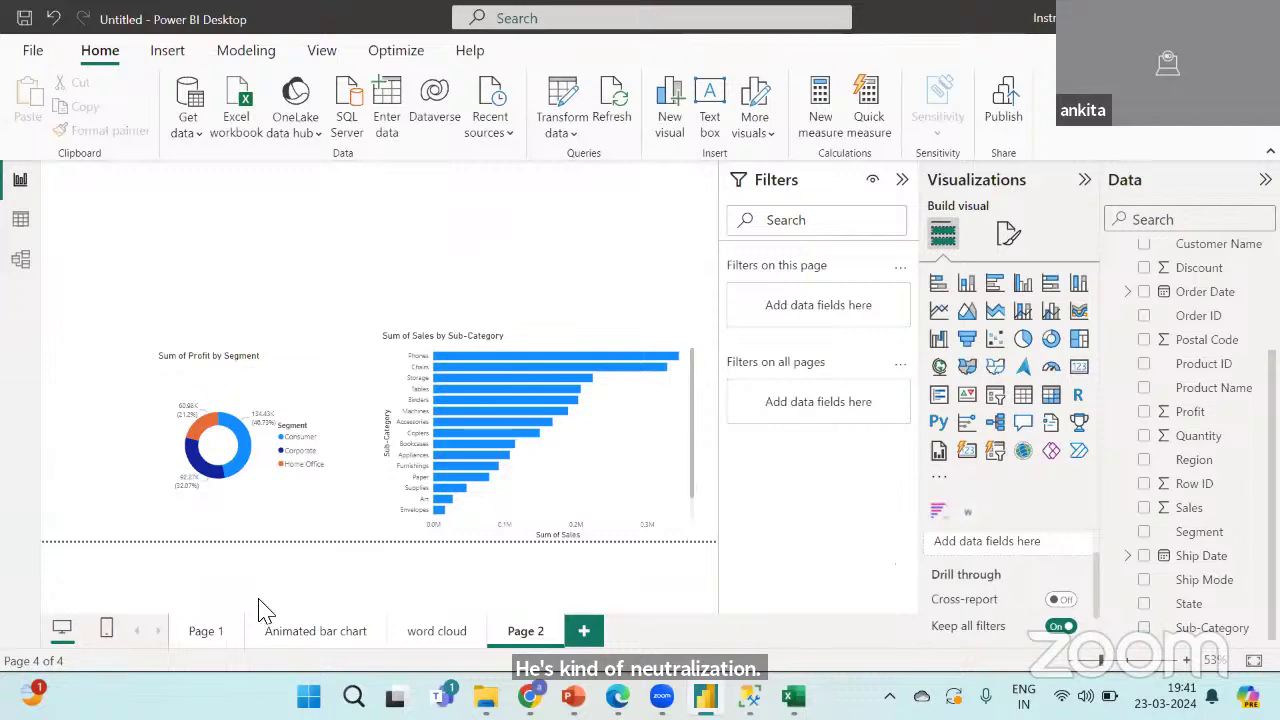
Try to copy the visual from the word cloud page to Page 2.
left_click(430, 632)
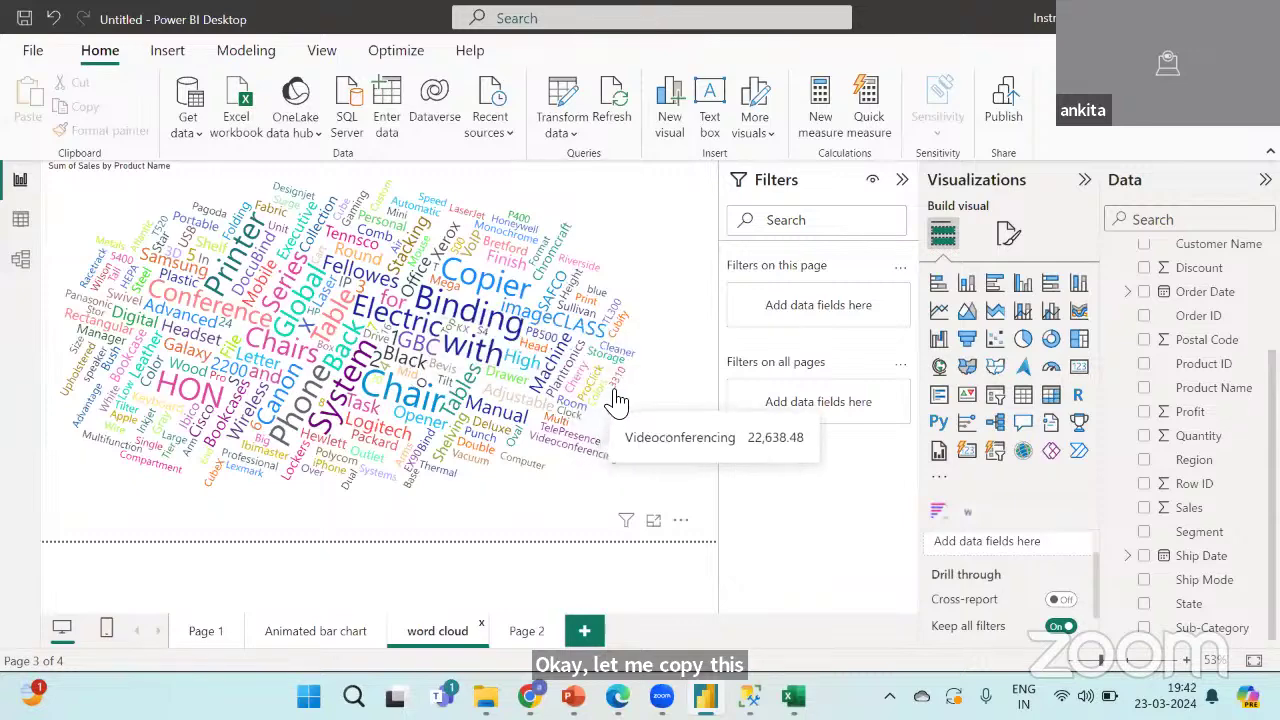
left_click(669, 455)
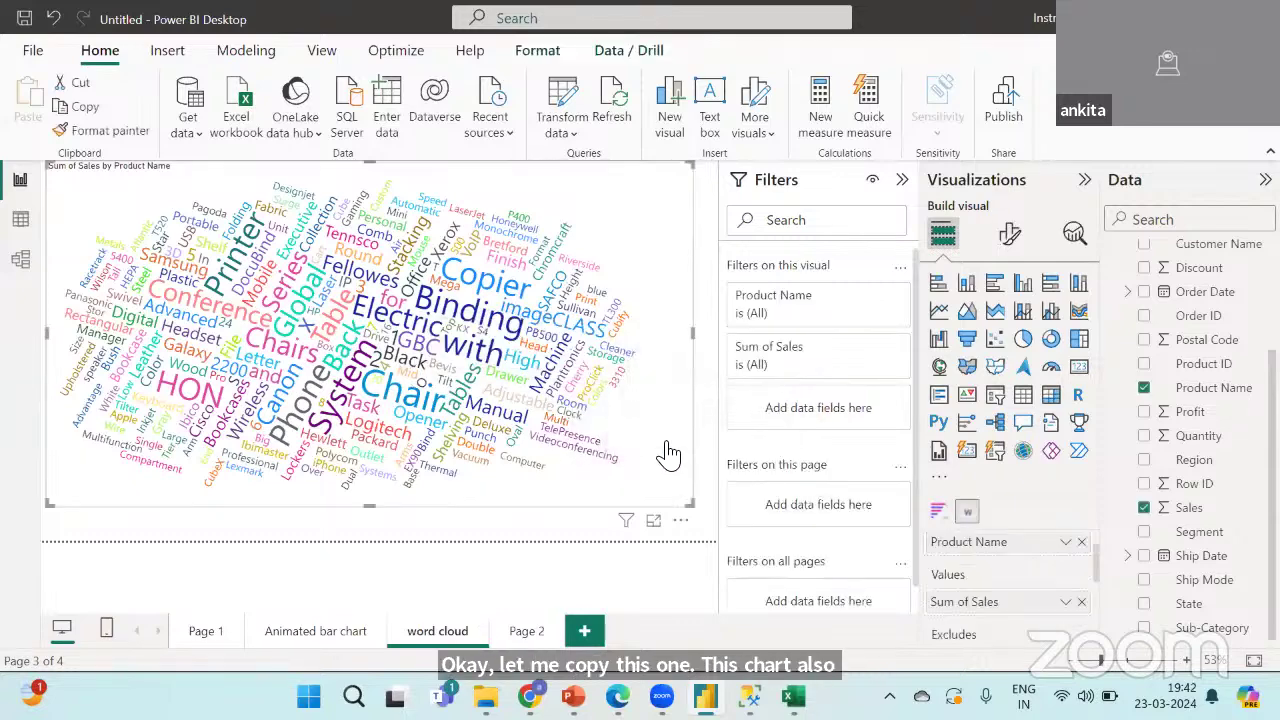
left_click(522, 632)
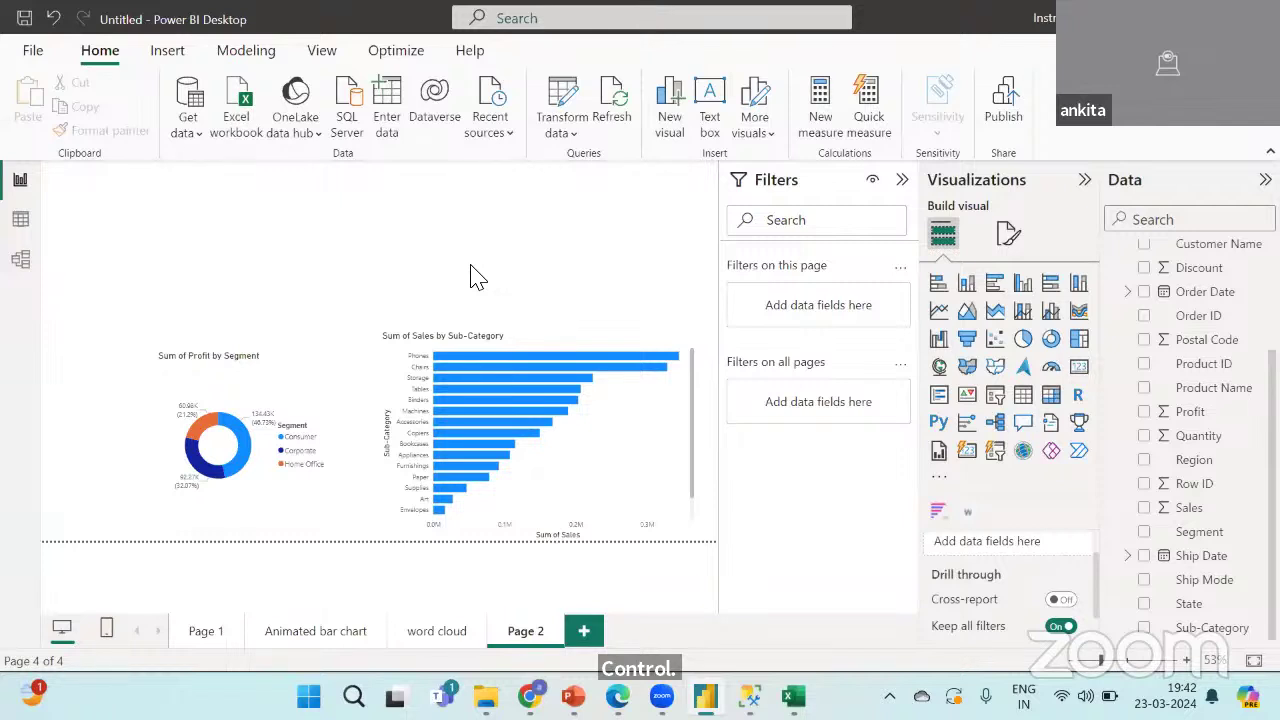
left_click(435, 631)
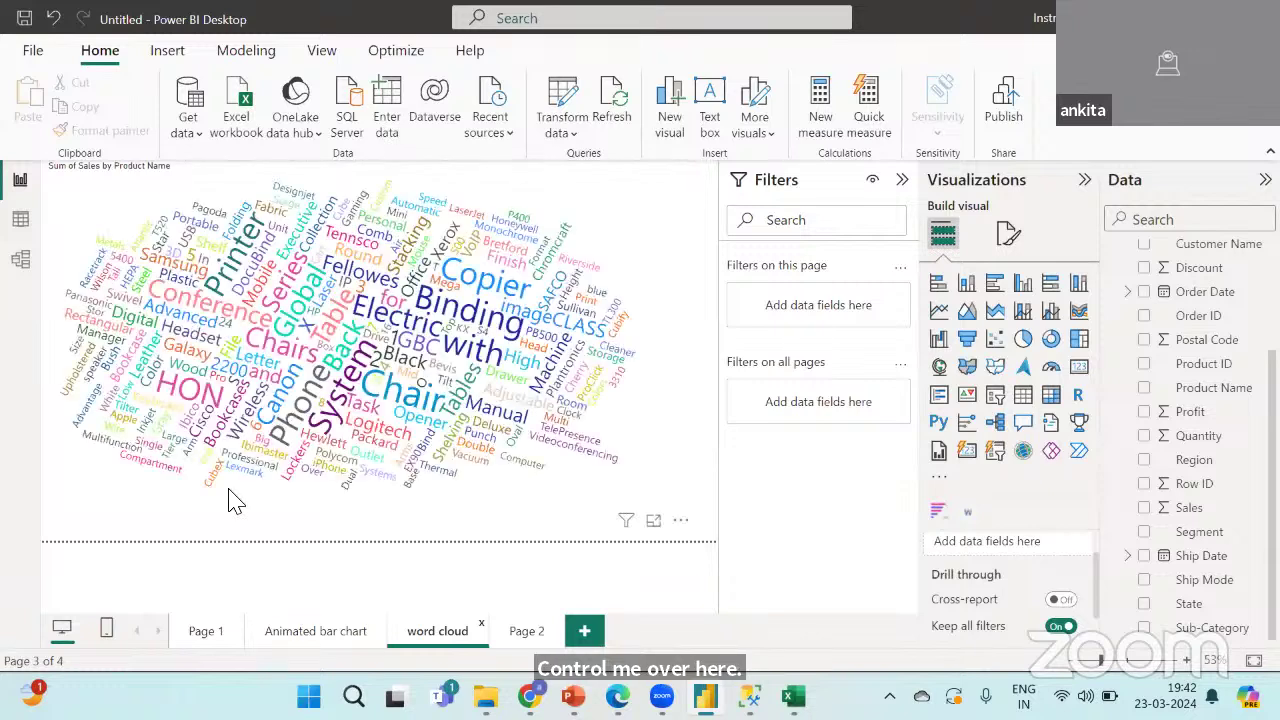
left_click(675, 432)
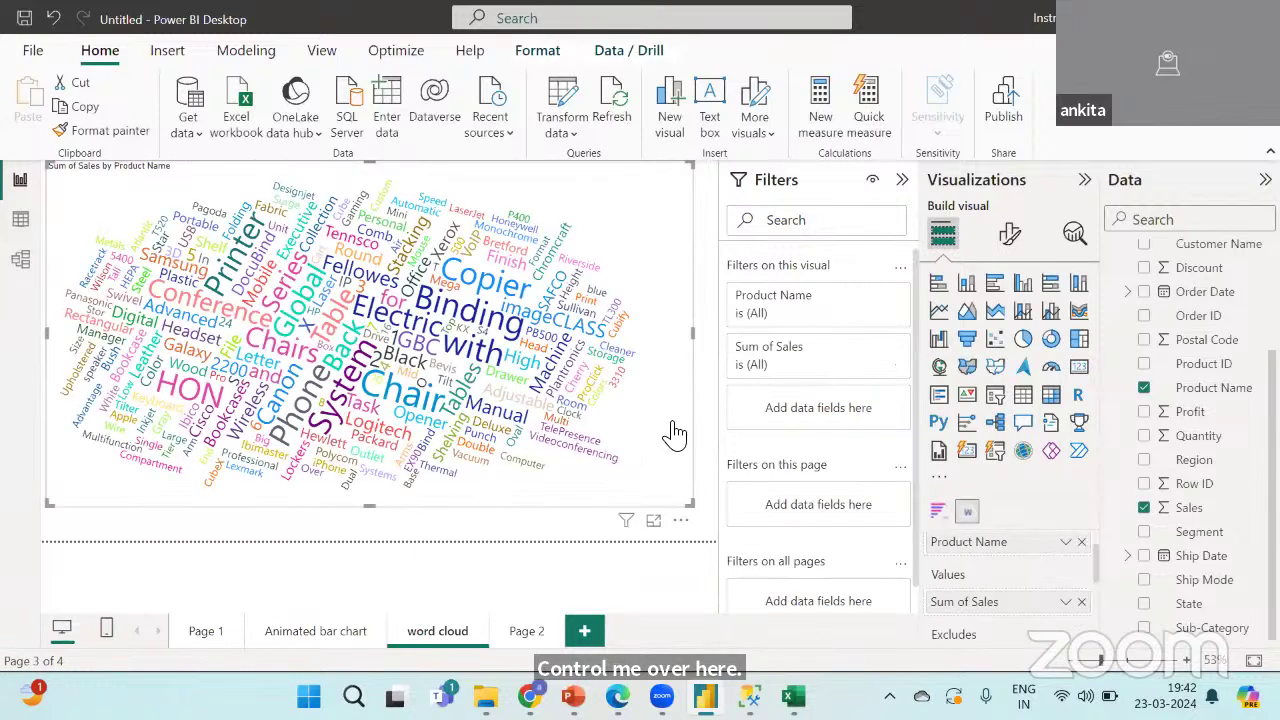
left_click(524, 633)
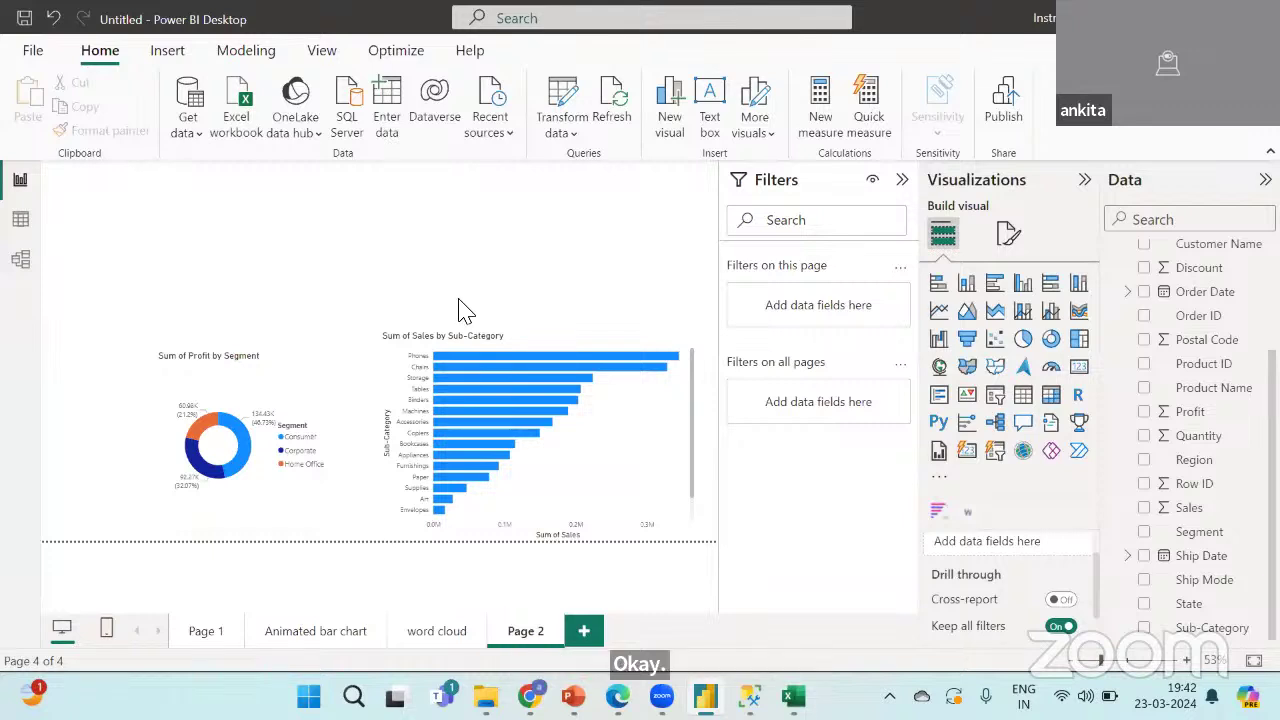
Copy the Sum of Sales by Product Name word cloud and paste it onto Page 2.
left_click(430, 632)
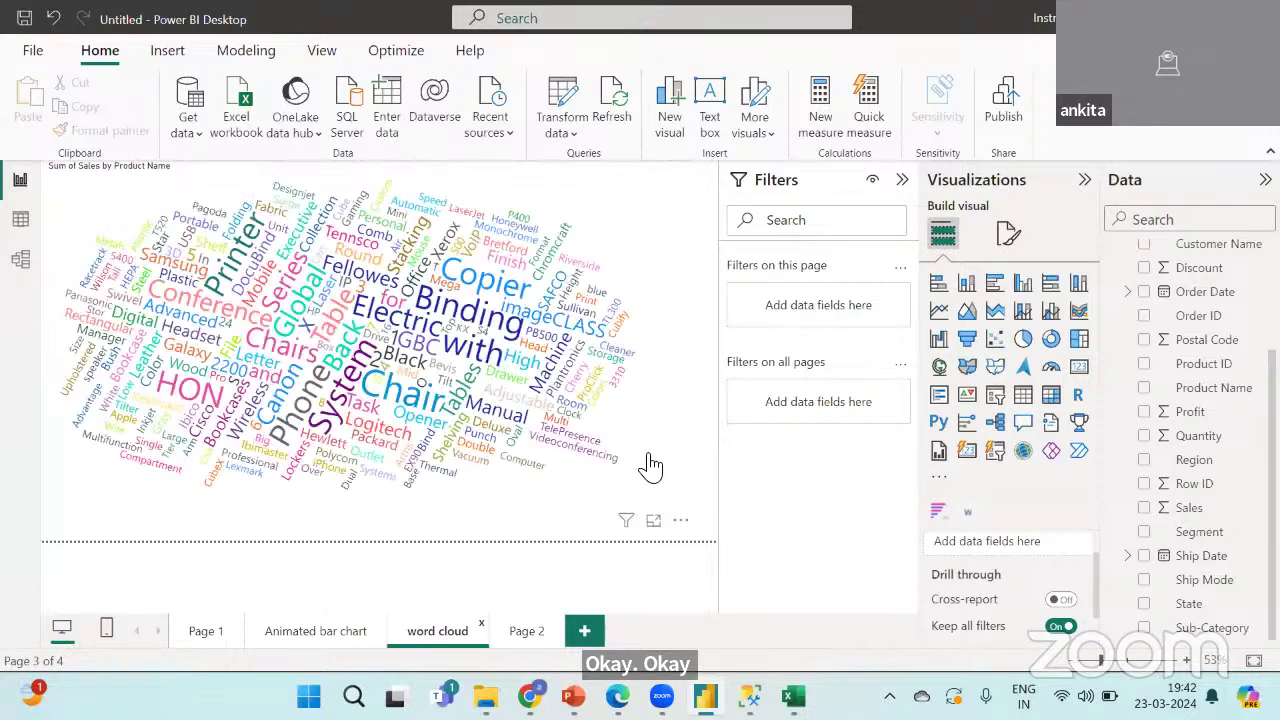
left_click(650, 465)
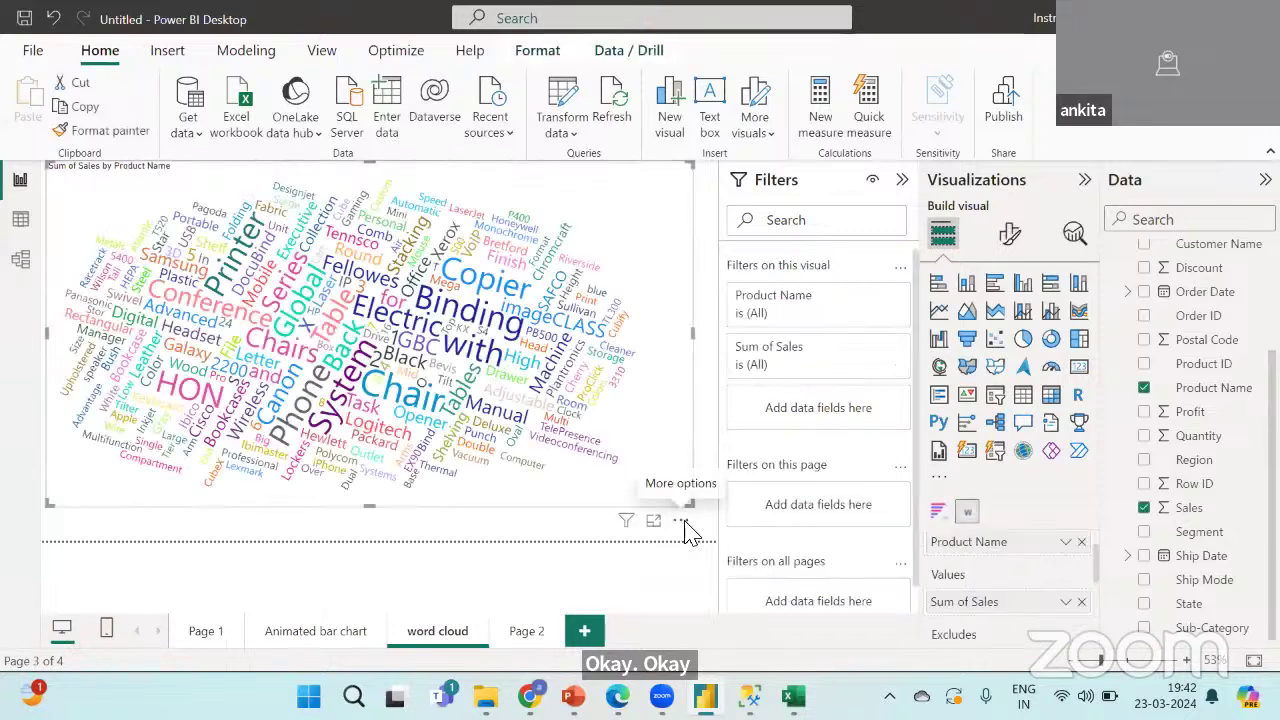
left_click(682, 523)
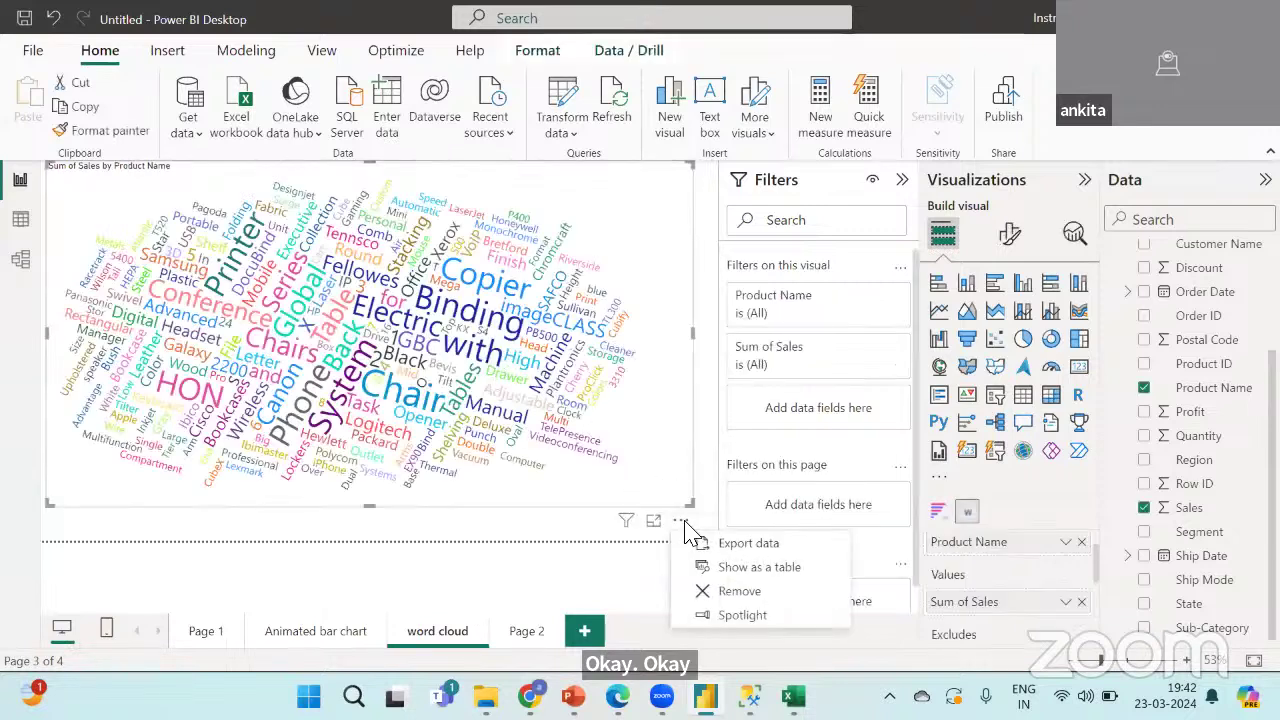
left_click(549, 528)
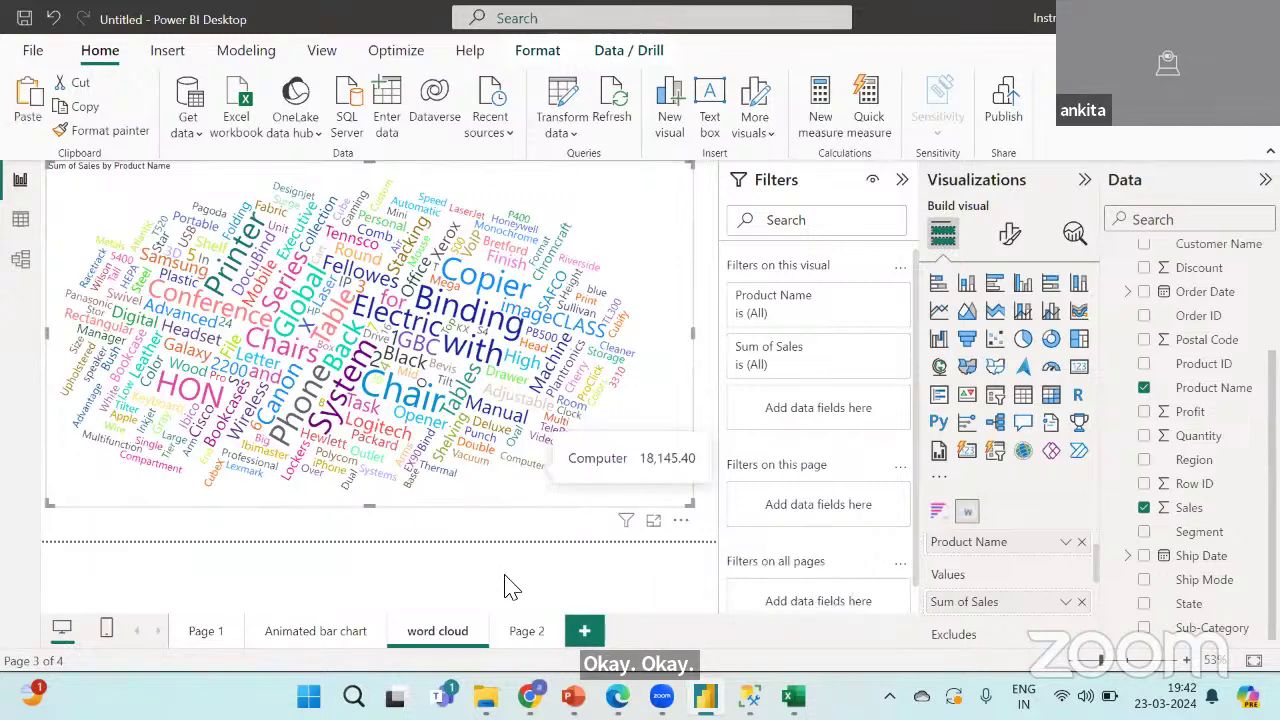
left_click(524, 634)
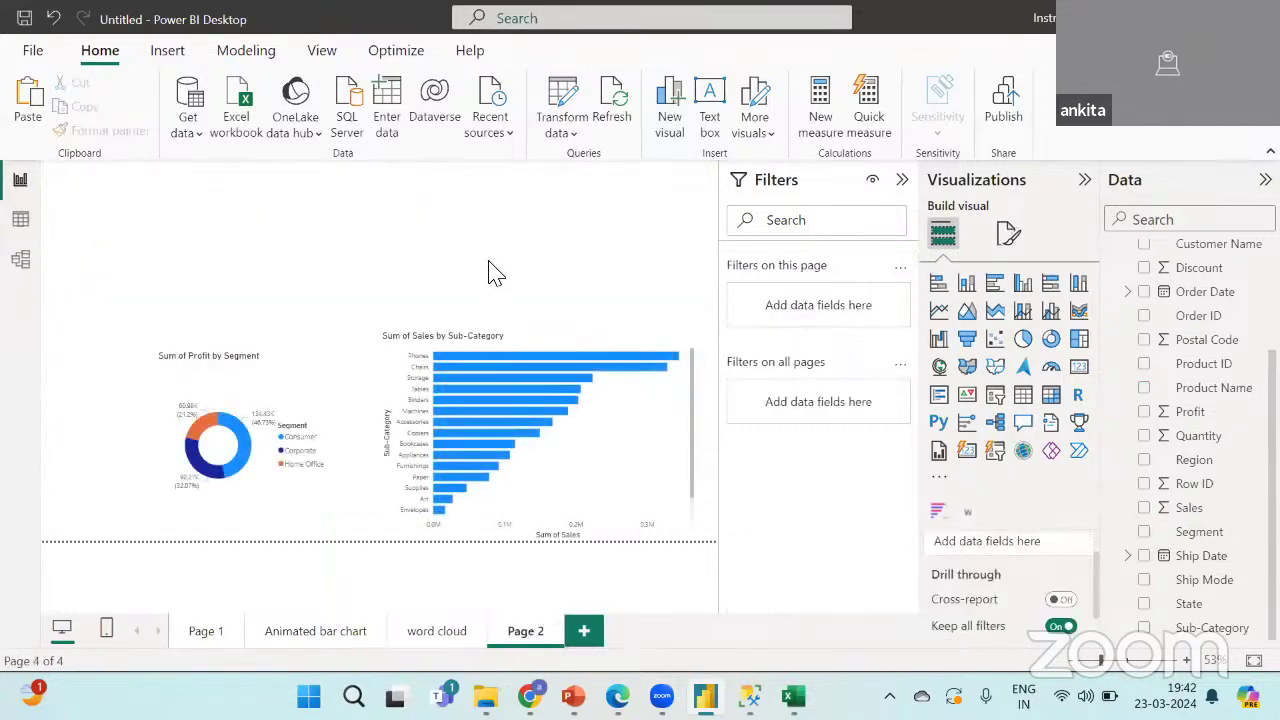
key("ctrl+v")
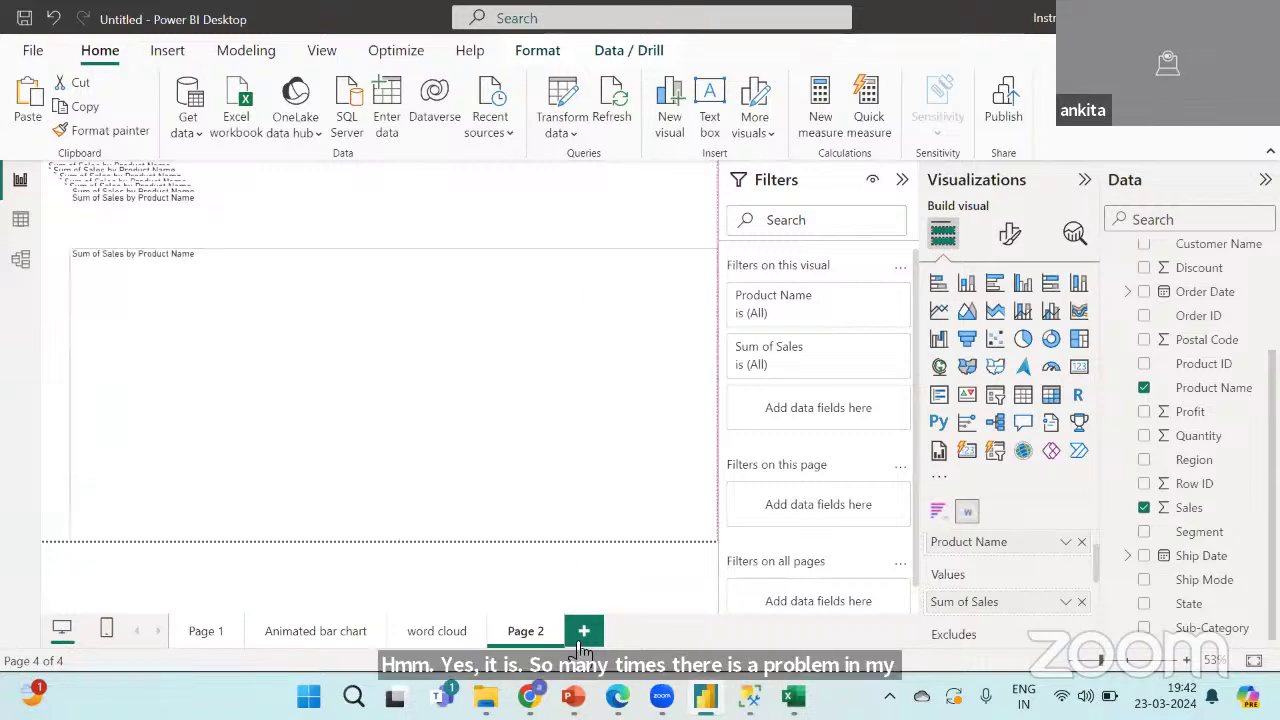
Resize a pasted word cloud, and undo the resize and surplus pastes until a single copy remains on Page 2.
left_click_drag(625, 488, 622, 432)
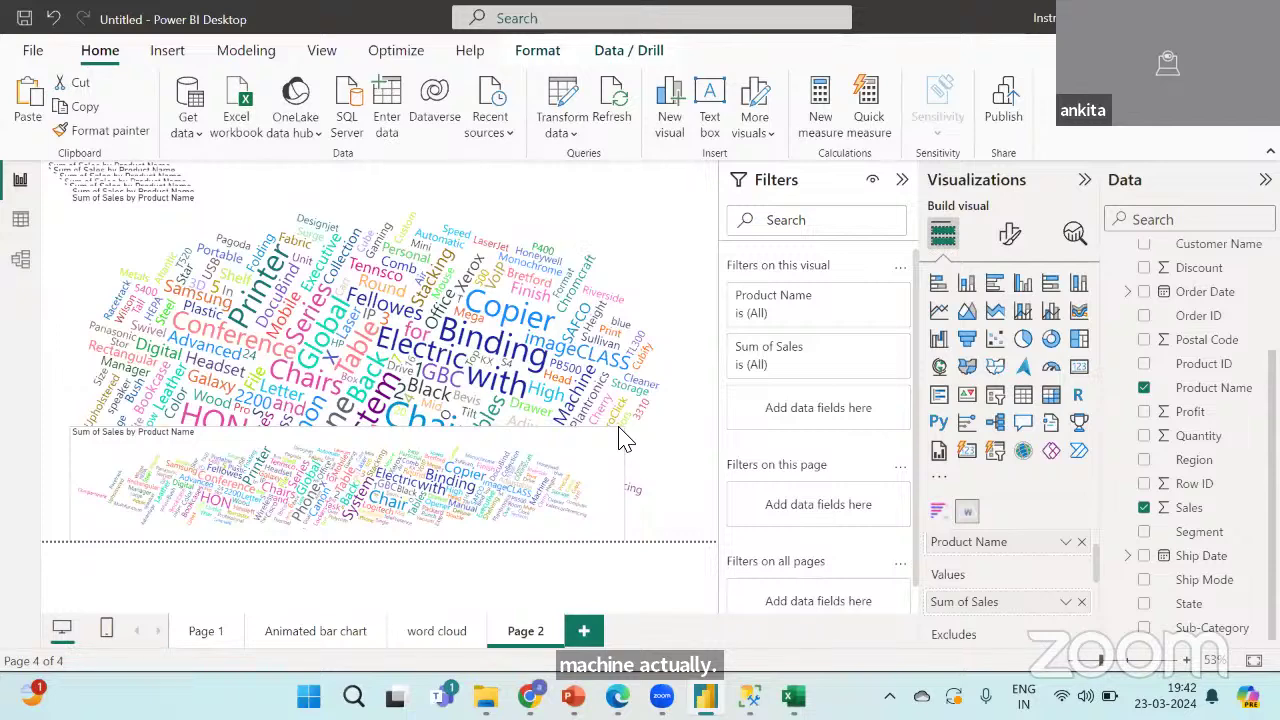
left_click(622, 440)
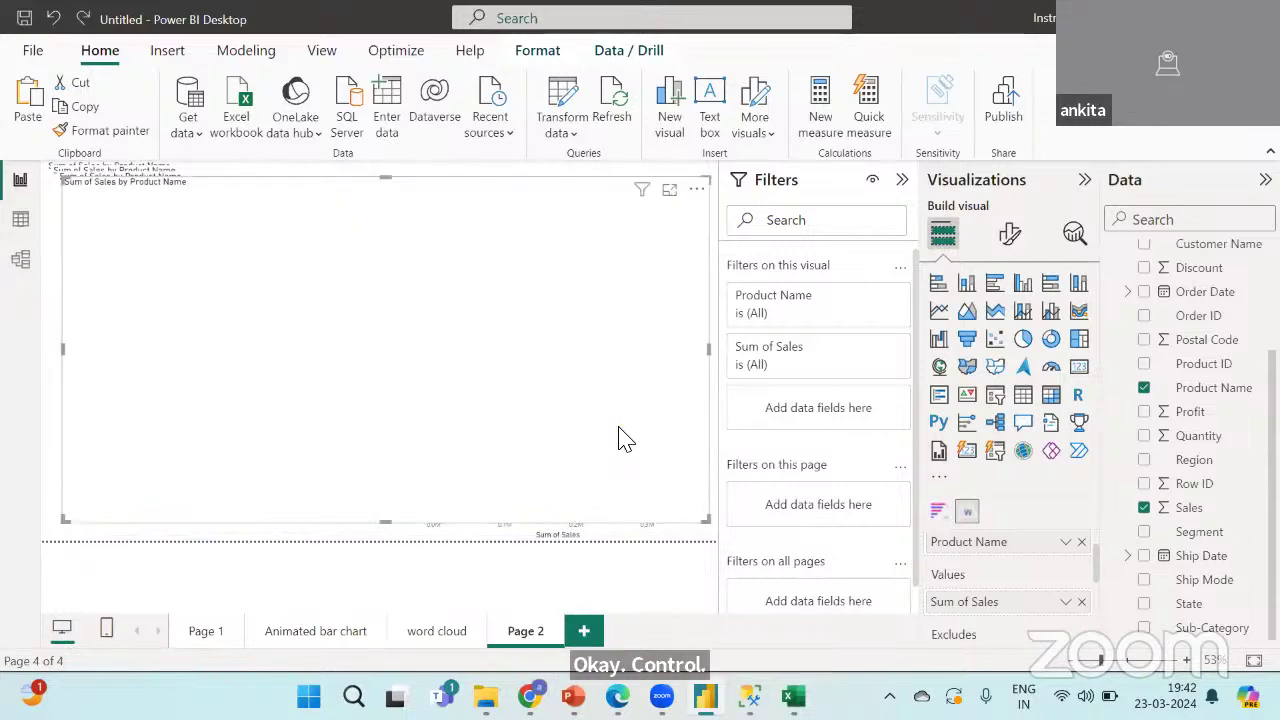
key("ctrl+z")
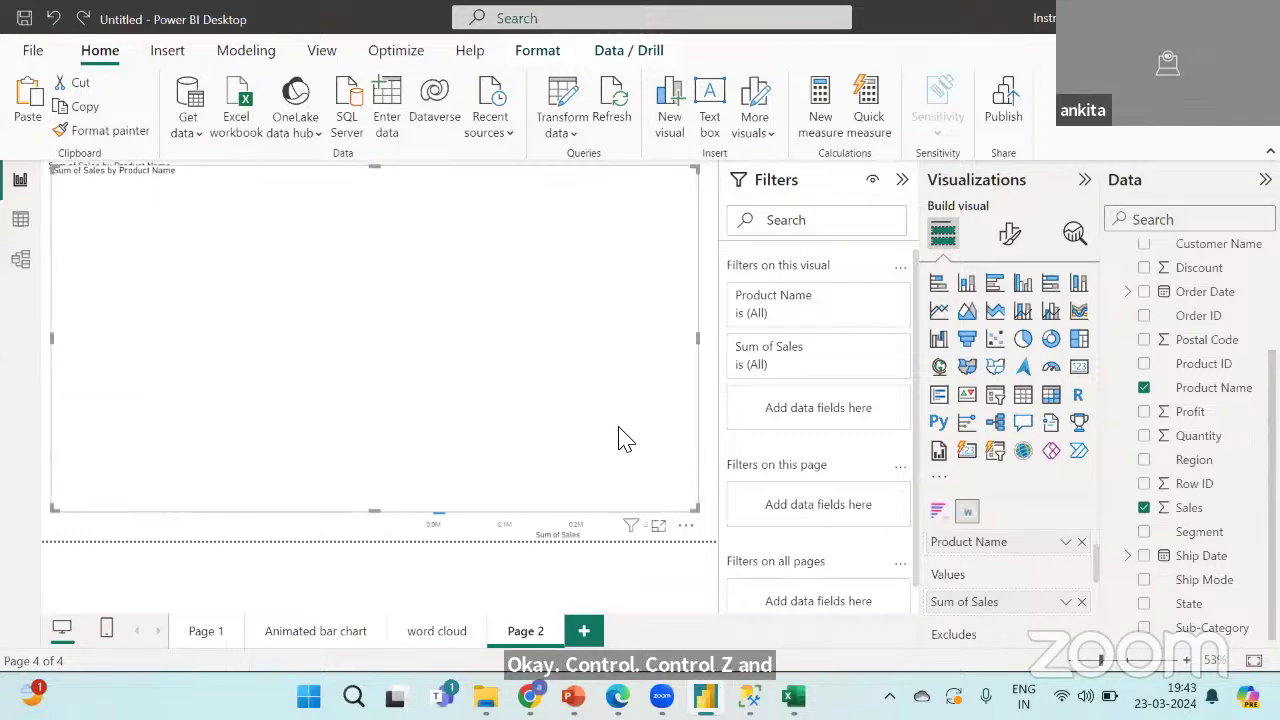
key("ctrl+z")
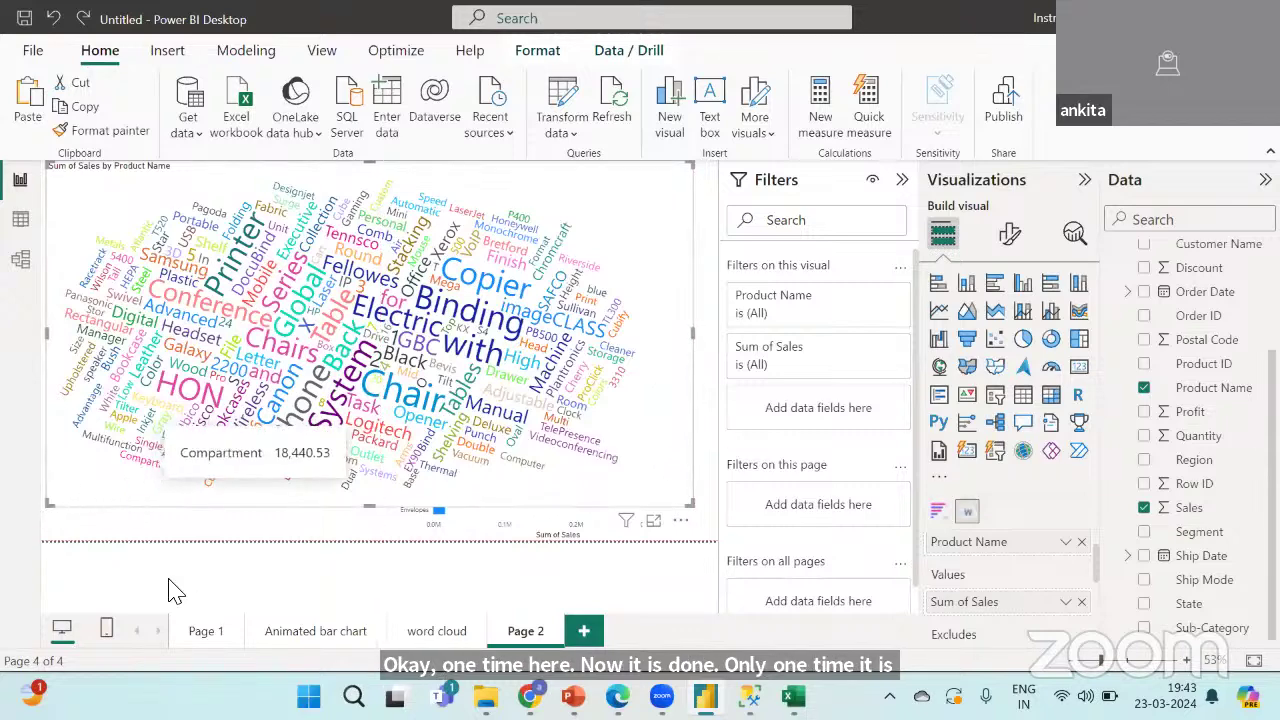
Remove the pasted Sum of Sales by Product Name word cloud from Page 2.
left_click(210, 590)
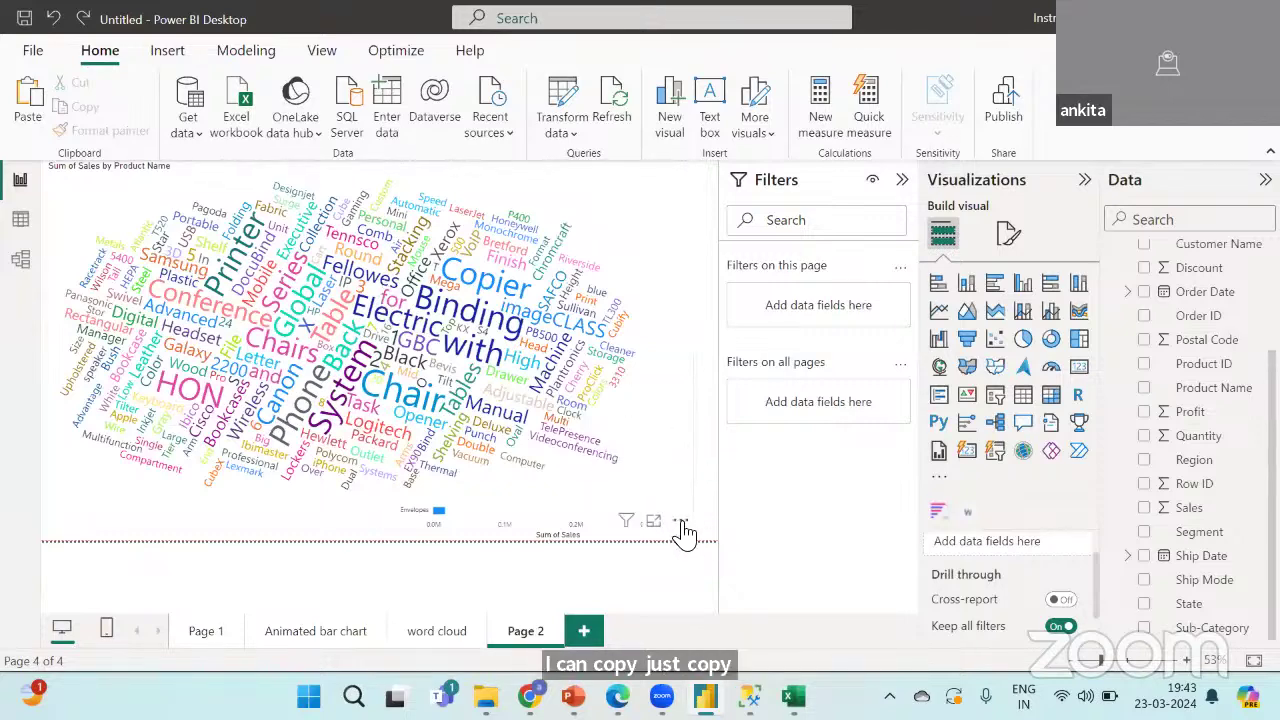
left_click(682, 526)
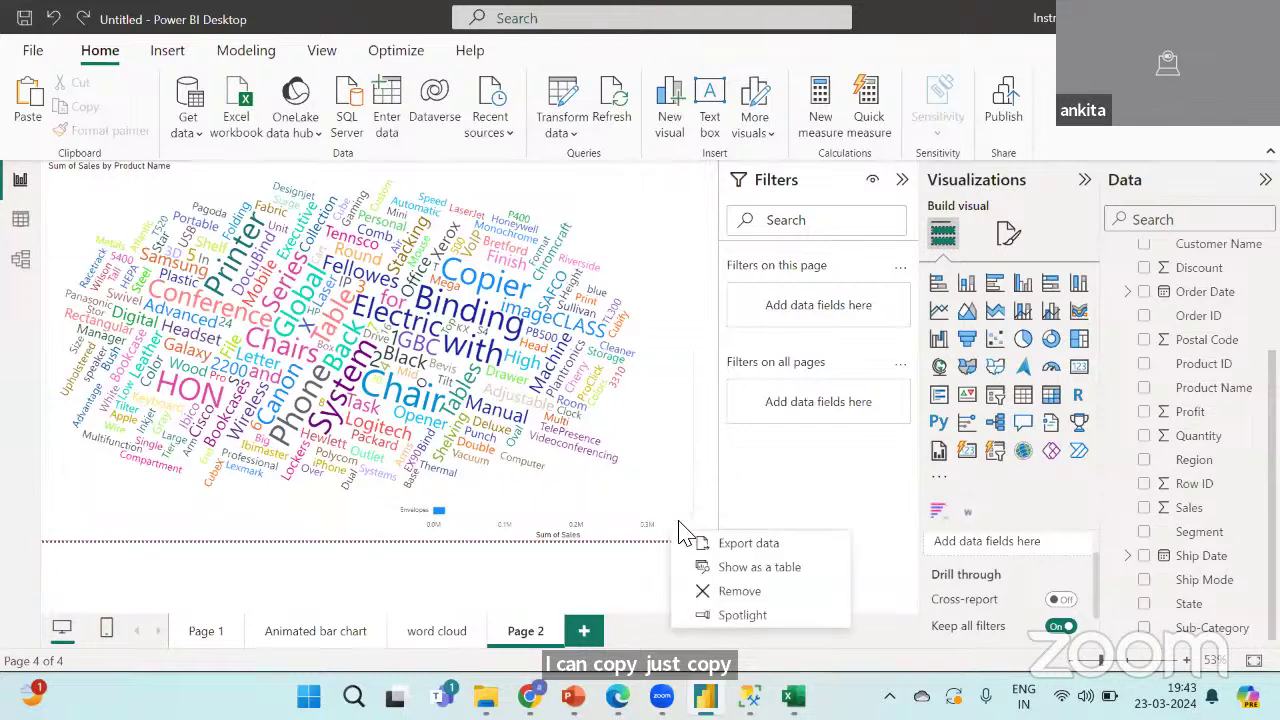
left_click(728, 594)
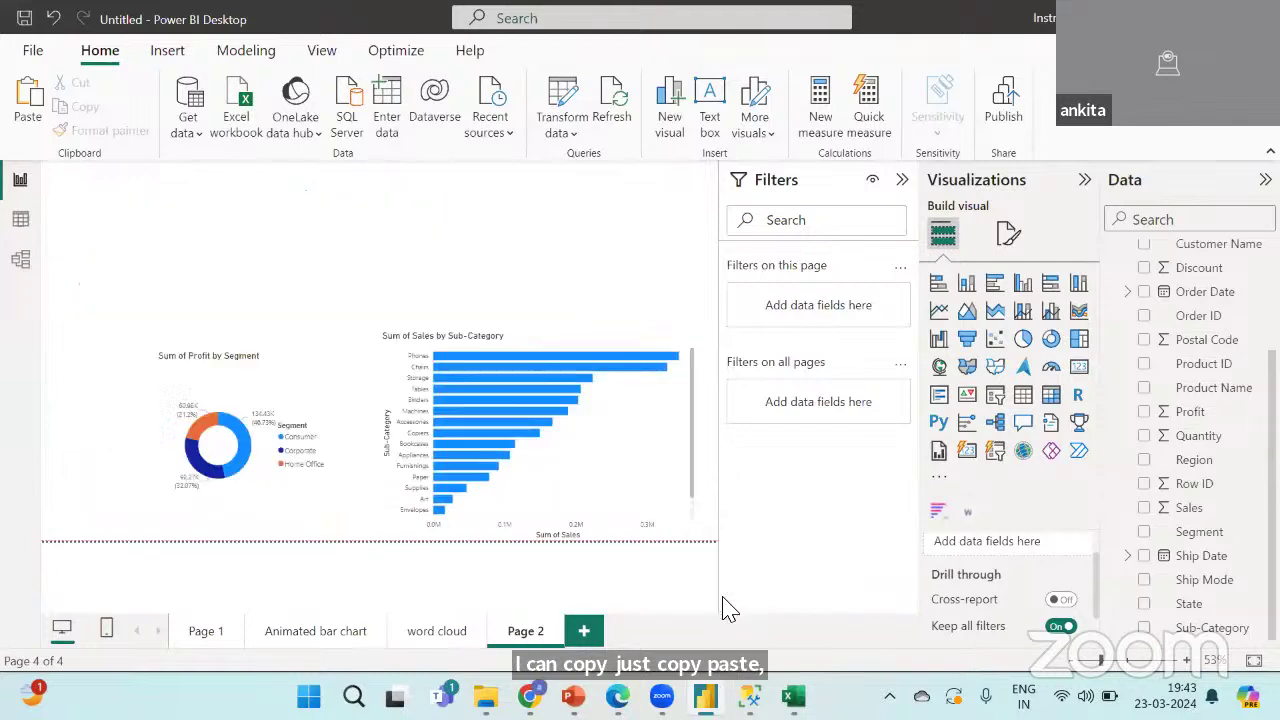
left_click(418, 632)
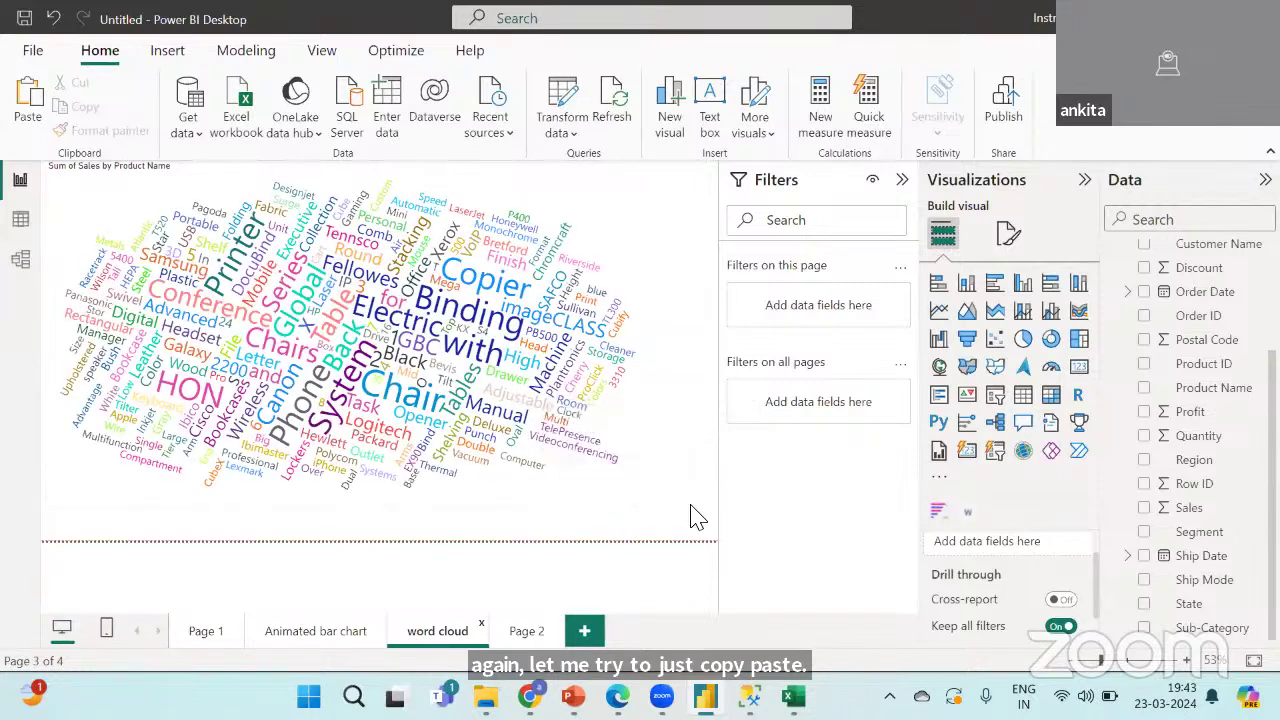
left_click(522, 633)
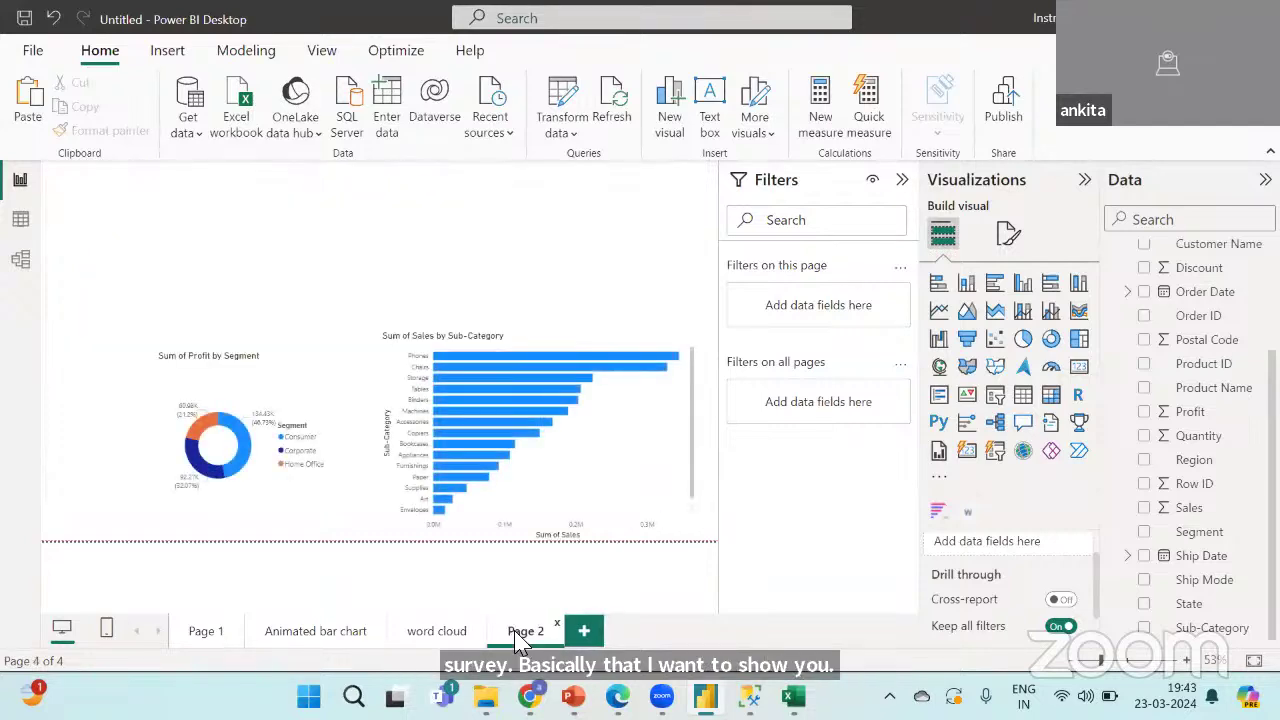
Add a word cloud above the bar chart with Sub-Category as category and Sales as values, and widen it.
left_click(968, 512)
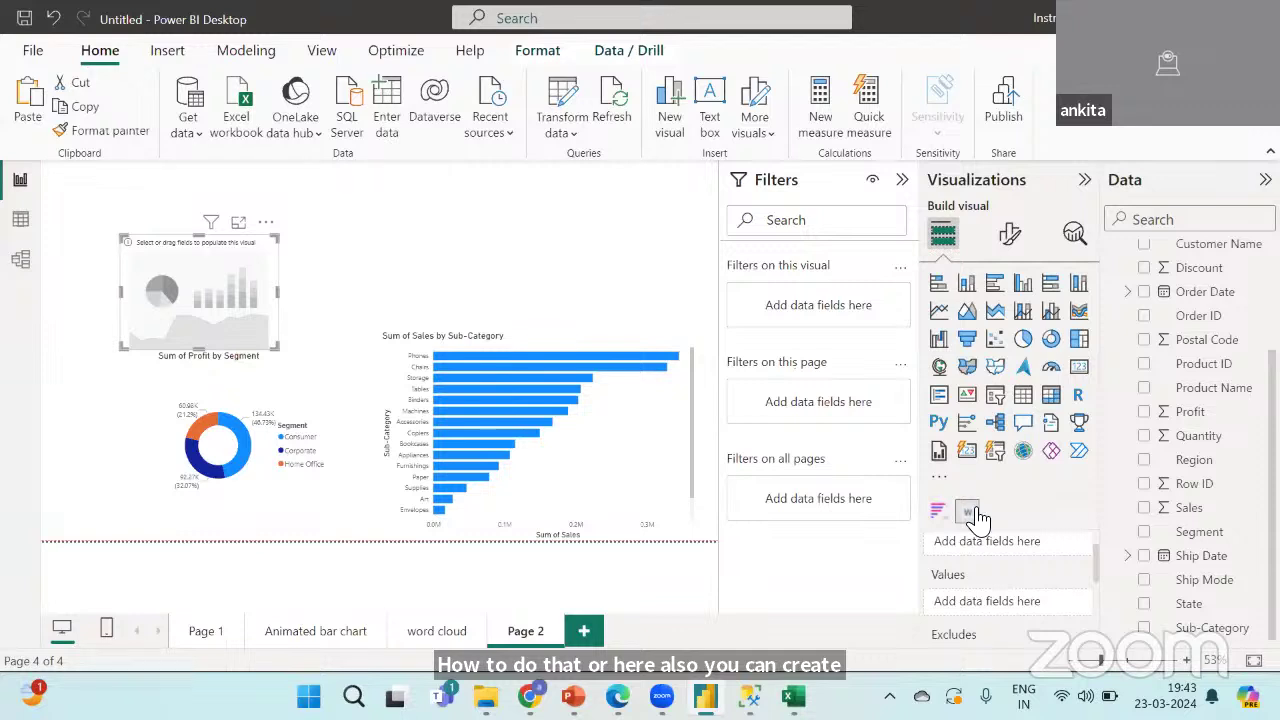
left_click_drag(208, 292, 640, 258)
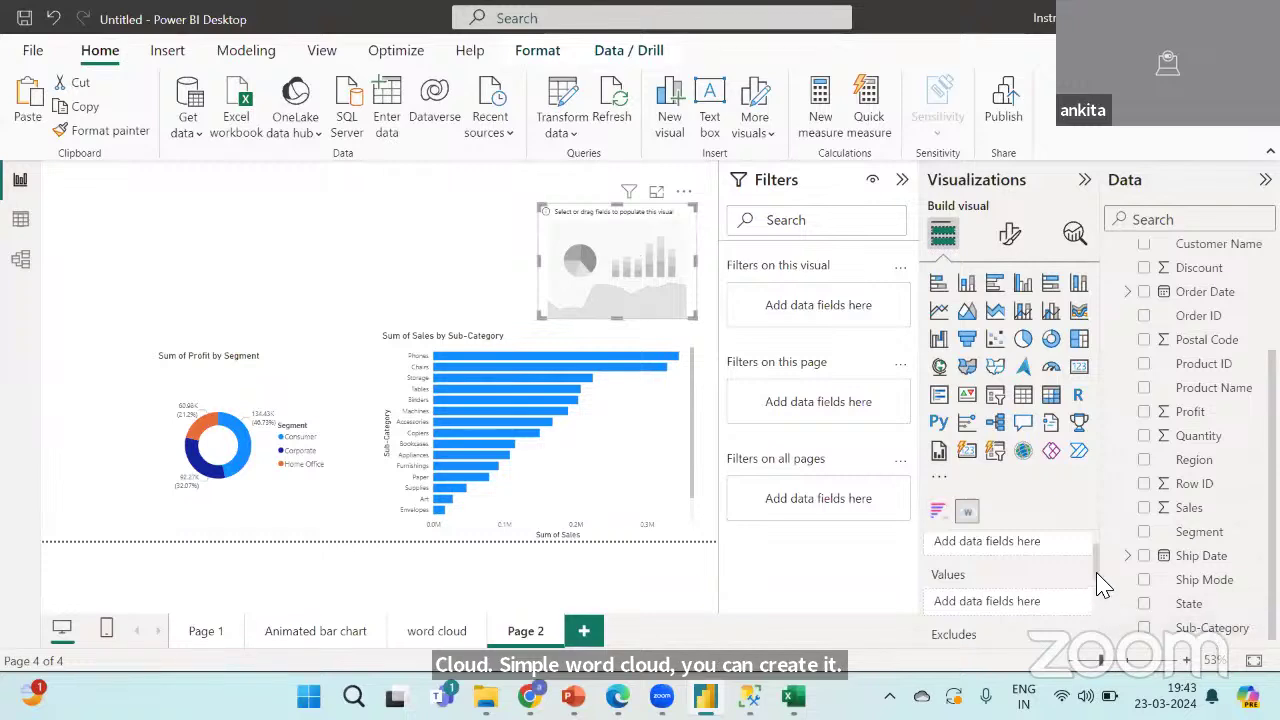
left_click_drag(1099, 586, 1086, 528)
left_click_drag(1190, 625, 1010, 577)
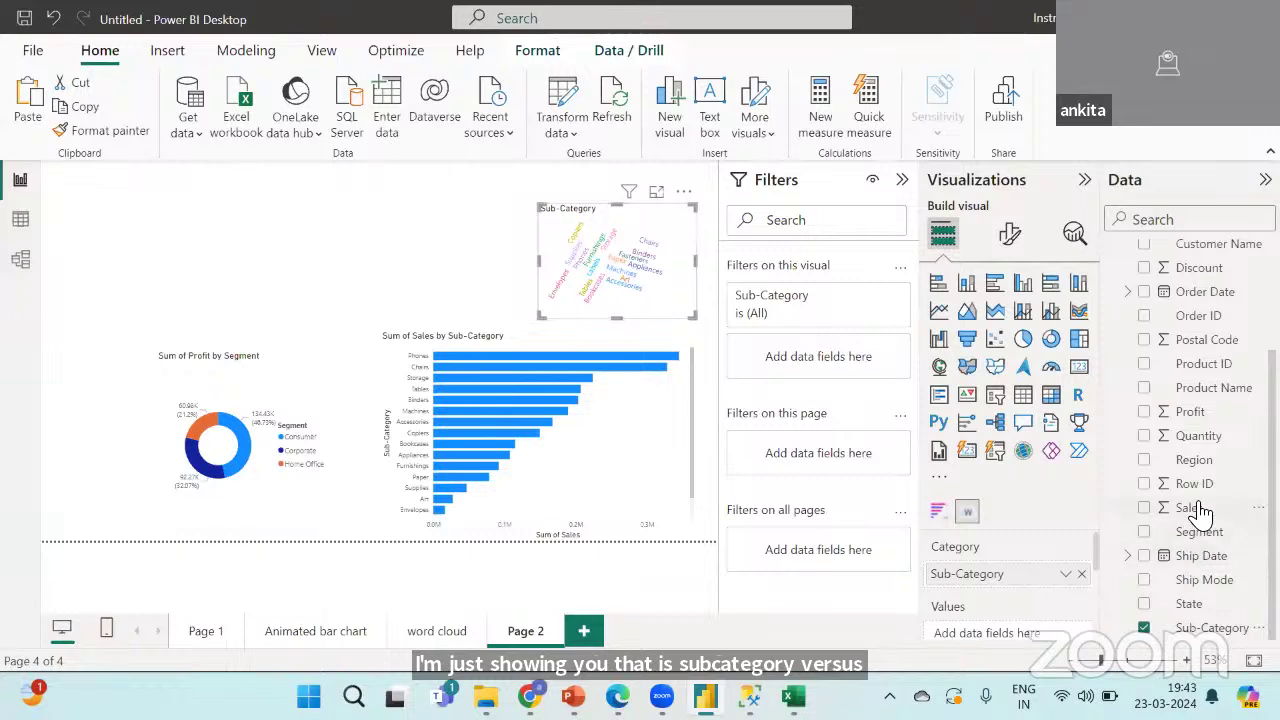
left_click_drag(1190, 508, 1022, 634)
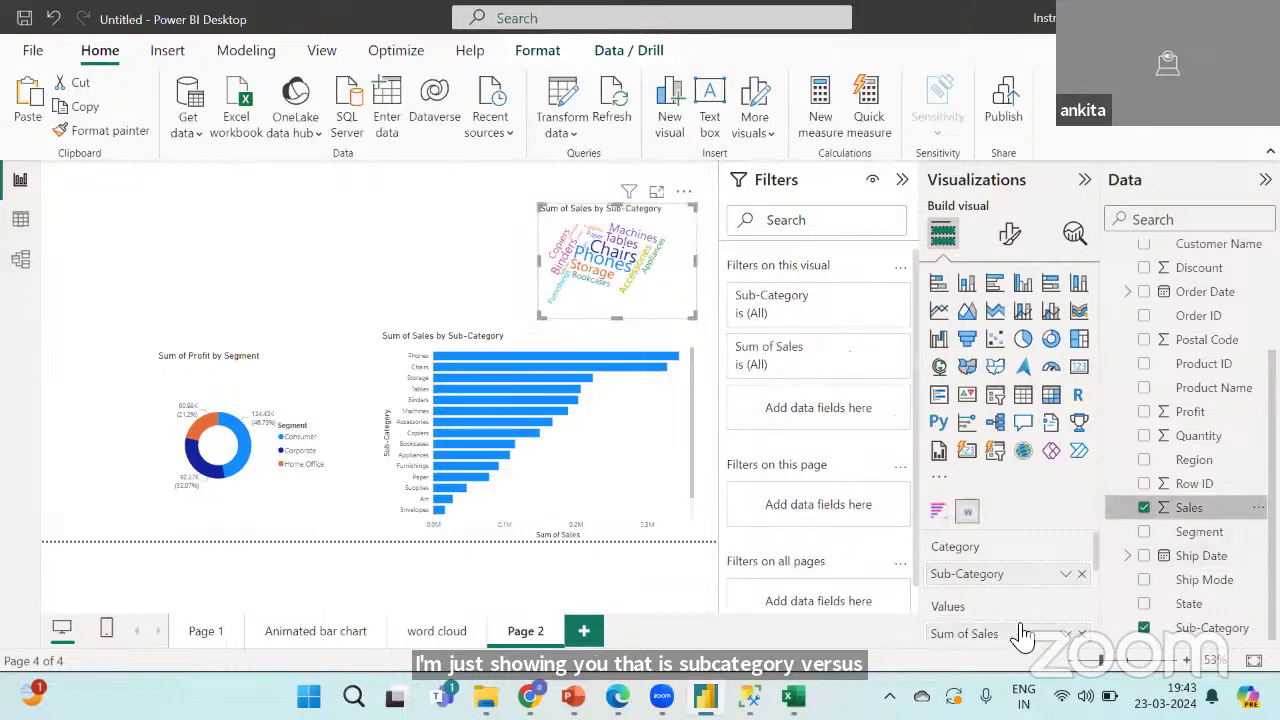
left_click_drag(540, 204, 453, 213)
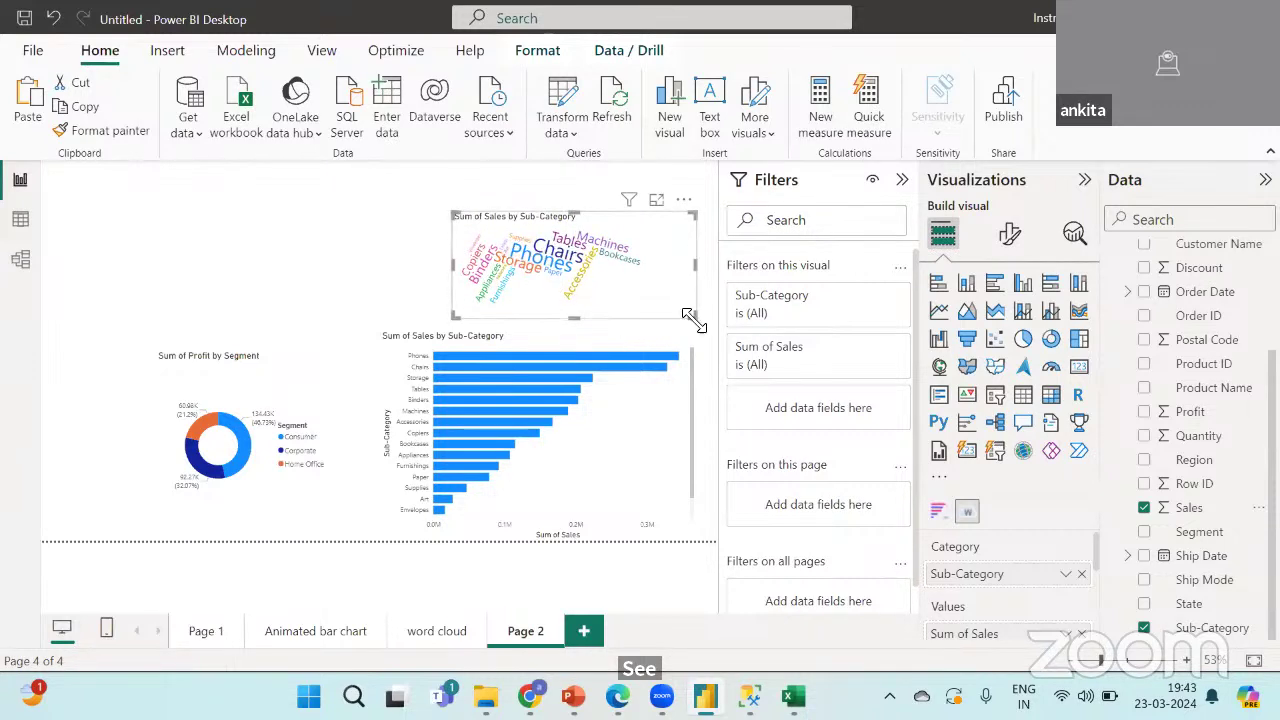
left_click(400, 275)
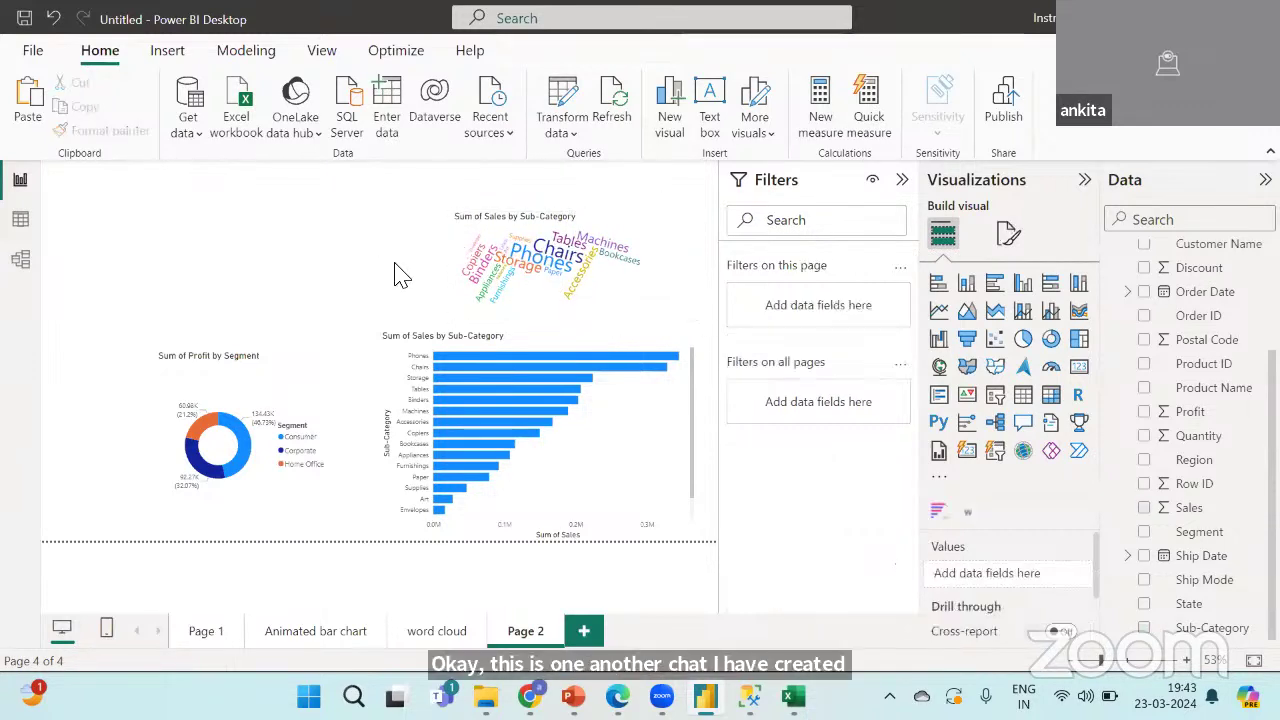
Try a shape map above the donut chart with State as location and Sales as legend.
left_click(997, 368)
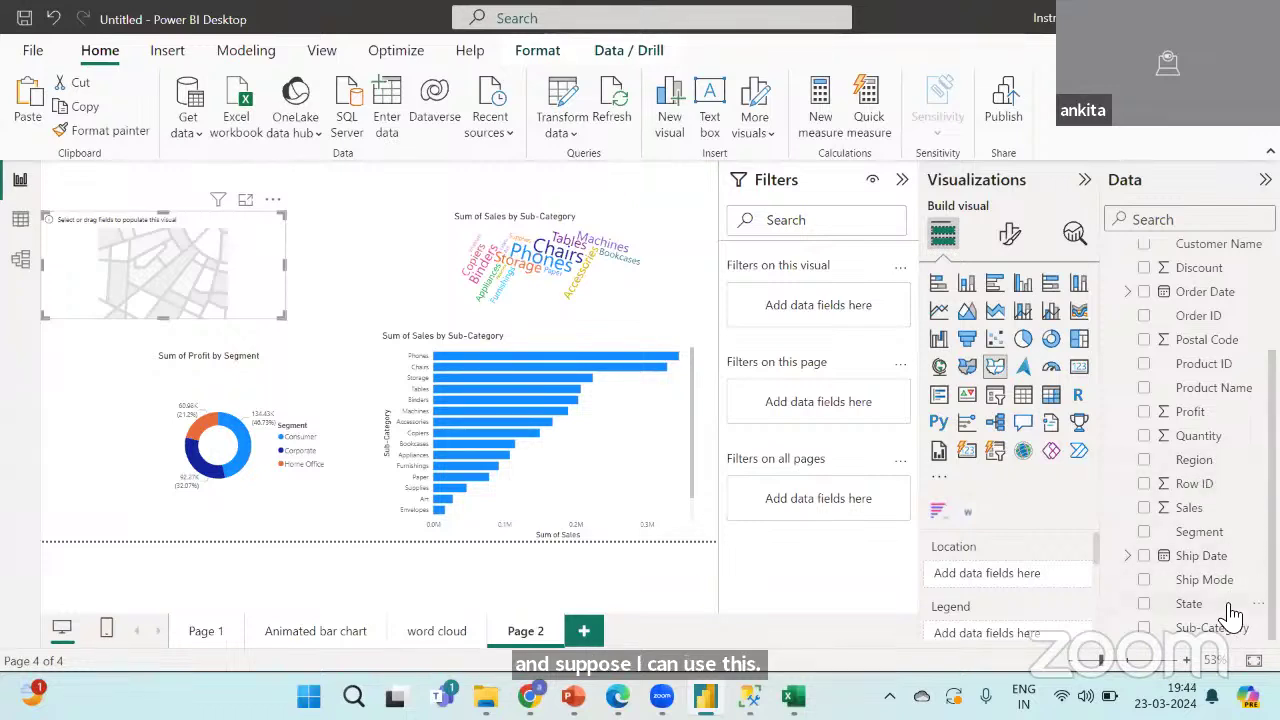
left_click_drag(1230, 615, 1040, 578)
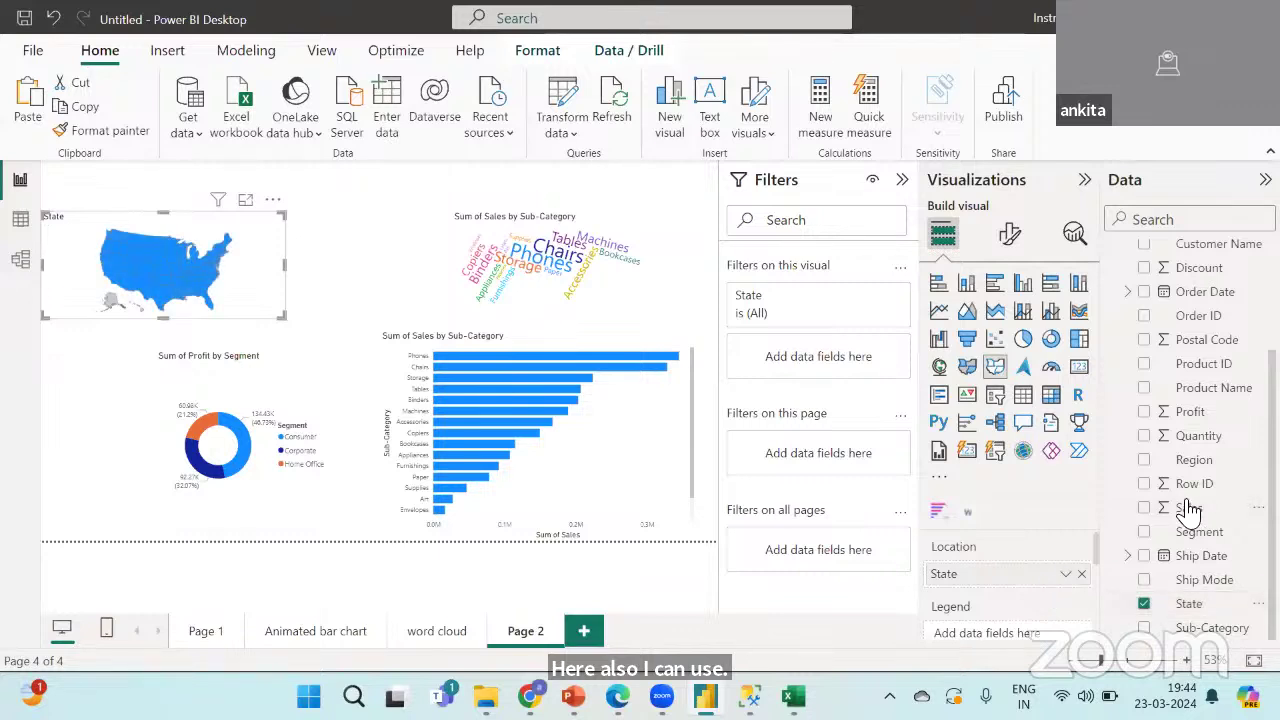
left_click_drag(1189, 508, 1018, 638)
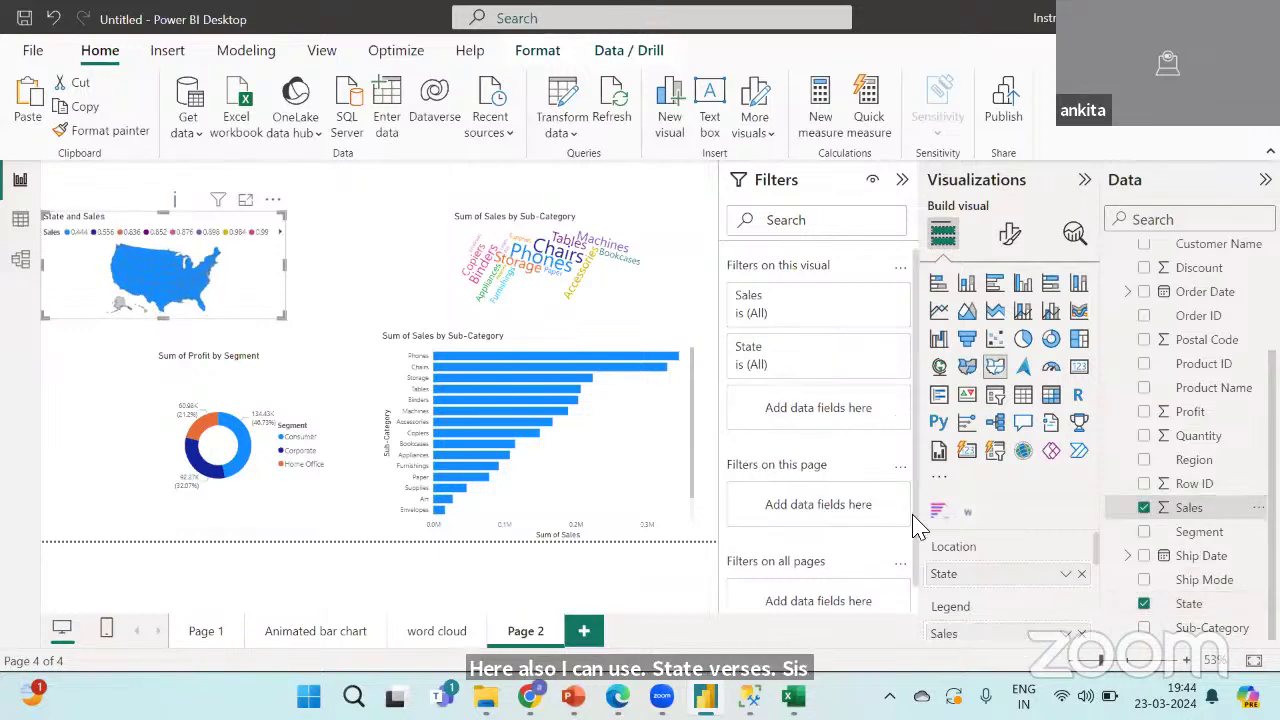
Try the filled map and map visual types on the State and Sales map, and remove the visual.
left_click(969, 377)
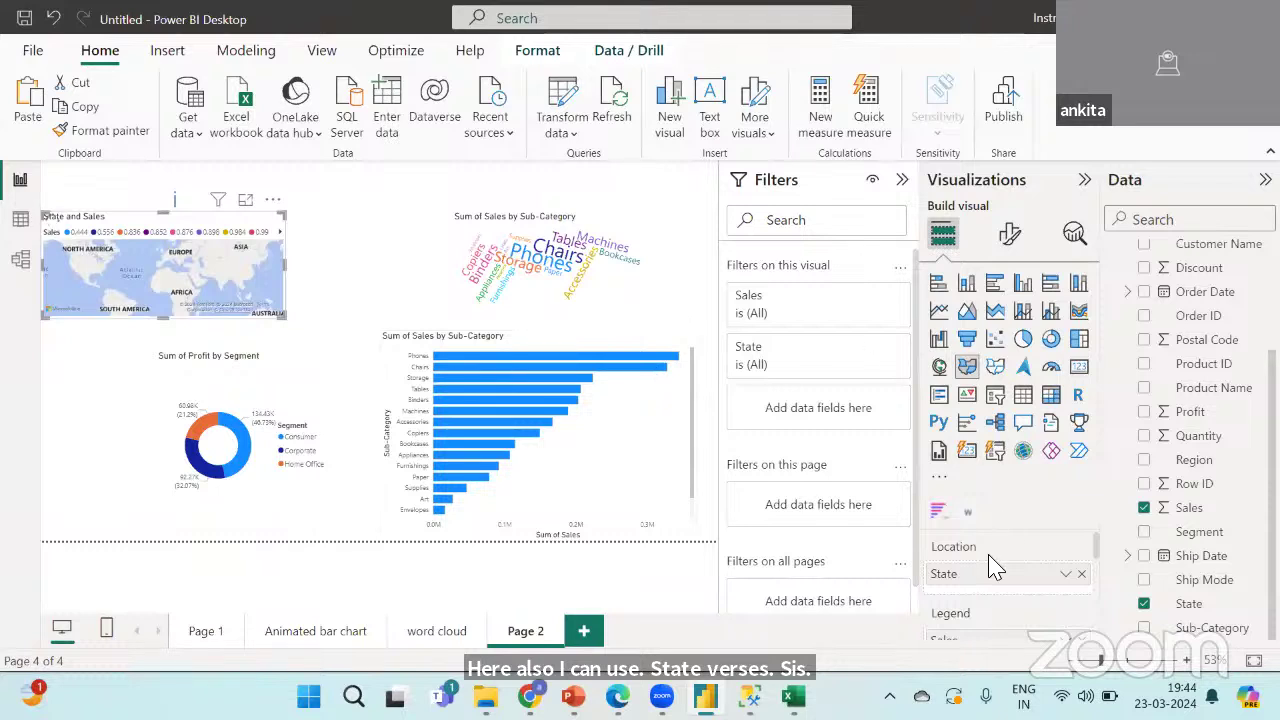
left_click(939, 366)
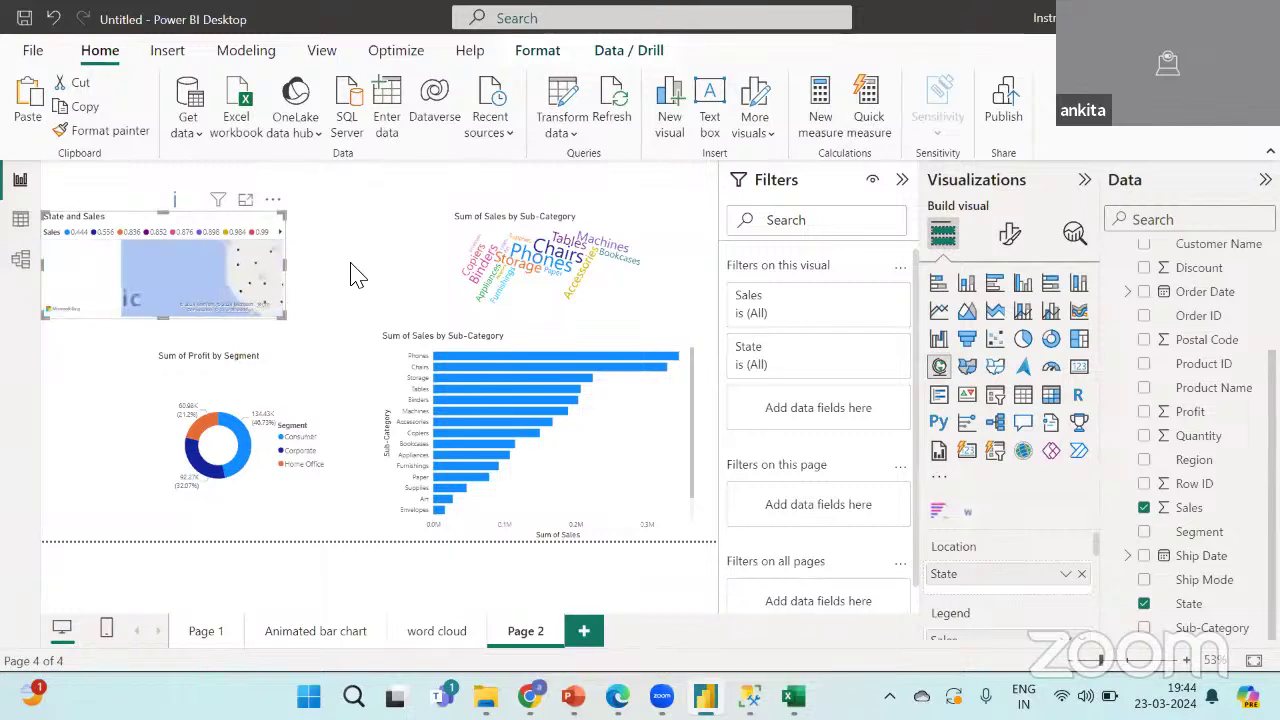
left_click(273, 200)
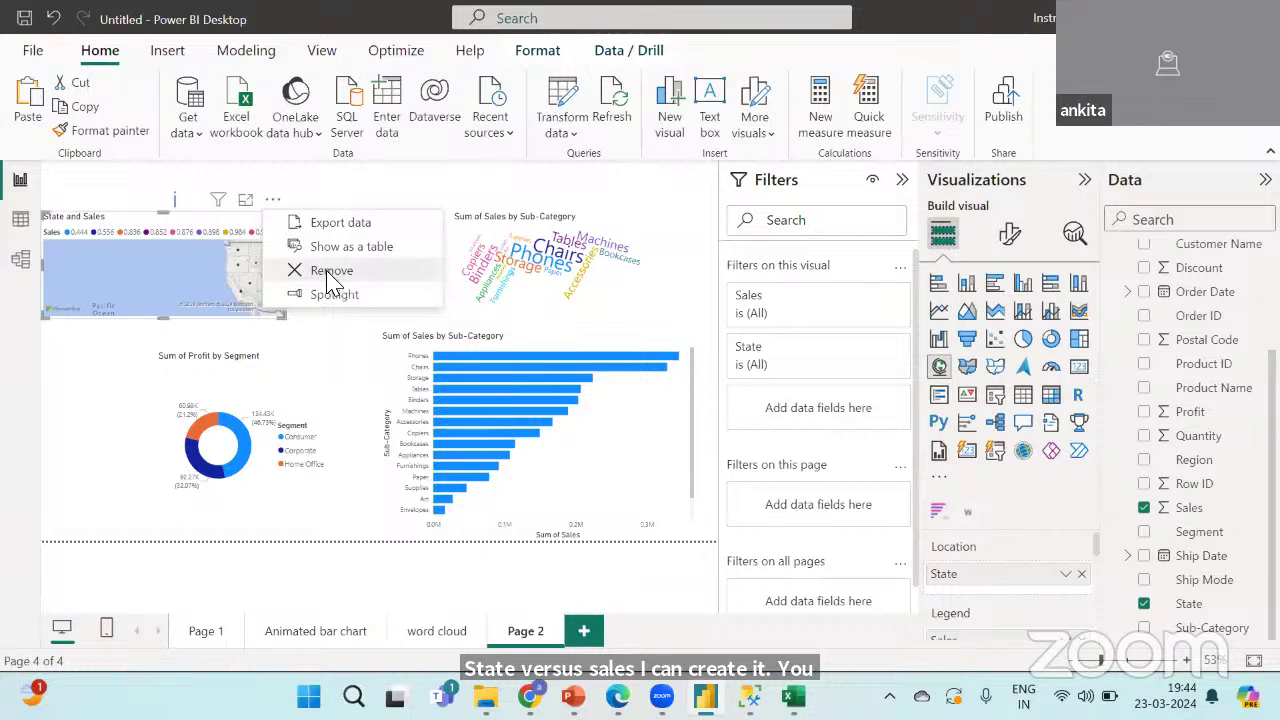
left_click(400, 272)
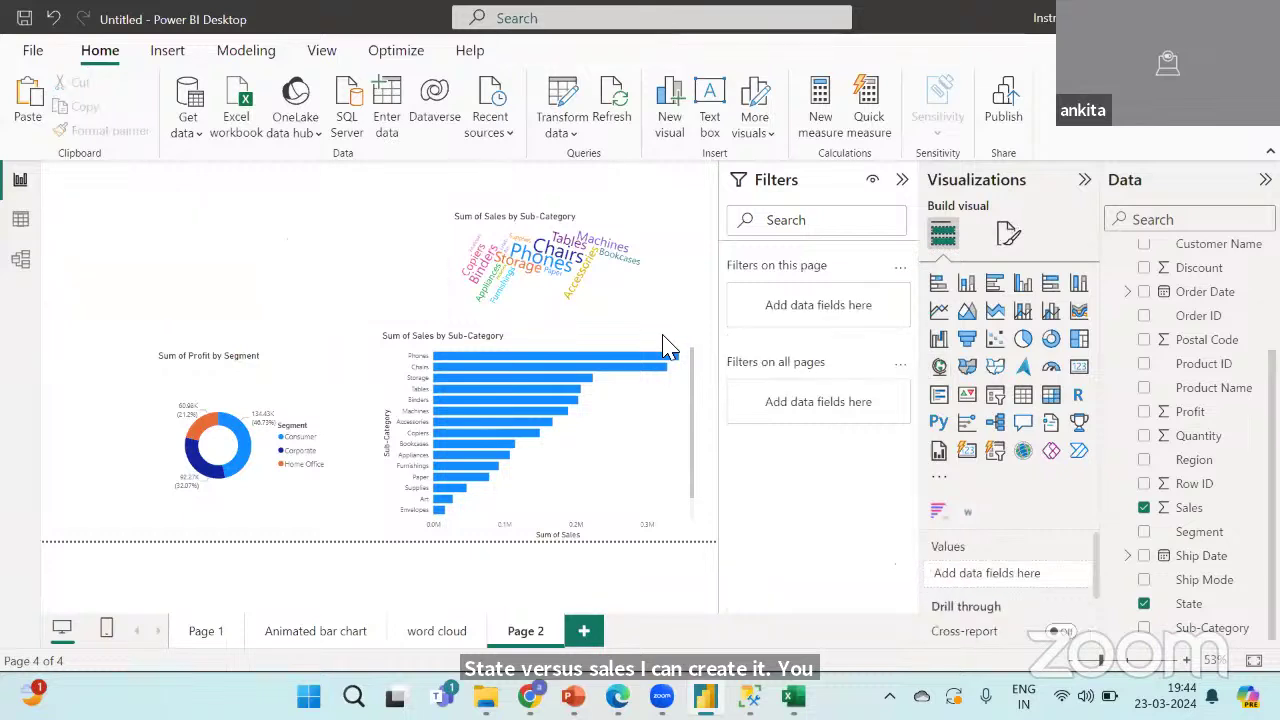
Try a new, wider shape map with State as location and Sales as legend, and remove it from Page 2.
left_click(995, 367)
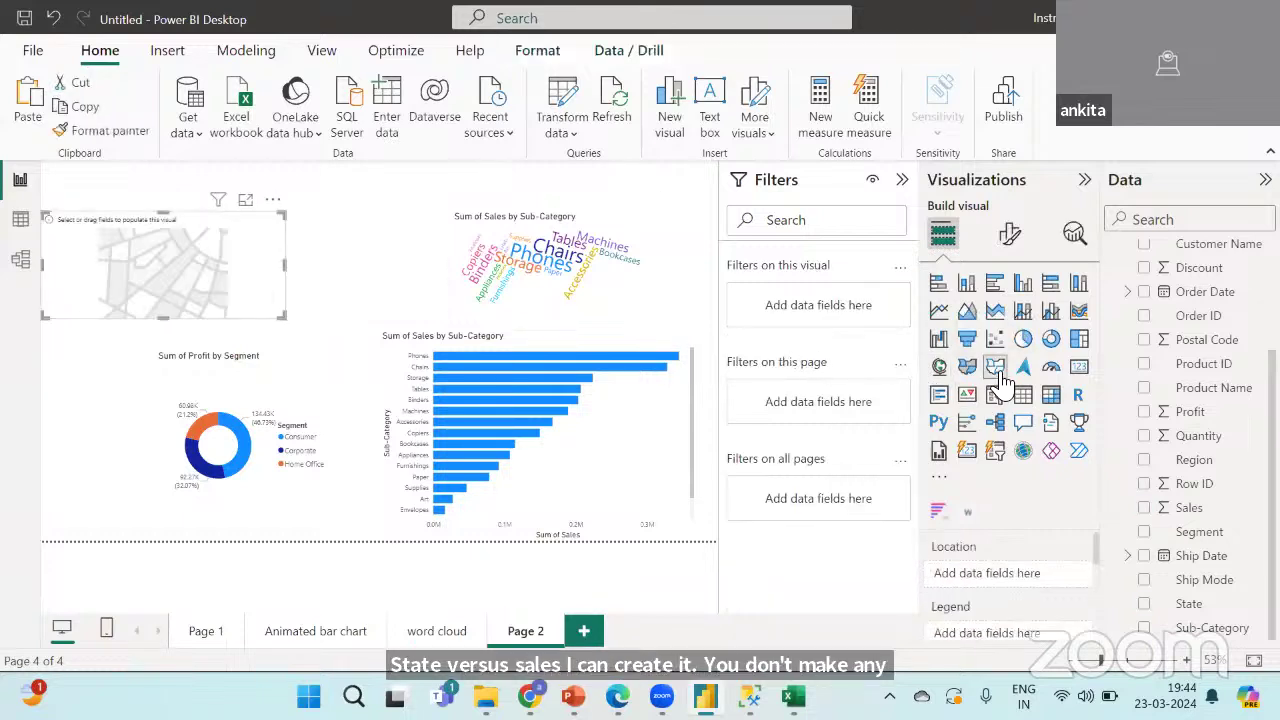
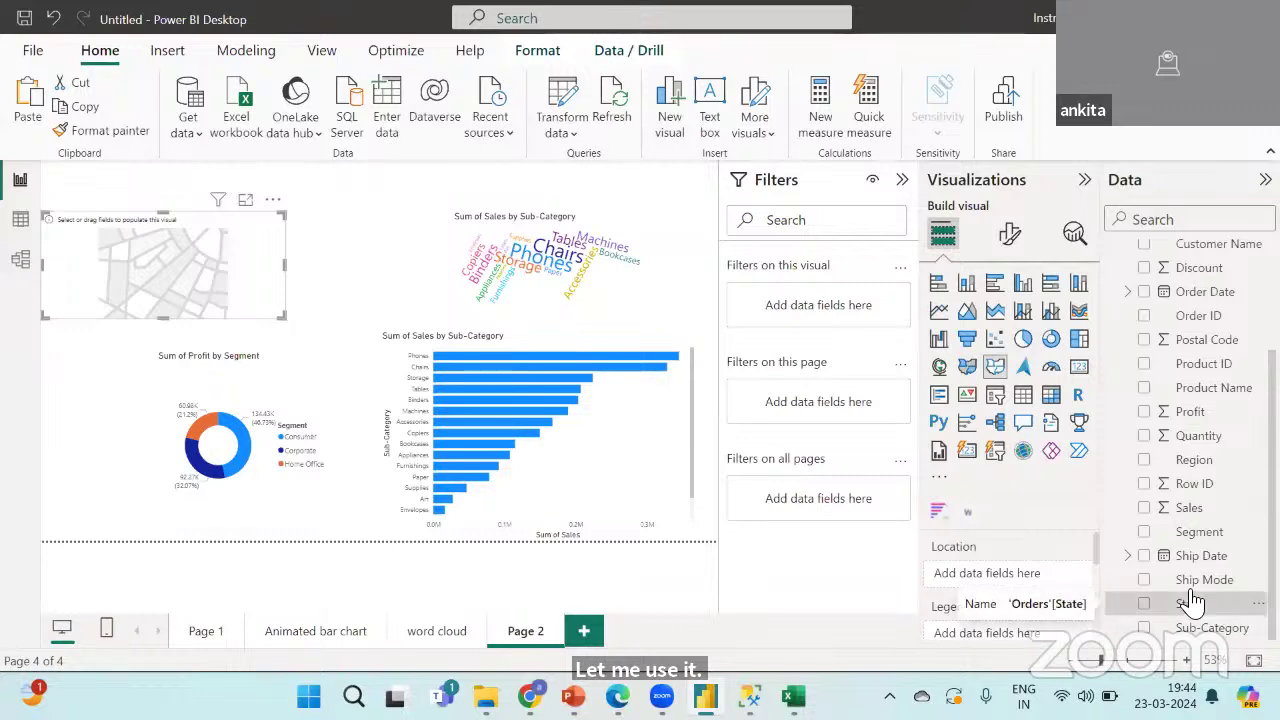
left_click_drag(1215, 604, 1100, 578)
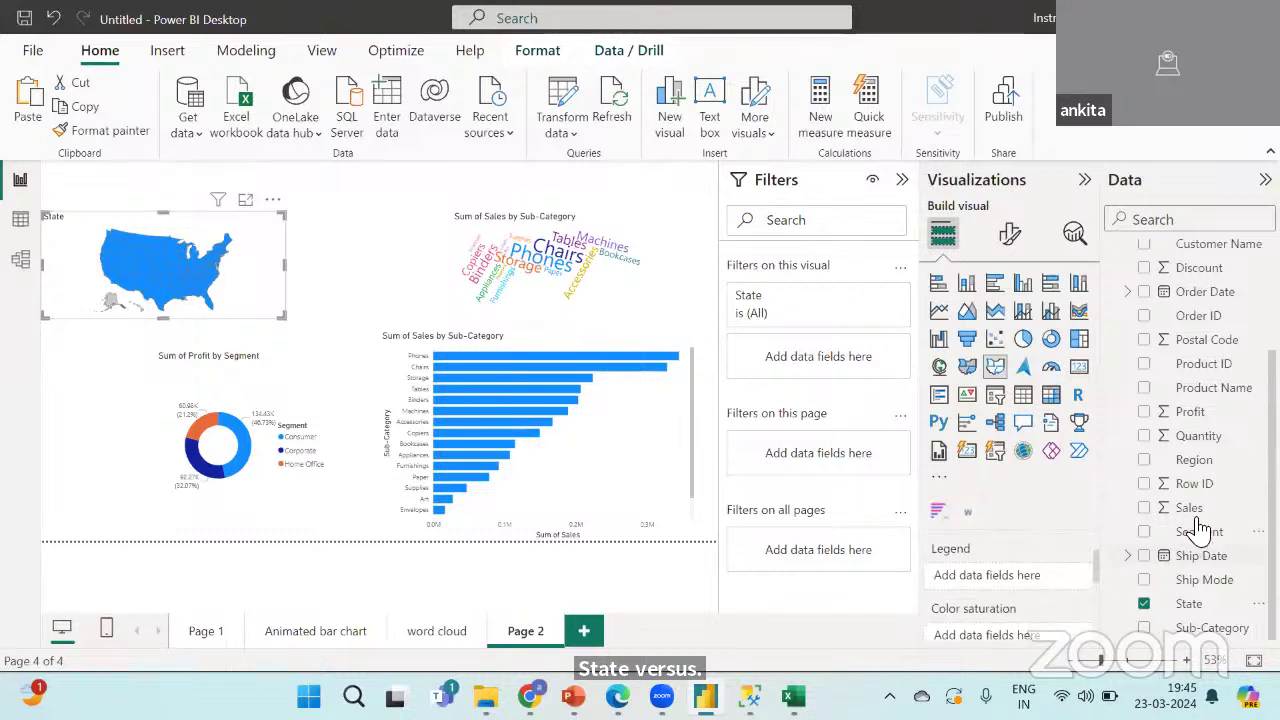
left_click_drag(1203, 510, 1033, 583)
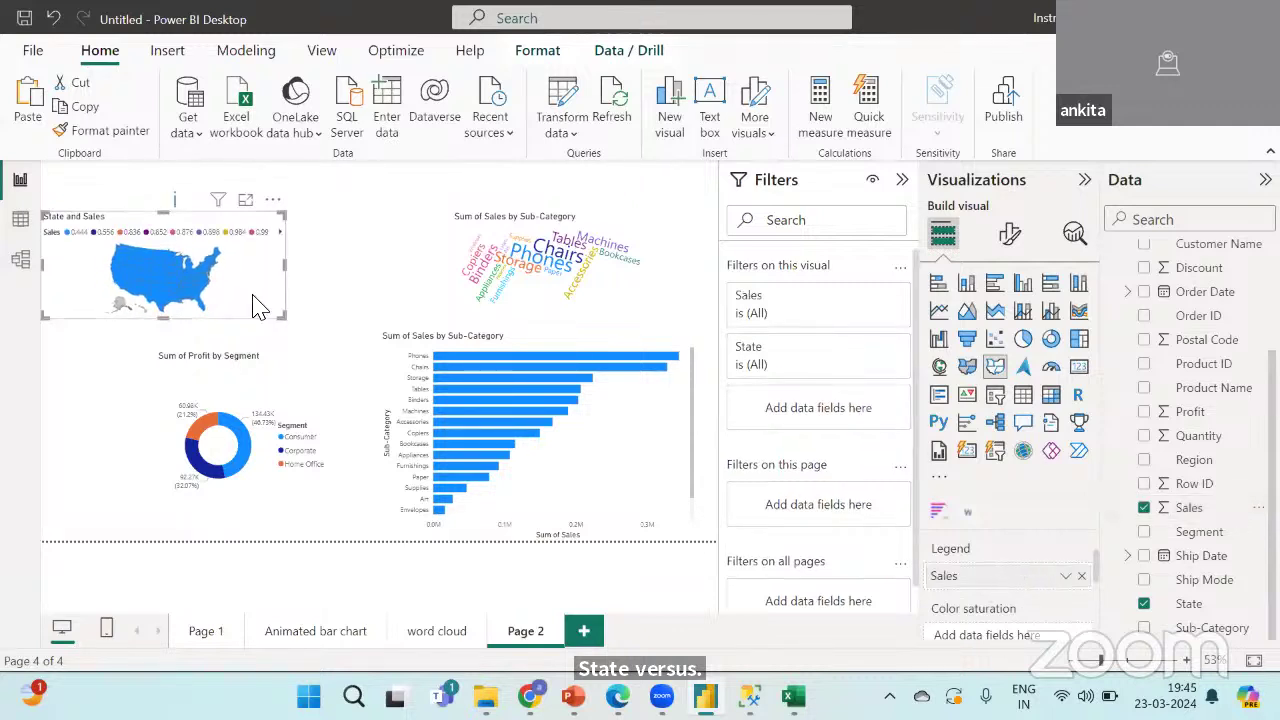
left_click_drag(284, 316, 378, 313)
left_click(368, 201)
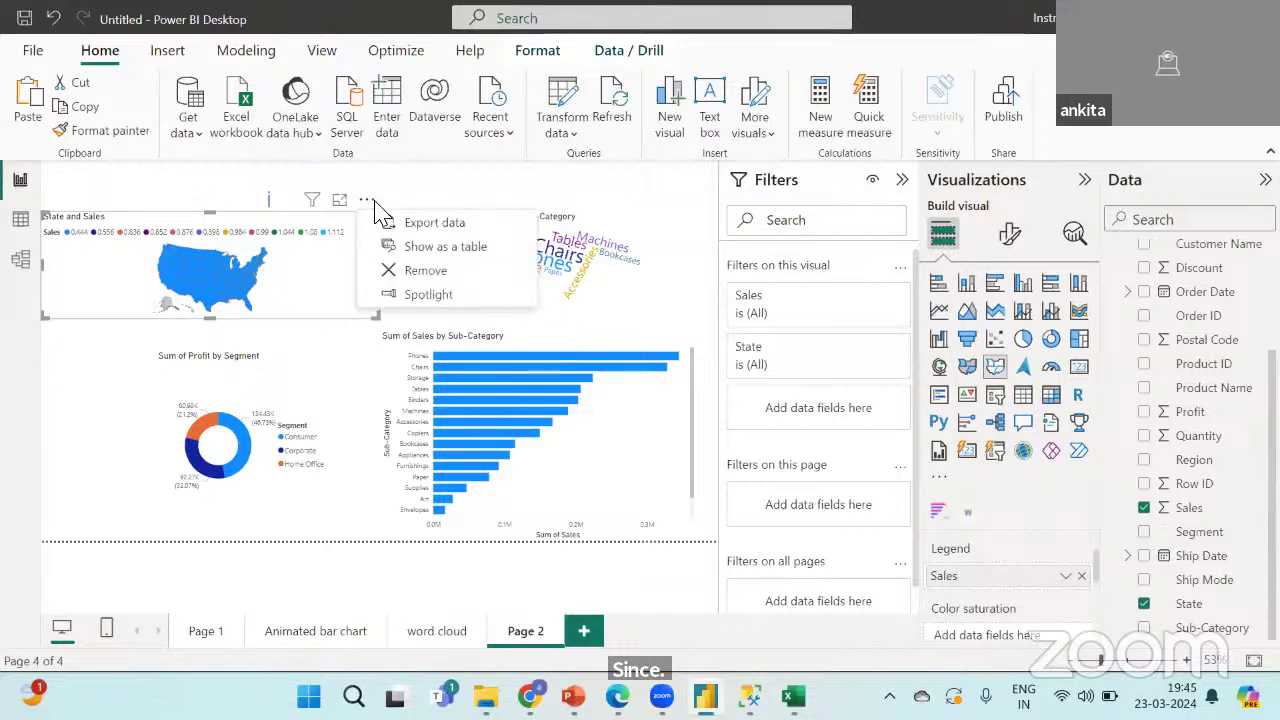
left_click(418, 270)
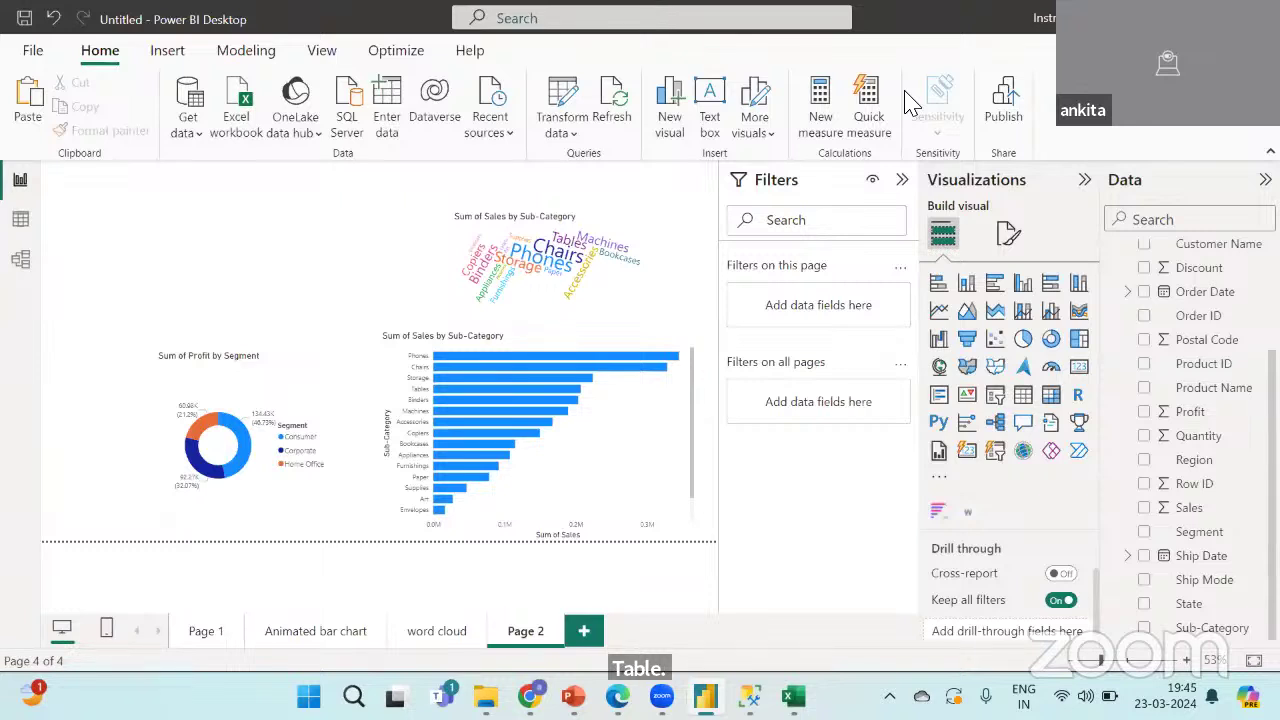
Add a matrix above the donut chart with Sub-Category, Sales and Profit as its column fields.
left_click(1051, 396)
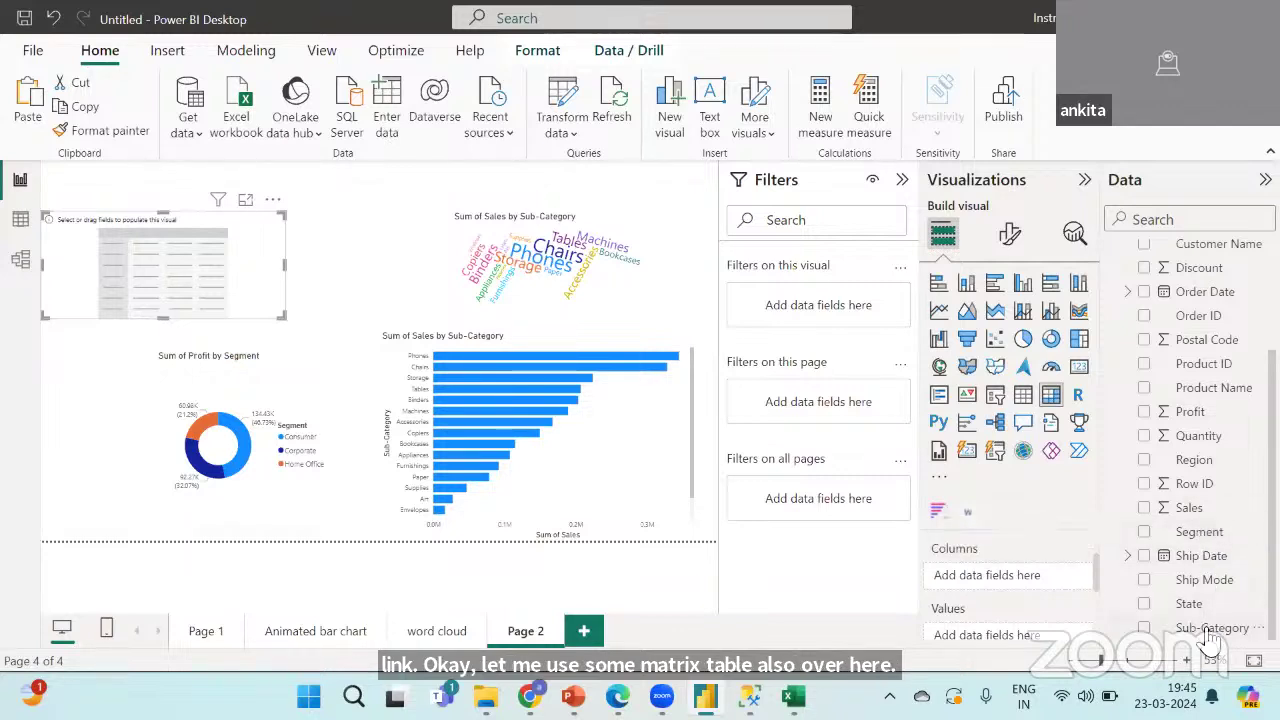
left_click_drag(1190, 630, 1043, 660)
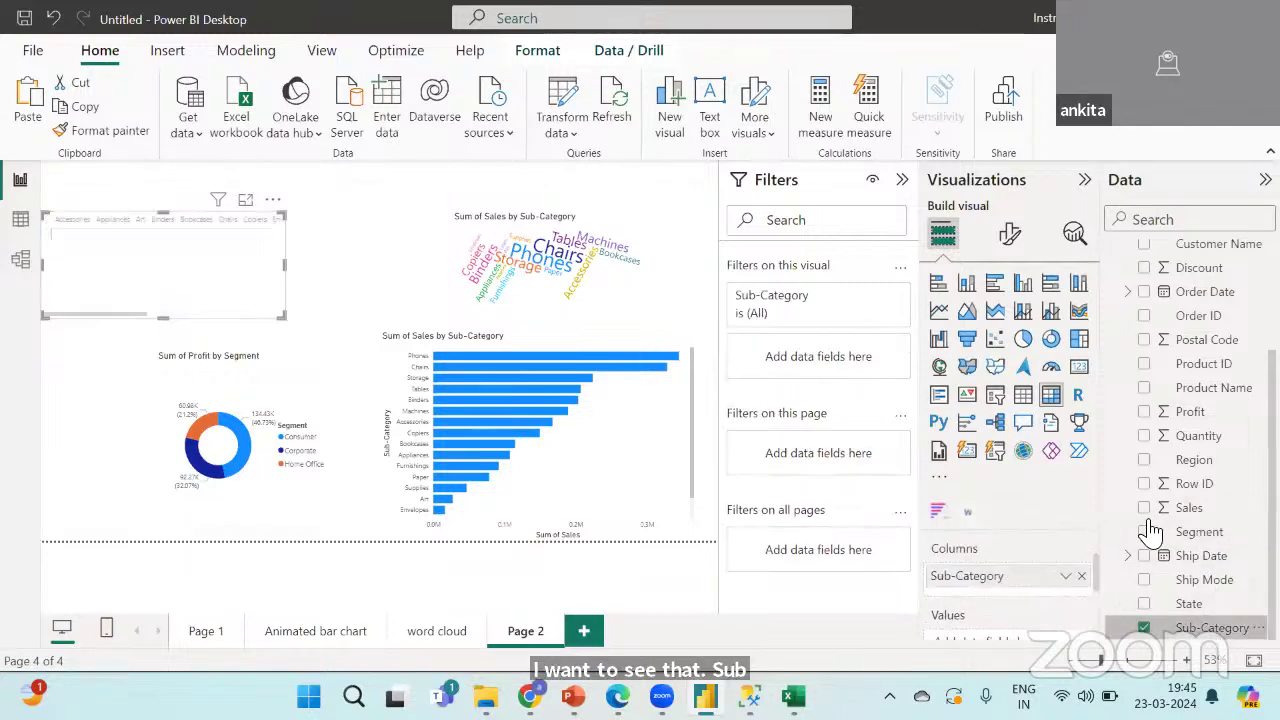
left_click_drag(1192, 515, 1014, 681)
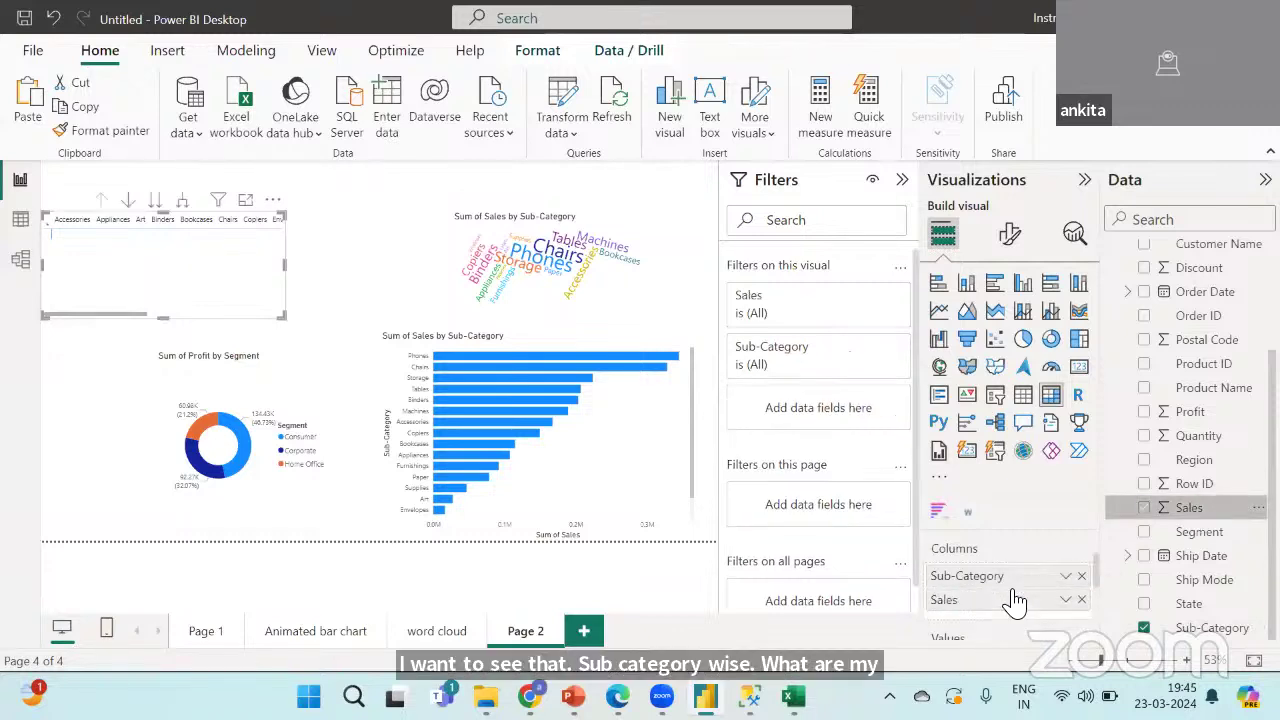
left_click_drag(1190, 411, 1018, 627)
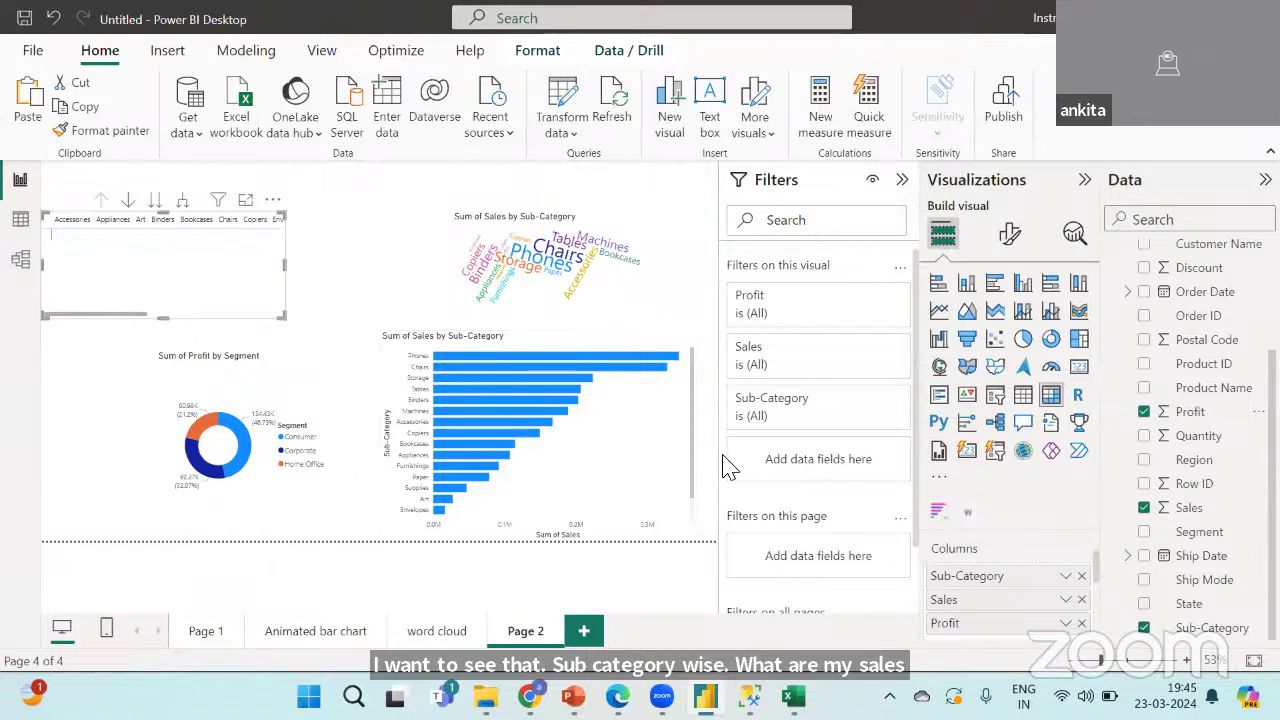
Make Segment the matrix's only column field, removing Sub-Category, Sales and Profit, and widen the matrix toward the word cloud.
left_click(1081, 576)
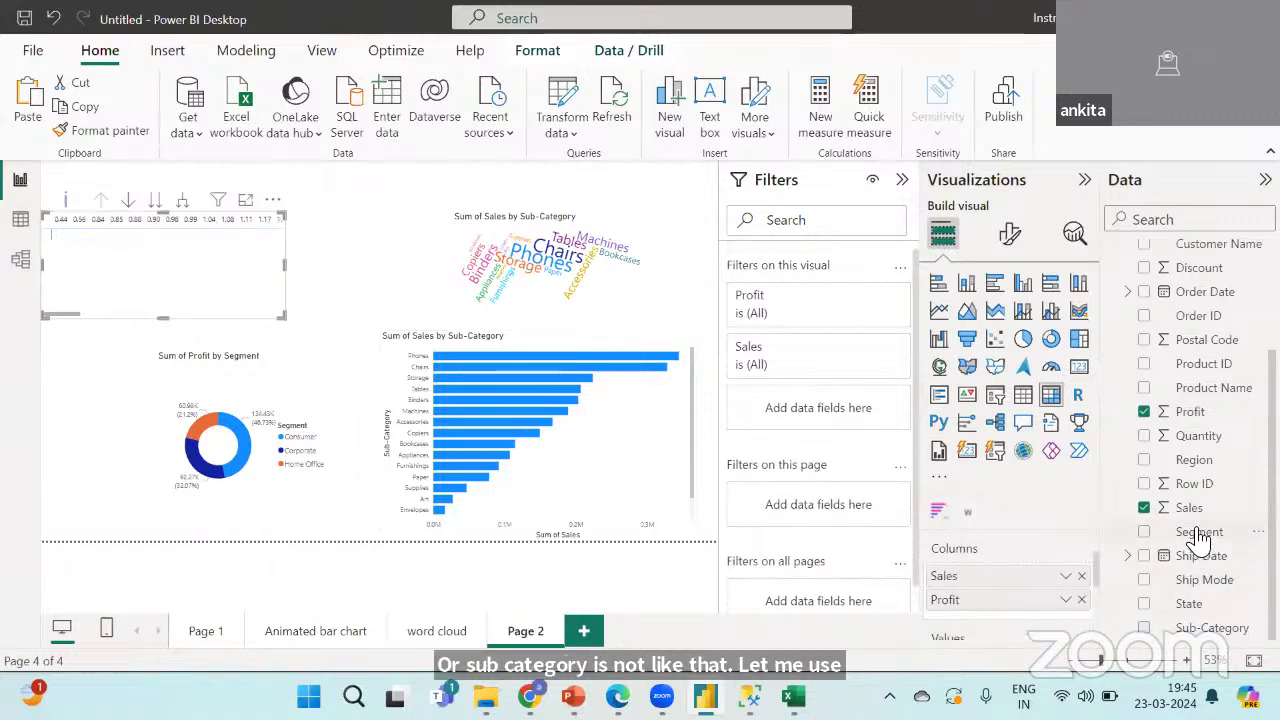
left_click_drag(1199, 532, 1008, 575)
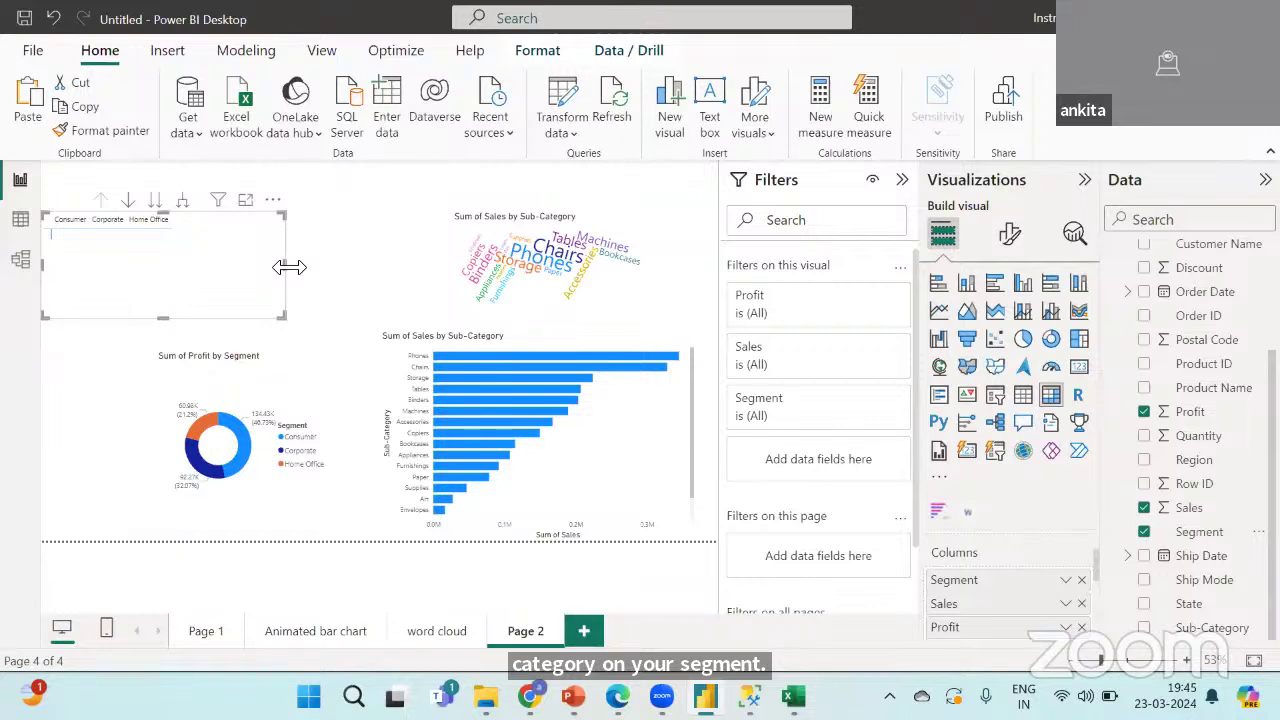
left_click_drag(289, 267, 378, 268)
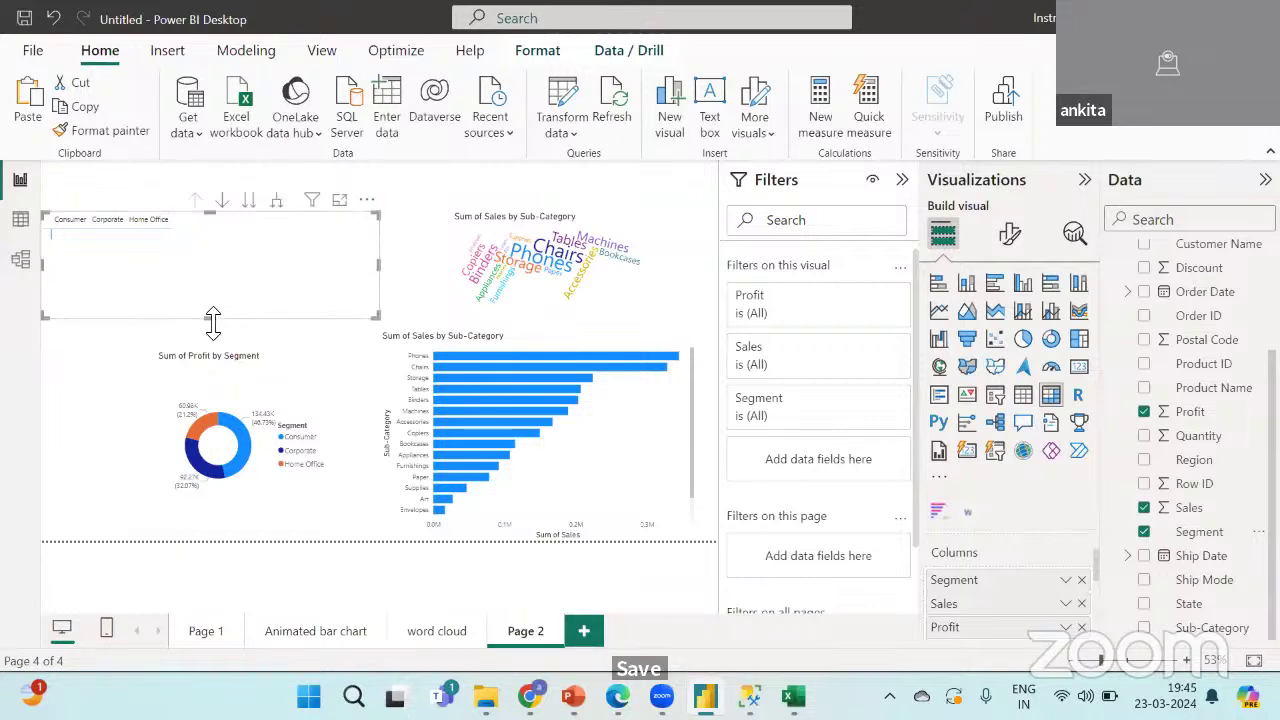
left_click(1081, 605)
left_click(1081, 604)
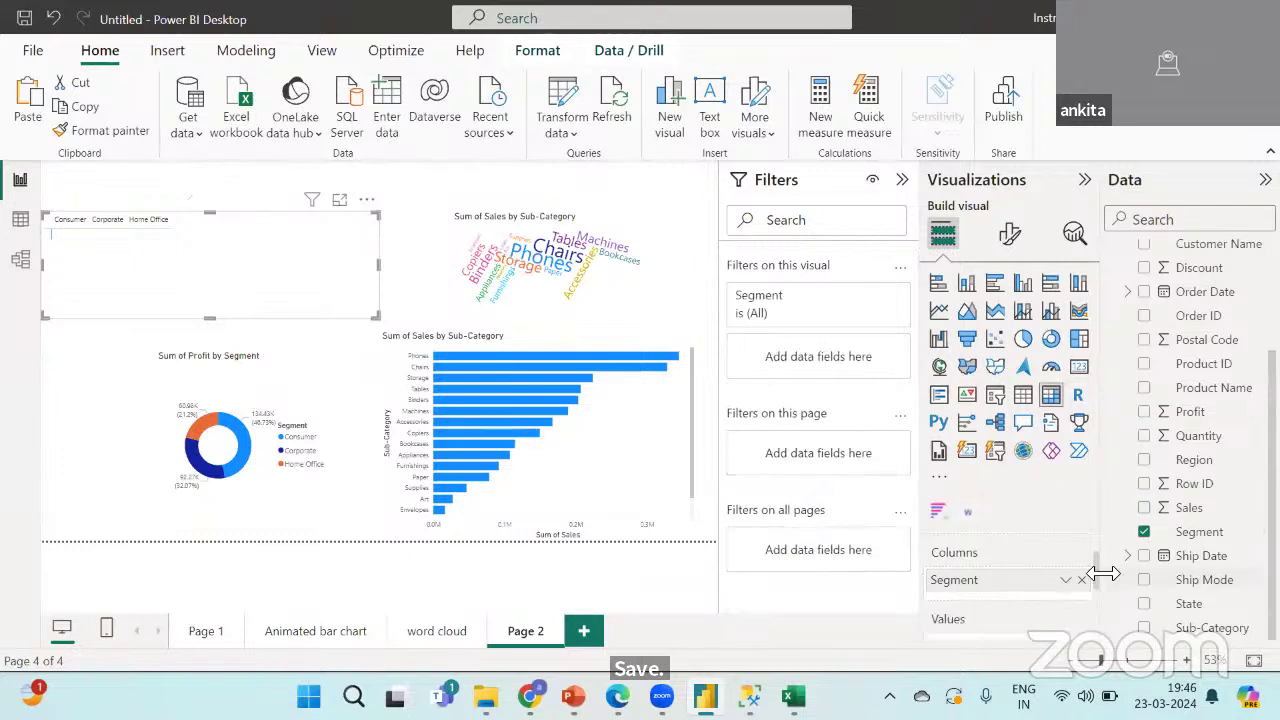
Add Sales and Profit as the values of the Segment matrix.
scroll(1097, 582, "down", 1)
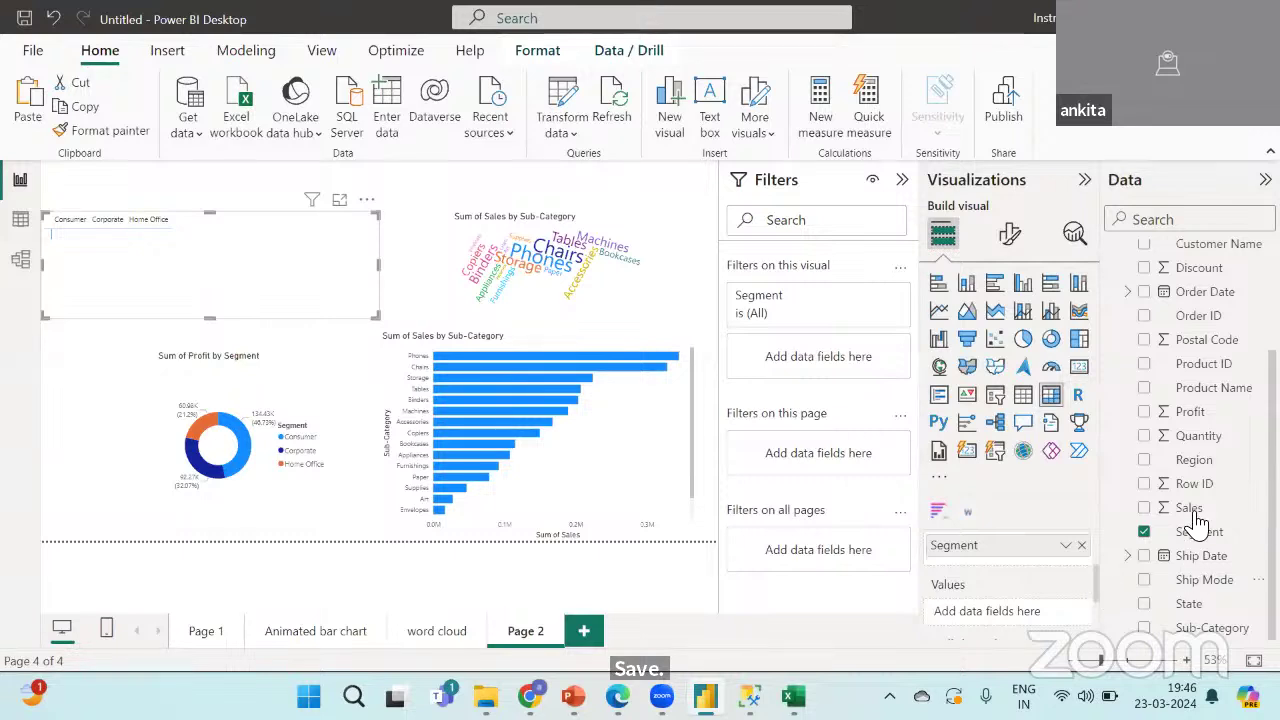
left_click_drag(1190, 512, 1006, 614)
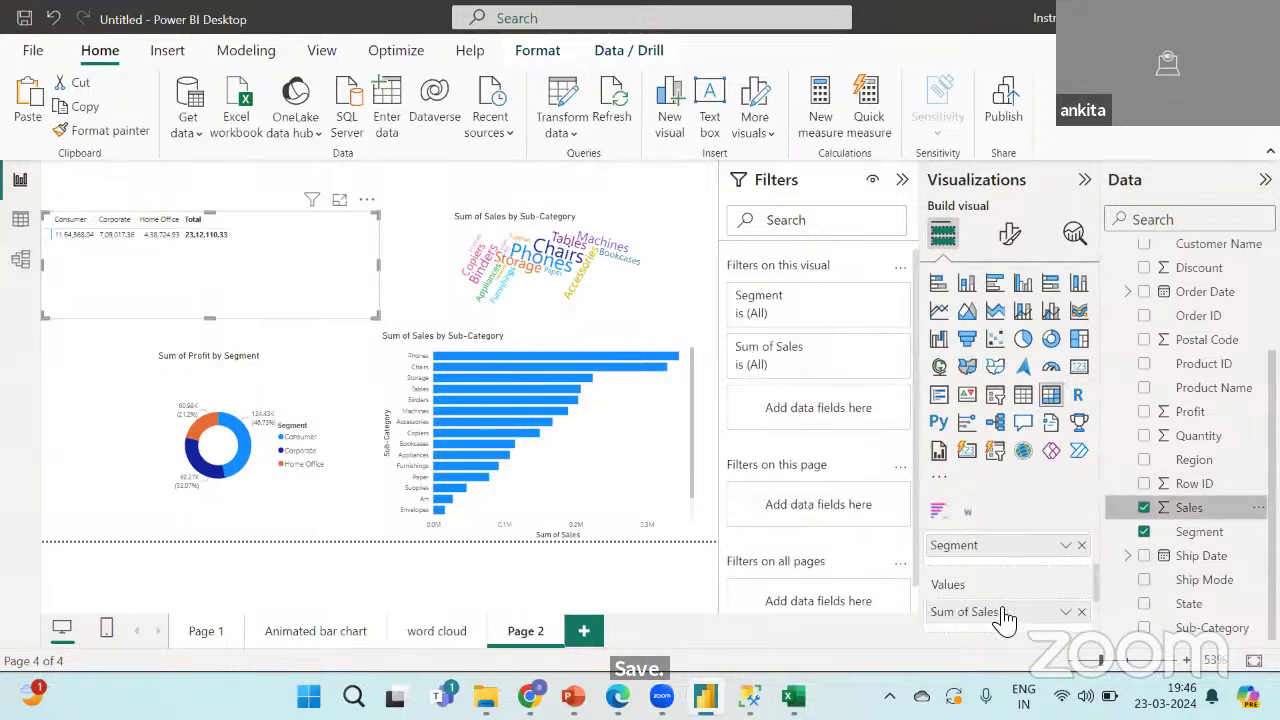
left_click_drag(1205, 422, 1022, 632)
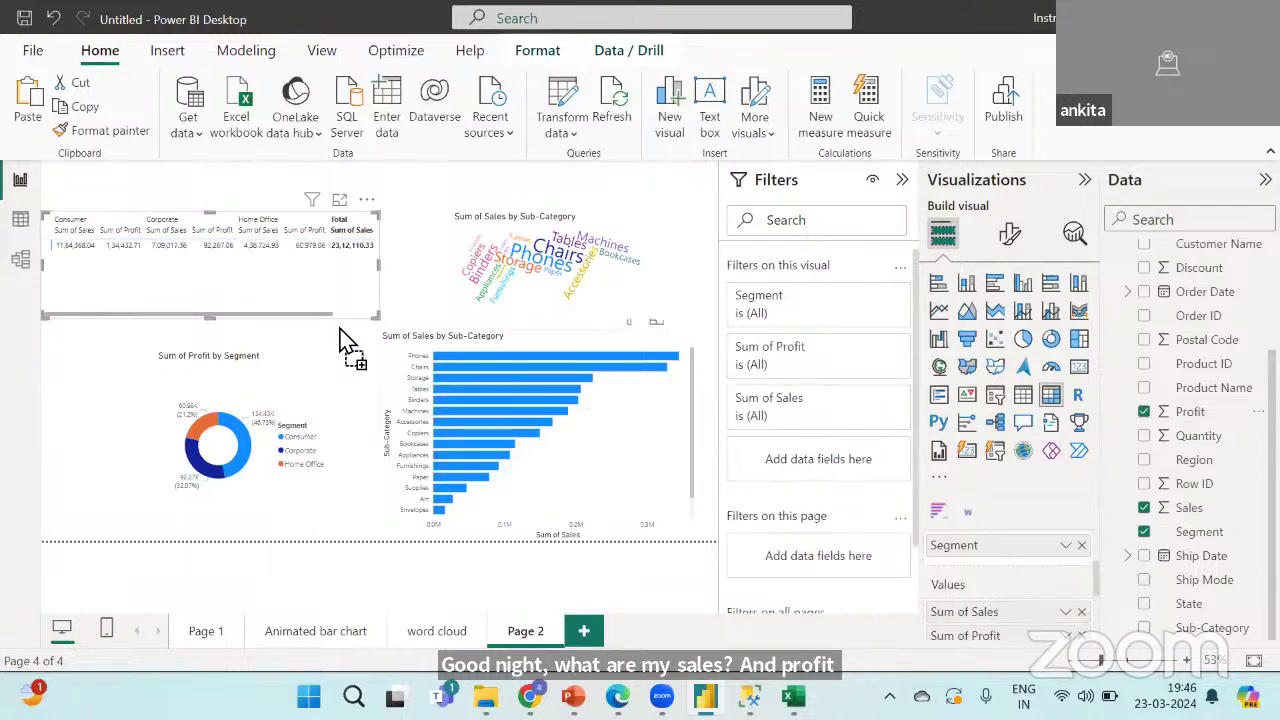
Convert the Segment matrix into a table, shift it toward the word cloud and narrow it from both sides.
left_click(1026, 398)
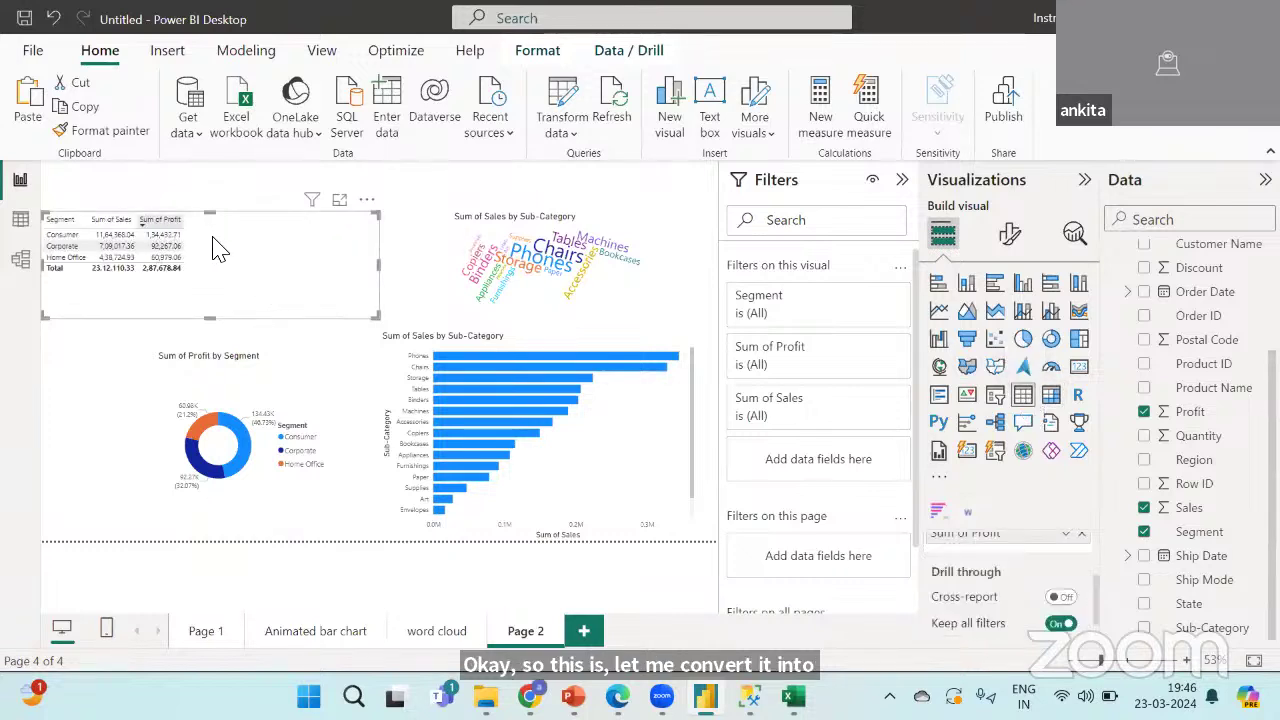
left_click_drag(214, 249, 320, 243)
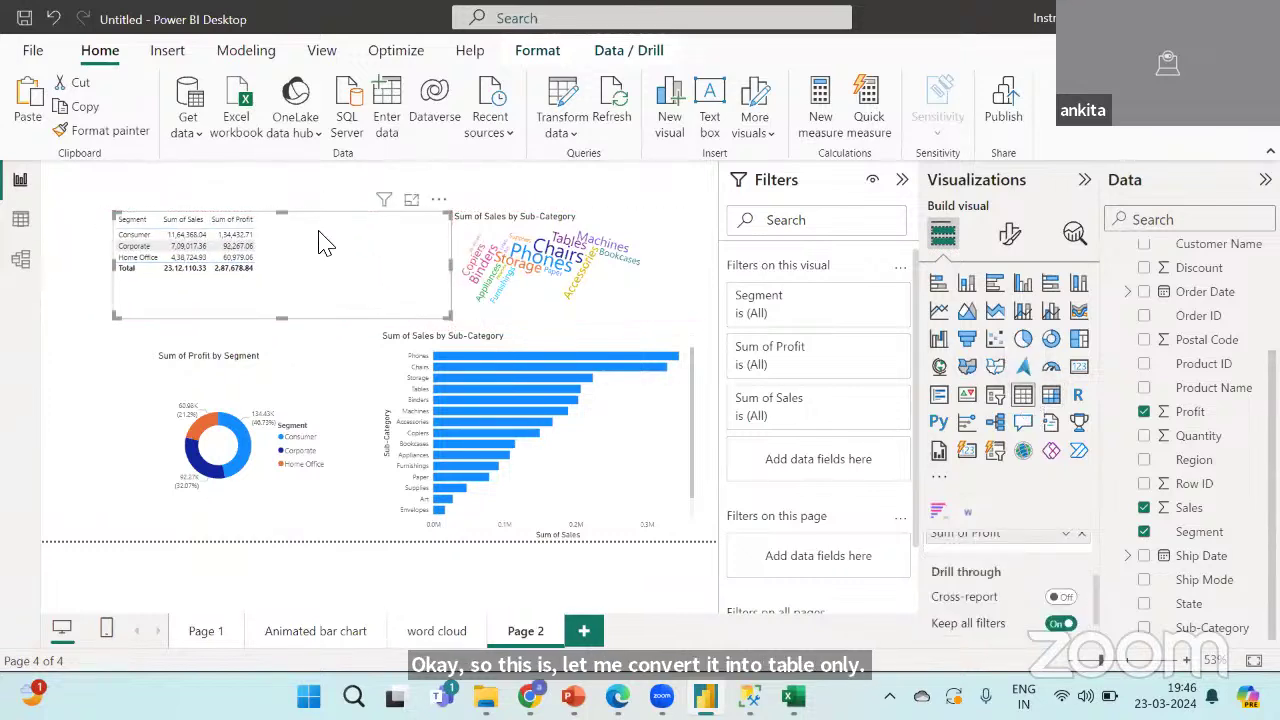
left_click_drag(450, 267, 377, 280)
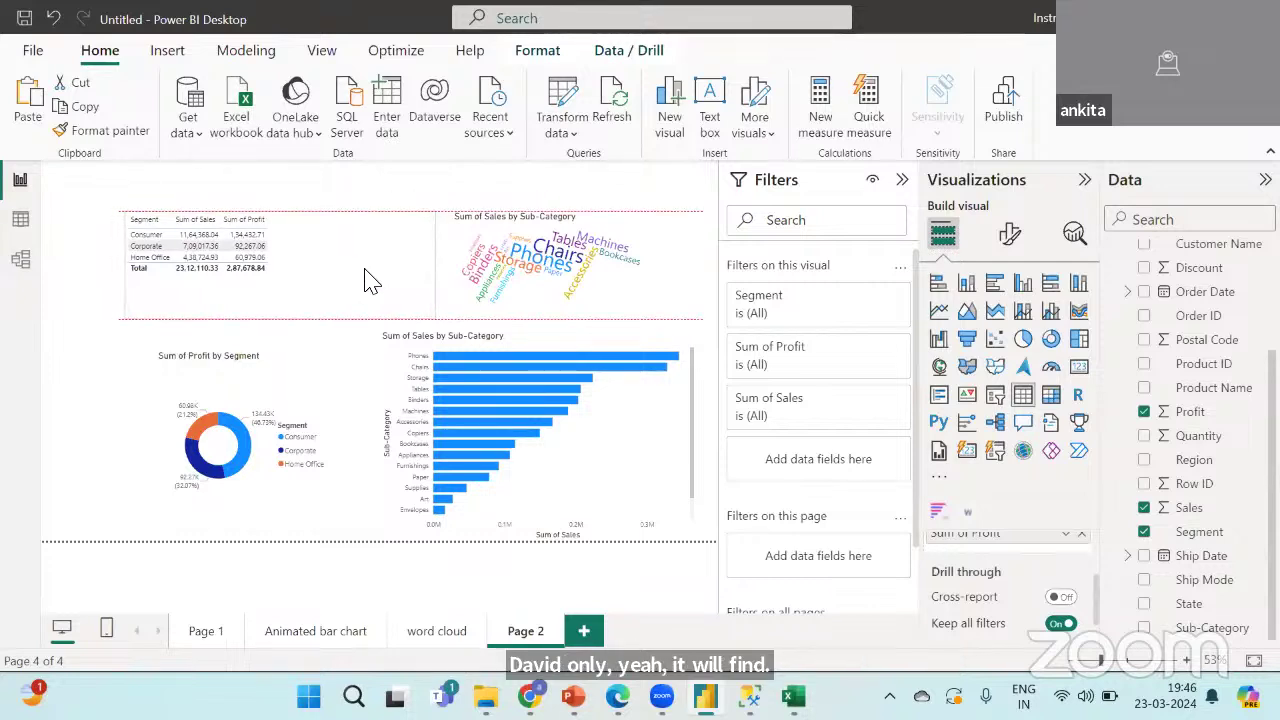
left_click_drag(135, 313, 168, 316)
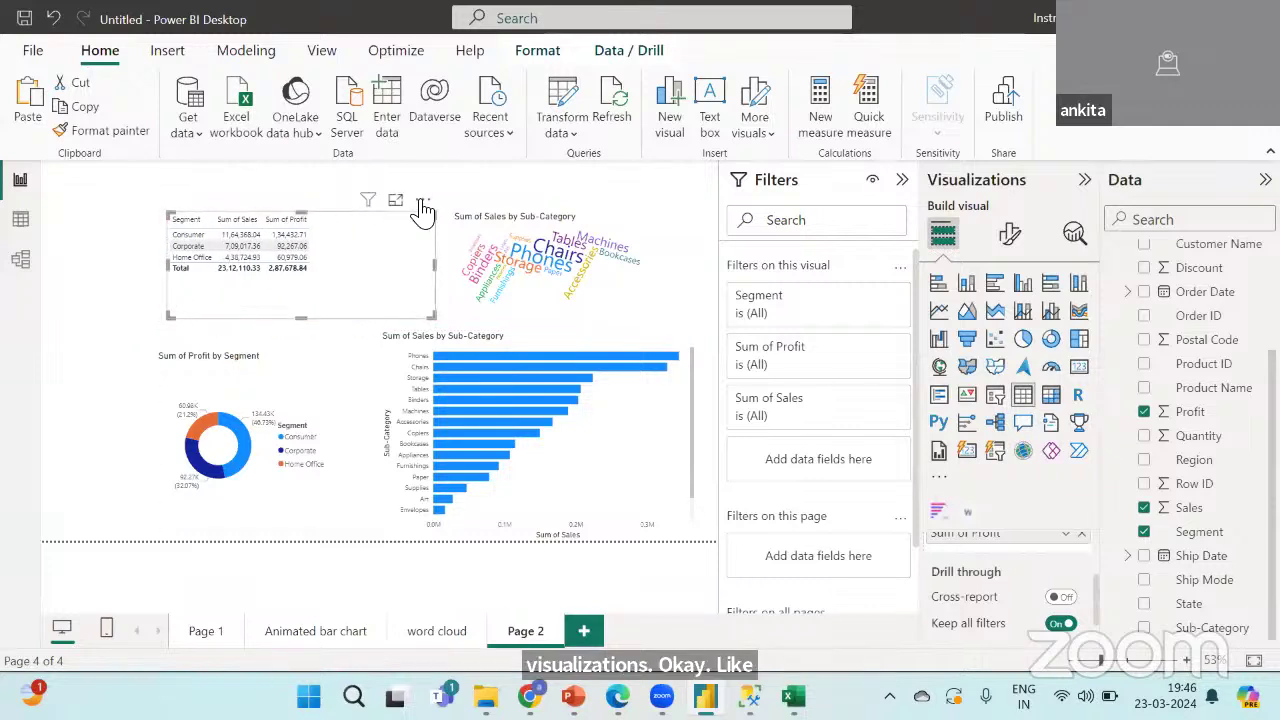
Reduce the height of the Segment table and the word cloud from above to free space along the page's upper edge.
left_click(478, 192)
left_click(358, 272)
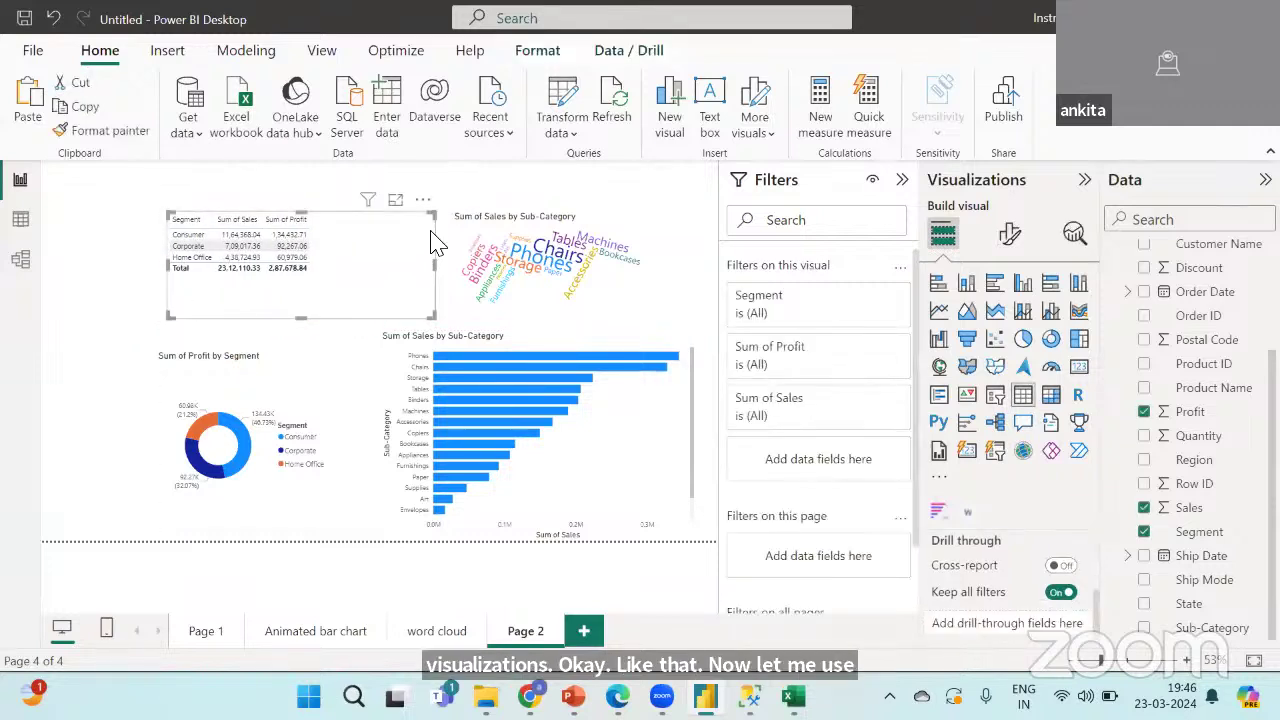
left_click_drag(434, 223, 428, 252)
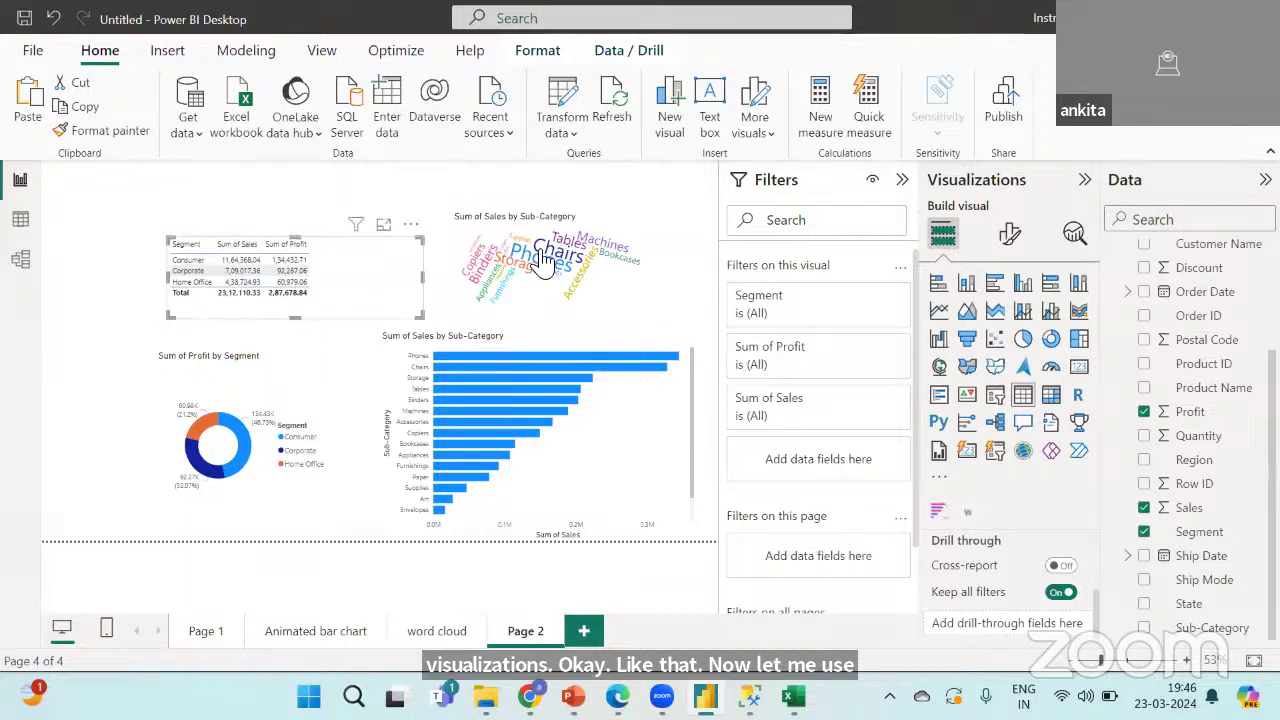
left_click(705, 224)
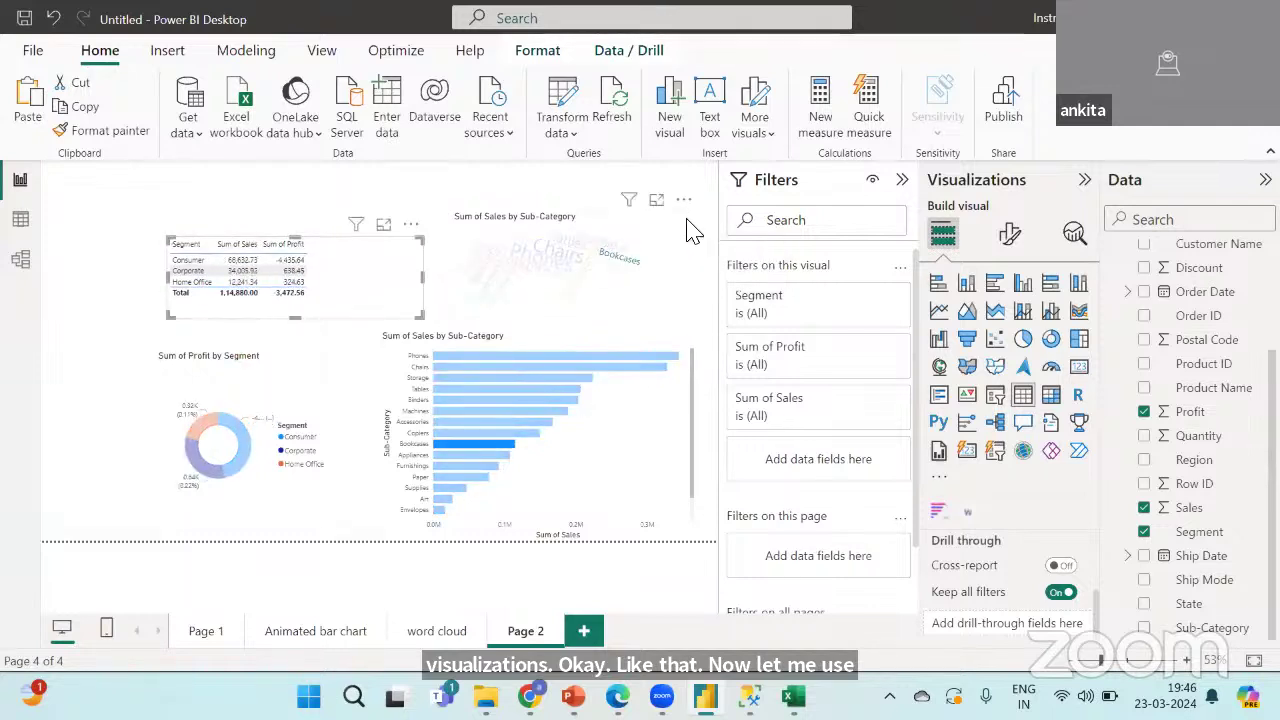
left_click_drag(697, 217, 691, 229)
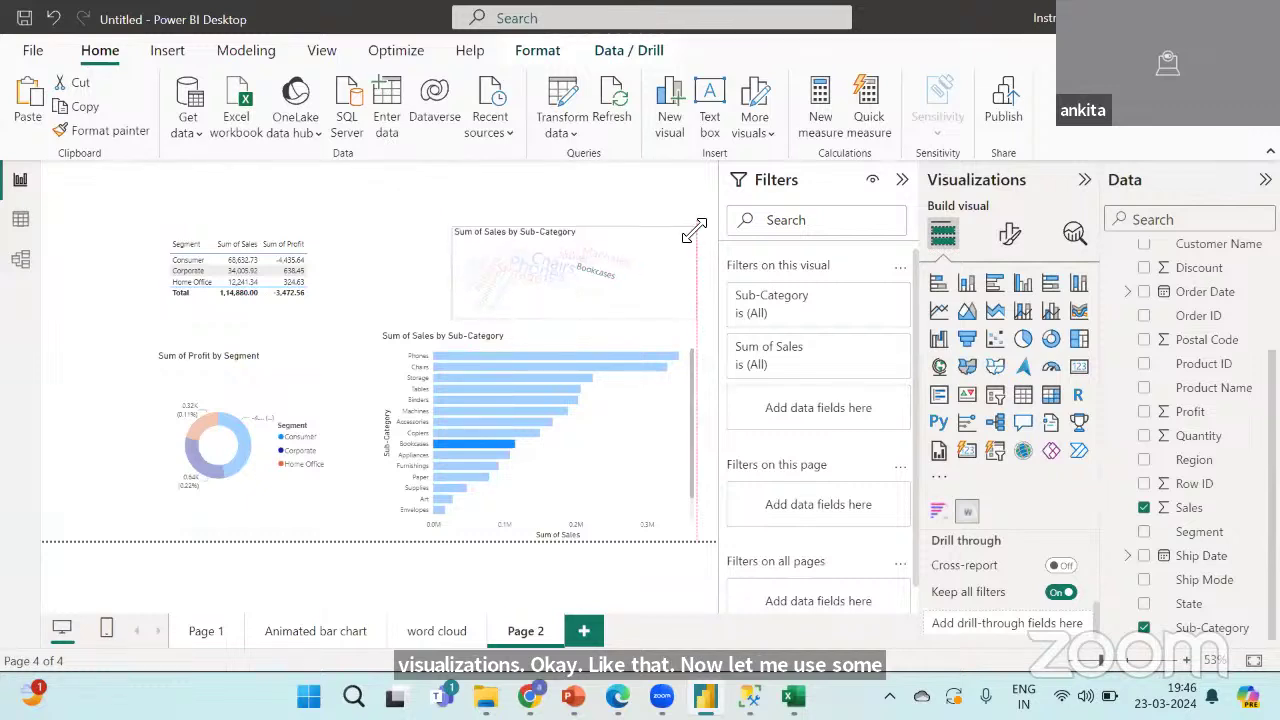
left_click(587, 201)
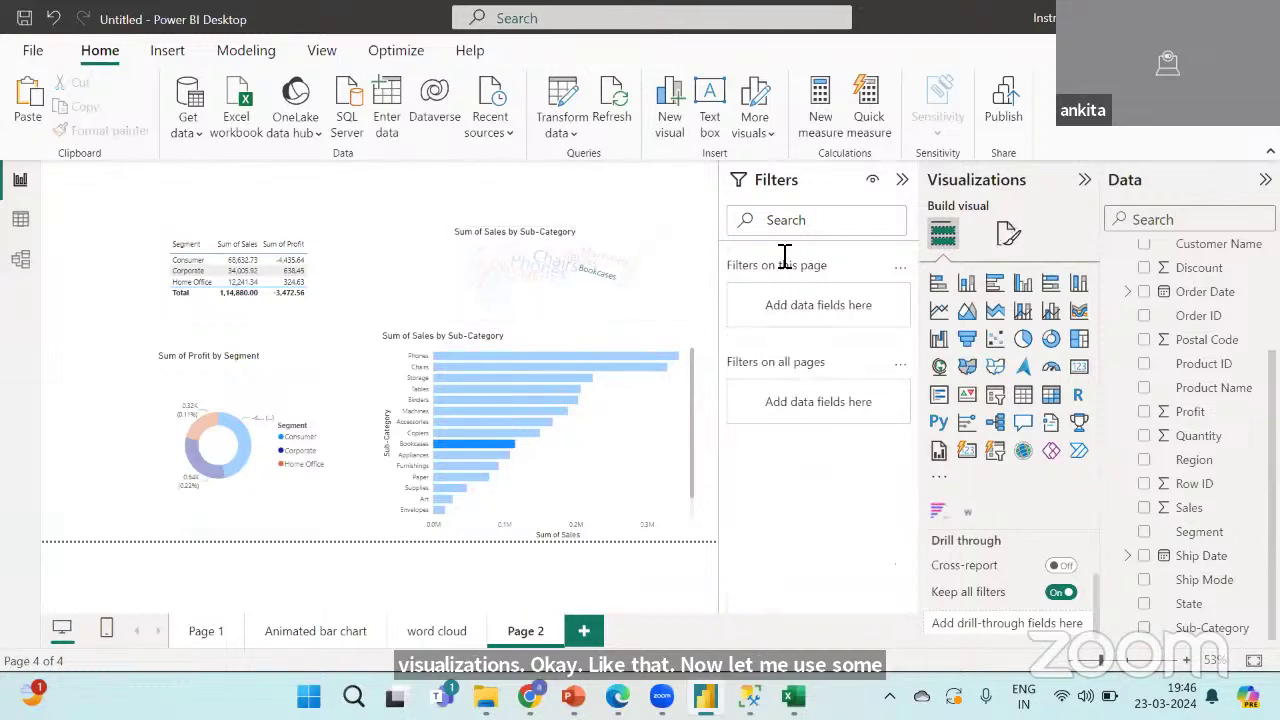
Add a compact Category slicer beside the donut chart and filter the page to Furniture.
left_click(995, 398)
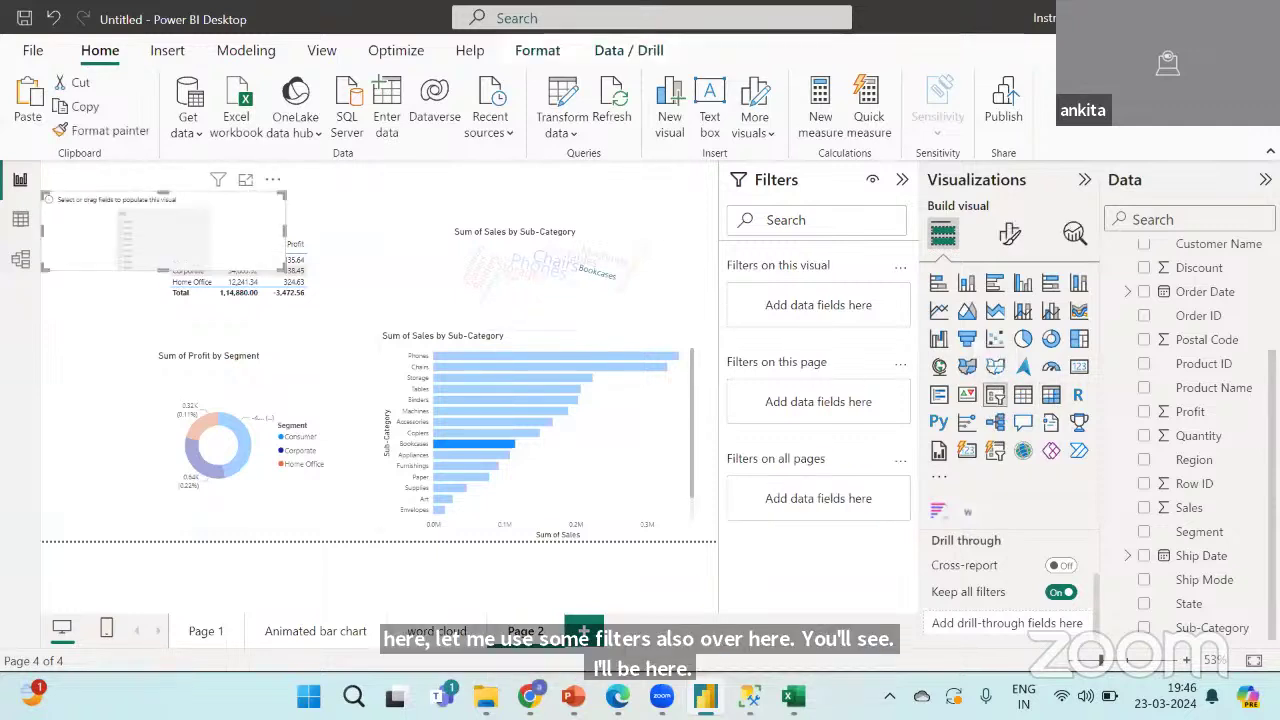
scroll(1190, 430, "up", 3)
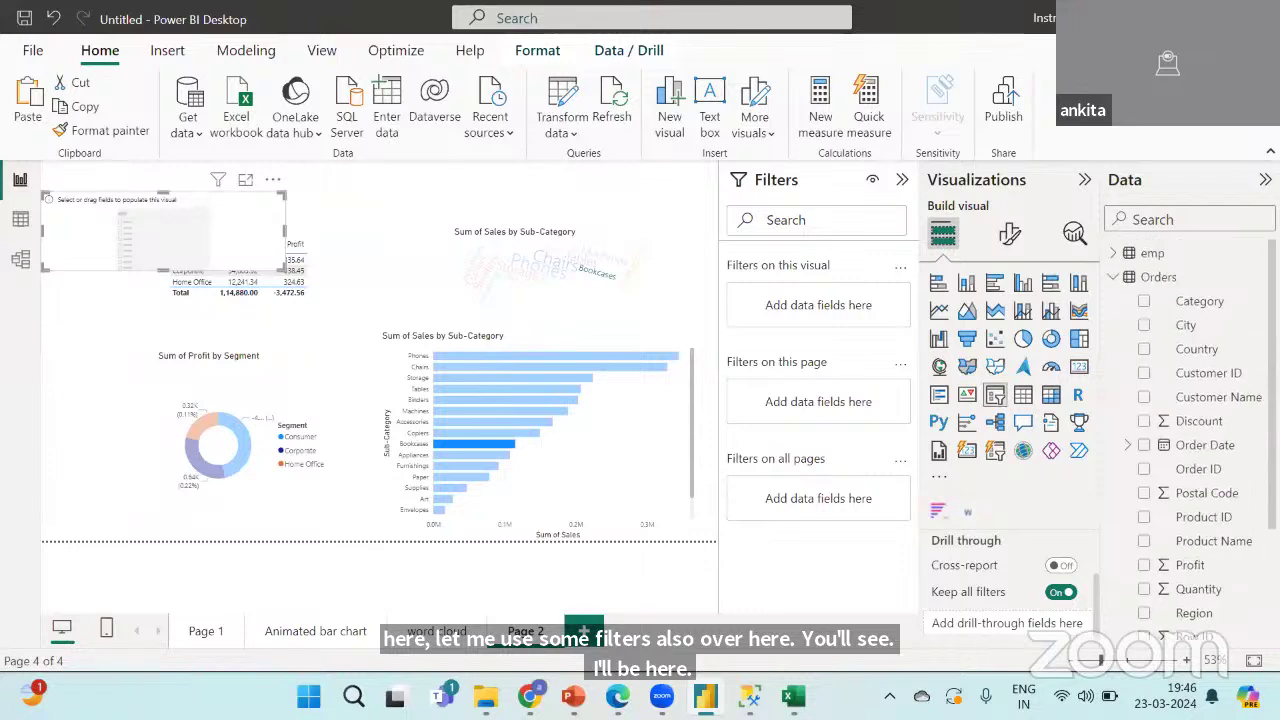
left_click_drag(1203, 302, 198, 230)
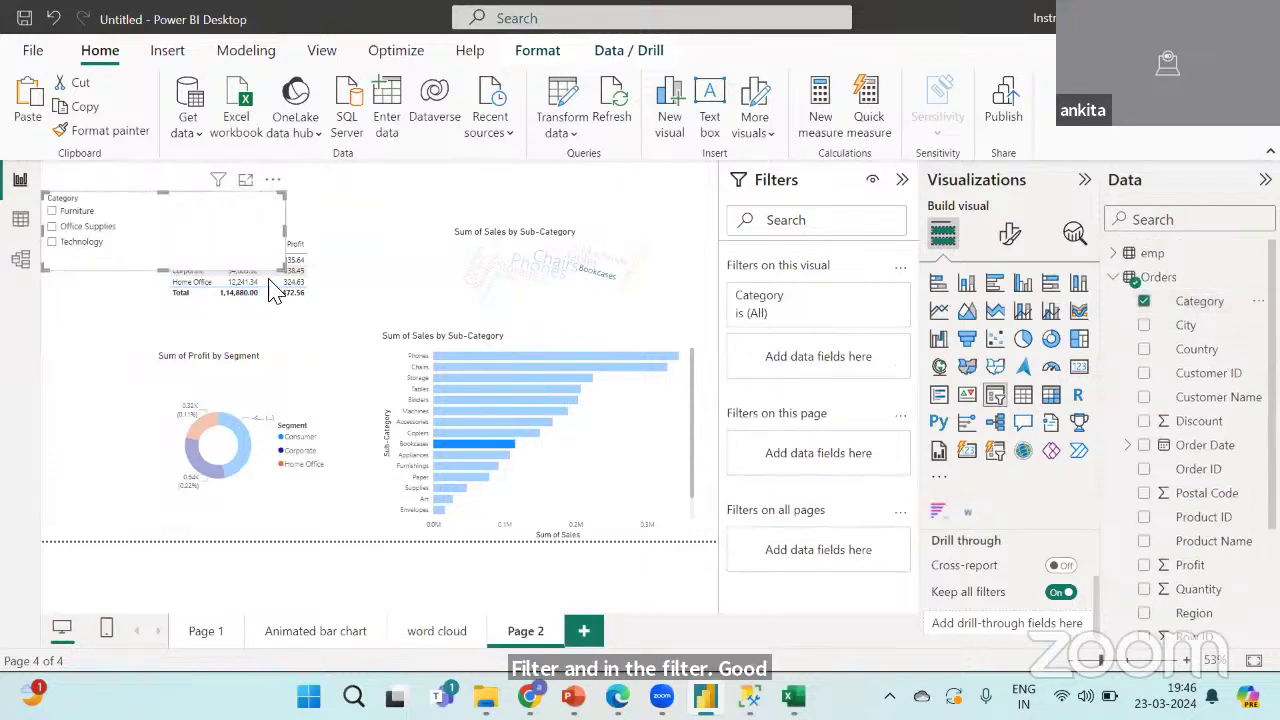
left_click_drag(284, 245, 105, 488)
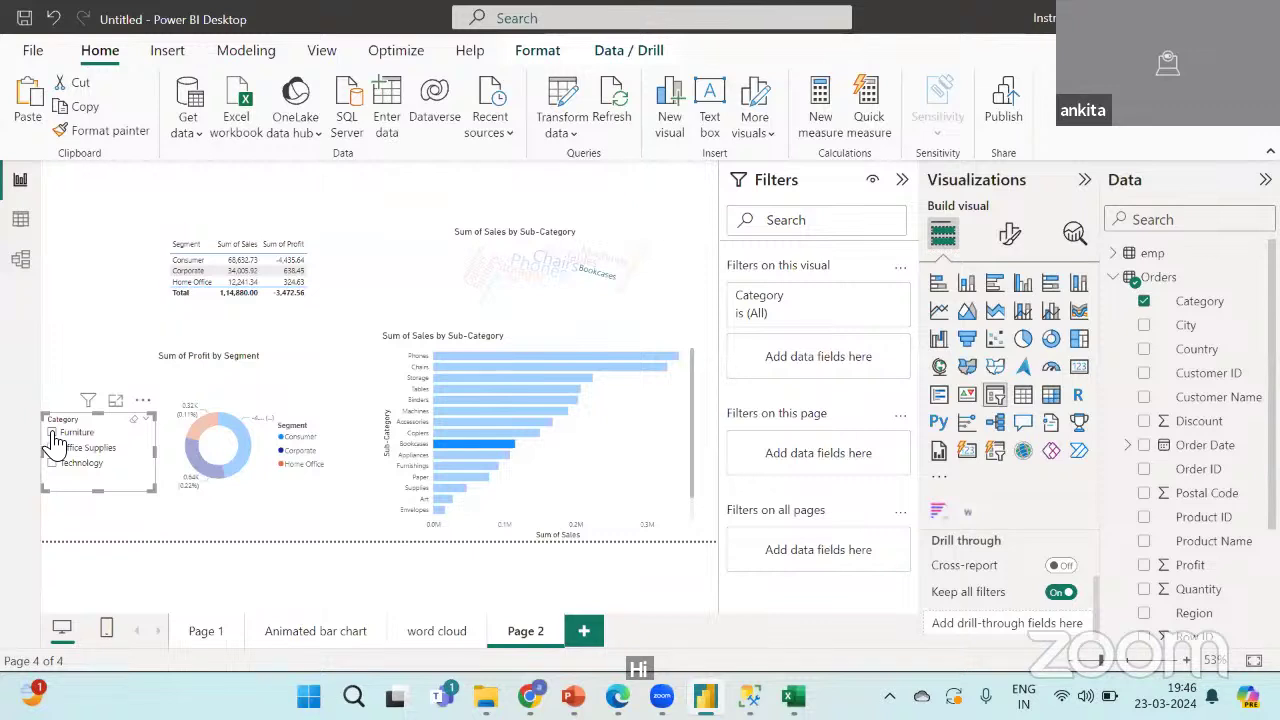
left_click(52, 433)
left_click(88, 336)
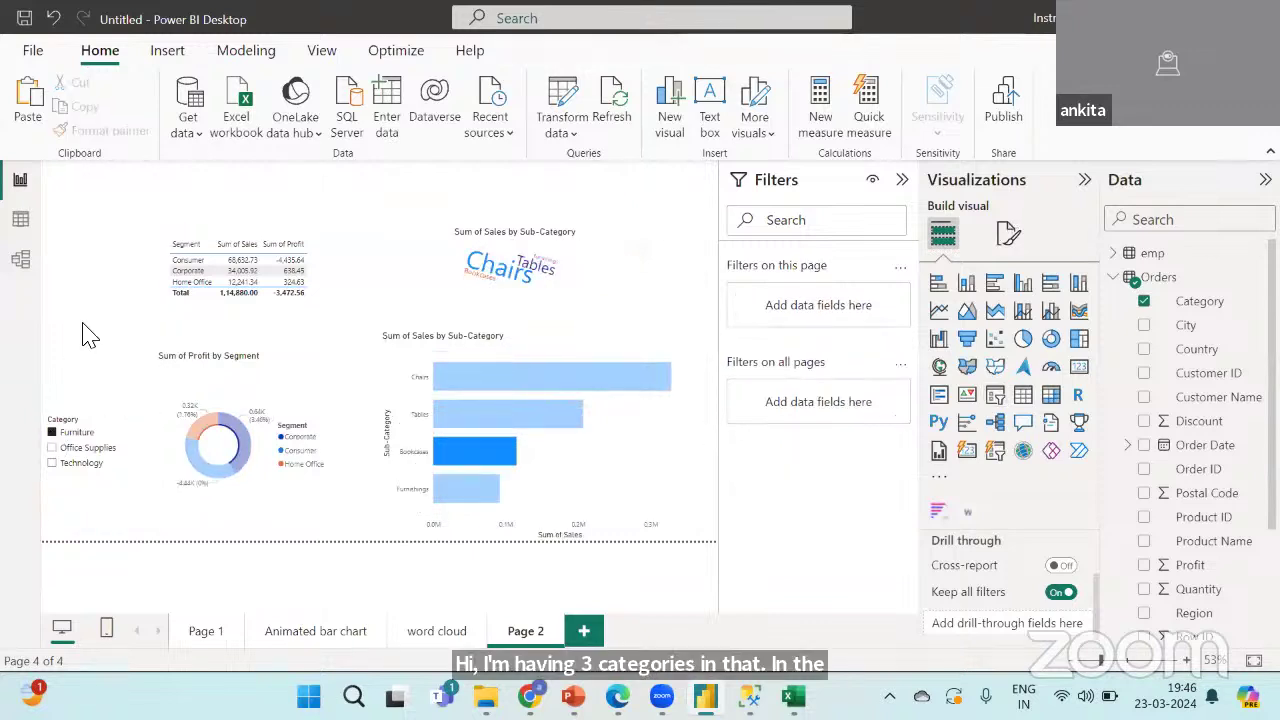
Add a card showing Profit beside the Segment table.
left_click(1080, 372)
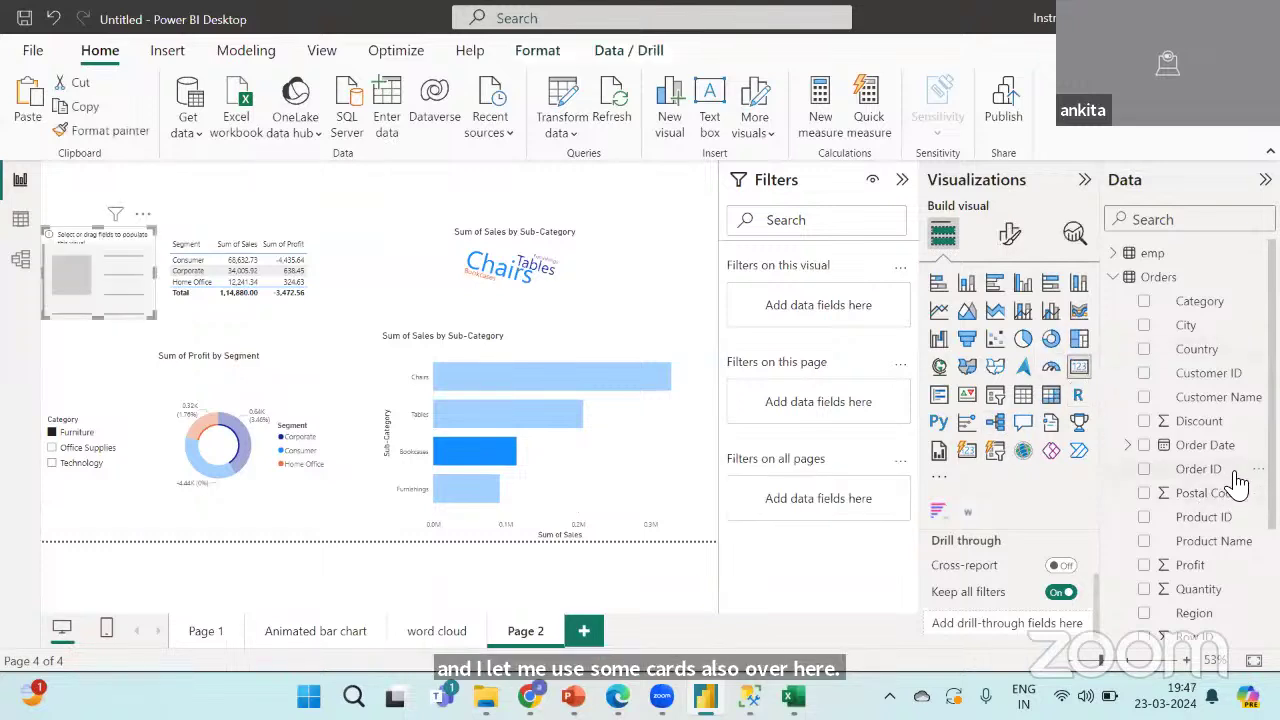
left_click_drag(1205, 570, 145, 272)
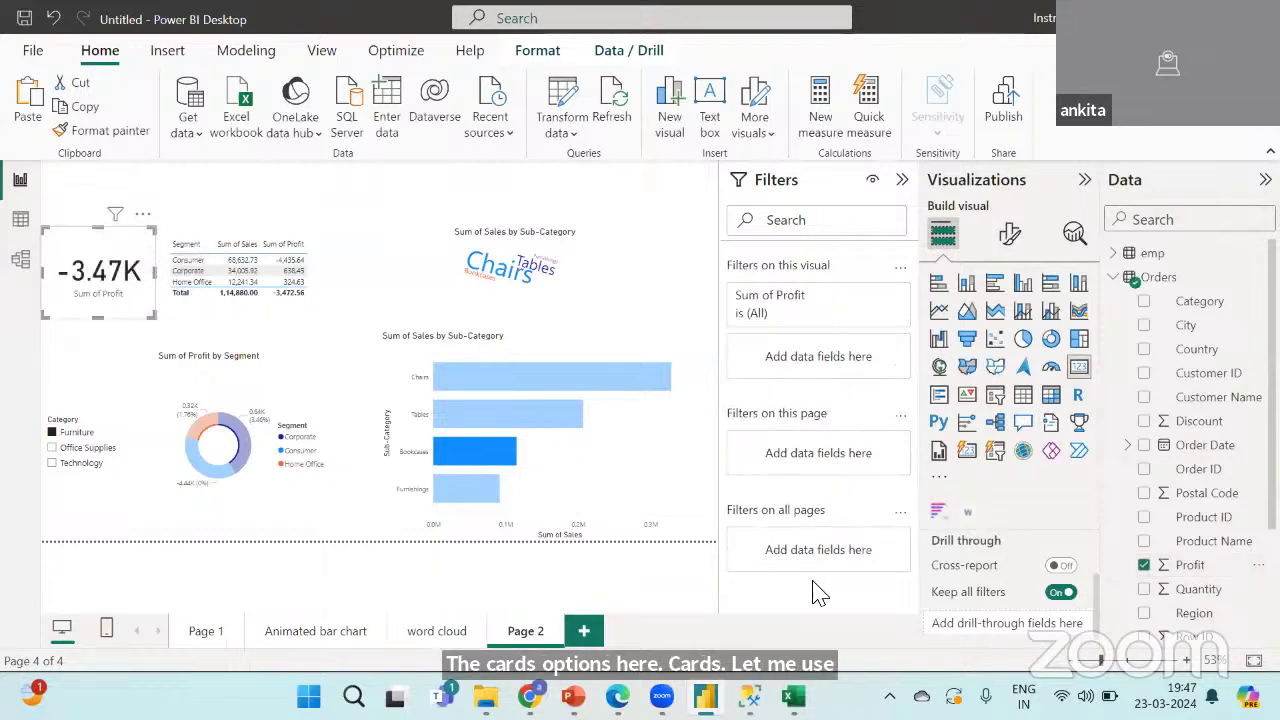
left_click(335, 190)
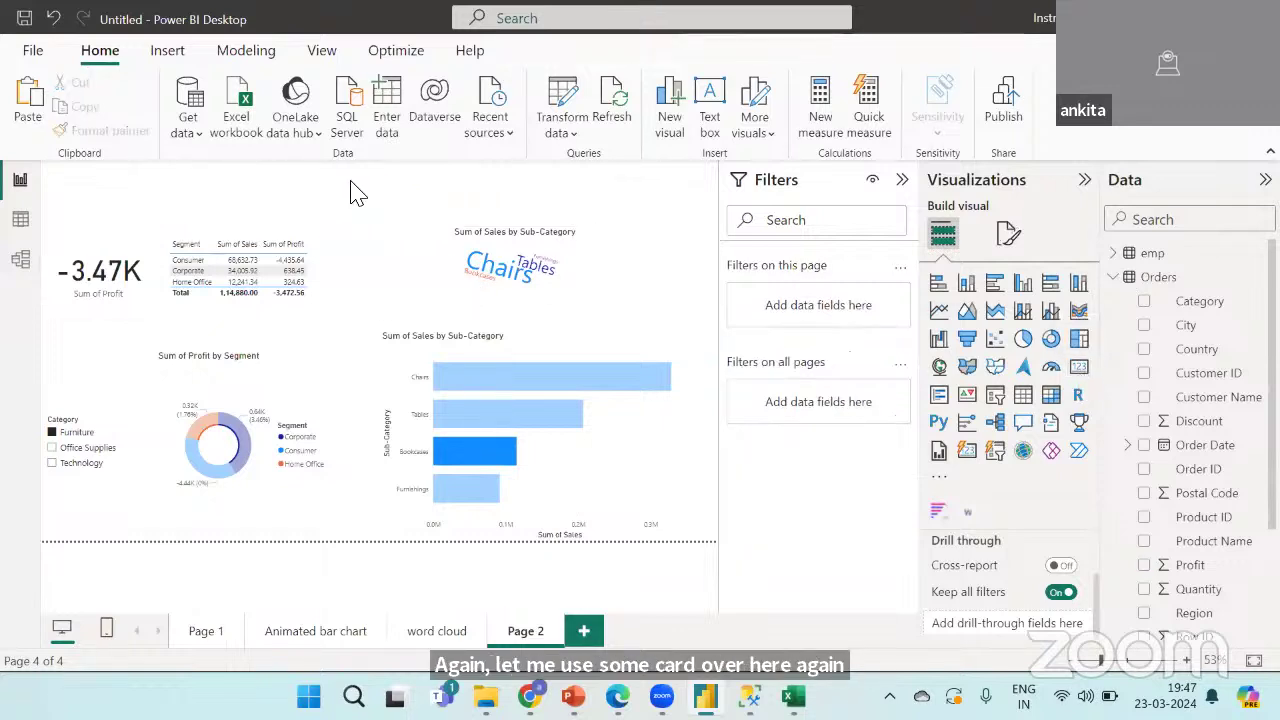
Add a card showing Sales, shrink it and place it above the Segment table.
left_click(1081, 369)
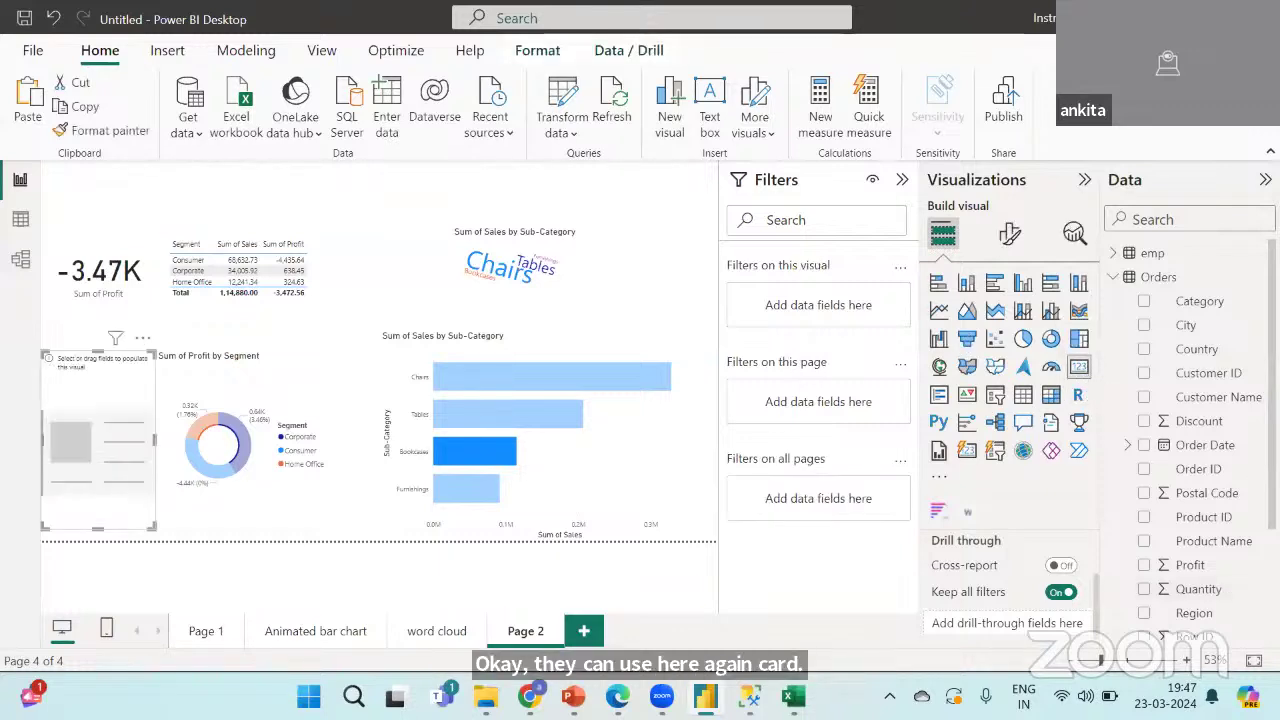
scroll(1232, 598, "down", 2)
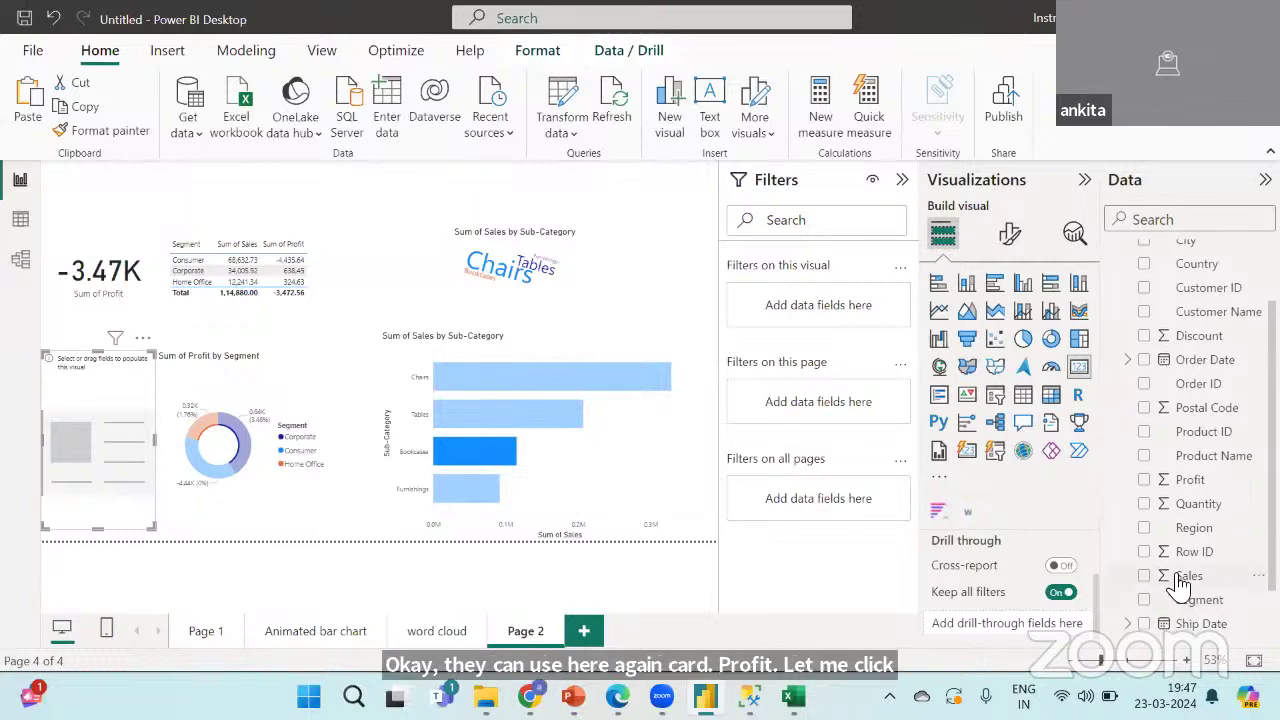
left_click_drag(1188, 576, 127, 418)
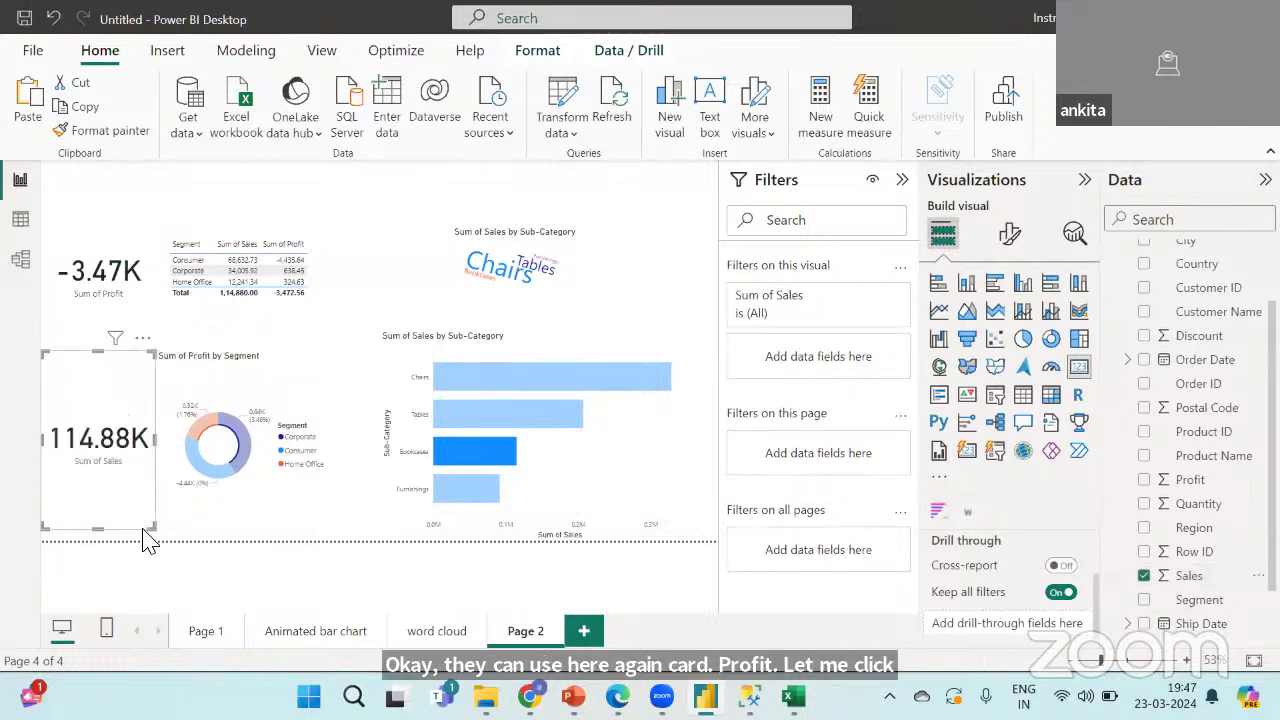
left_click_drag(148, 522, 335, 198)
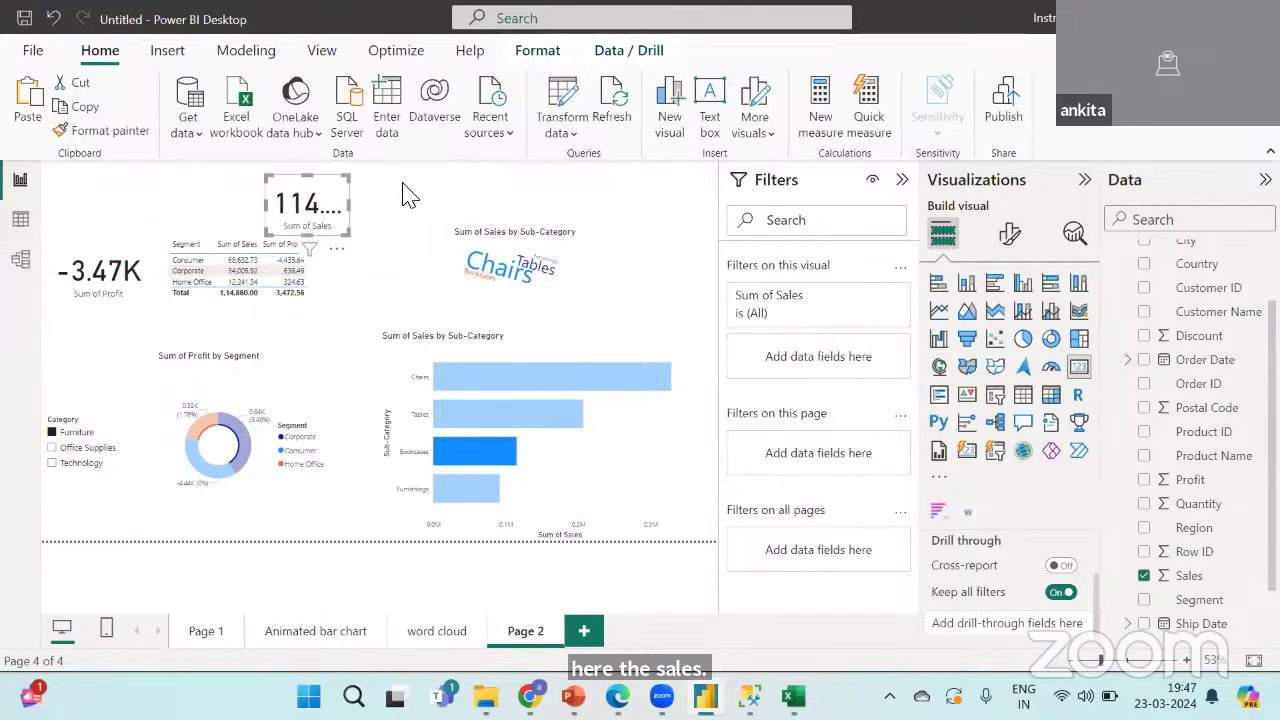
left_click(563, 190)
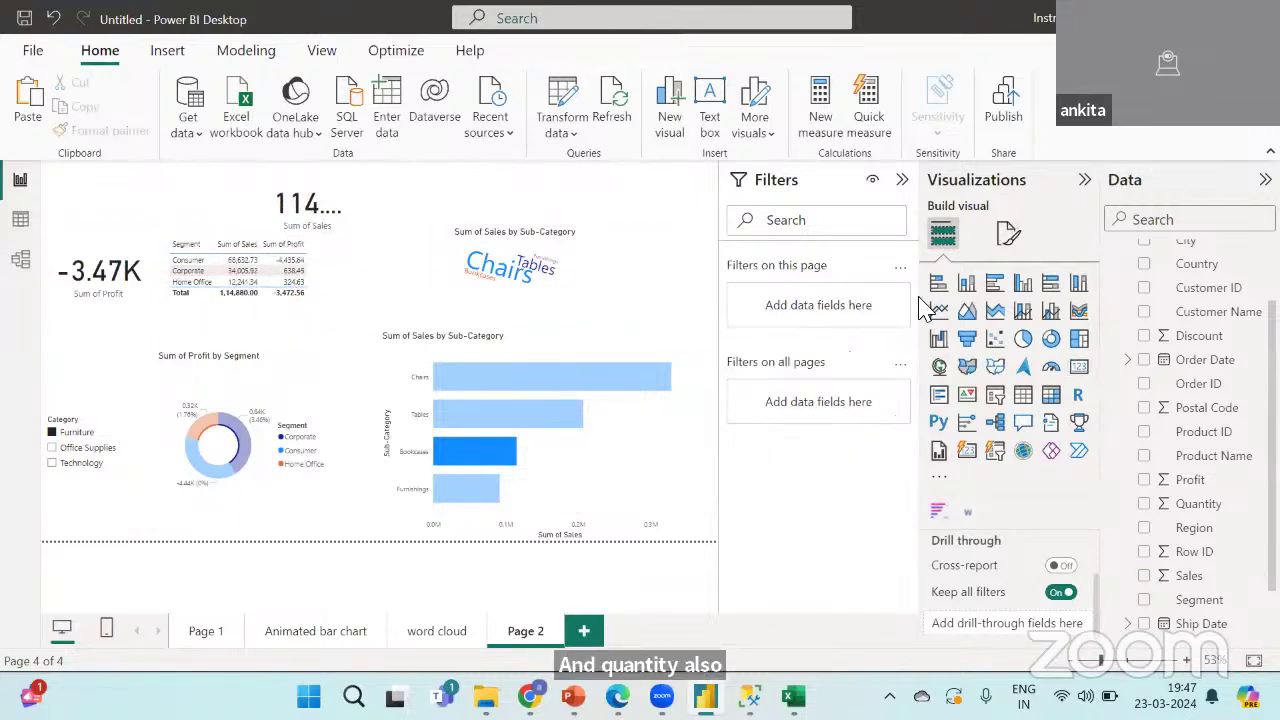
Add a card showing Quantity and shorten it so it sits just above the Category slicer.
left_click(1079, 368)
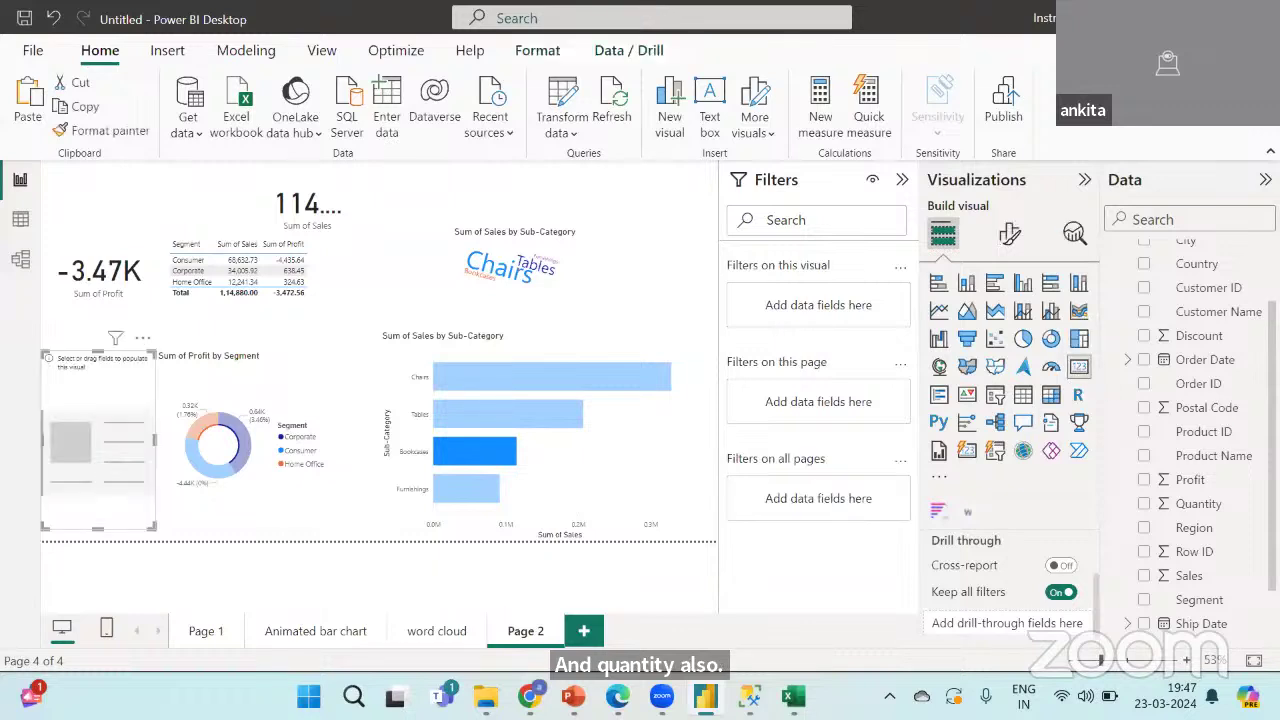
scroll(1200, 438, "down", 1)
scroll(1200, 438, "up", 3)
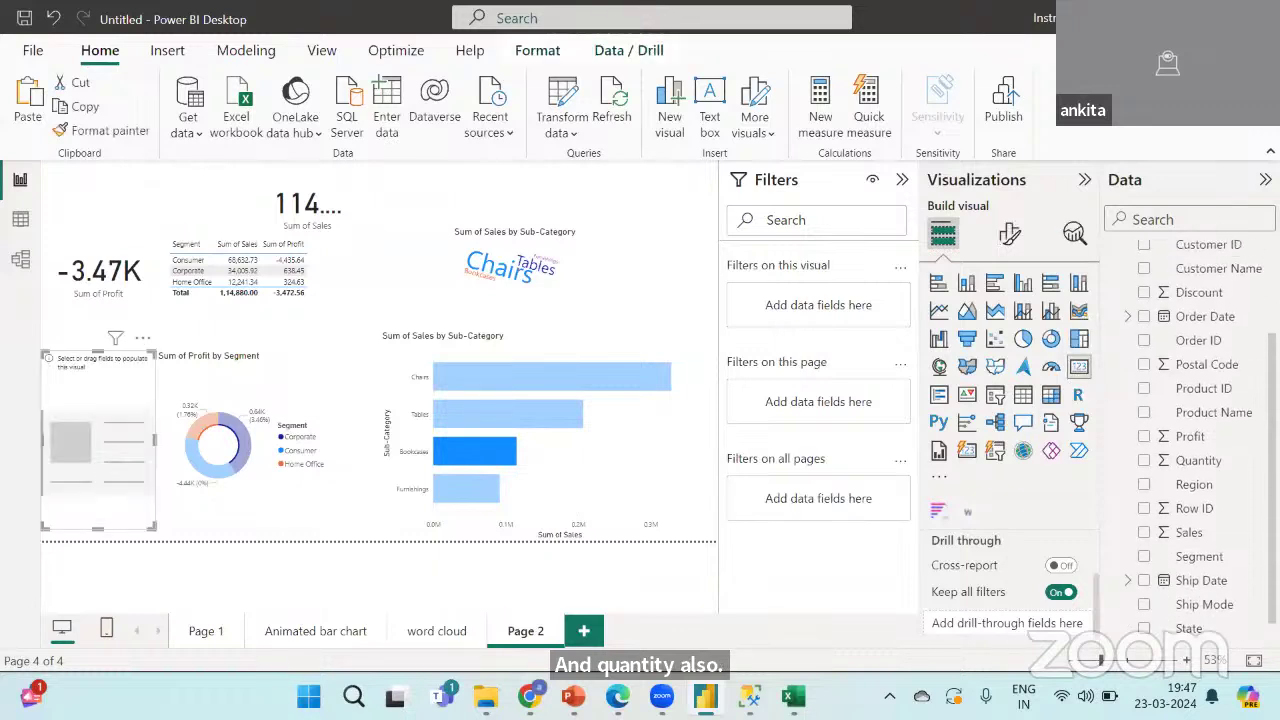
scroll(1200, 438, "down", 1)
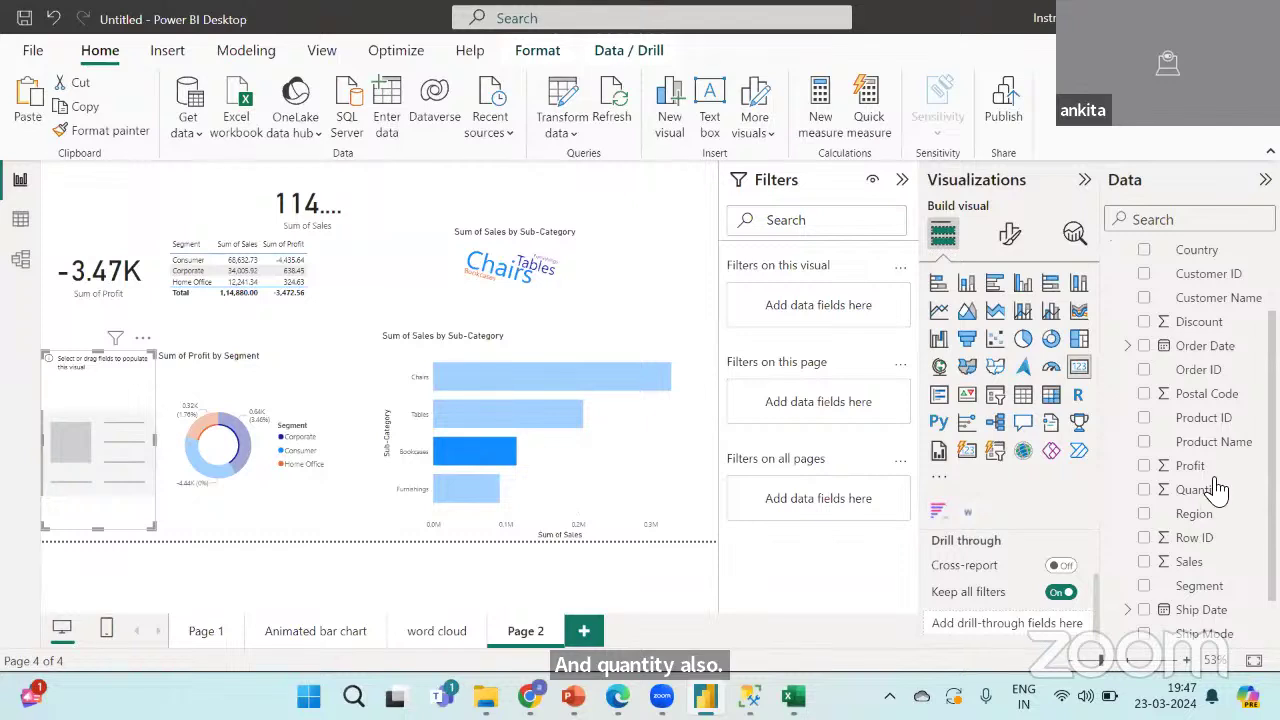
left_click_drag(1206, 492, 143, 451)
left_click_drag(155, 528, 167, 396)
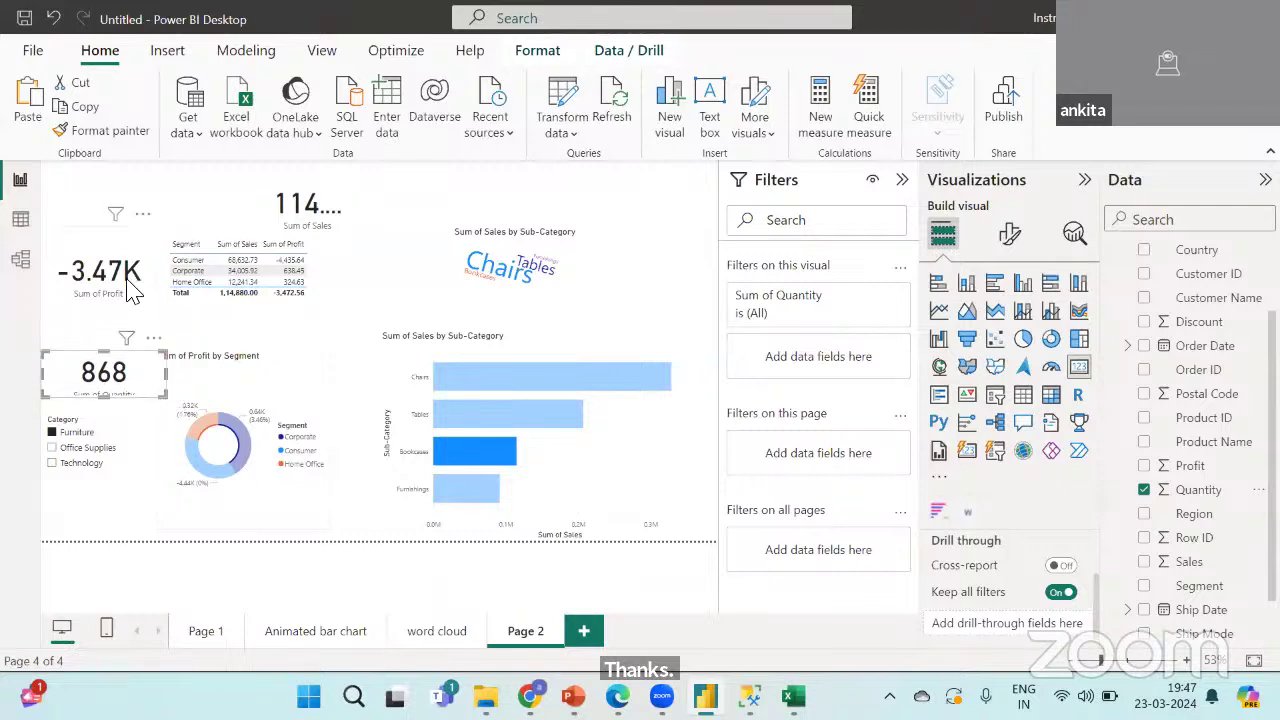
Place a shortened Profit card in the page's upper-left corner and a widened Sales card directly beside it.
left_click_drag(137, 237, 140, 175)
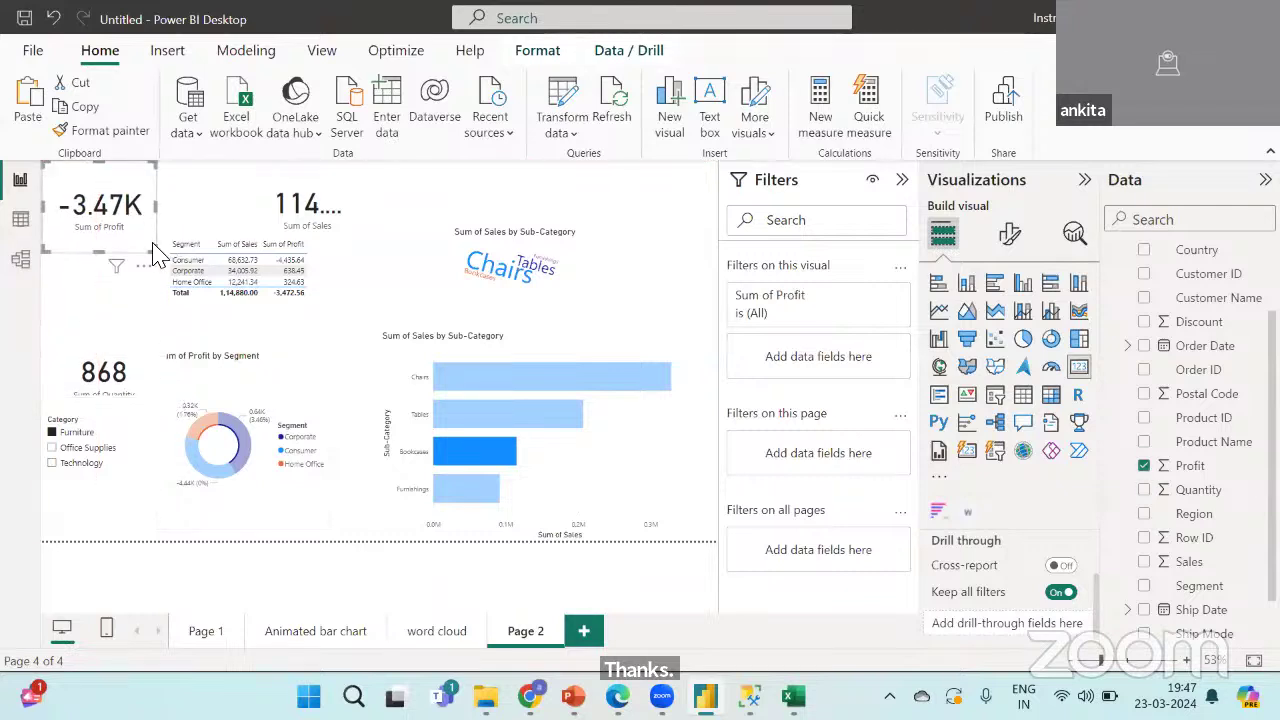
left_click_drag(150, 245, 143, 234)
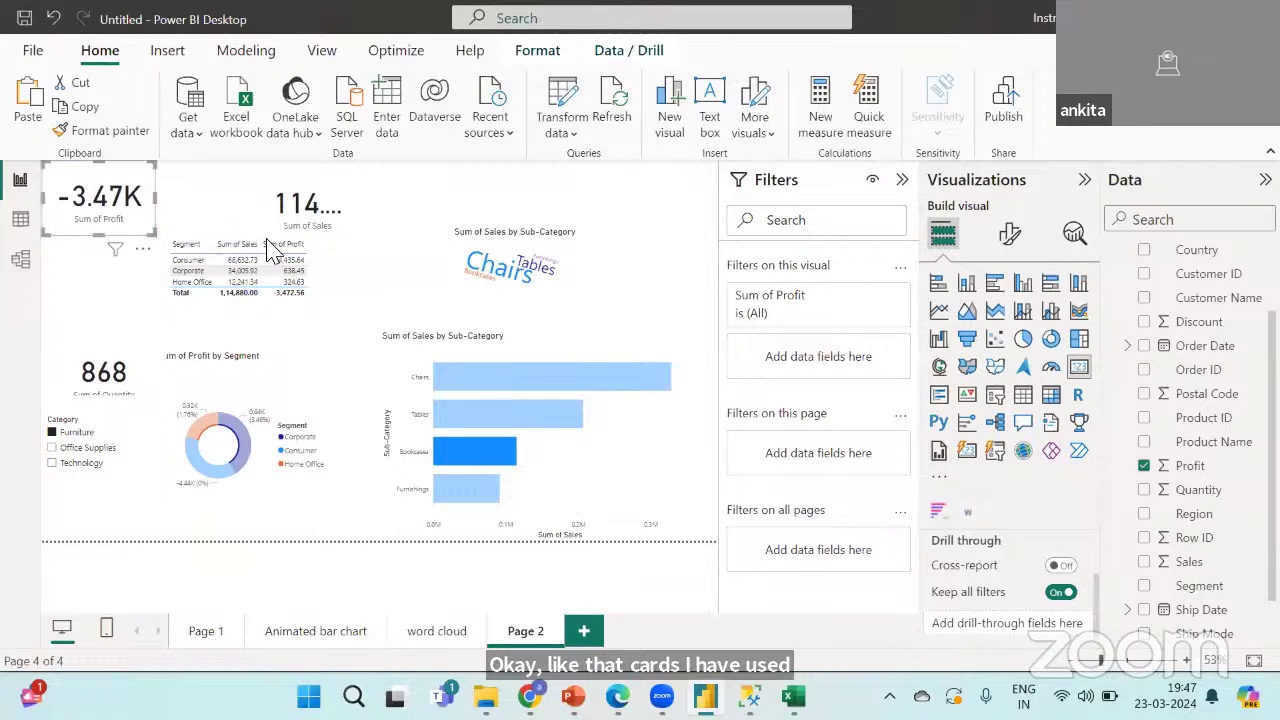
left_click(305, 226)
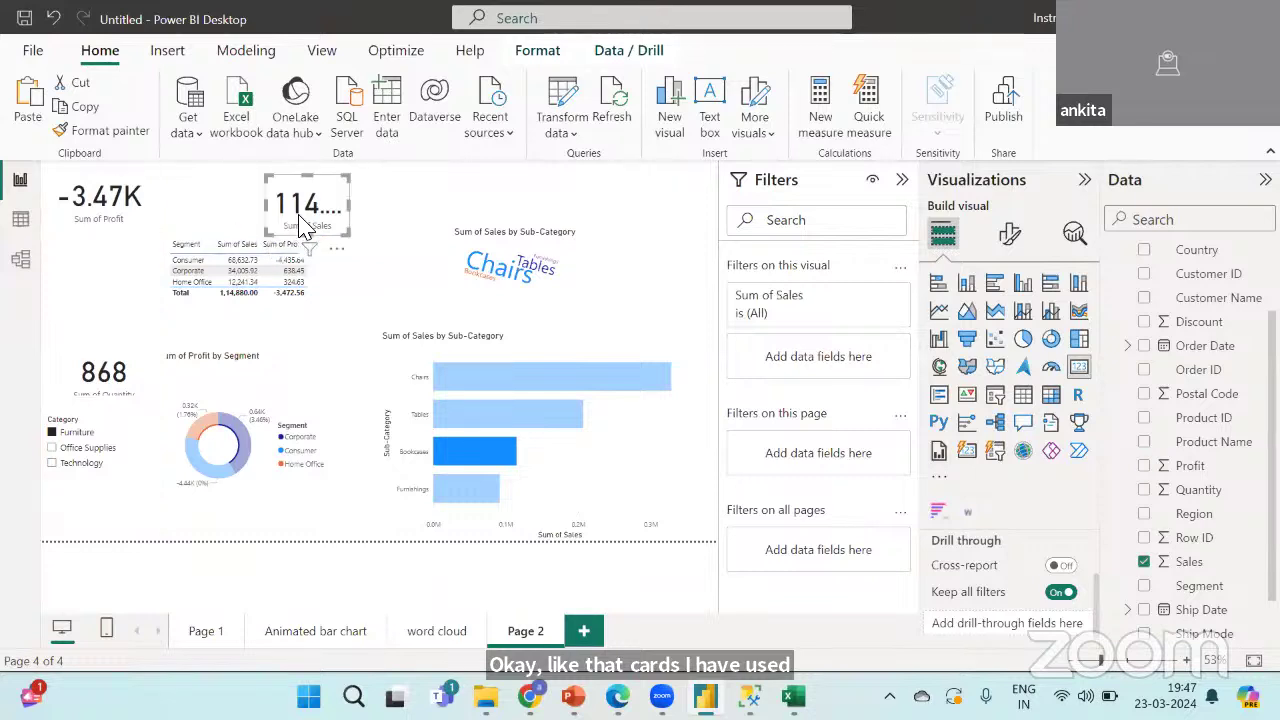
left_click_drag(305, 226, 207, 213)
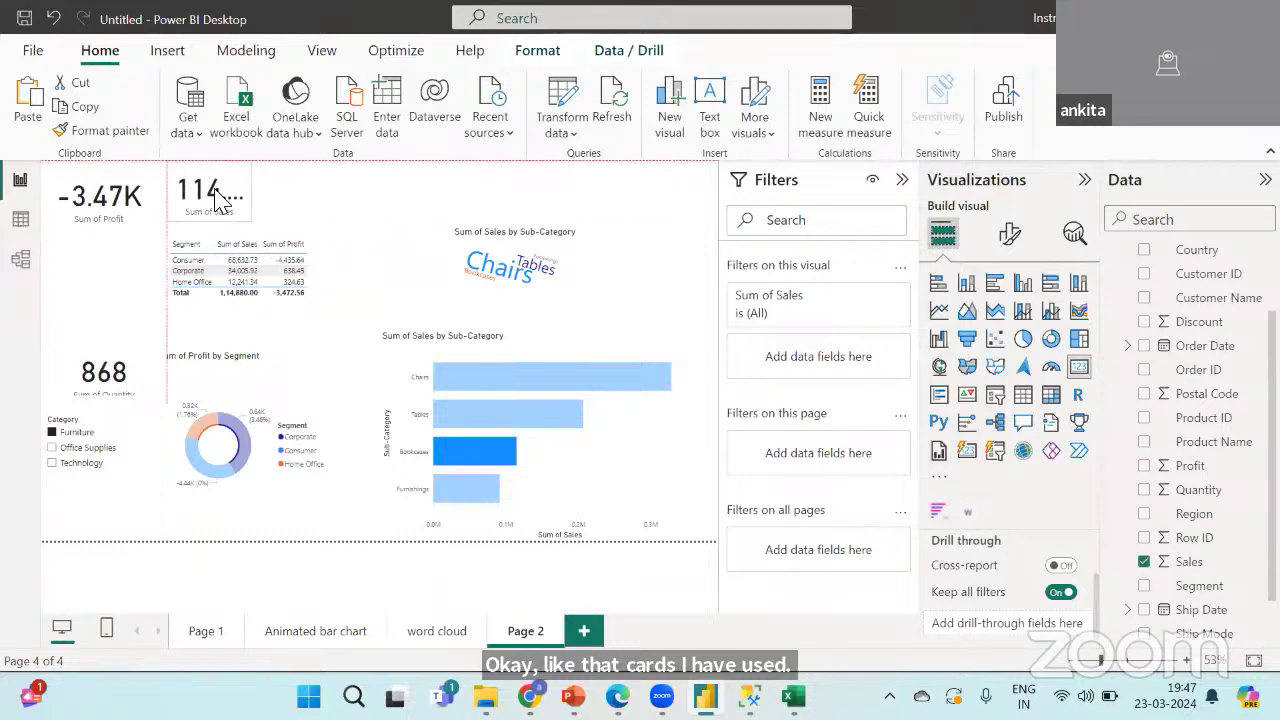
left_click_drag(280, 235, 294, 234)
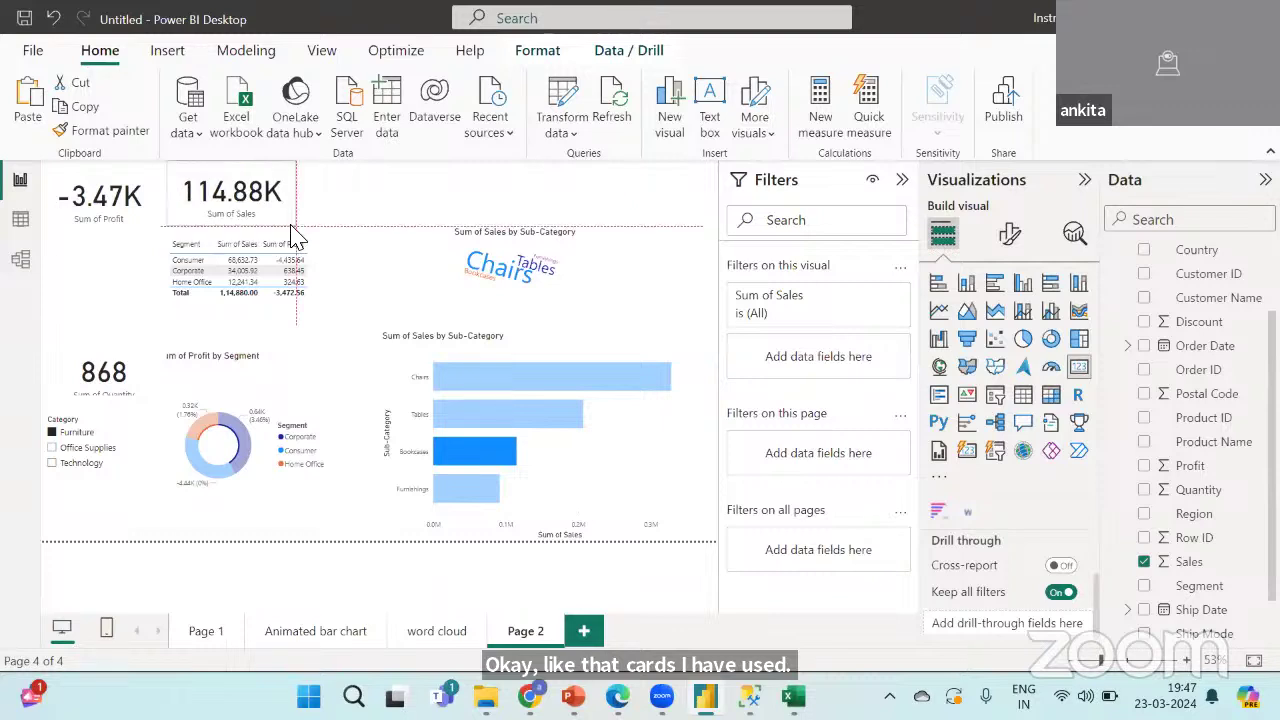
left_click(390, 235)
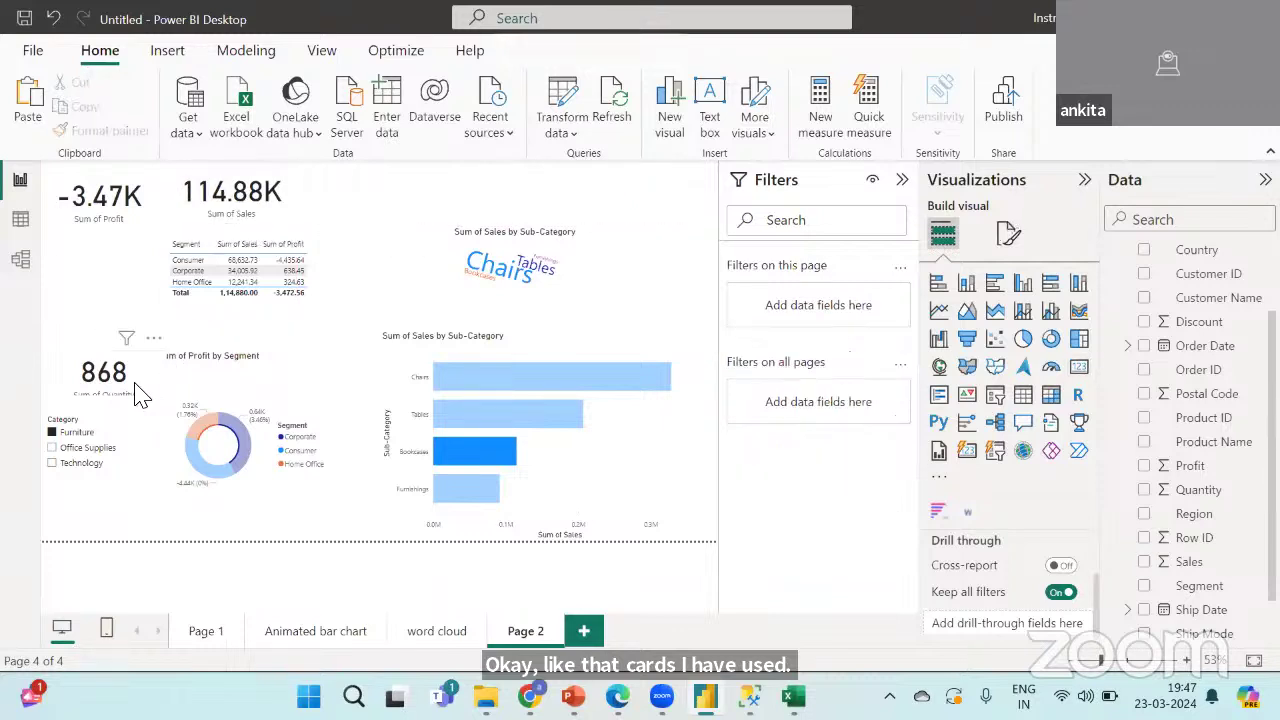
Move the Quantity card next to the Sales card along the page's upper edge and enlarge it to fit its label.
left_click_drag(143, 390, 402, 207)
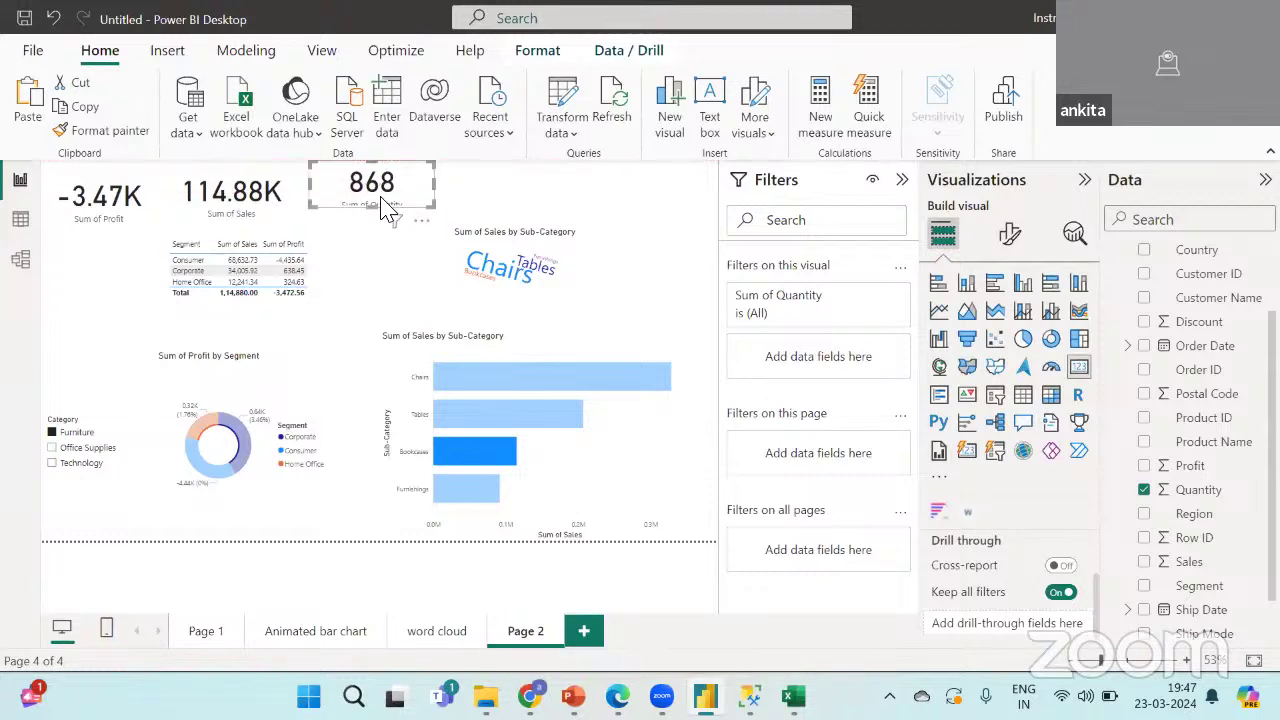
left_click_drag(313, 210, 308, 215)
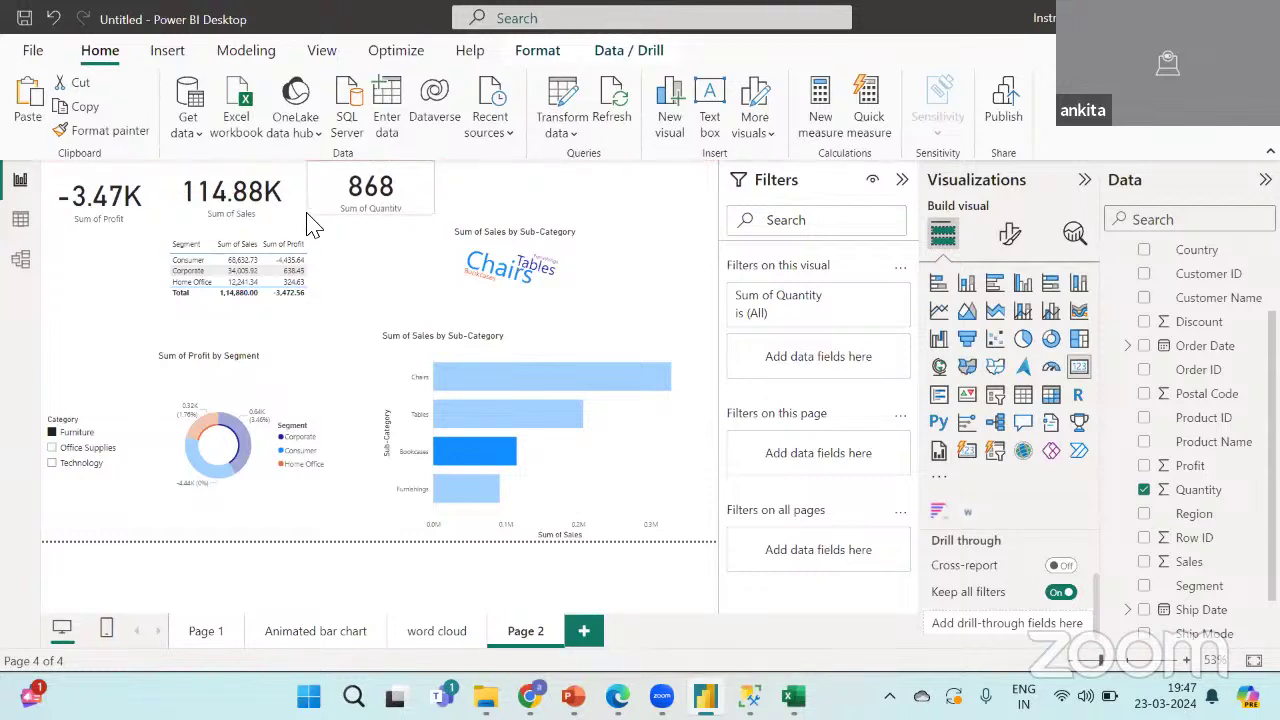
left_click(100, 300)
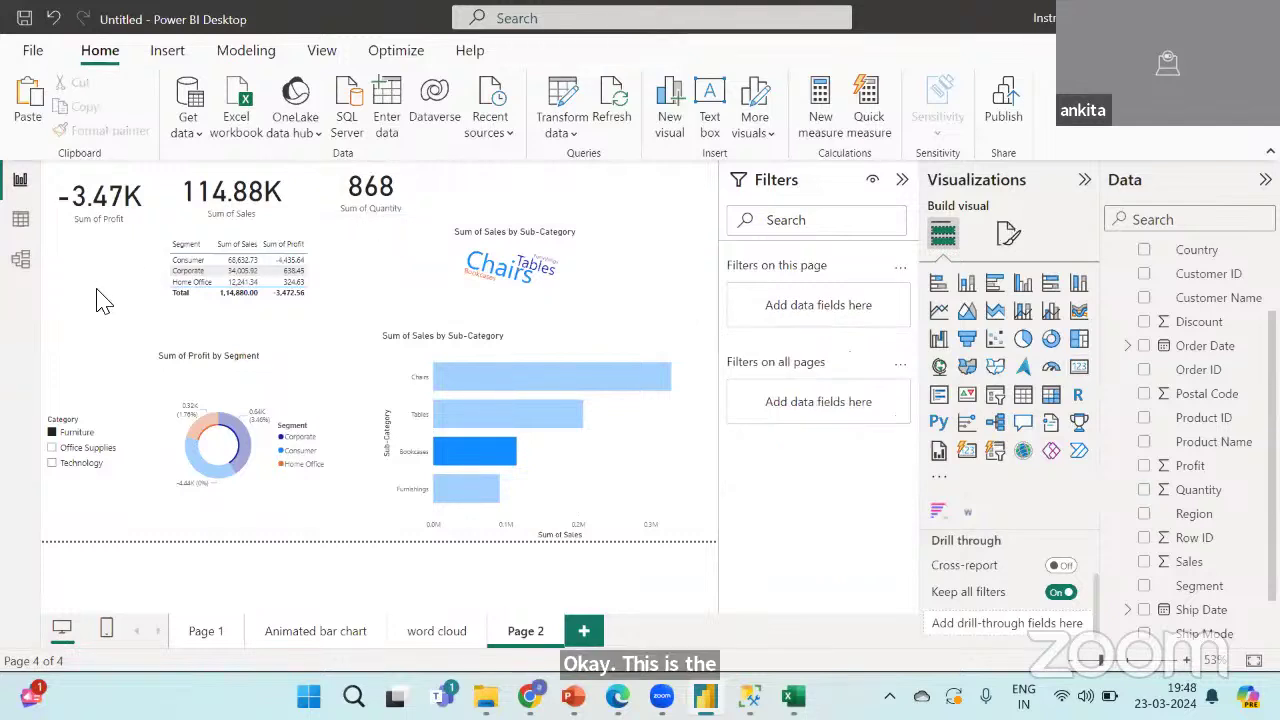
Tidy the page layout by shortening the word cloud and shifting the Segment table and Quantity card slightly downward.
left_click(549, 308)
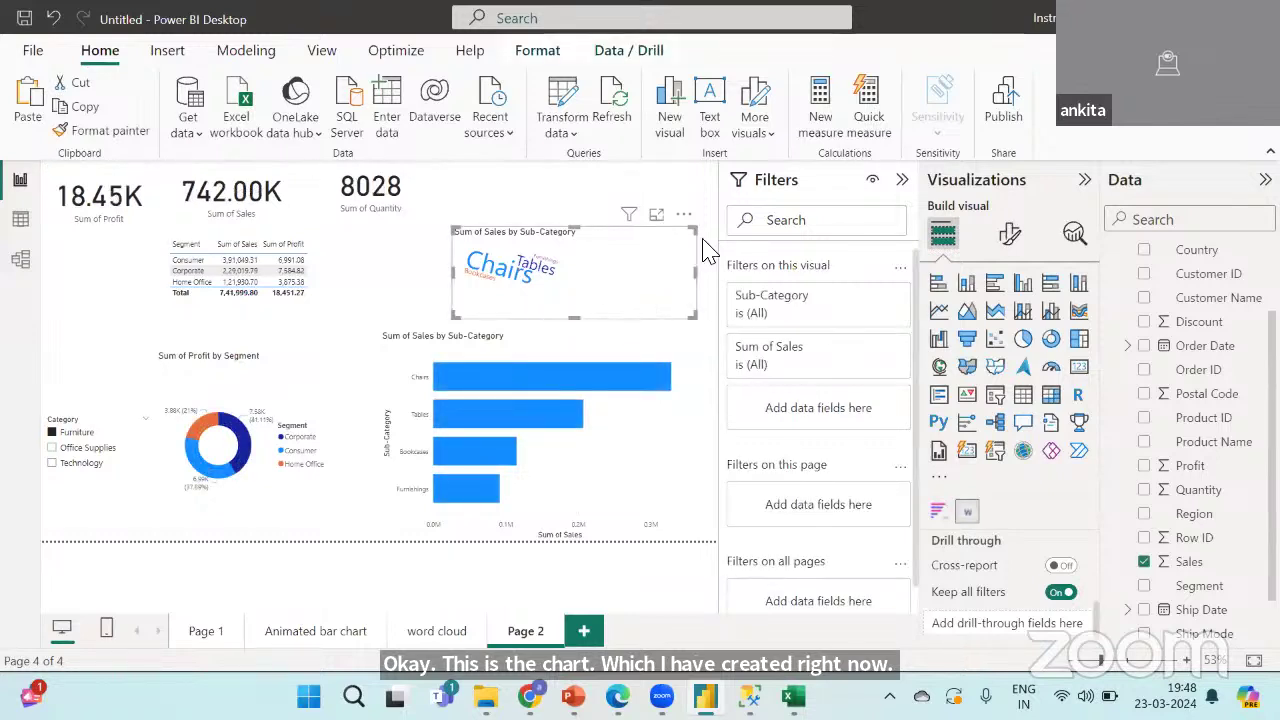
mouse_move(697, 234)
left_mouse_down()
mouse_move(694, 263)
mouse_move(691, 252)
left_mouse_up()
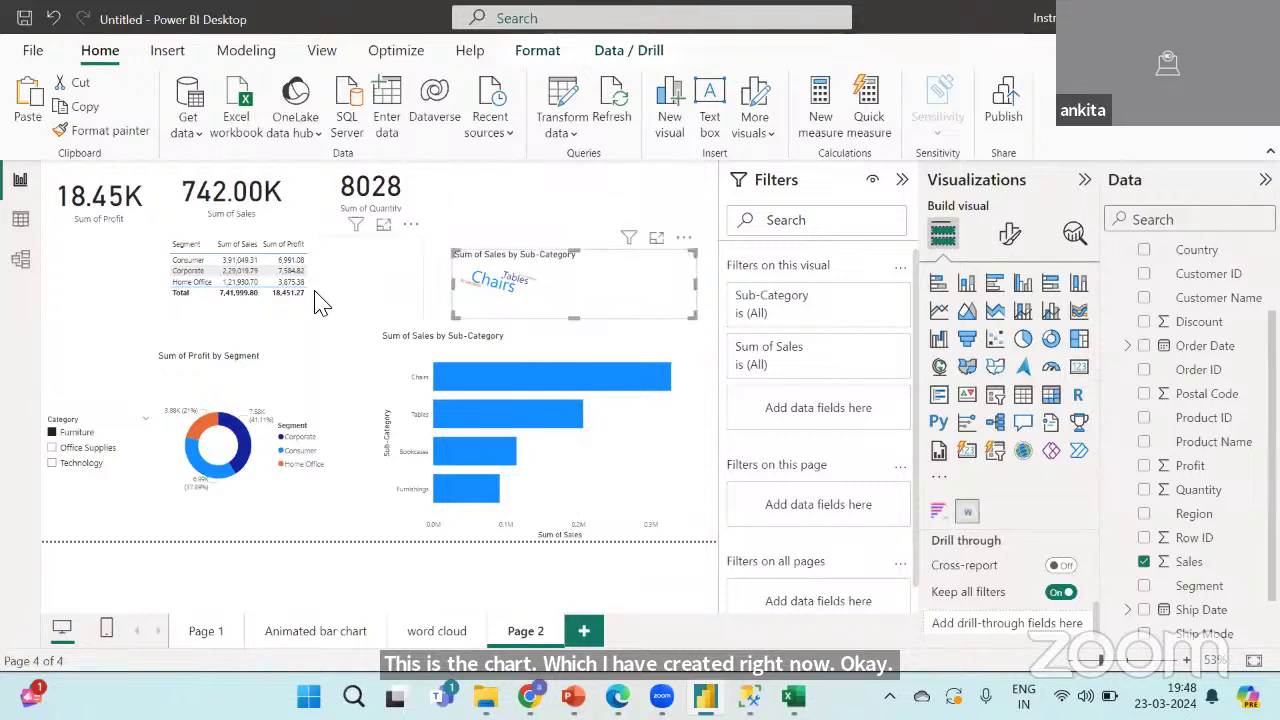
left_click_drag(318, 303, 309, 327)
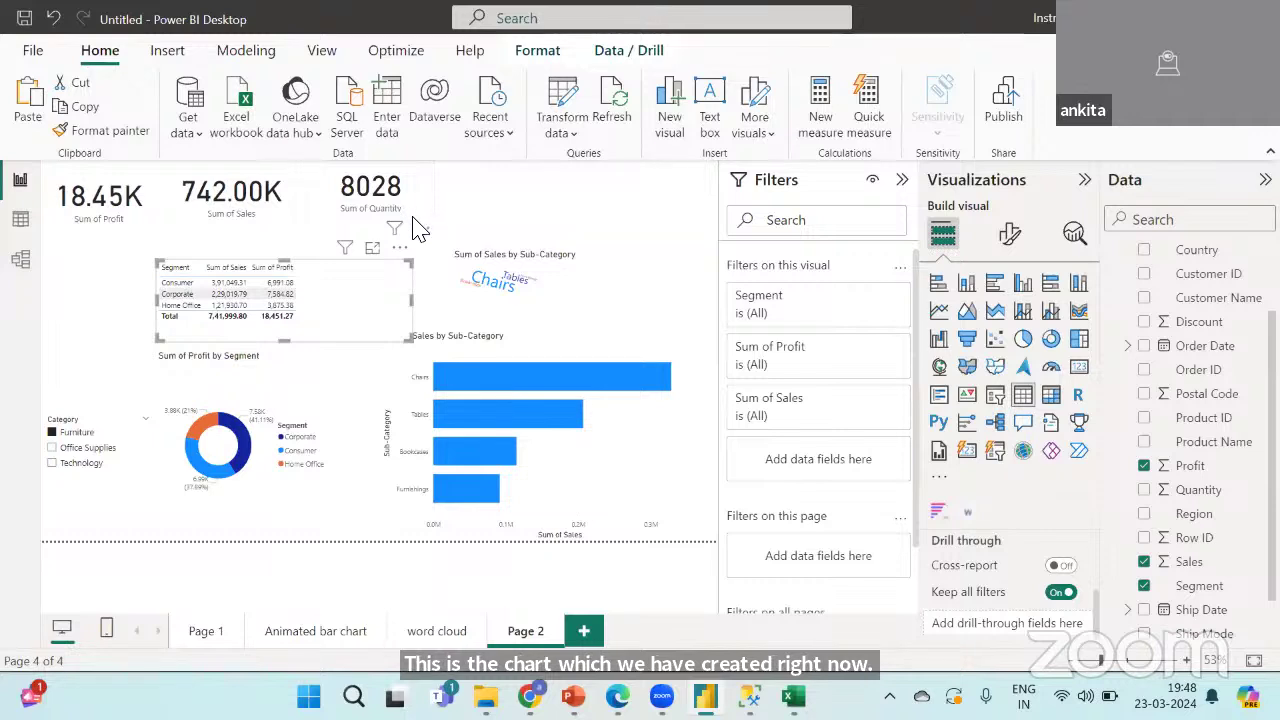
left_click_drag(406, 214, 415, 224)
left_click(563, 220)
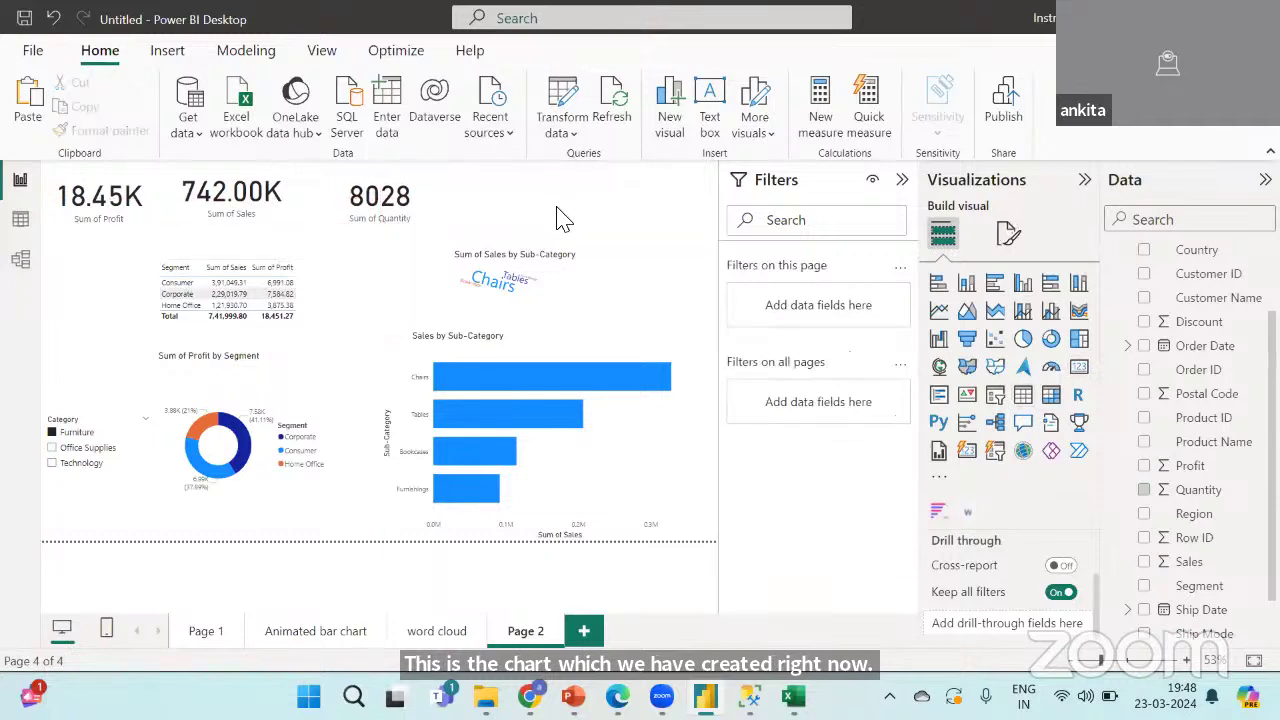
Rename the report page Page 2 as "23 march".
right_click(535, 627)
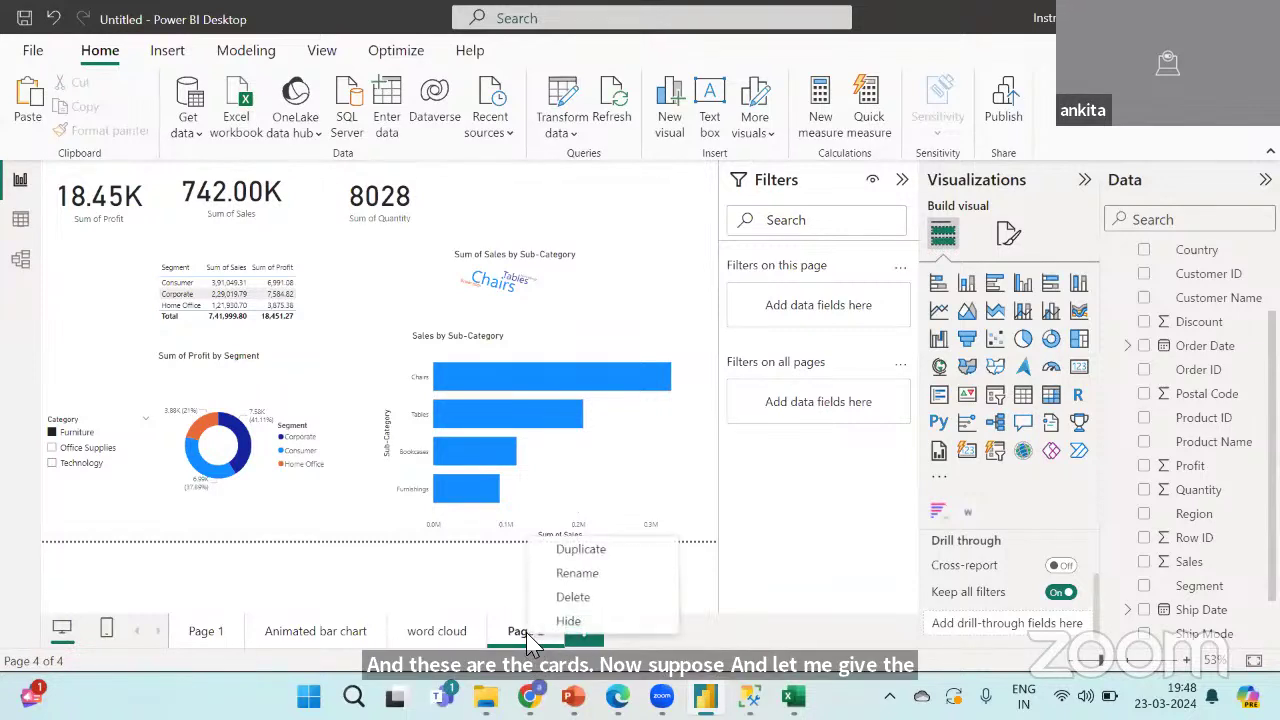
left_click(580, 574)
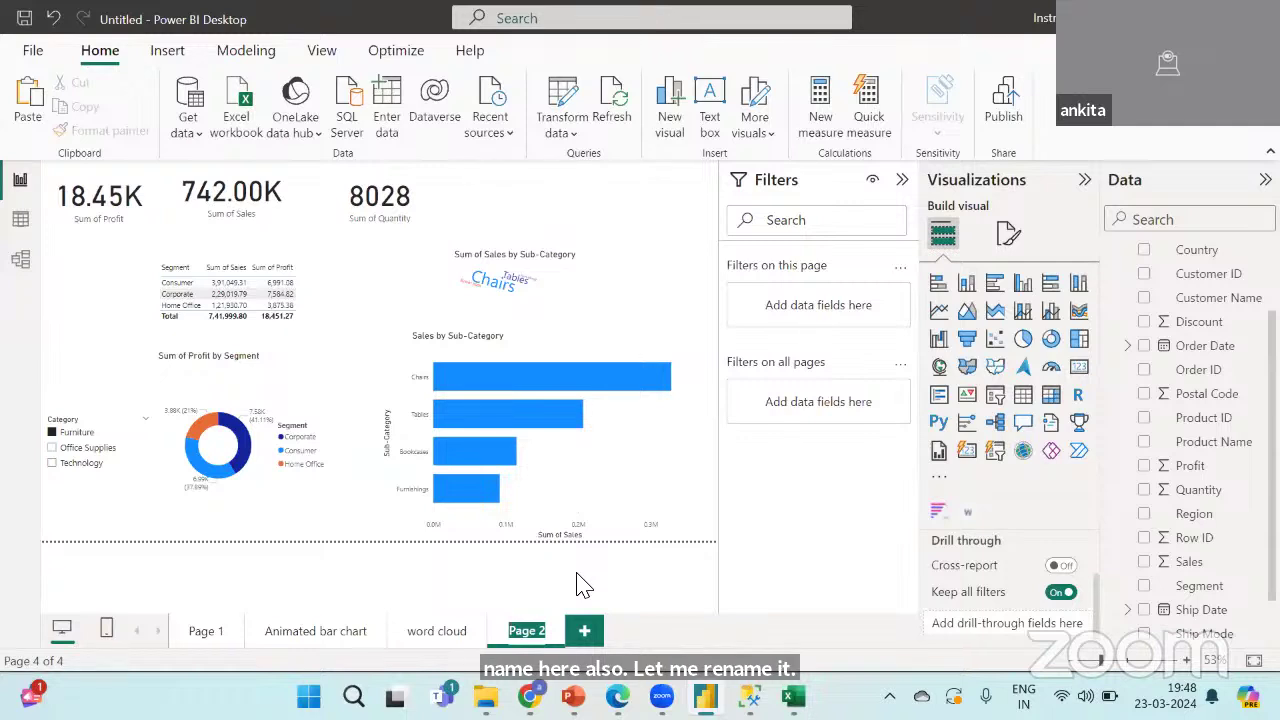
type("23")
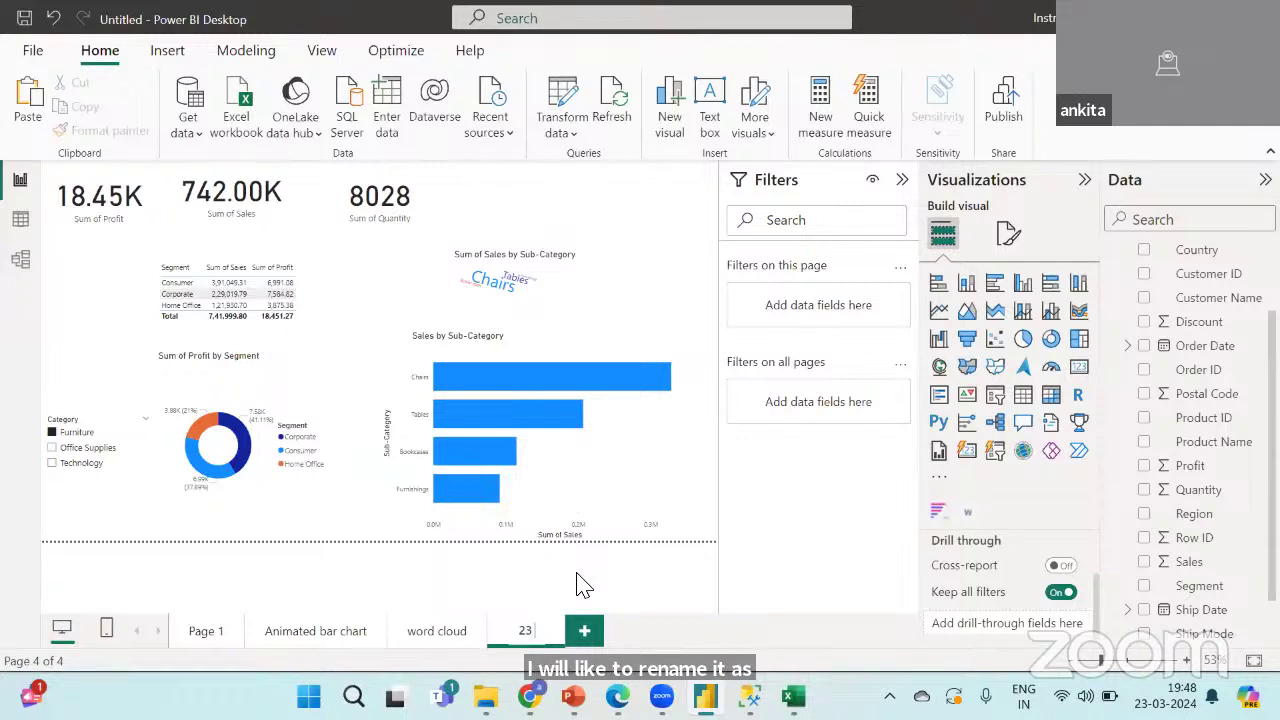
type(" arc")
key("Return")
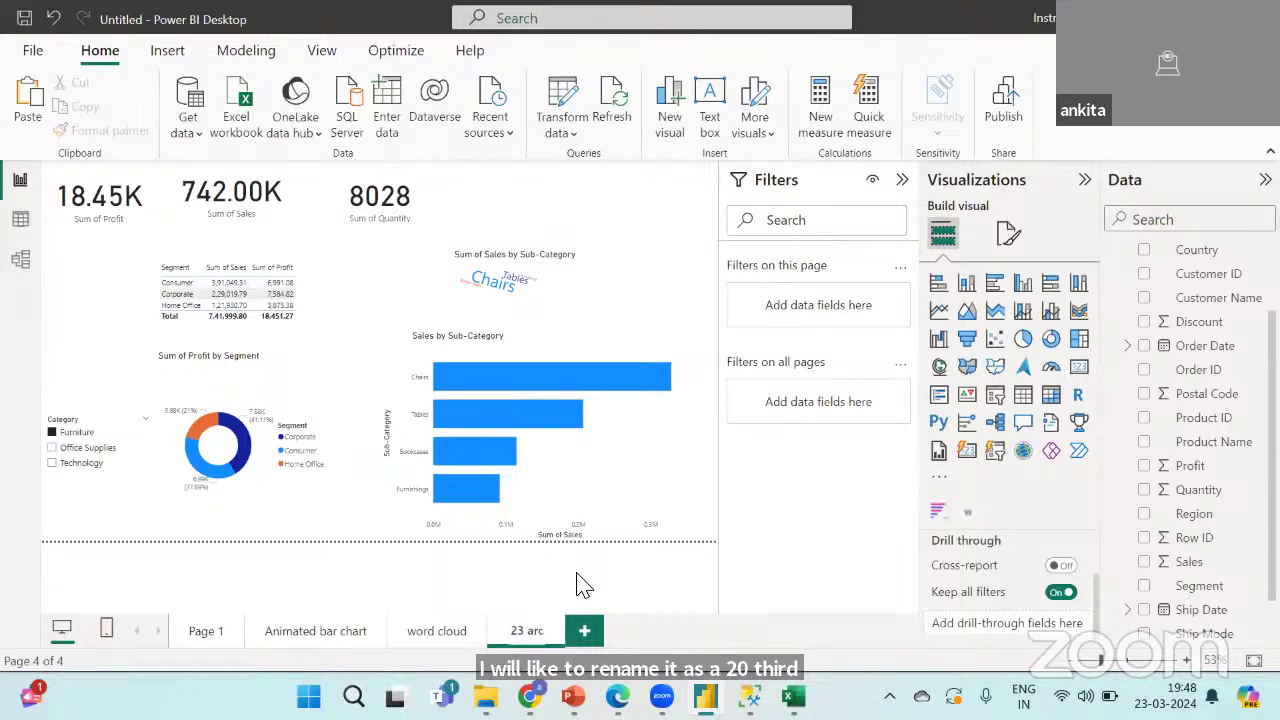
type("m")
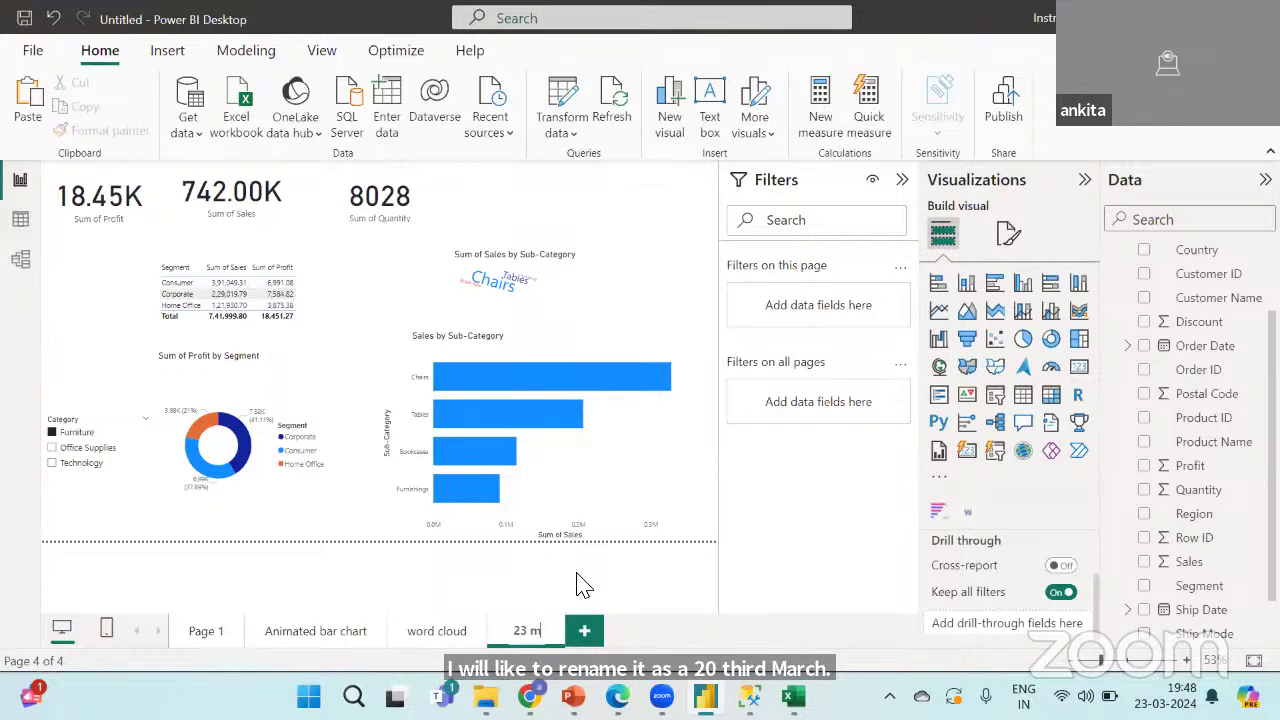
type("arch")
key("Return")
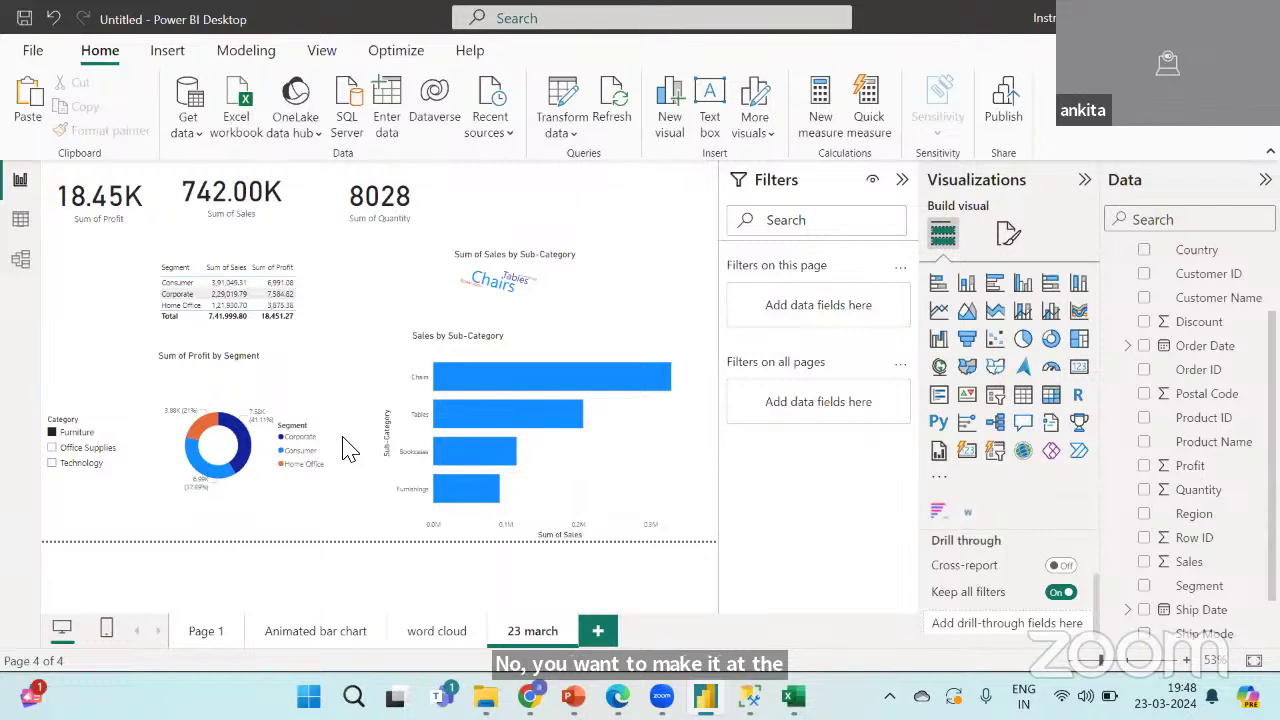
Start publishing the report and save the file as "23 march_report_bangalore" in the power bi folder.
left_click(1005, 110)
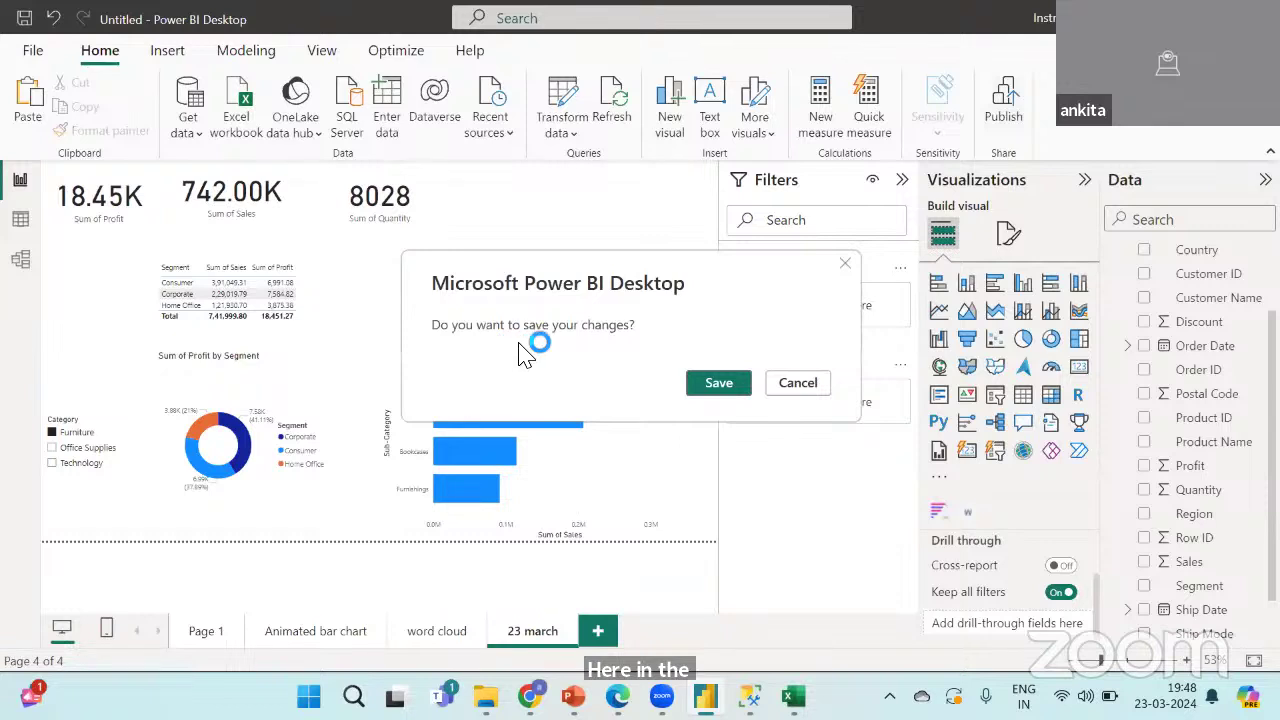
left_click(722, 384)
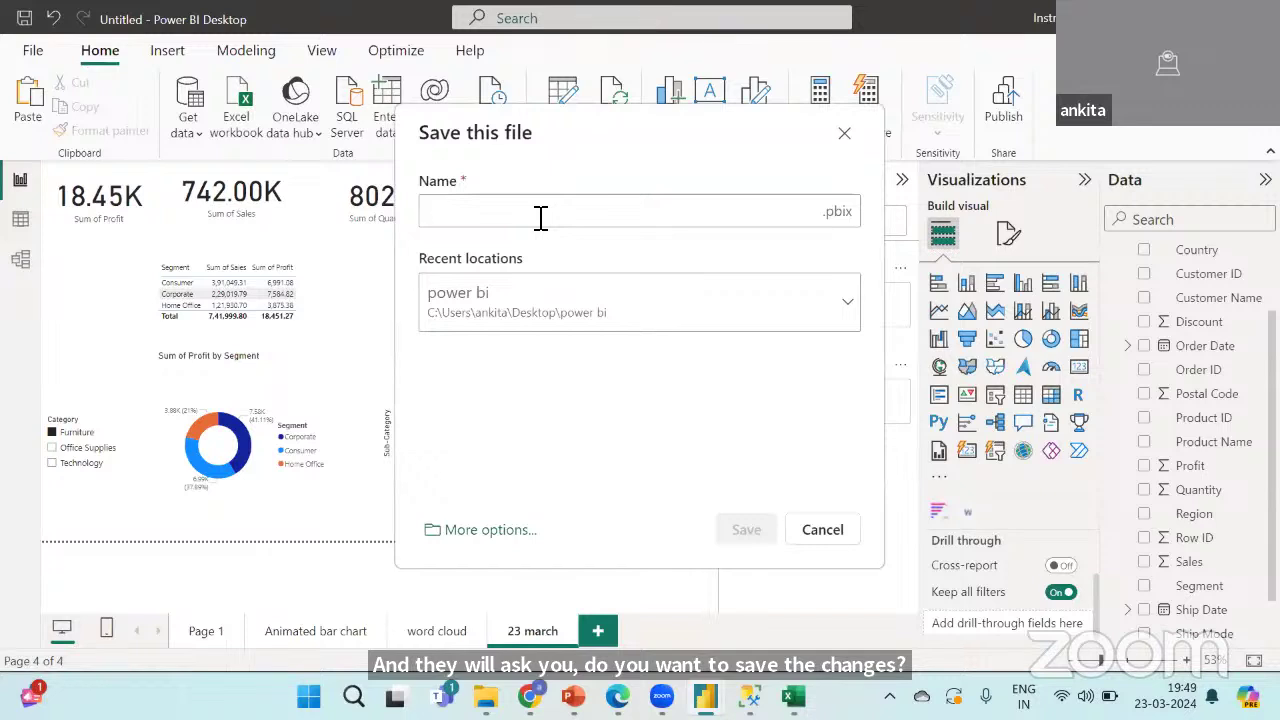
type("23")
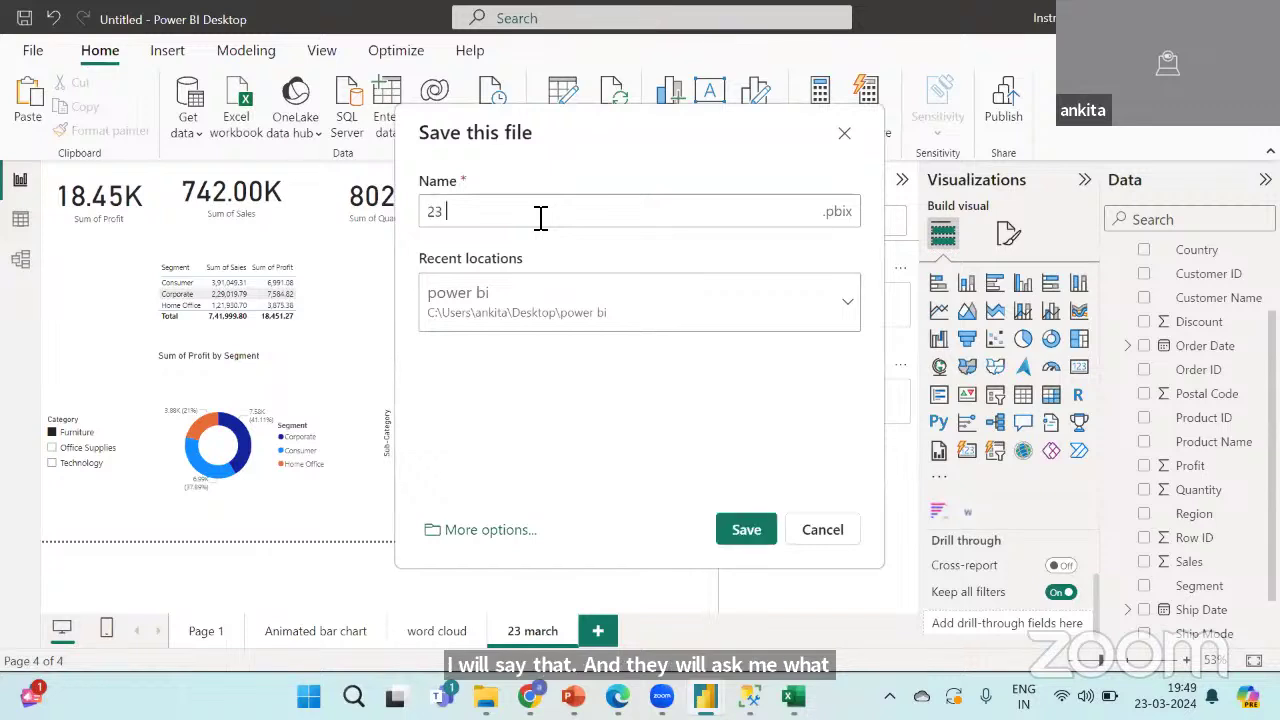
type(" march_r")
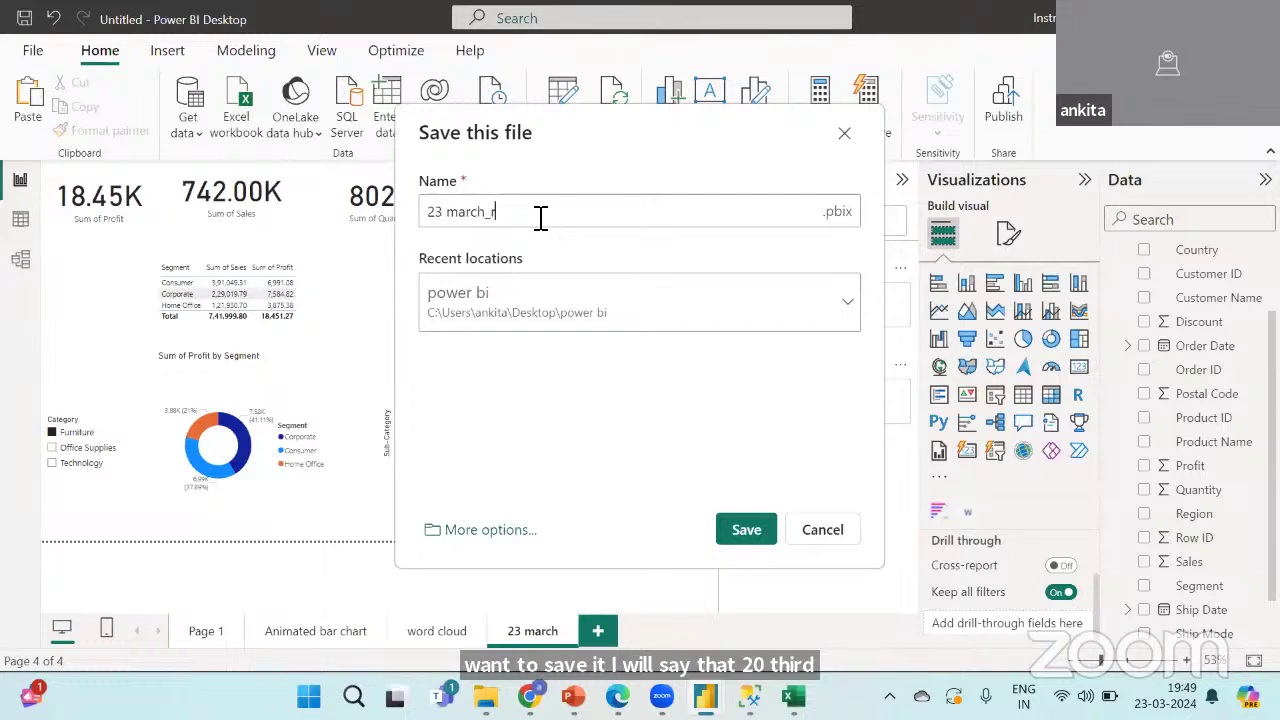
type("eport_bang")
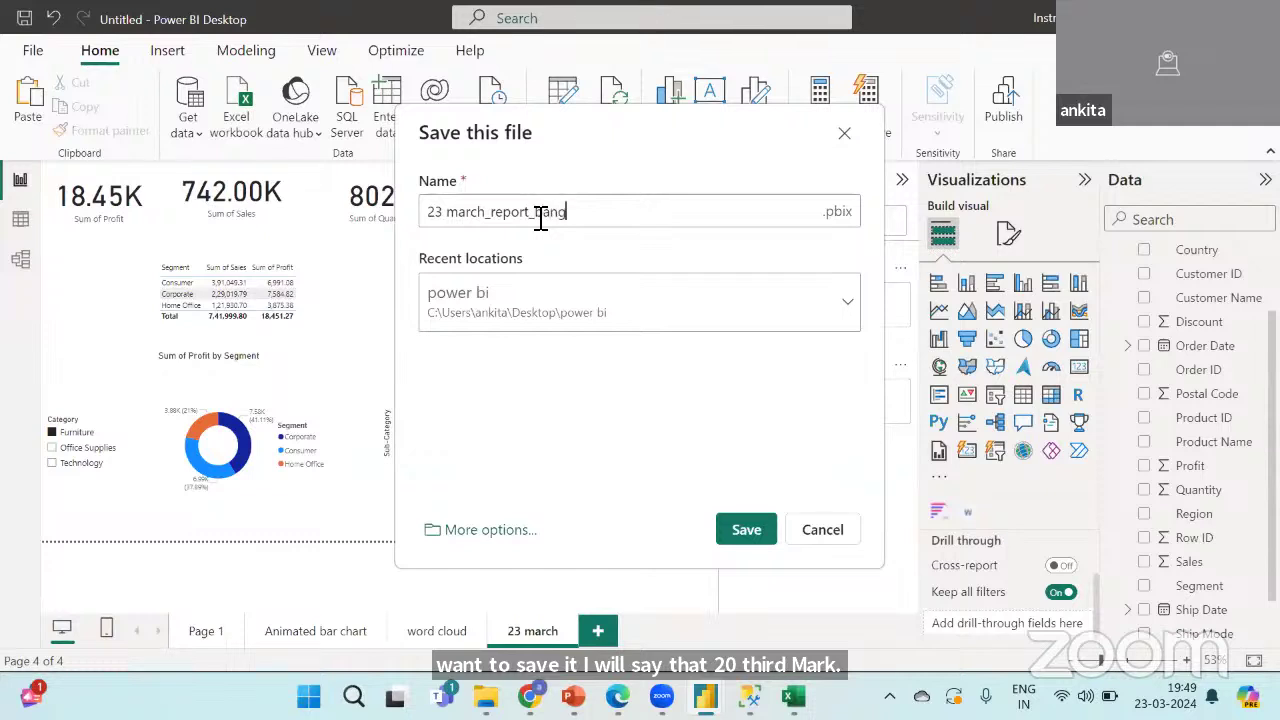
type("alore")
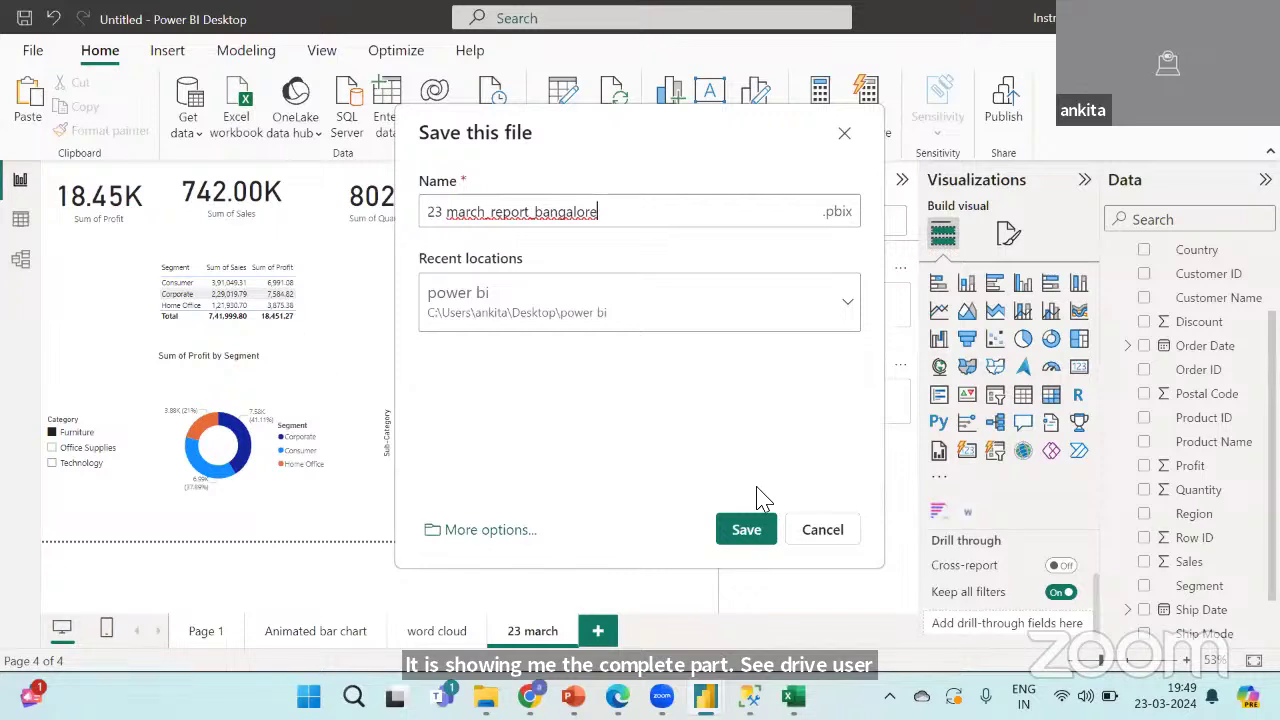
left_click(746, 530)
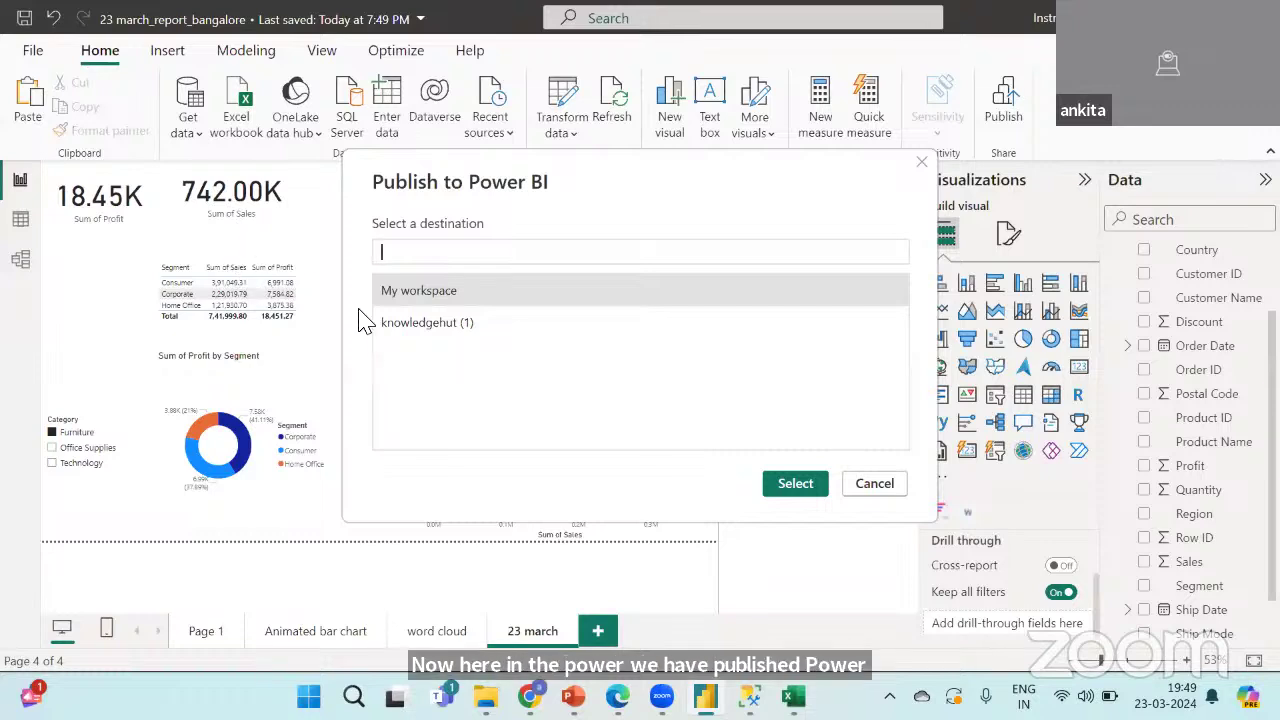
Publish the report to My workspace and dismiss the publishing confirmation.
left_click(423, 290)
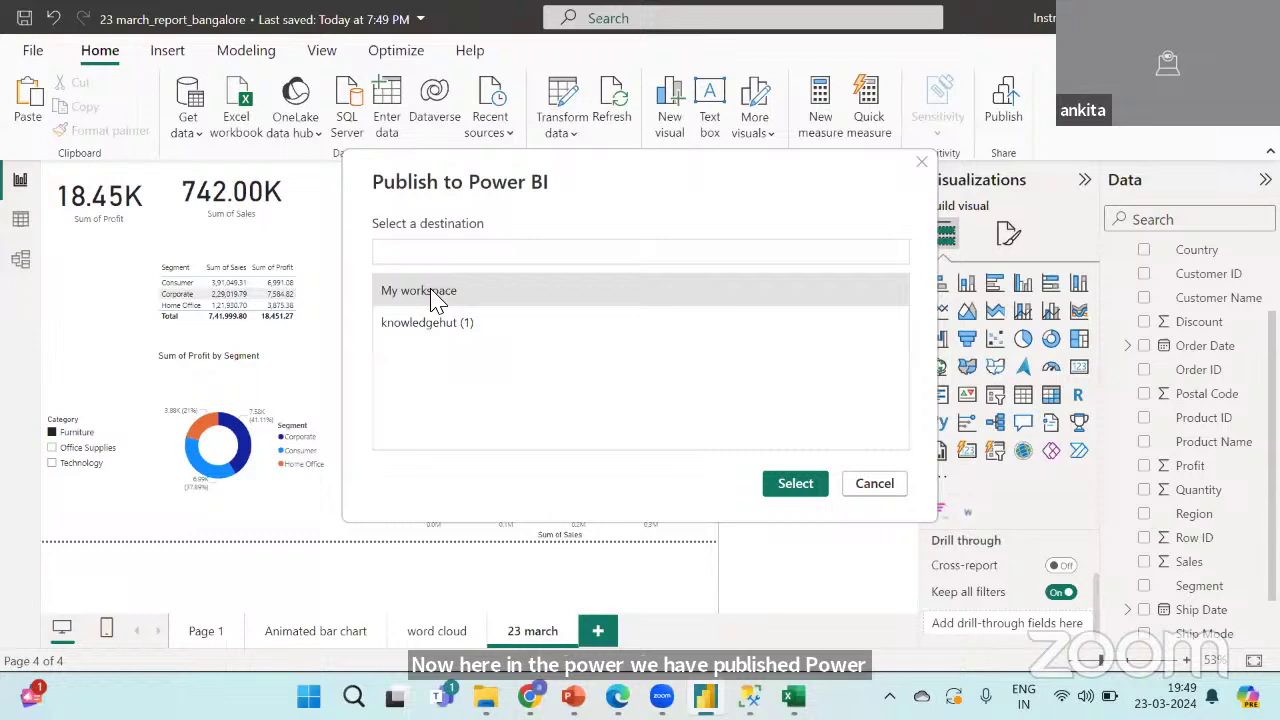
left_click(811, 490)
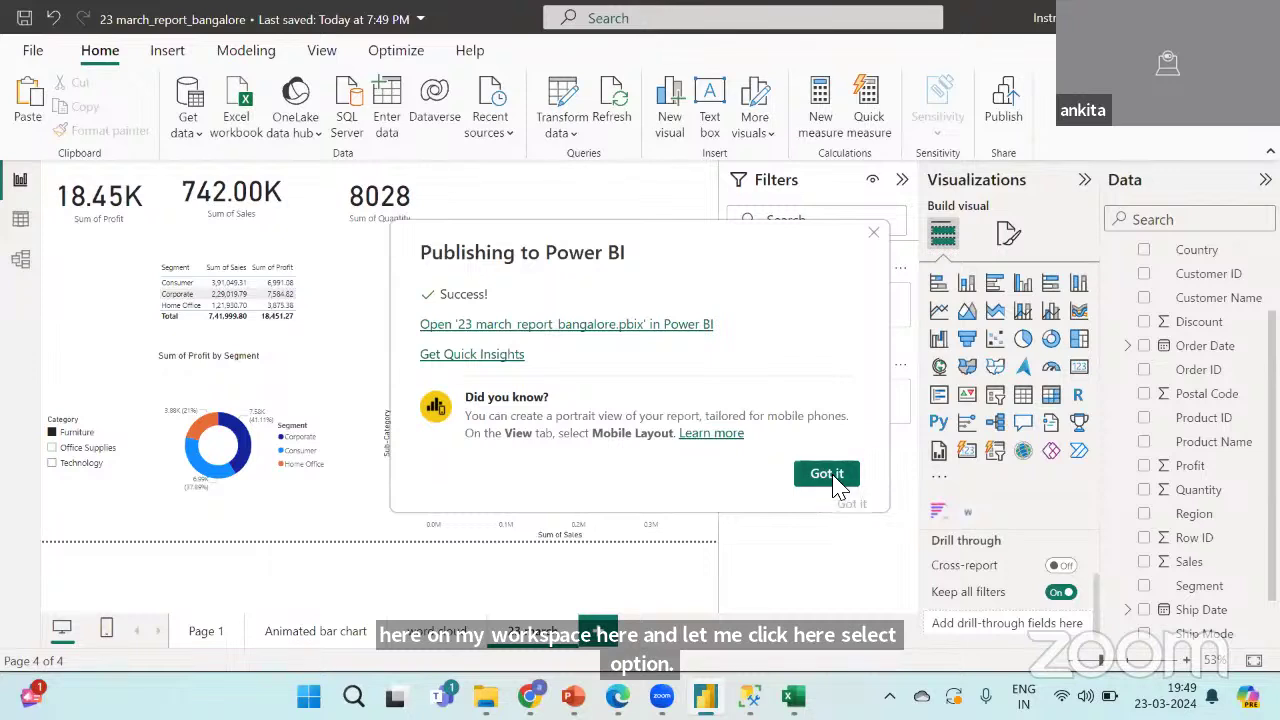
left_click(827, 474)
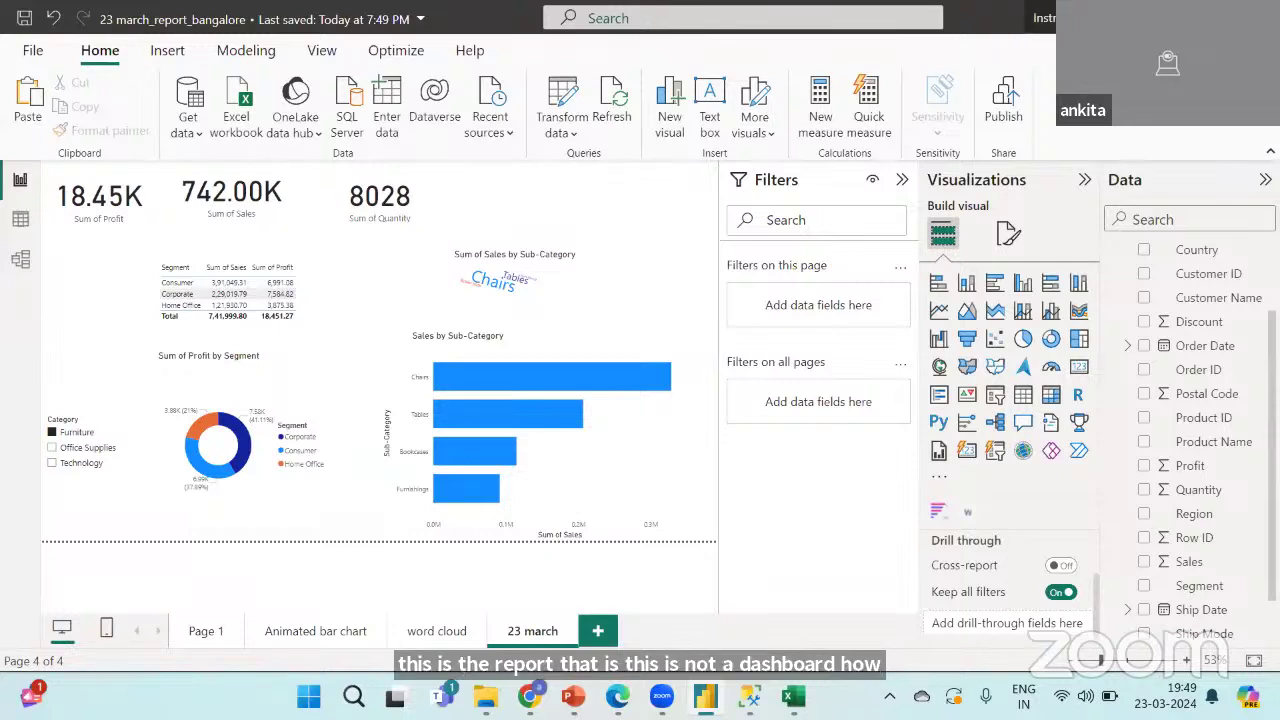
Open the Power BI service in the browser from the account details and close the leftover search and sign-in tabs.
left_click(1045, 18)
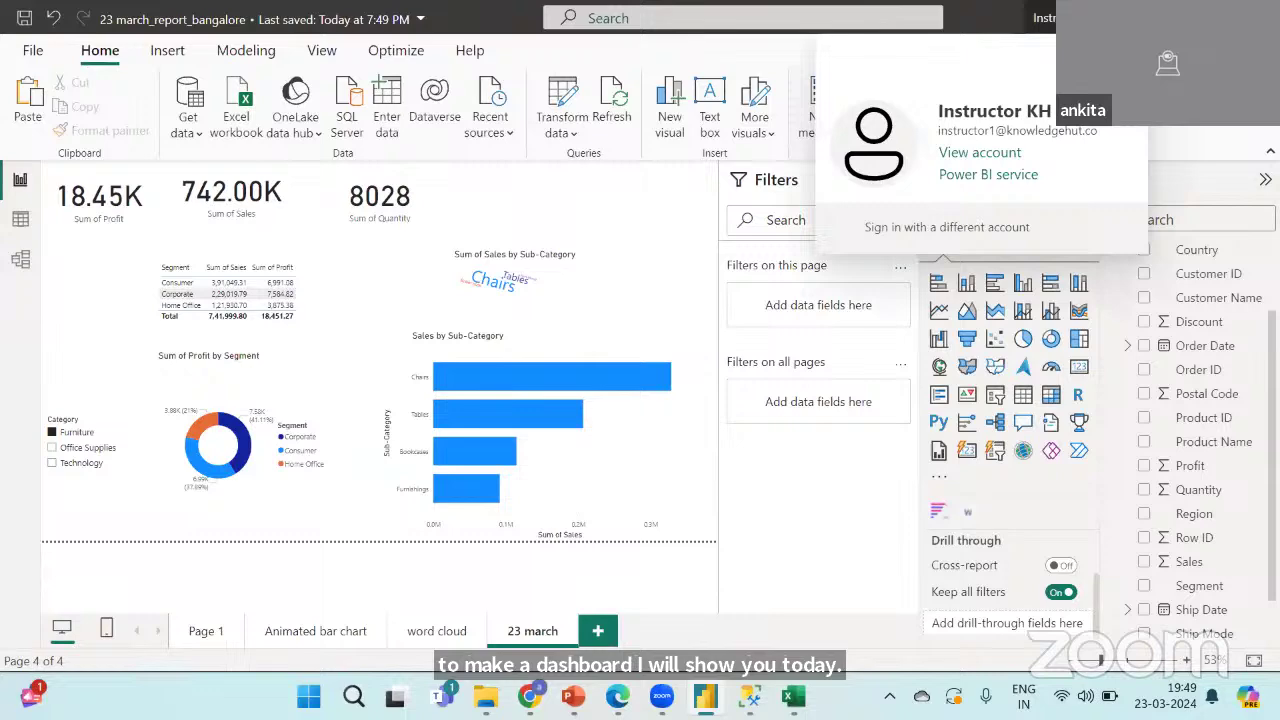
left_click(978, 176)
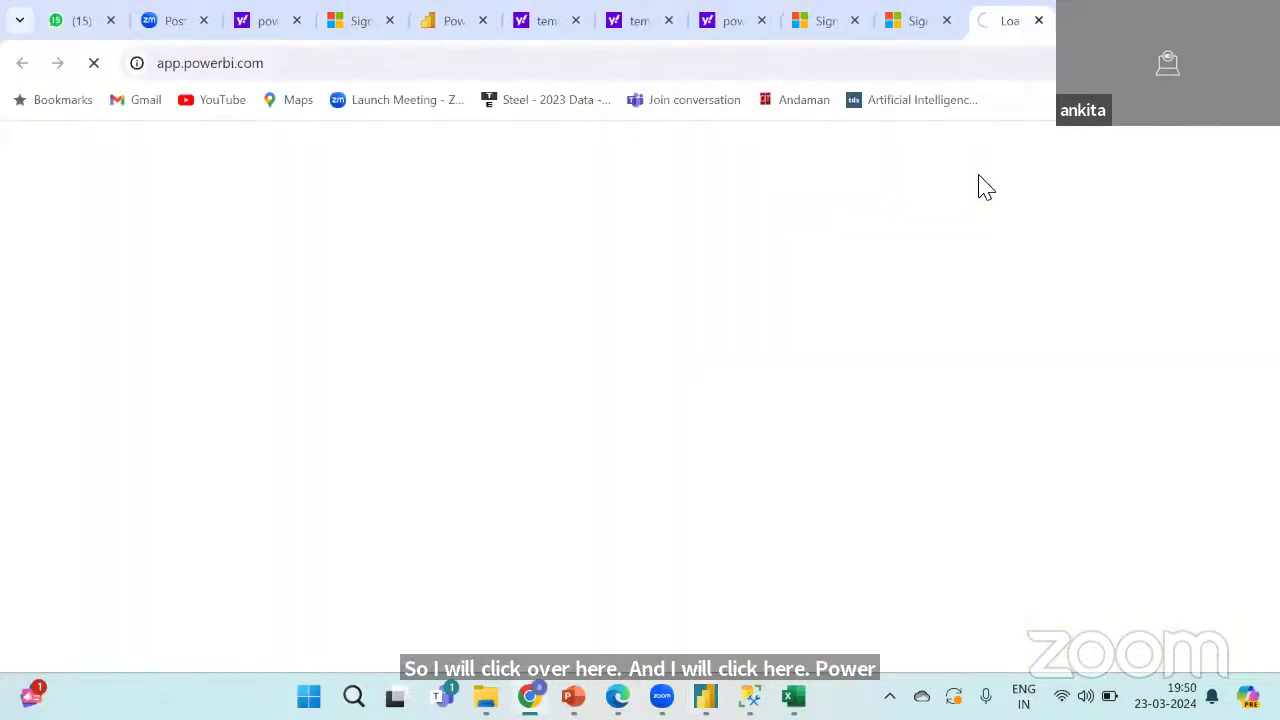
left_click(946, 21)
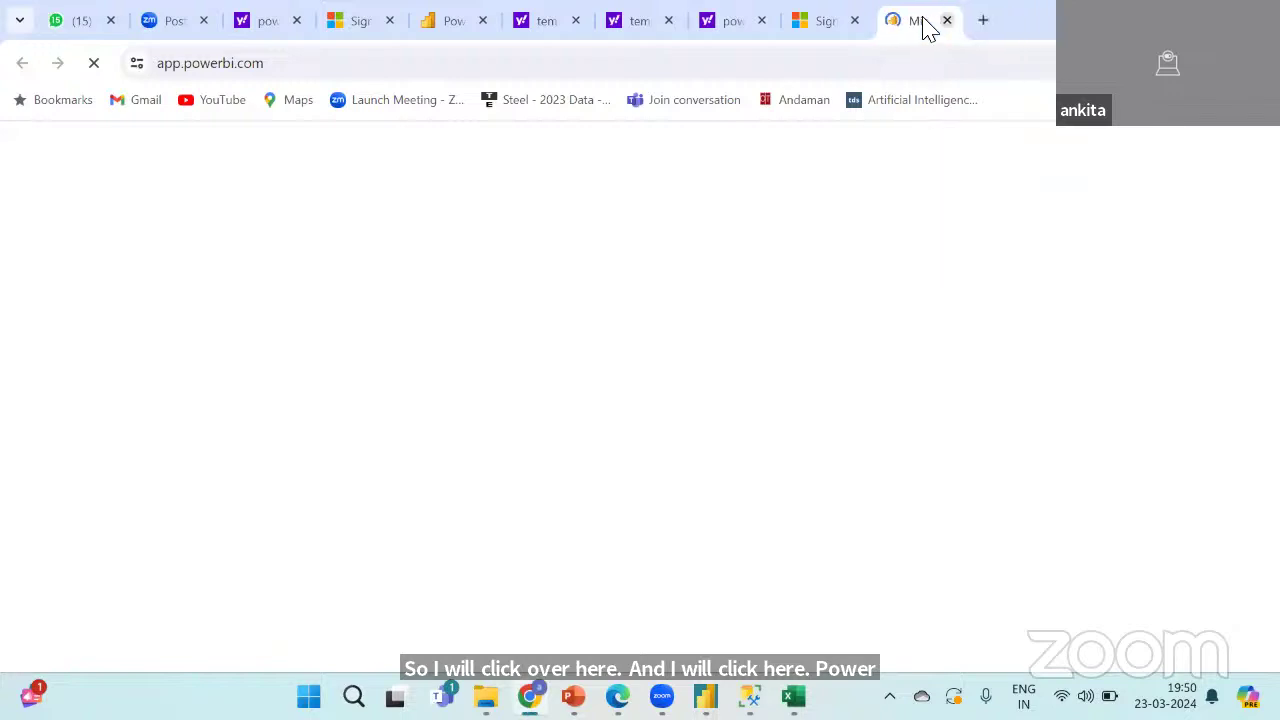
left_click(856, 22)
left_click(762, 22)
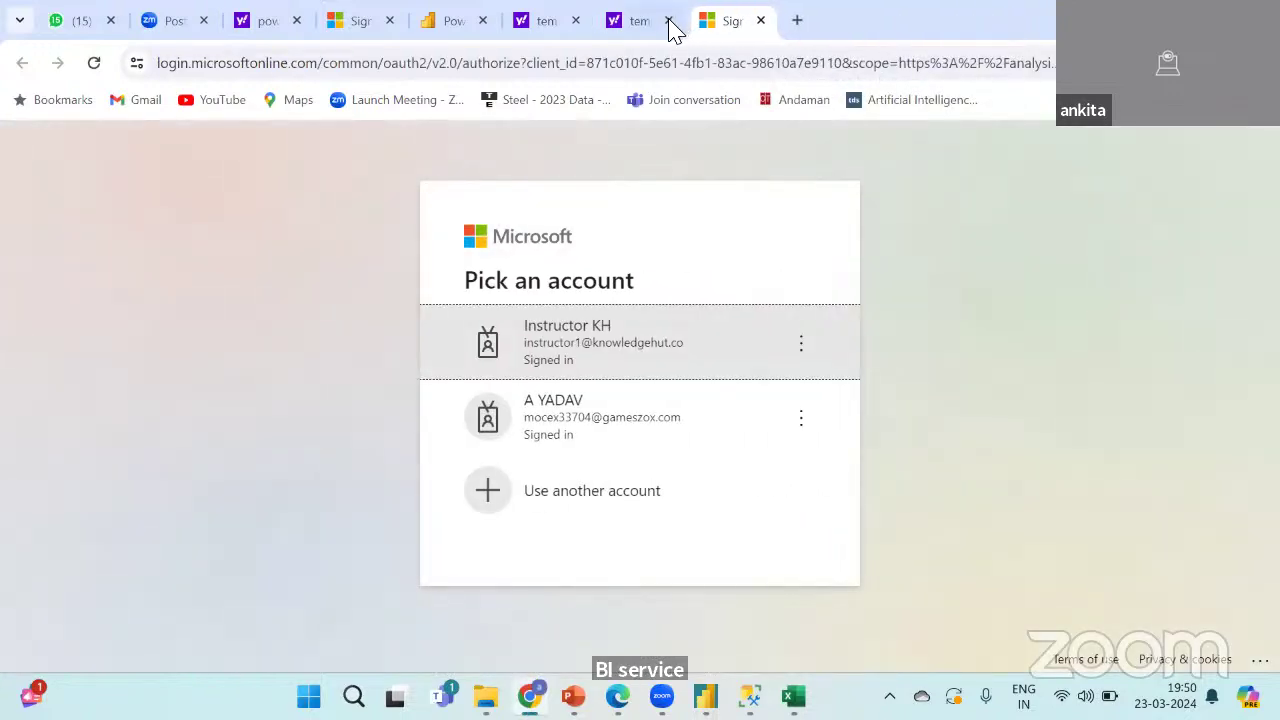
left_click(668, 22)
left_click(575, 21)
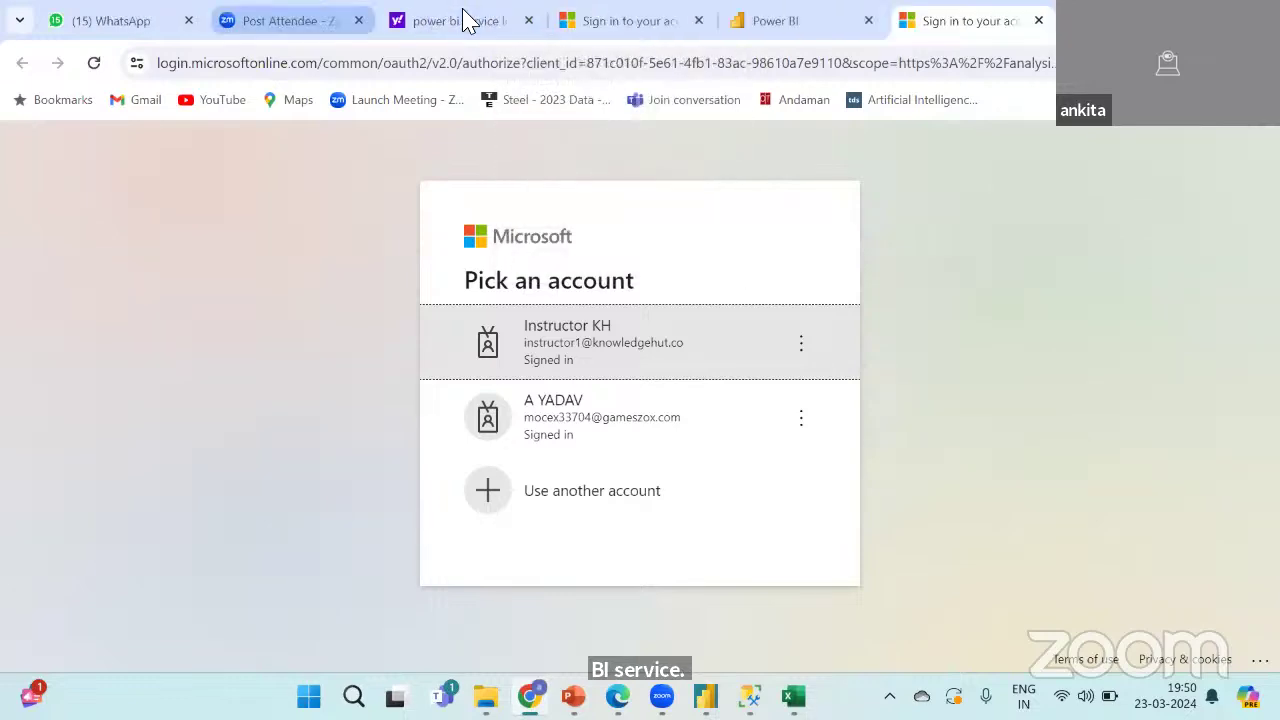
left_click(699, 21)
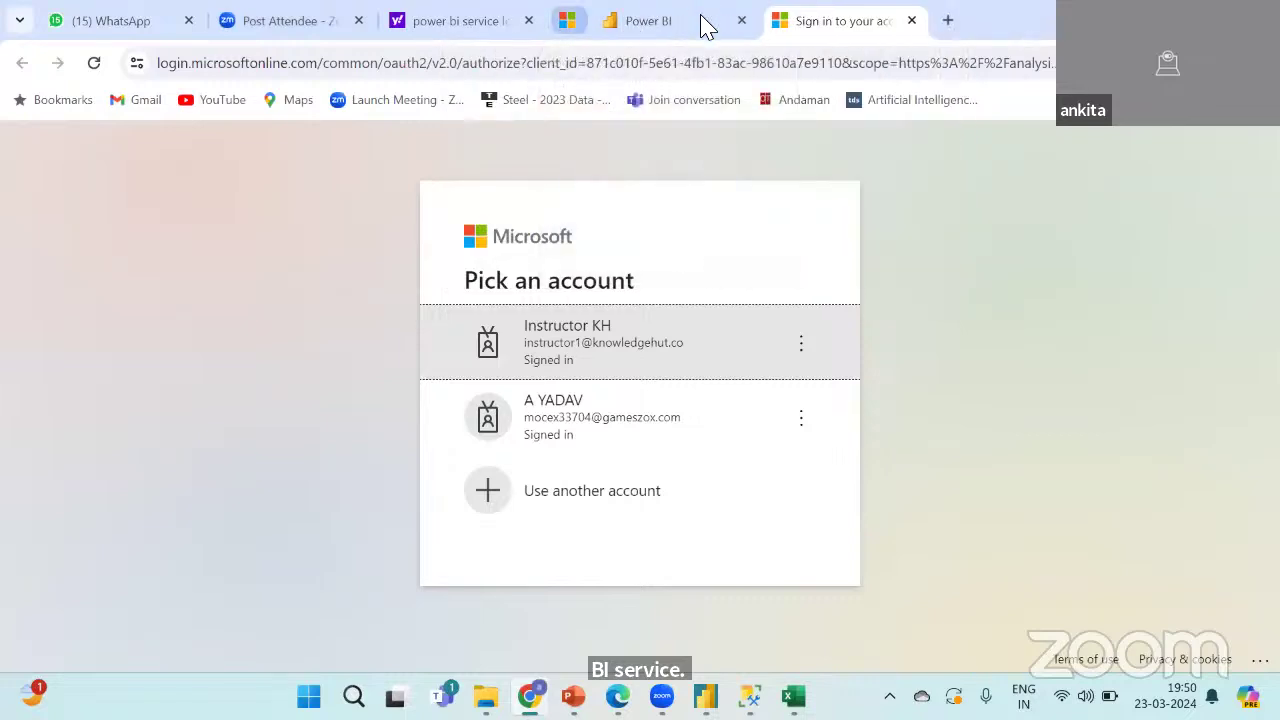
left_click(530, 21)
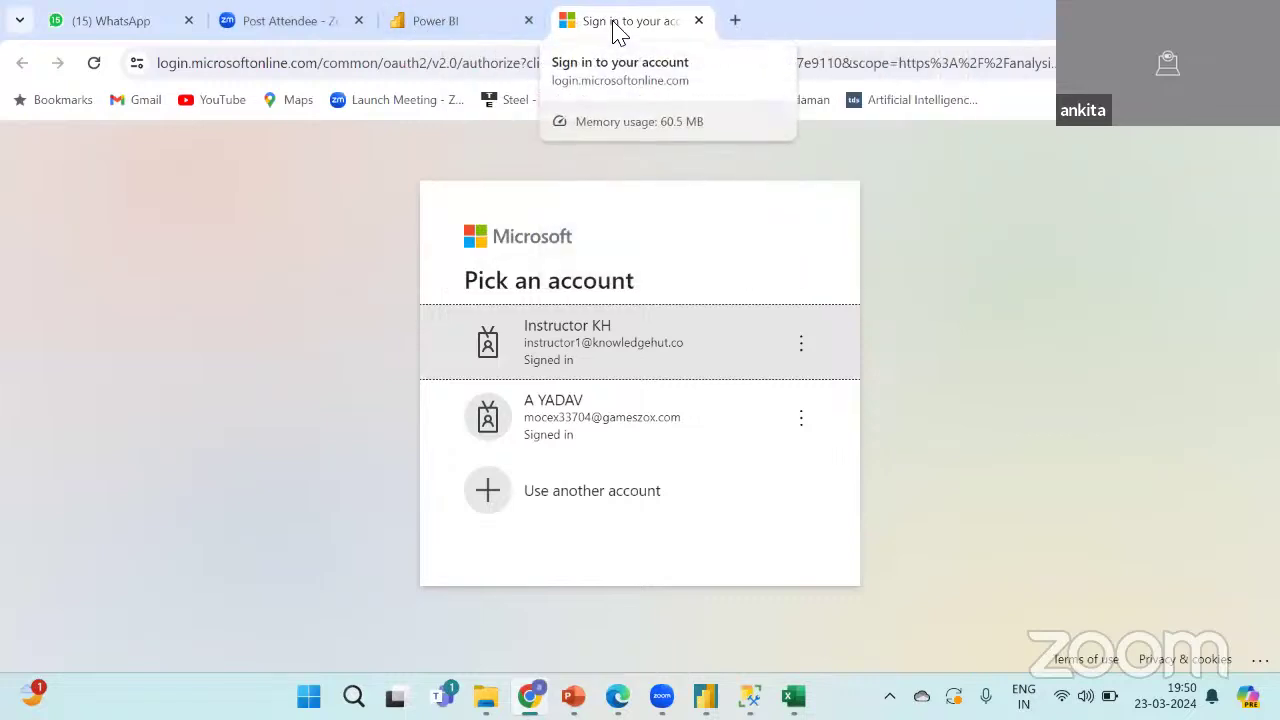
Sign in to the Power BI service with the first listed account, close the old Power BI tab, and open My workspace.
left_click(653, 332)
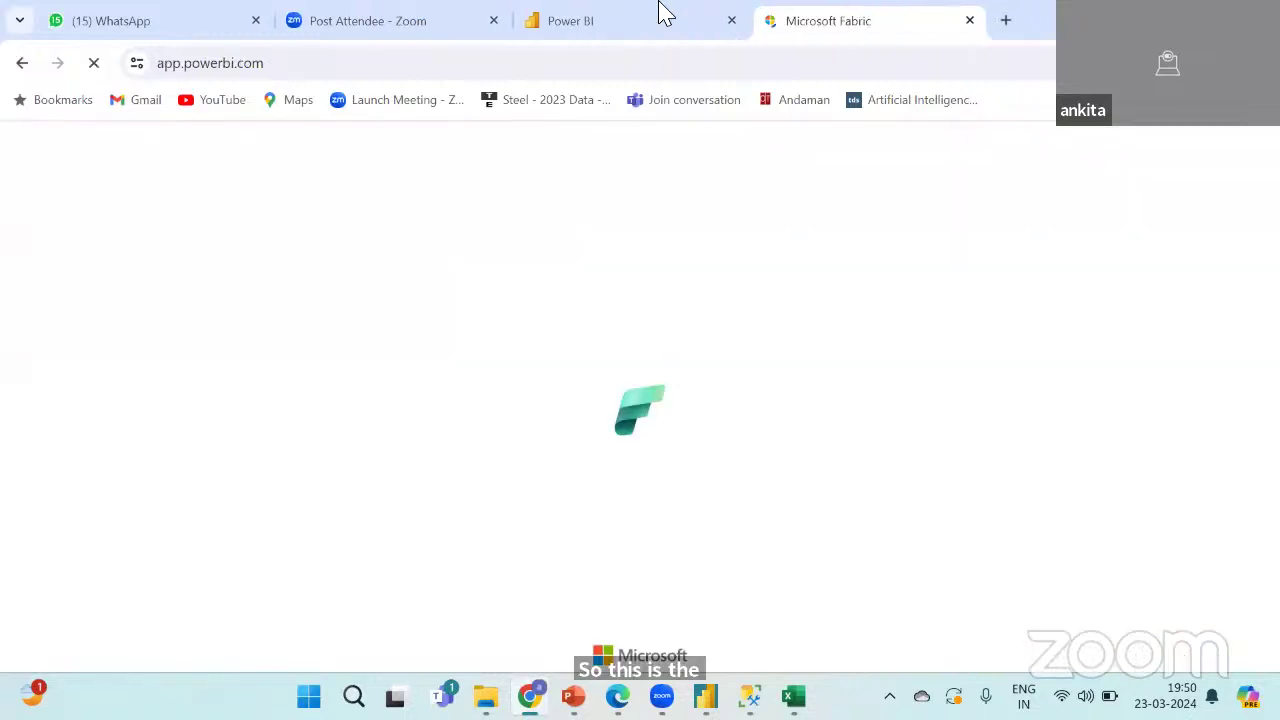
left_click(732, 21)
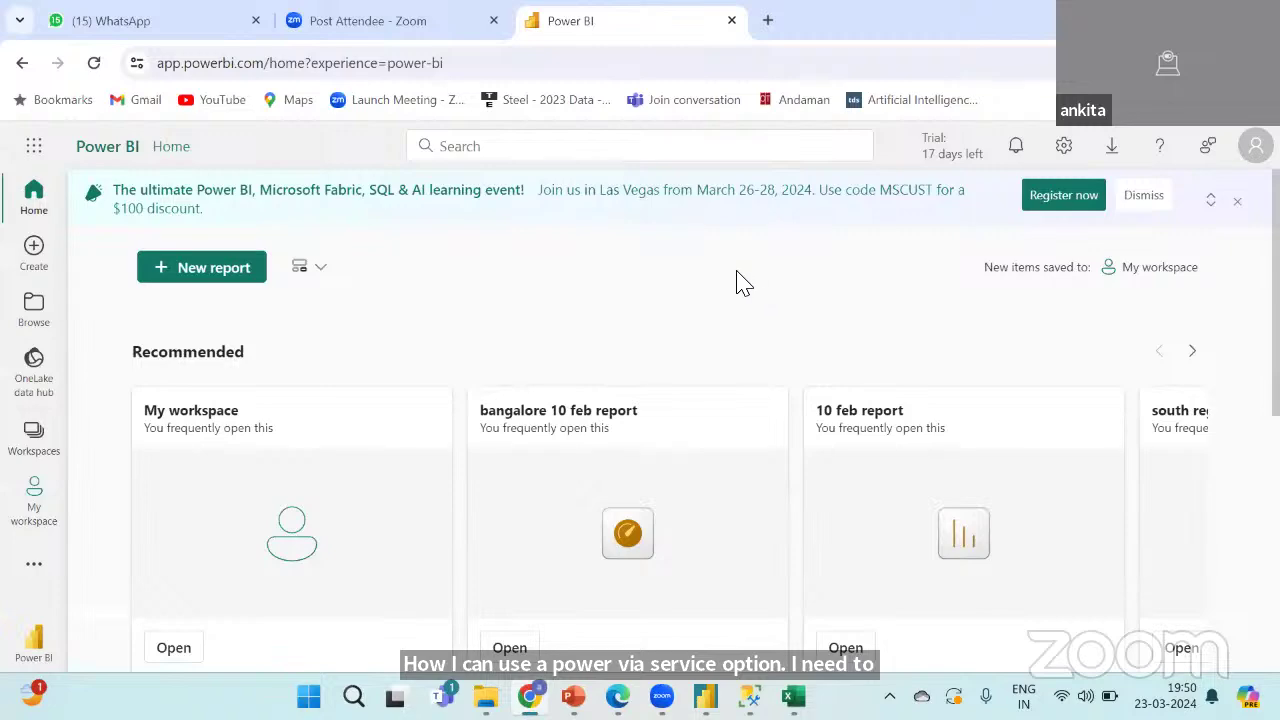
scroll(714, 331, "down", 3)
scroll(714, 333, "down", 1)
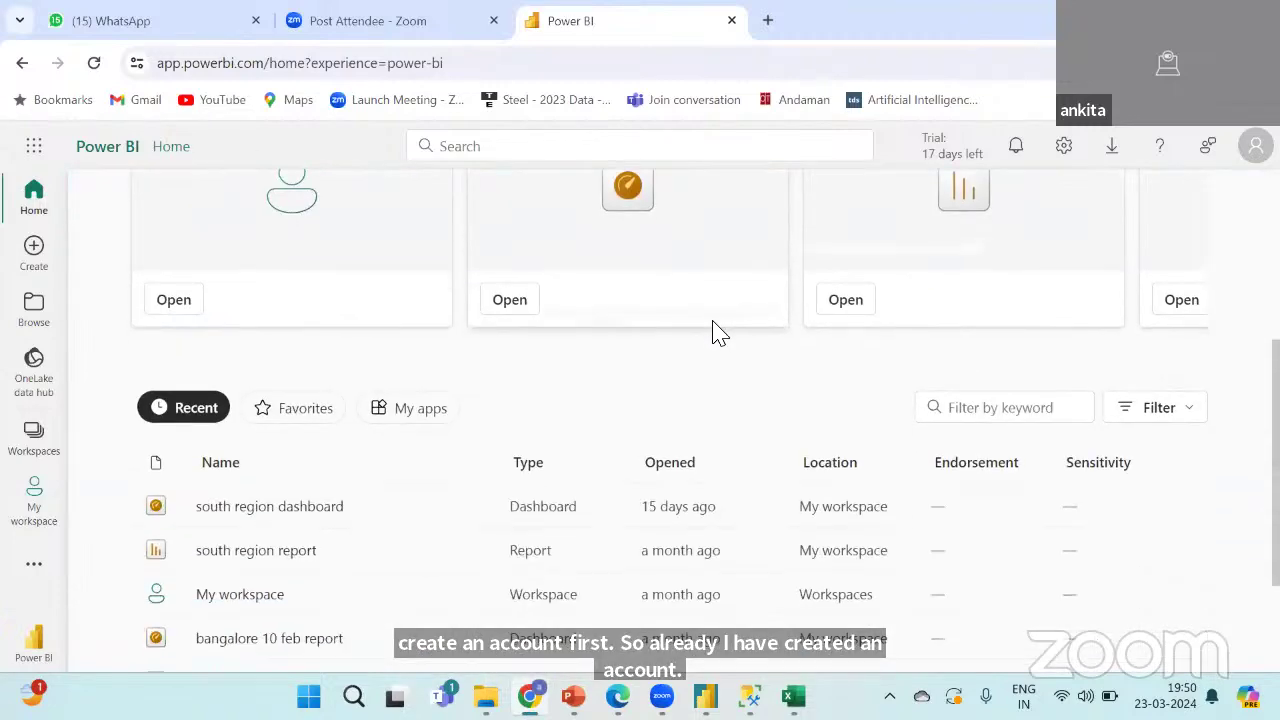
scroll(716, 332, "up", 4)
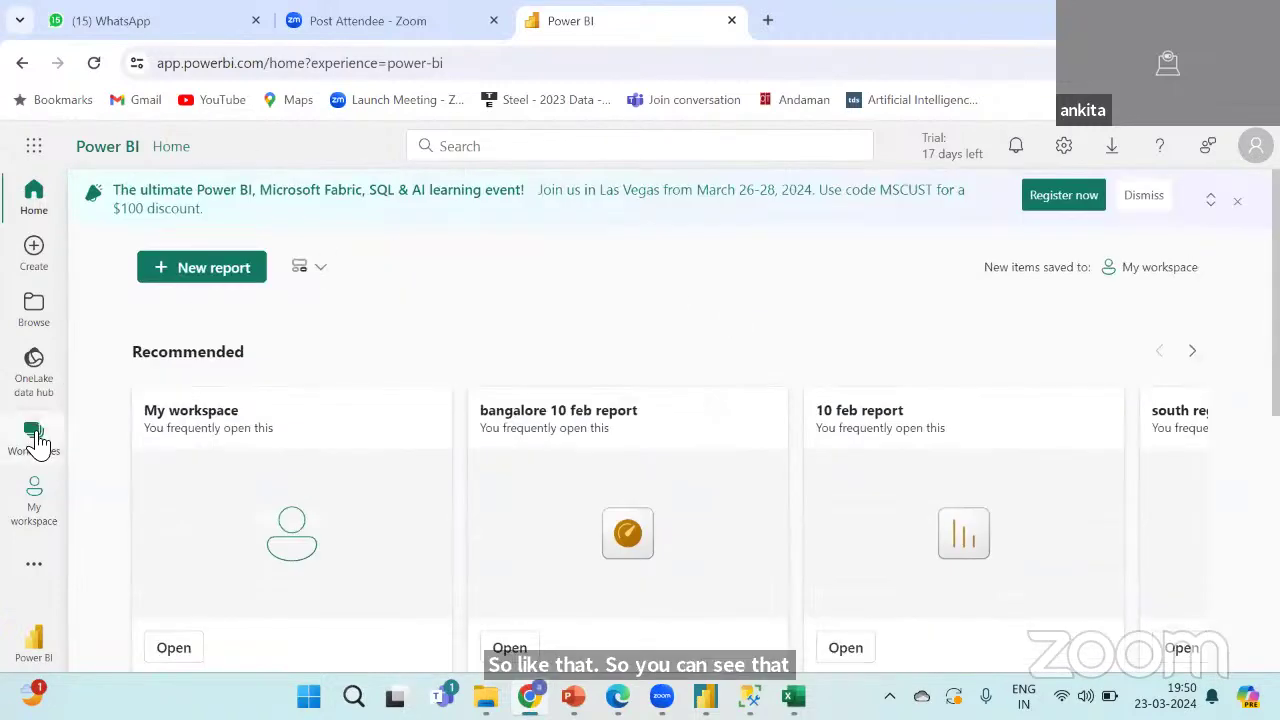
left_click(36, 491)
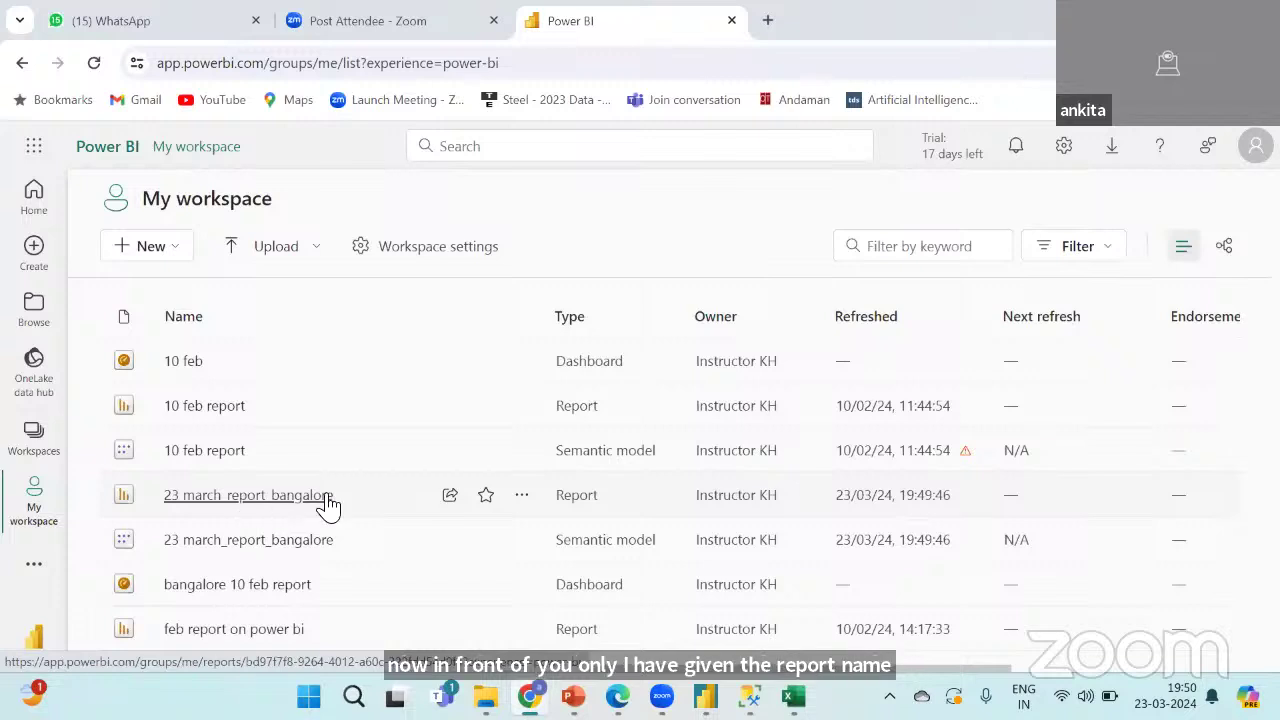
Switch to Power BI Desktop to compare the file name with the published report's name, and return to the browser workspace list.
mouse_move(705, 696)
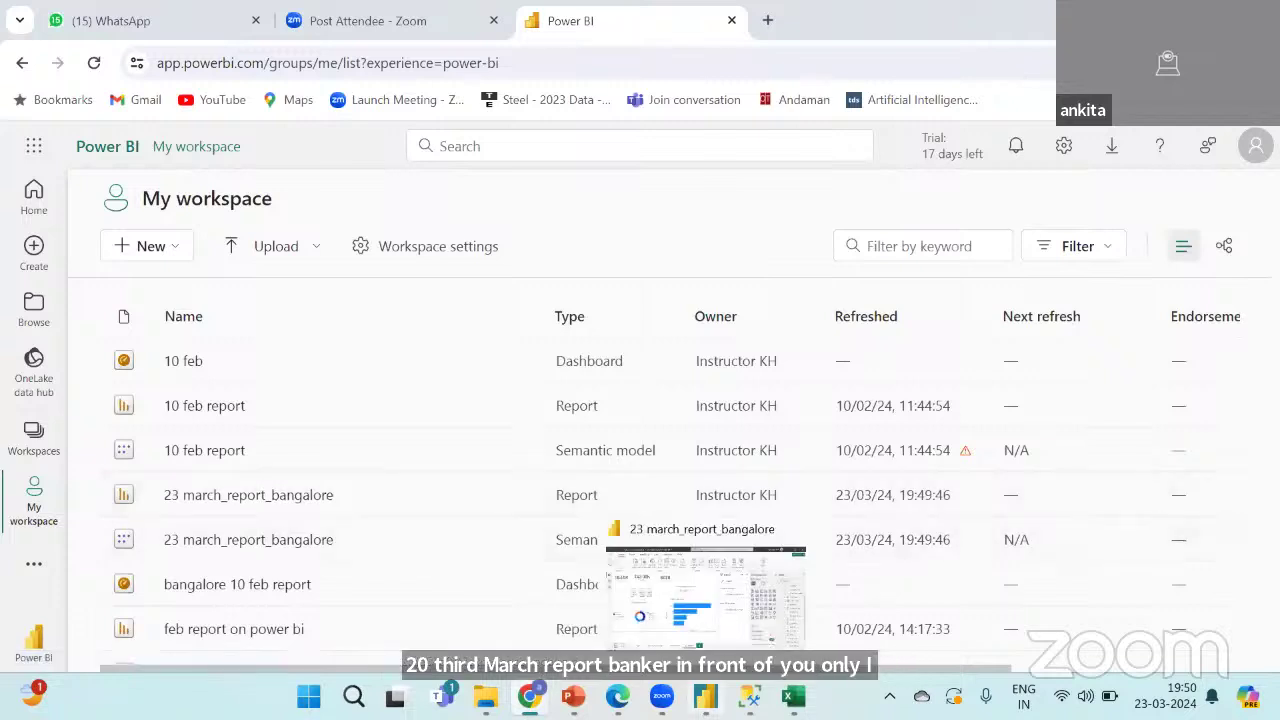
left_click(718, 588)
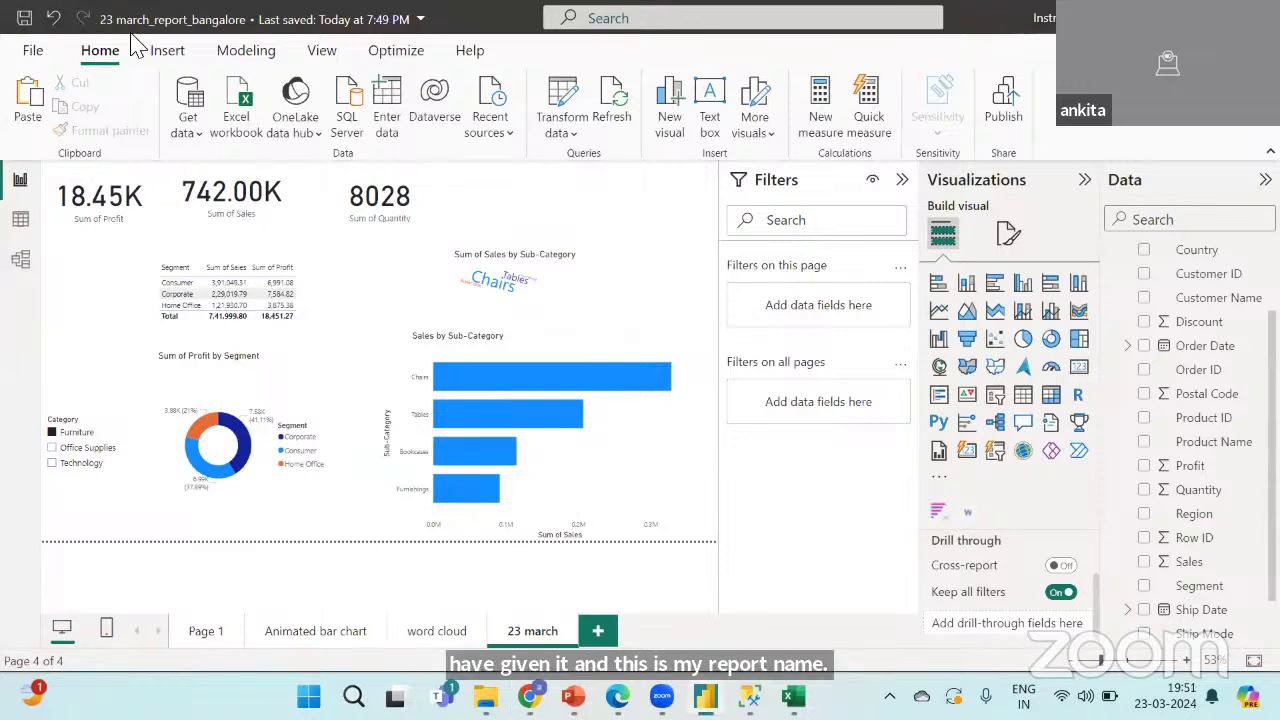
mouse_move(529, 697)
left_click(575, 572)
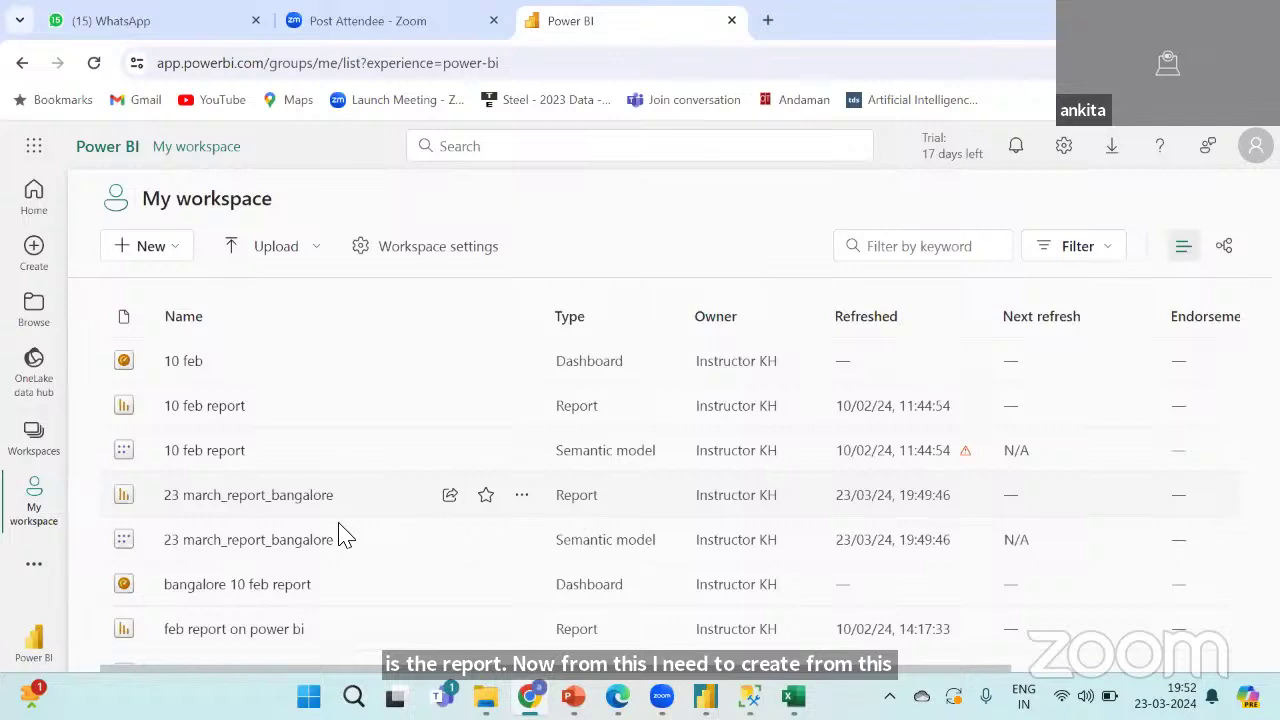
Open the published 23 march_report_bangalore report and compare its 23 march page with the original in Power BI Desktop.
left_click(286, 505)
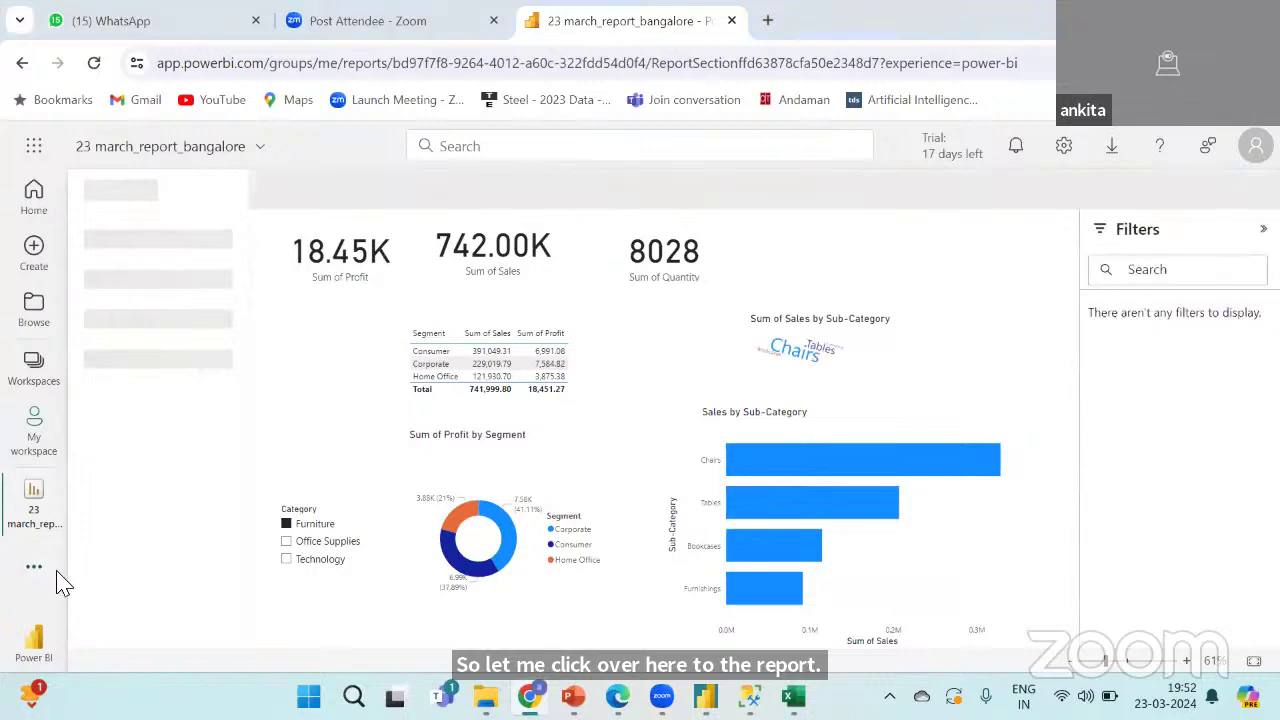
mouse_move(705, 696)
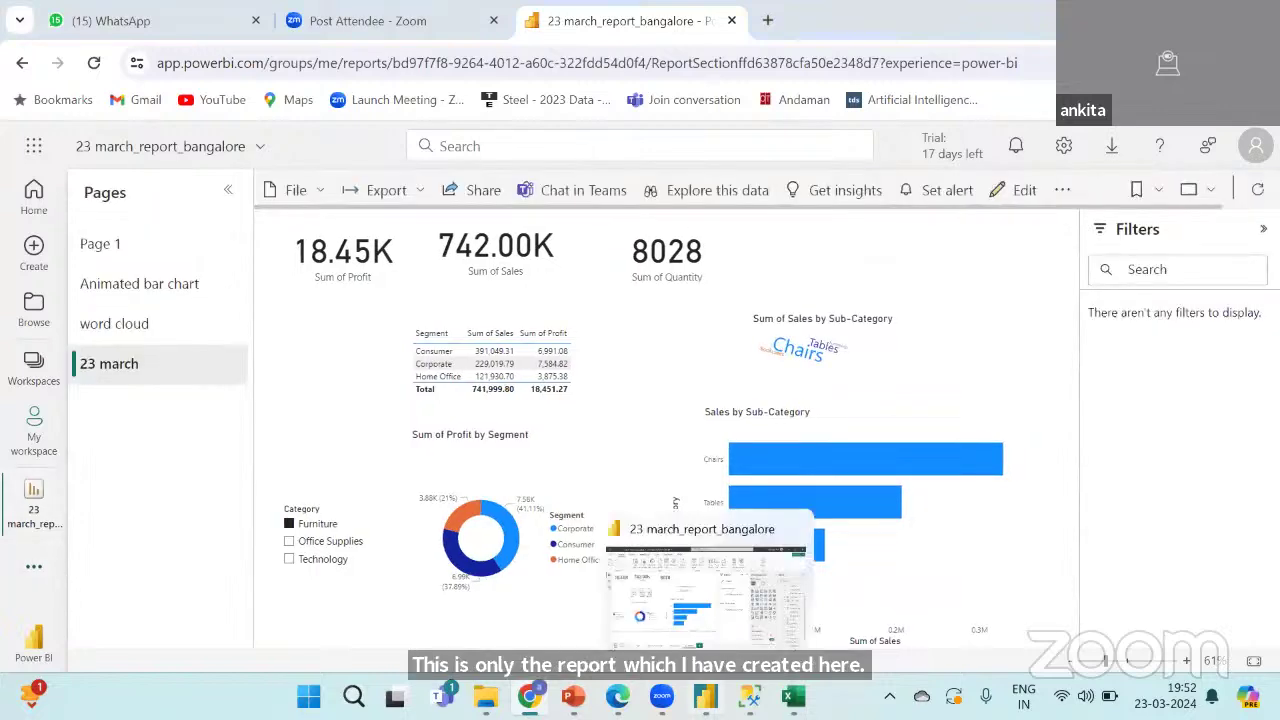
left_click(720, 623)
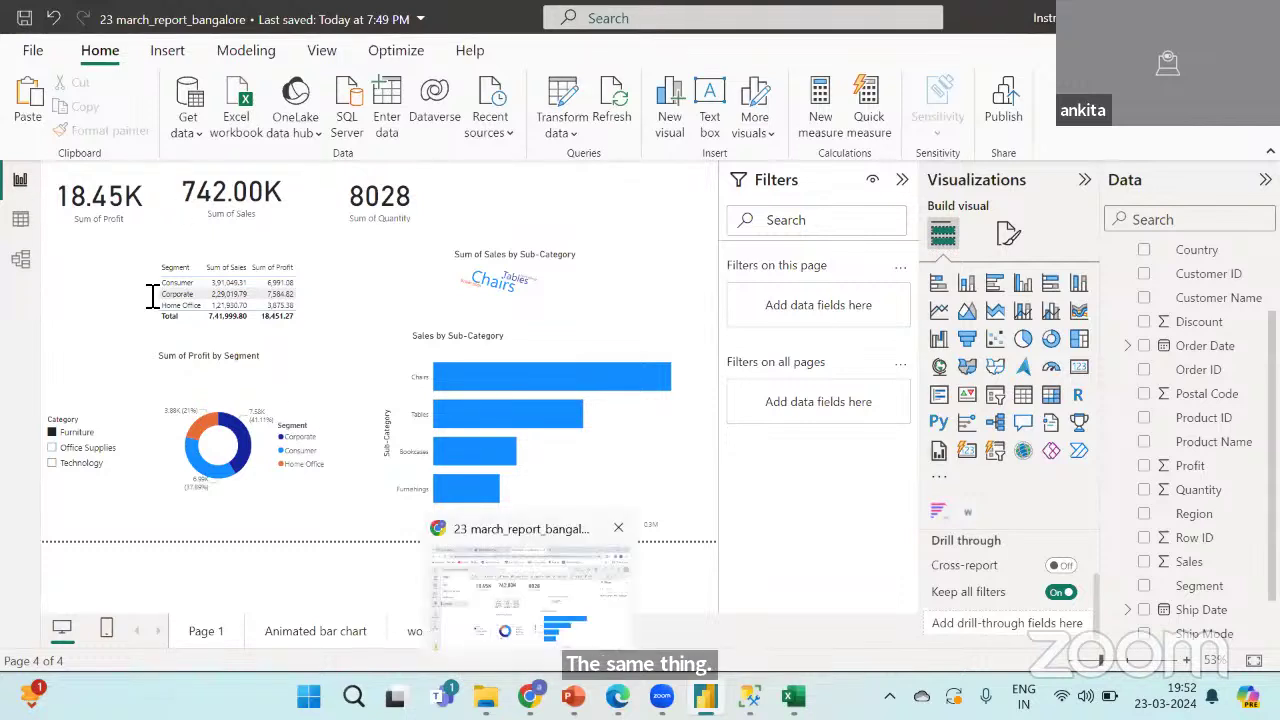
key("alt+Tab")
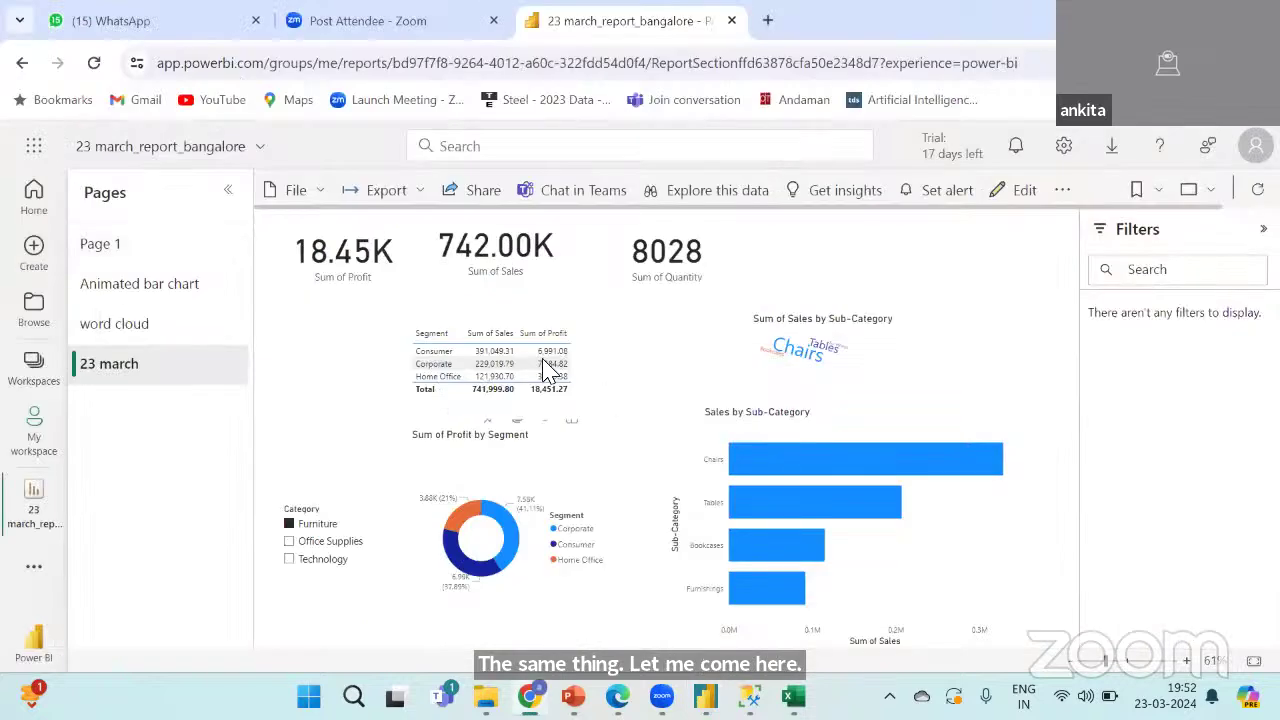